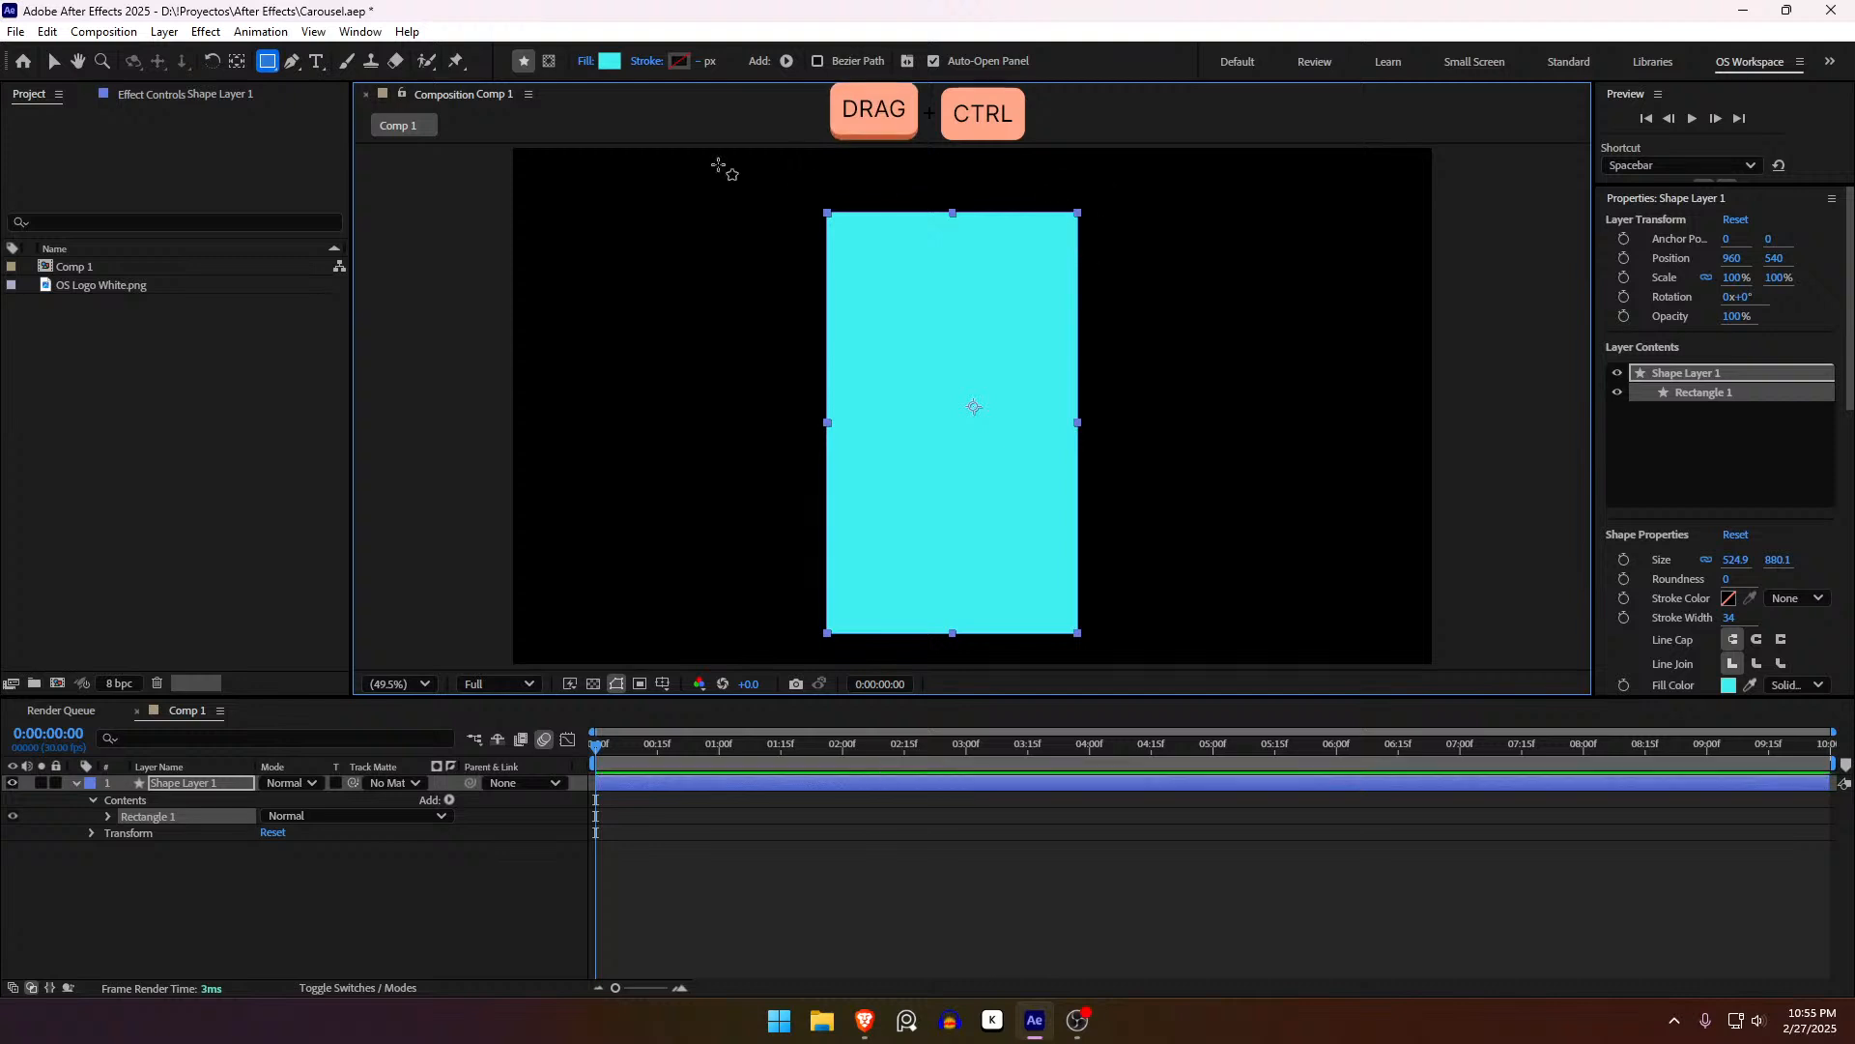
Step: Set the rectangle's fill color to the hex value FF6633
{"action": "left_click", "coordinate": [610, 60]}
{"action": "type", "text": "FF6633"}
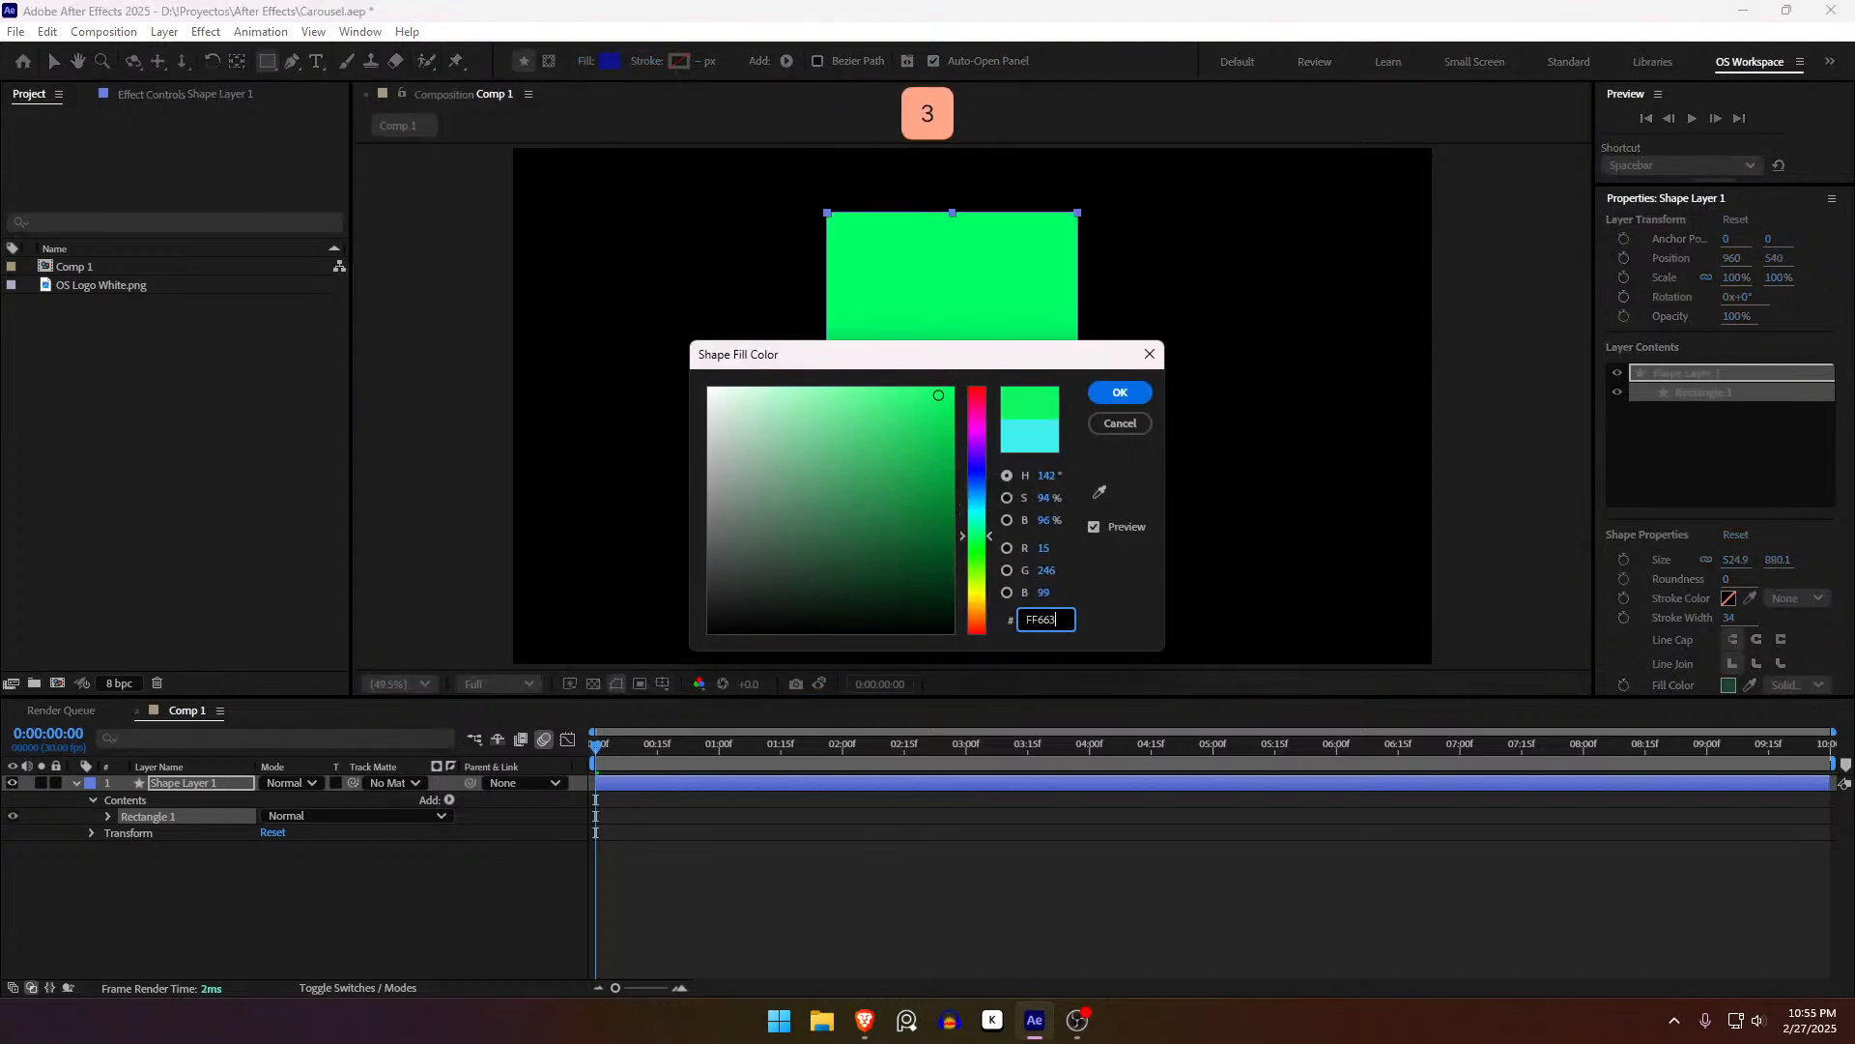
{"action": "key", "text": "Return"}
Step: Center the shape layer's anchor point on the orange rectangle and rename the layer Rectangle
{"action": "left_click", "coordinate": [215, 788]}
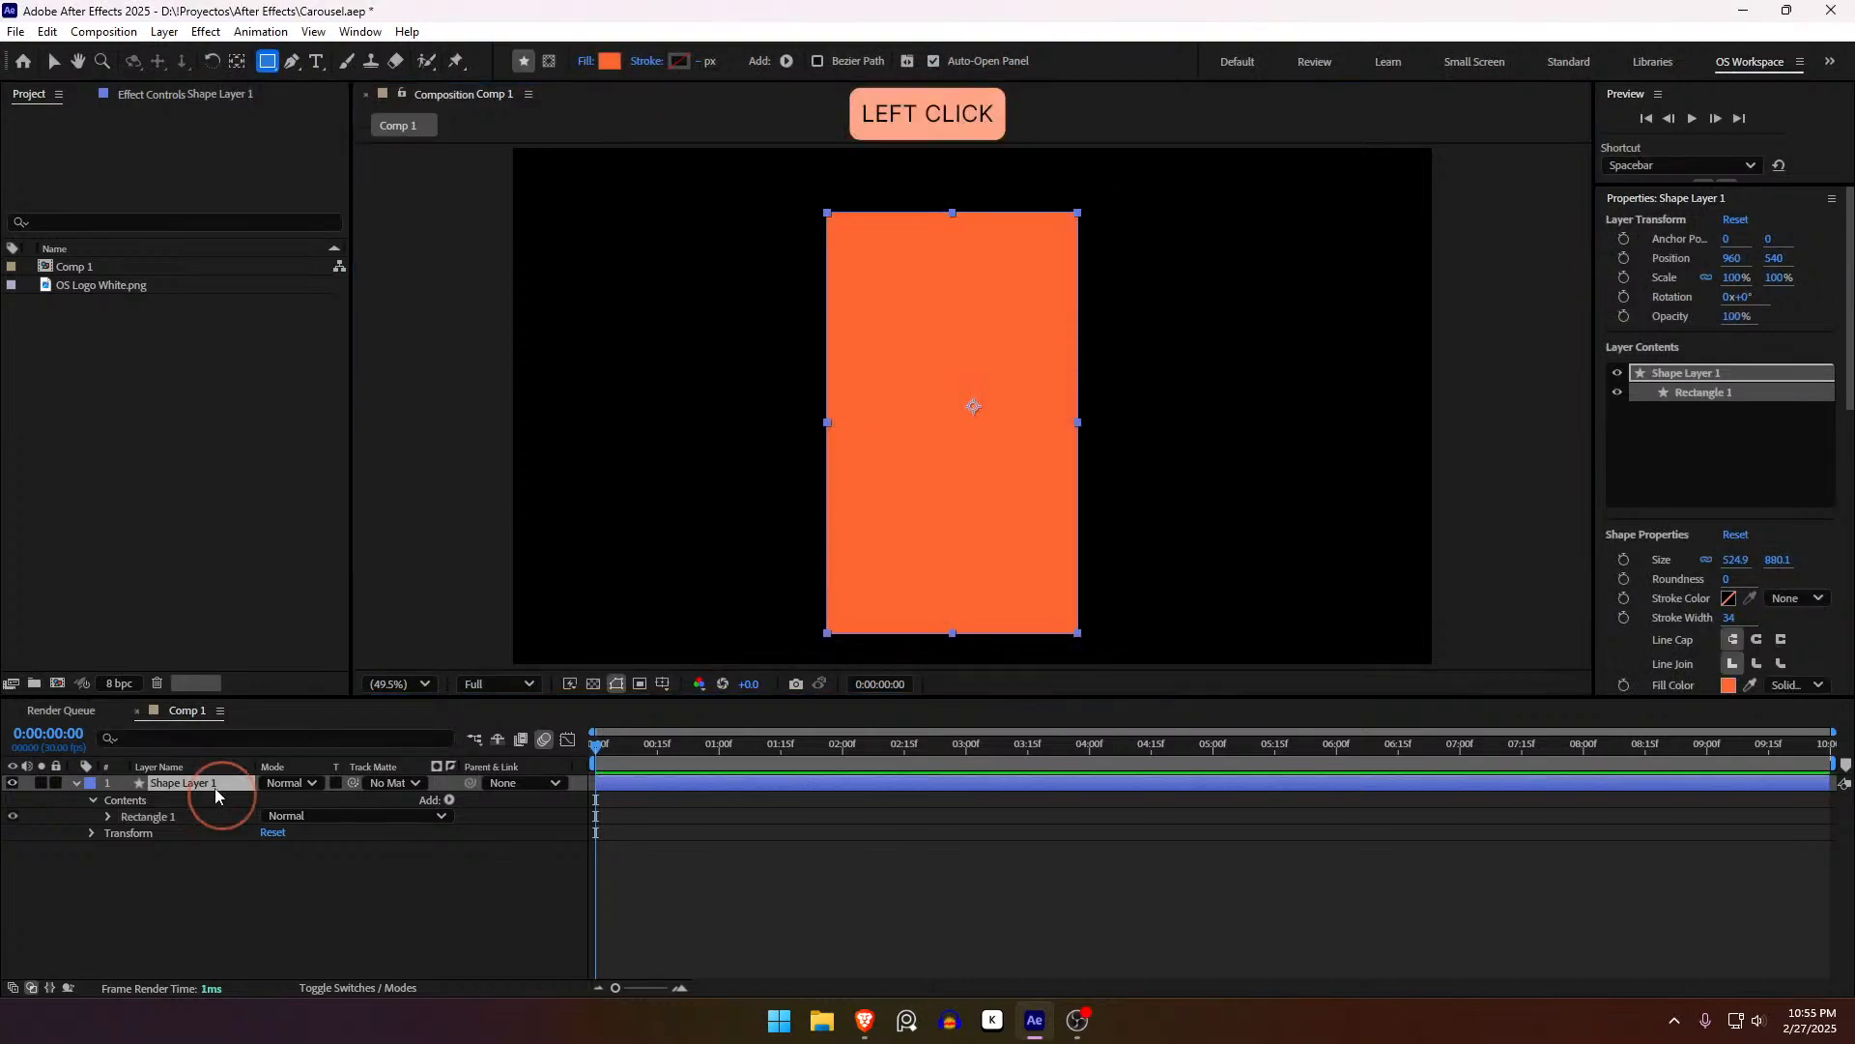
{"action": "key", "text": "ctrl+alt+Home"}
{"action": "left_click", "coordinate": [215, 787]}
{"action": "key", "text": "Return"}
{"action": "type", "text": "Rectangle"}
{"action": "key", "text": "Return"}
{"action": "left_click", "coordinate": [270, 877]}
{"action": "key", "text": "v"}
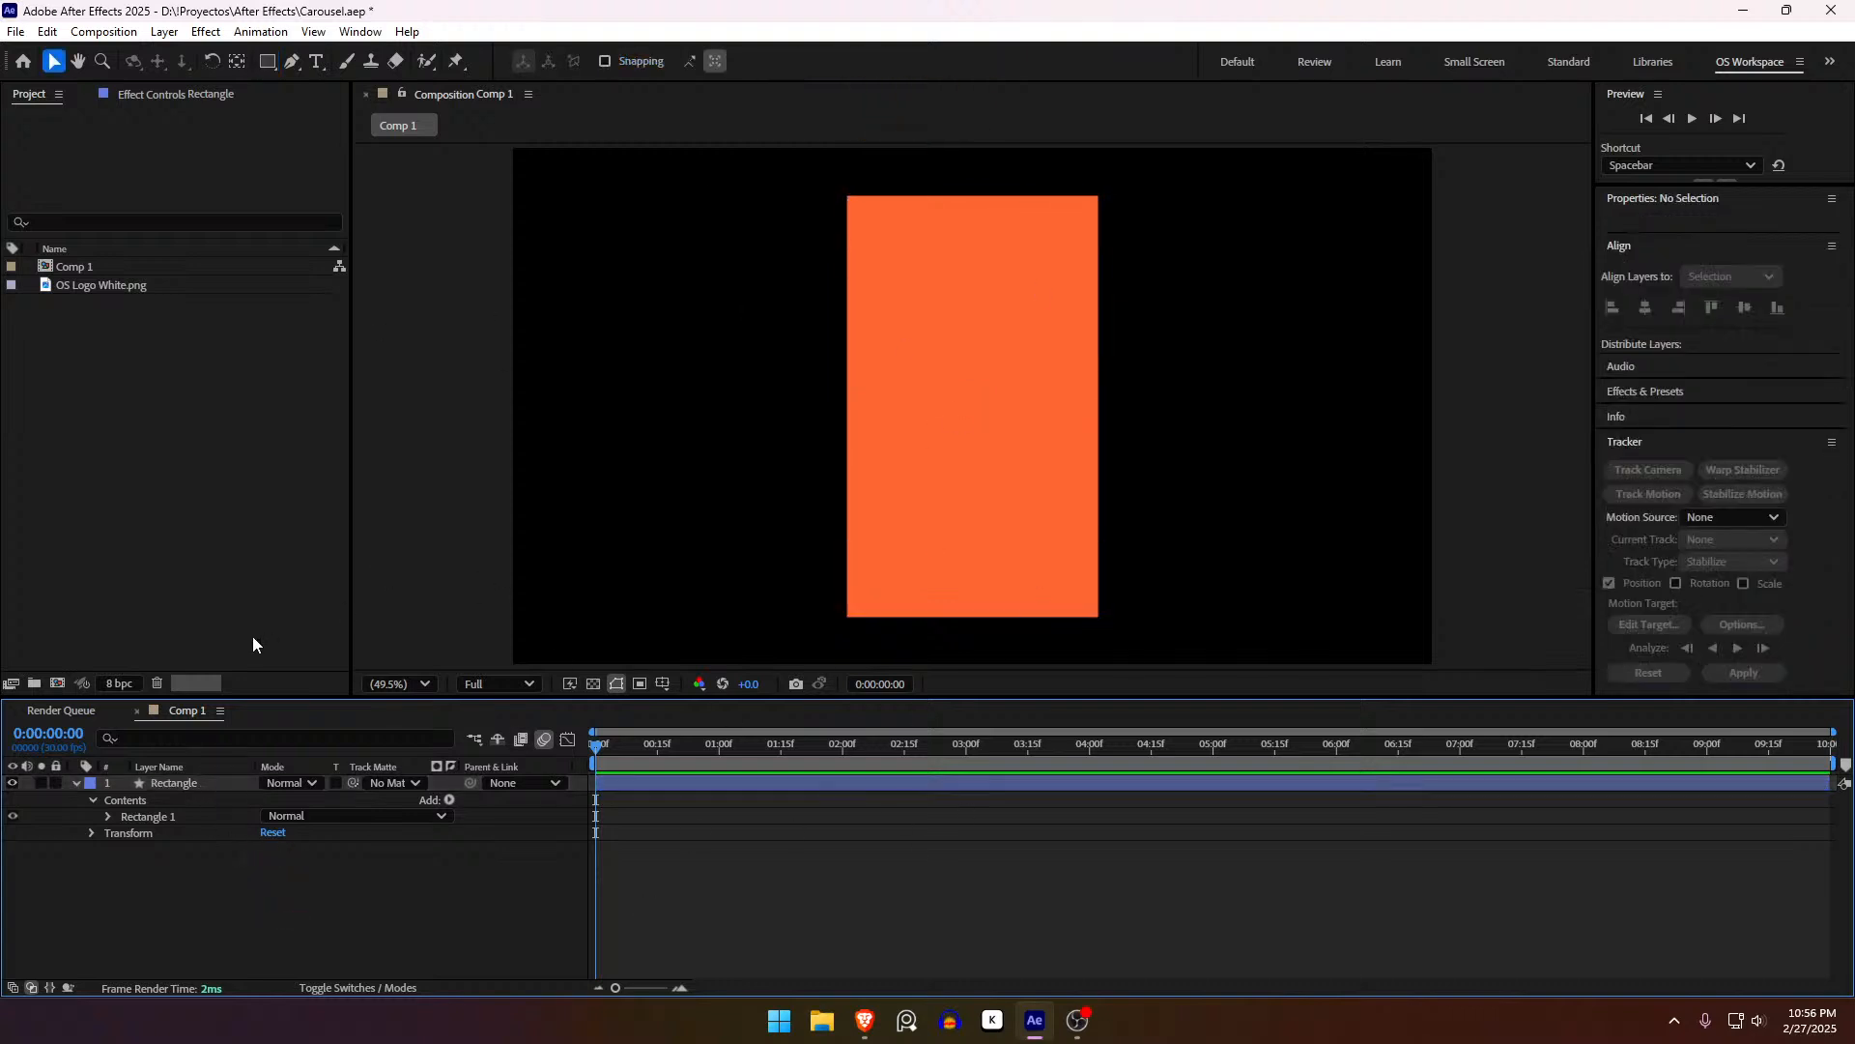
Step: Hide the Rectangle layer and activate the Polygon tool
{"action": "left_click", "coordinate": [161, 784]}
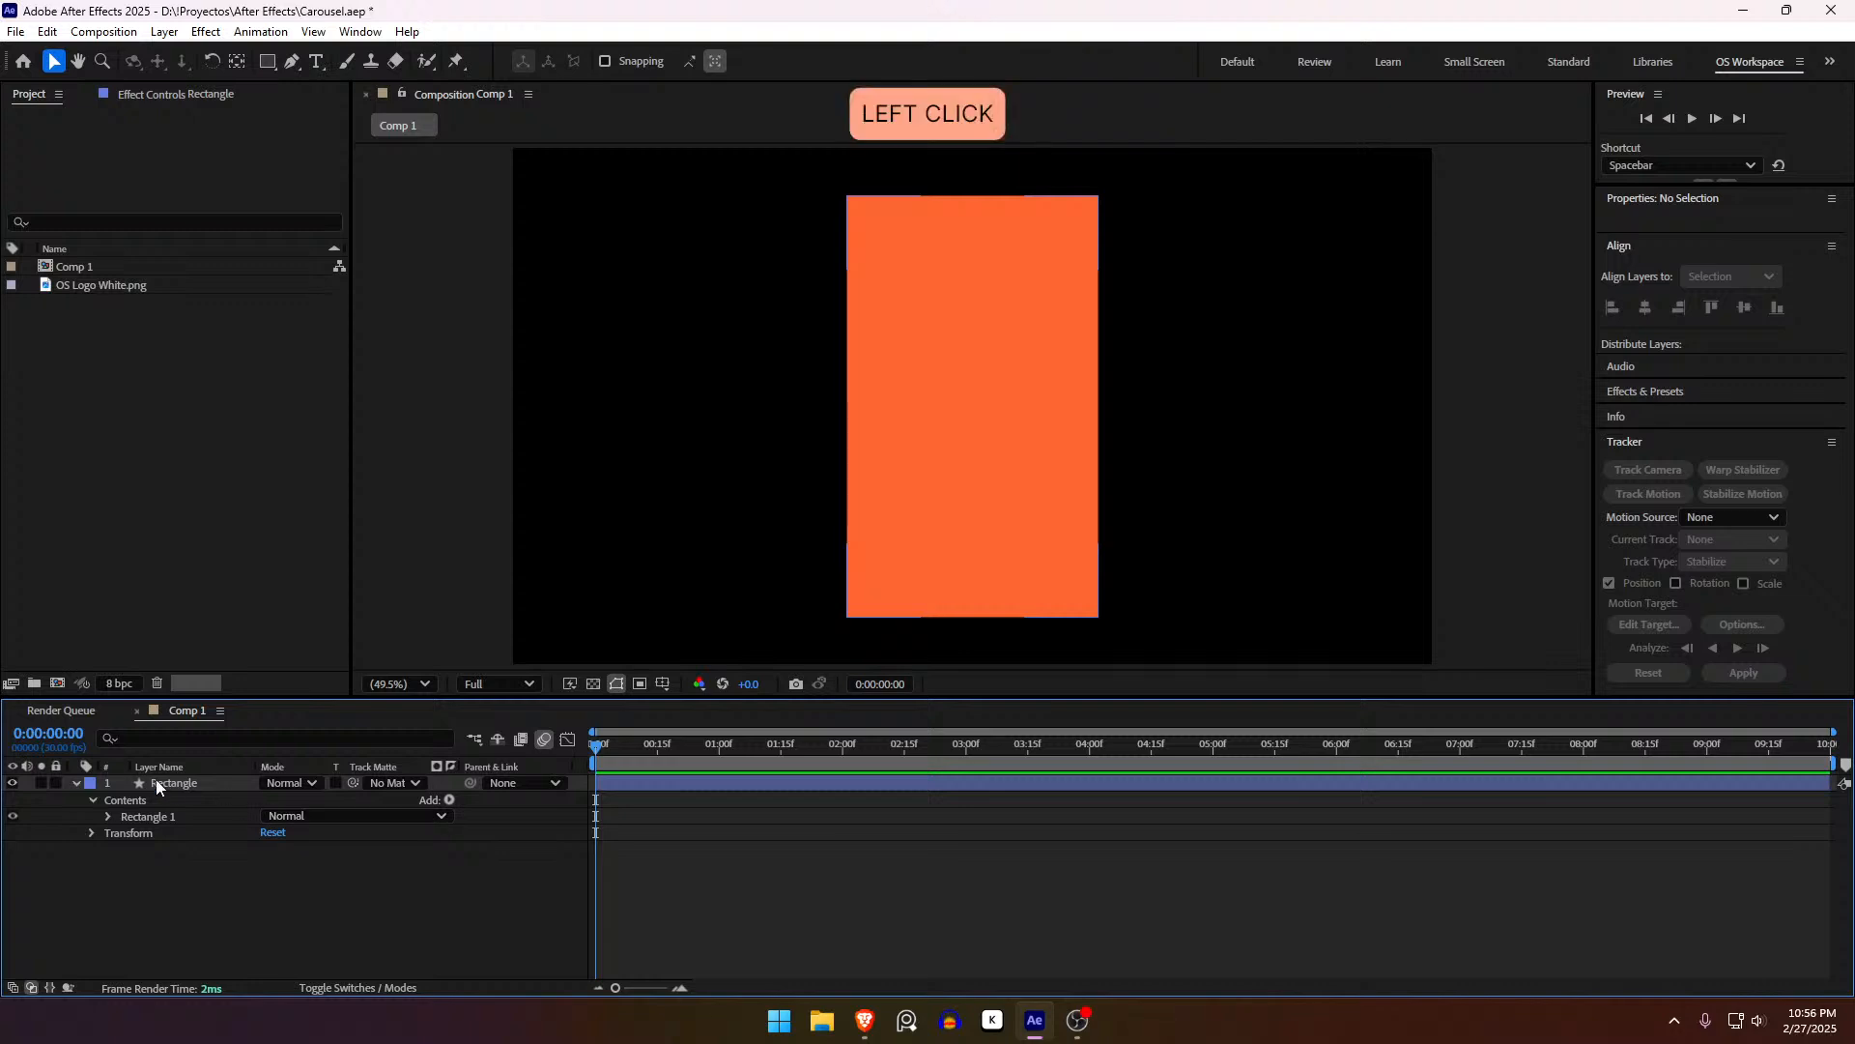
{"action": "left_click", "coordinate": [13, 784]}
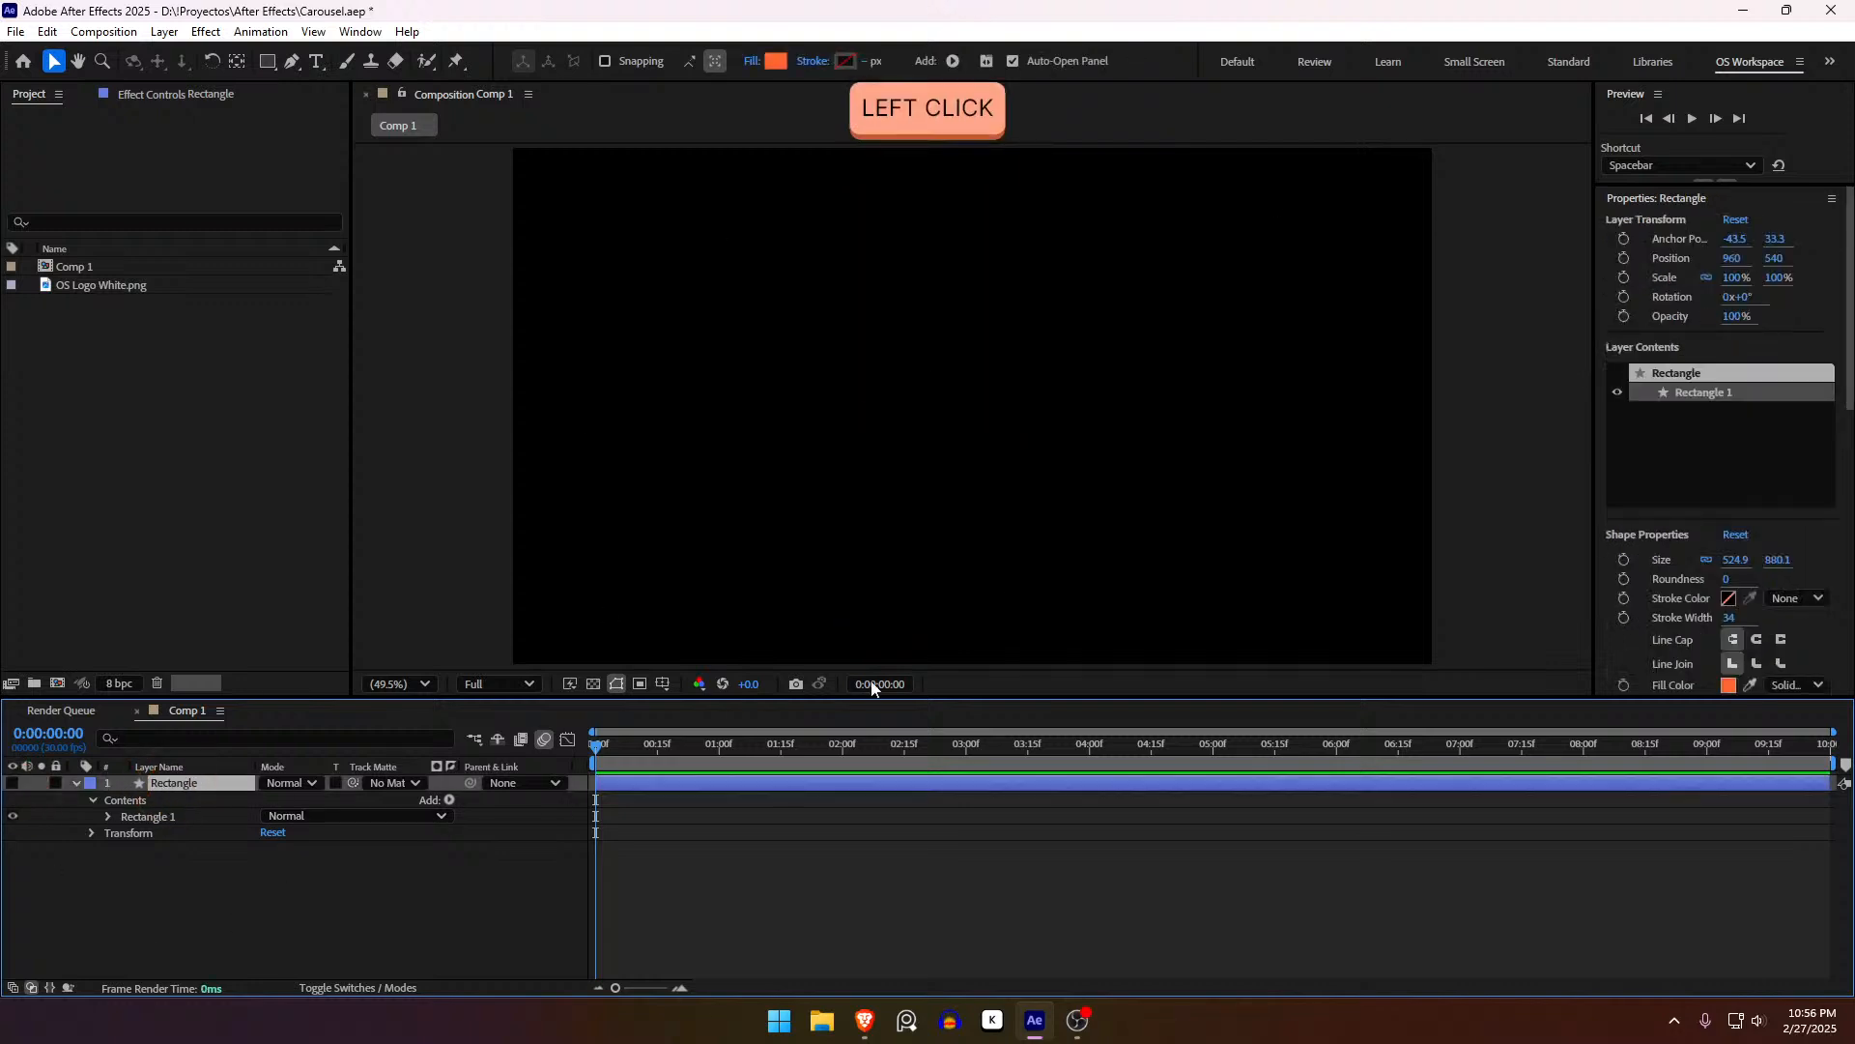
{"action": "left_click", "coordinate": [267, 62]}
{"action": "left_click_drag", "start_coordinate": [301, 66], "coordinate": [353, 124]}
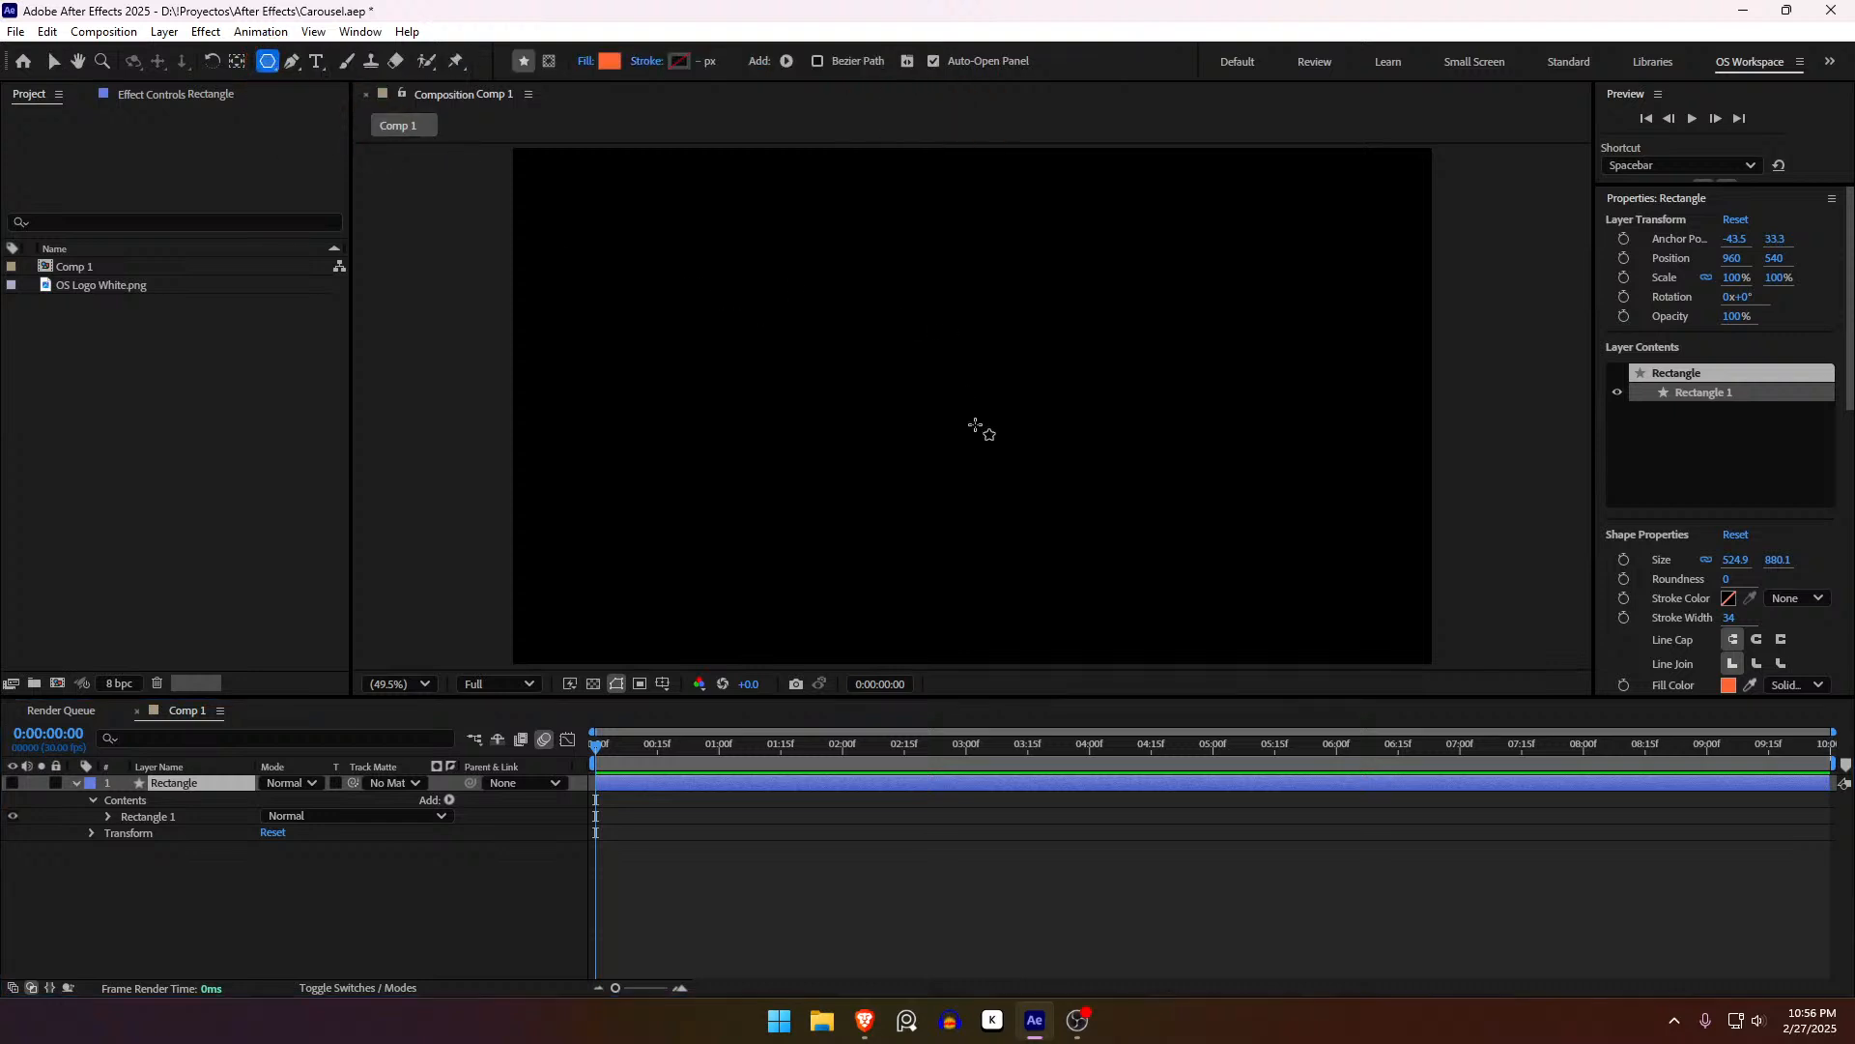
Step: Draw an upright five-sided polygon from the composition's center on its own shape layer, with an outer radius of about 319
{"action": "left_click_drag", "start_coordinate": [972, 427], "coordinate": [1081, 282]}
{"action": "key", "text": "ctrl+z"}
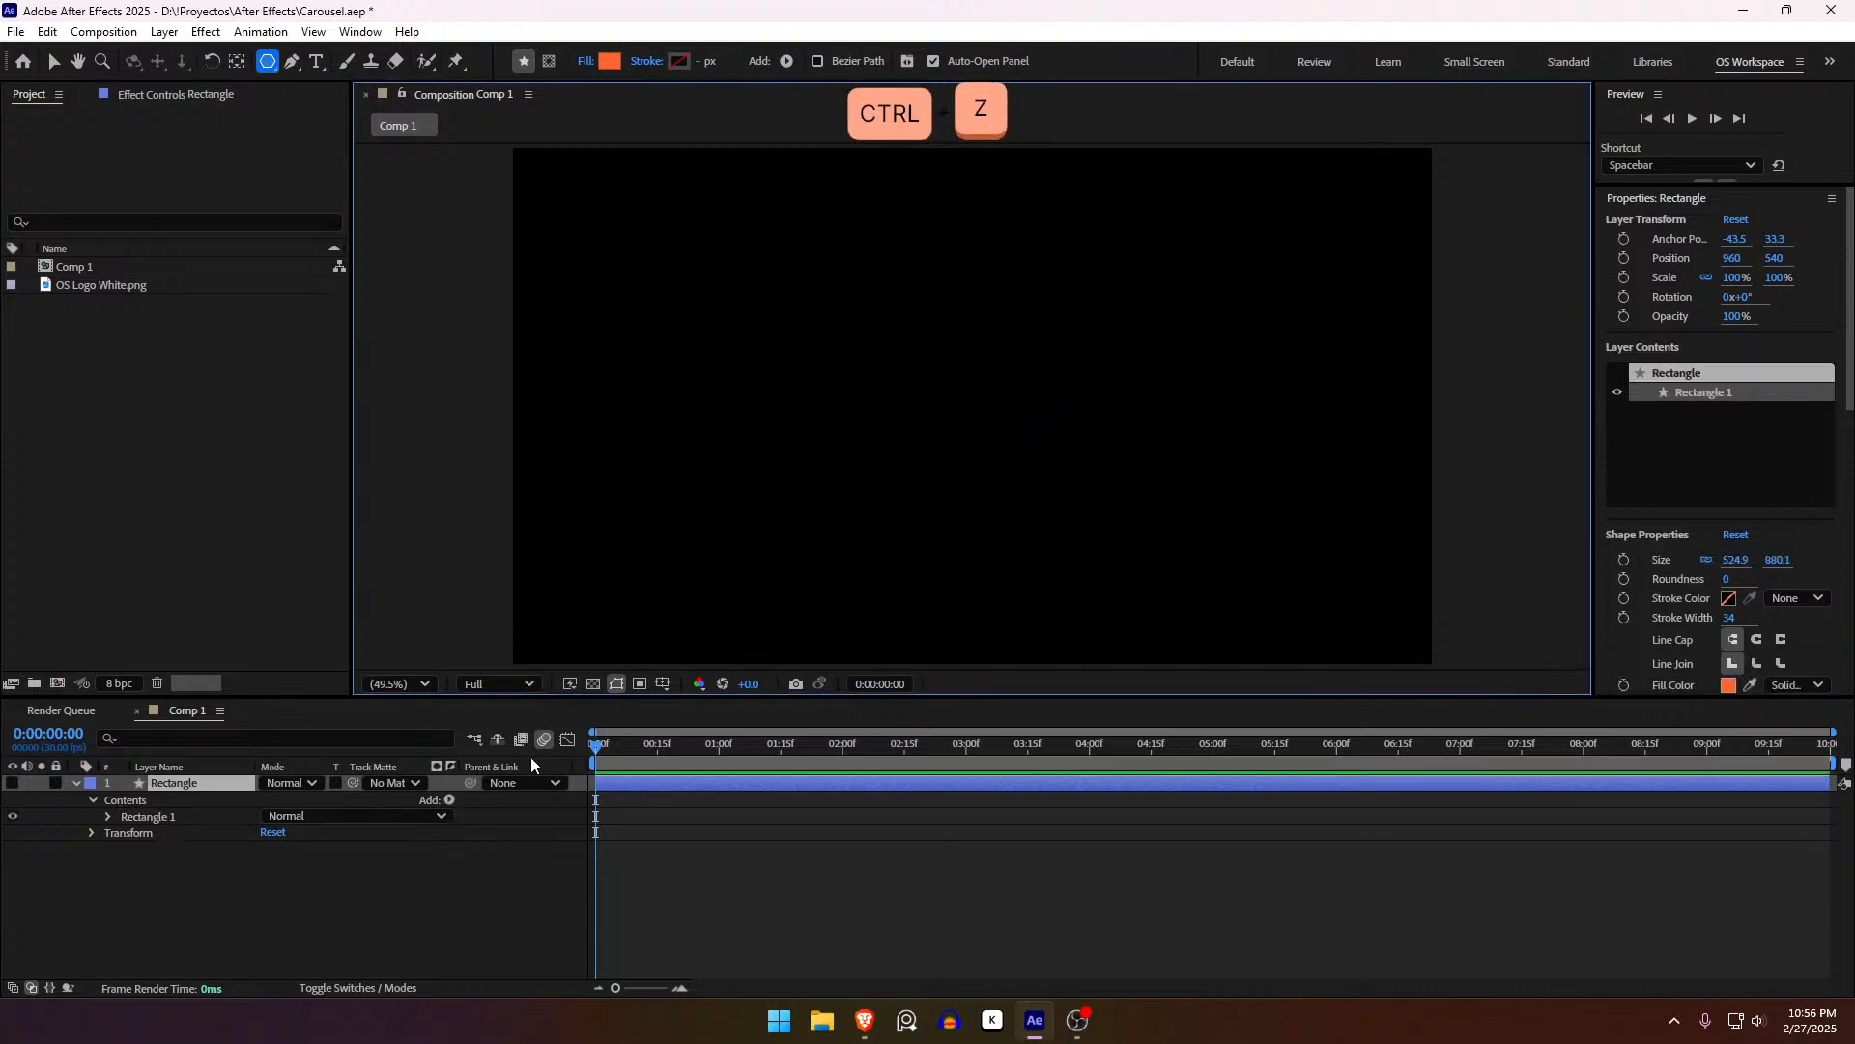
{"action": "left_click", "coordinate": [268, 902]}
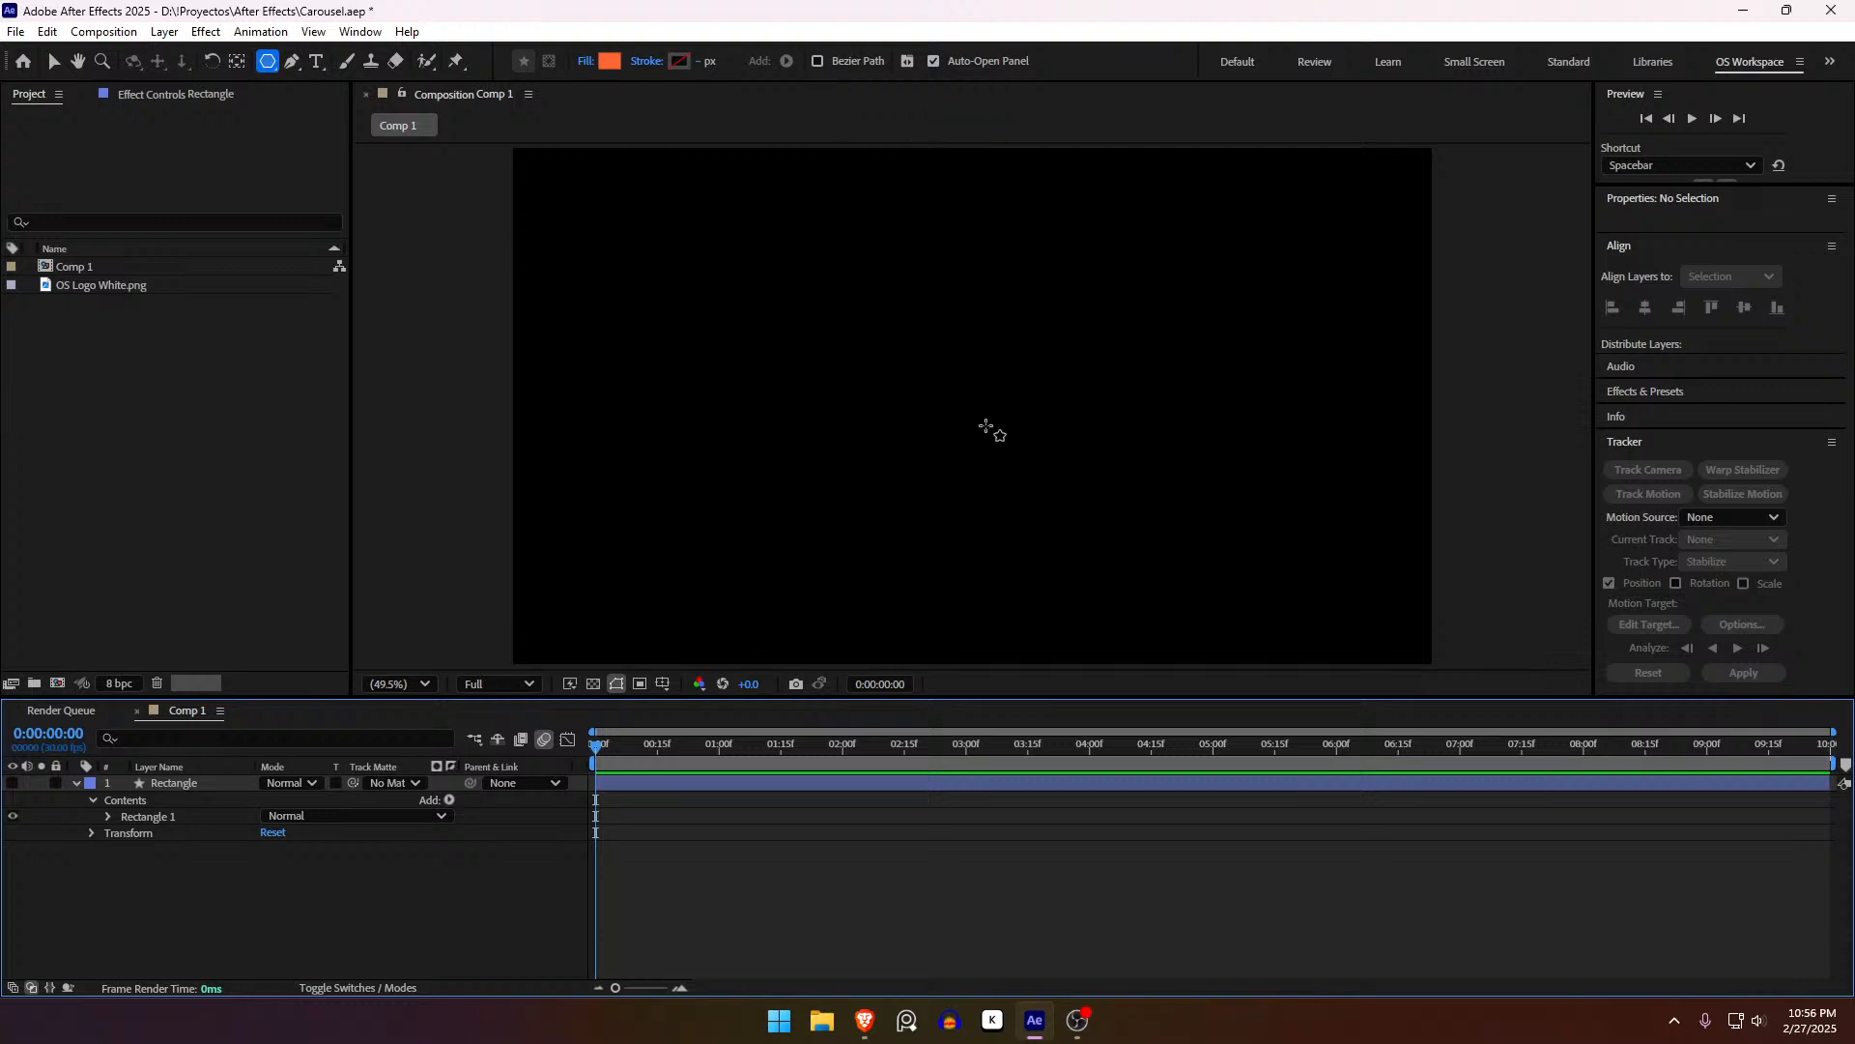
{"action": "left_click_drag", "start_coordinate": [971, 427], "coordinate": [1104, 348]}
{"action": "key", "text": "Down"}
{"action": "key", "text": "Down"}
{"action": "key", "text": "Up"}
{"action": "key", "text": "Up"}
{"action": "key", "text": "Up"}
{"action": "key", "text": "Up"}
{"action": "key", "text": "Down"}
{"action": "key", "text": "Down"}
{"action": "key", "text": "Down"}
{"action": "key", "text": "Up"}
{"action": "key", "text": "shift"}
{"action": "left_click", "coordinate": [786, 788]}
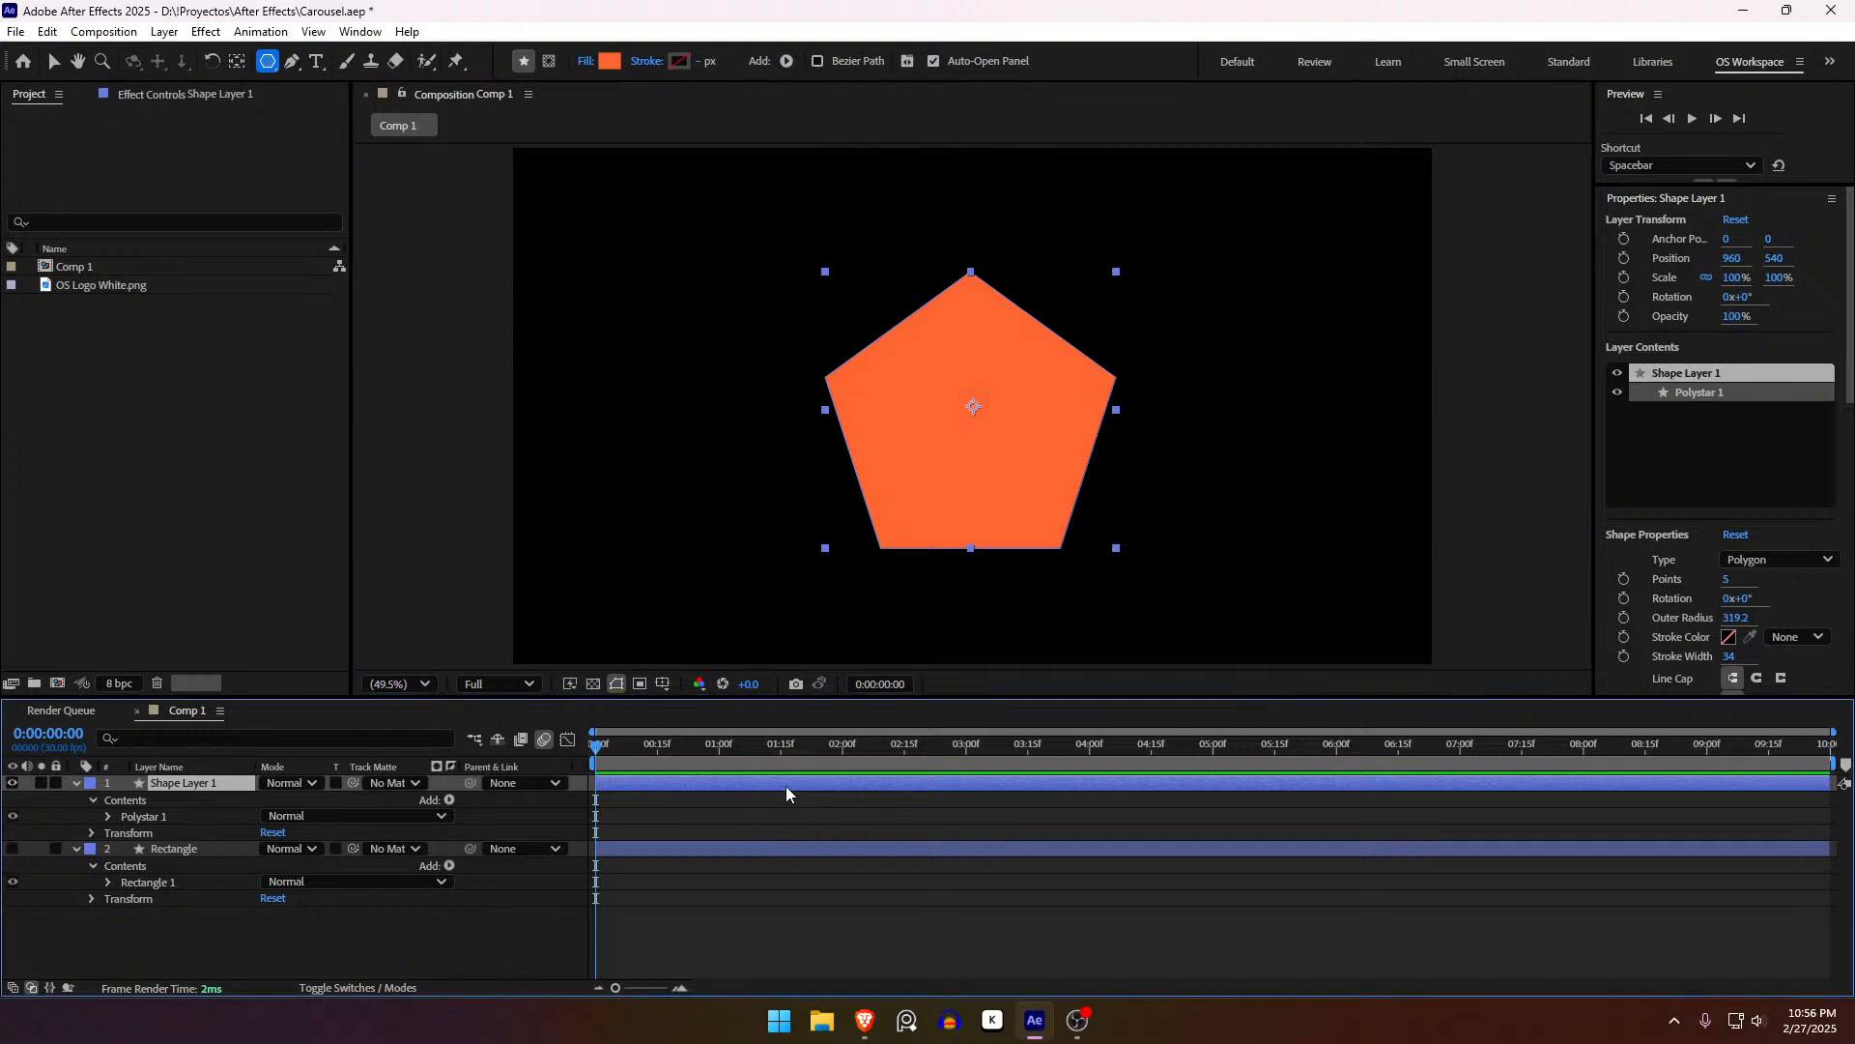
Step: Center the pentagon layer's anchor point on its shape and rename the layer Carousel
{"action": "key", "text": "ctrl+alt"}
{"action": "key", "text": "ctrl+alt+Home"}
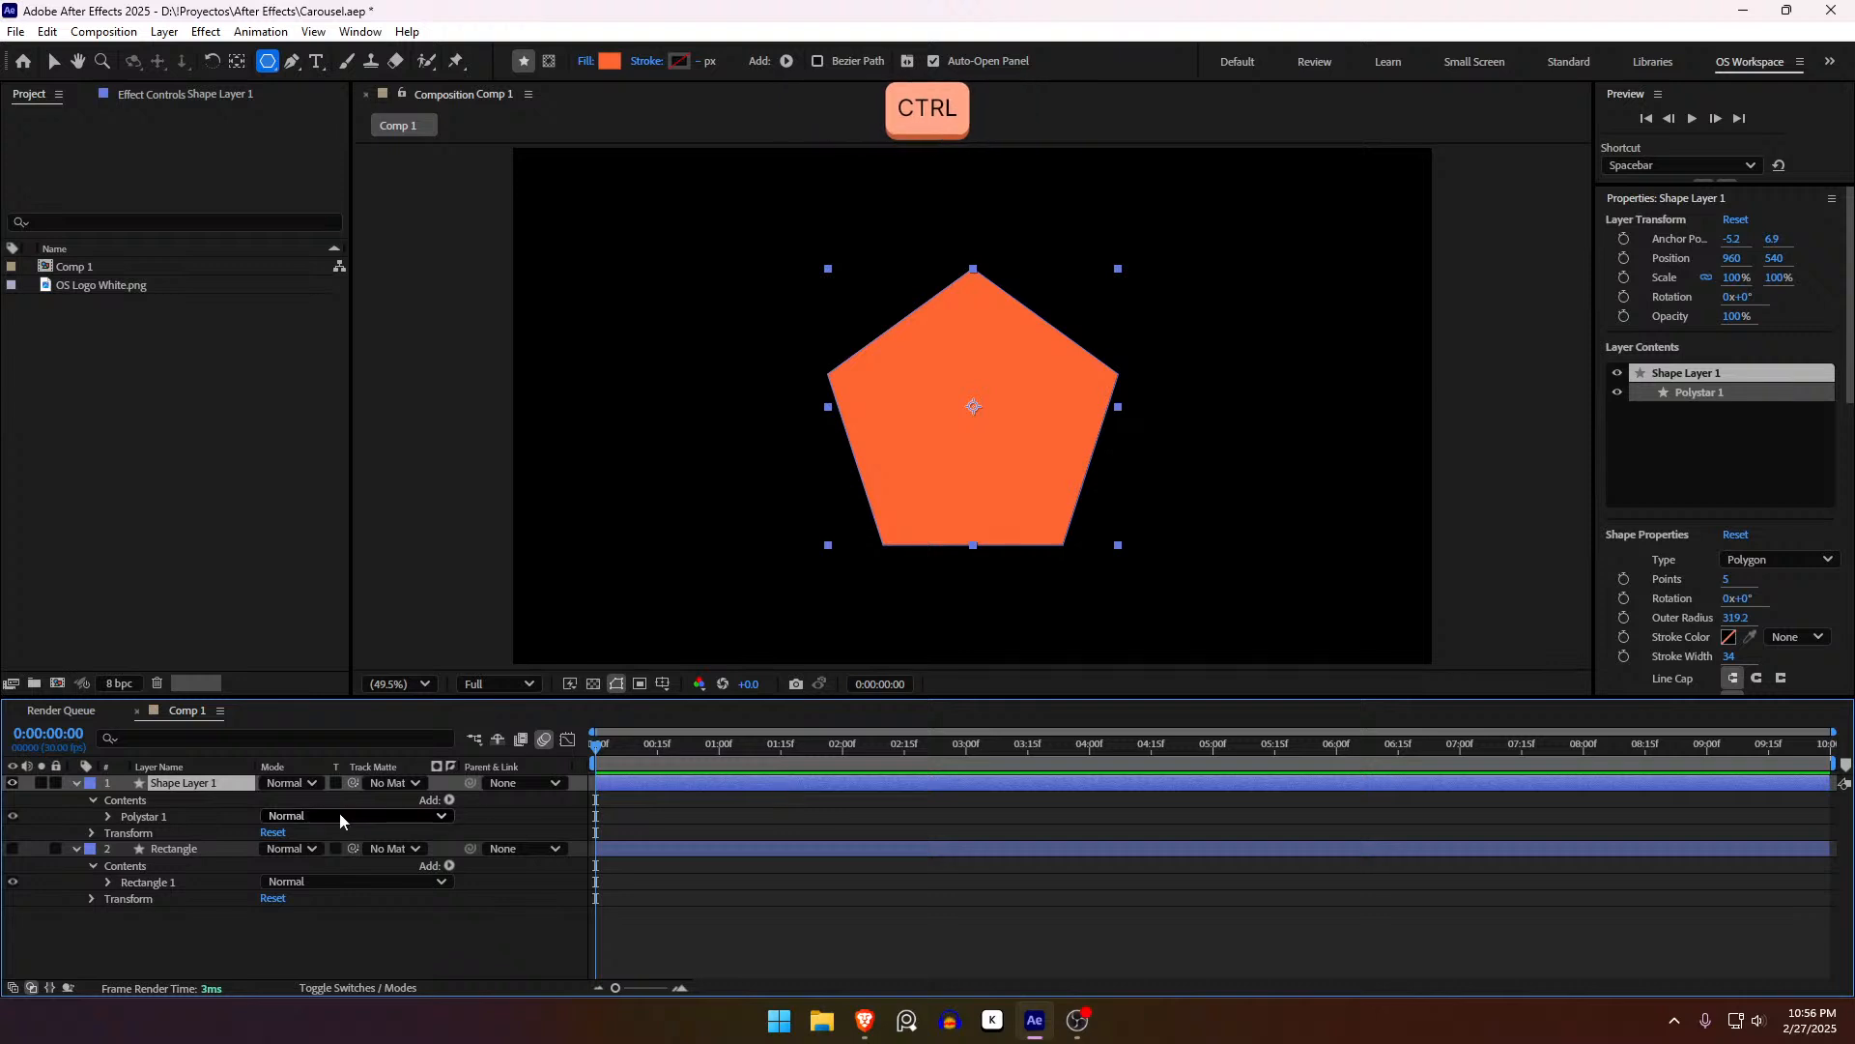
{"action": "left_click", "coordinate": [226, 790]}
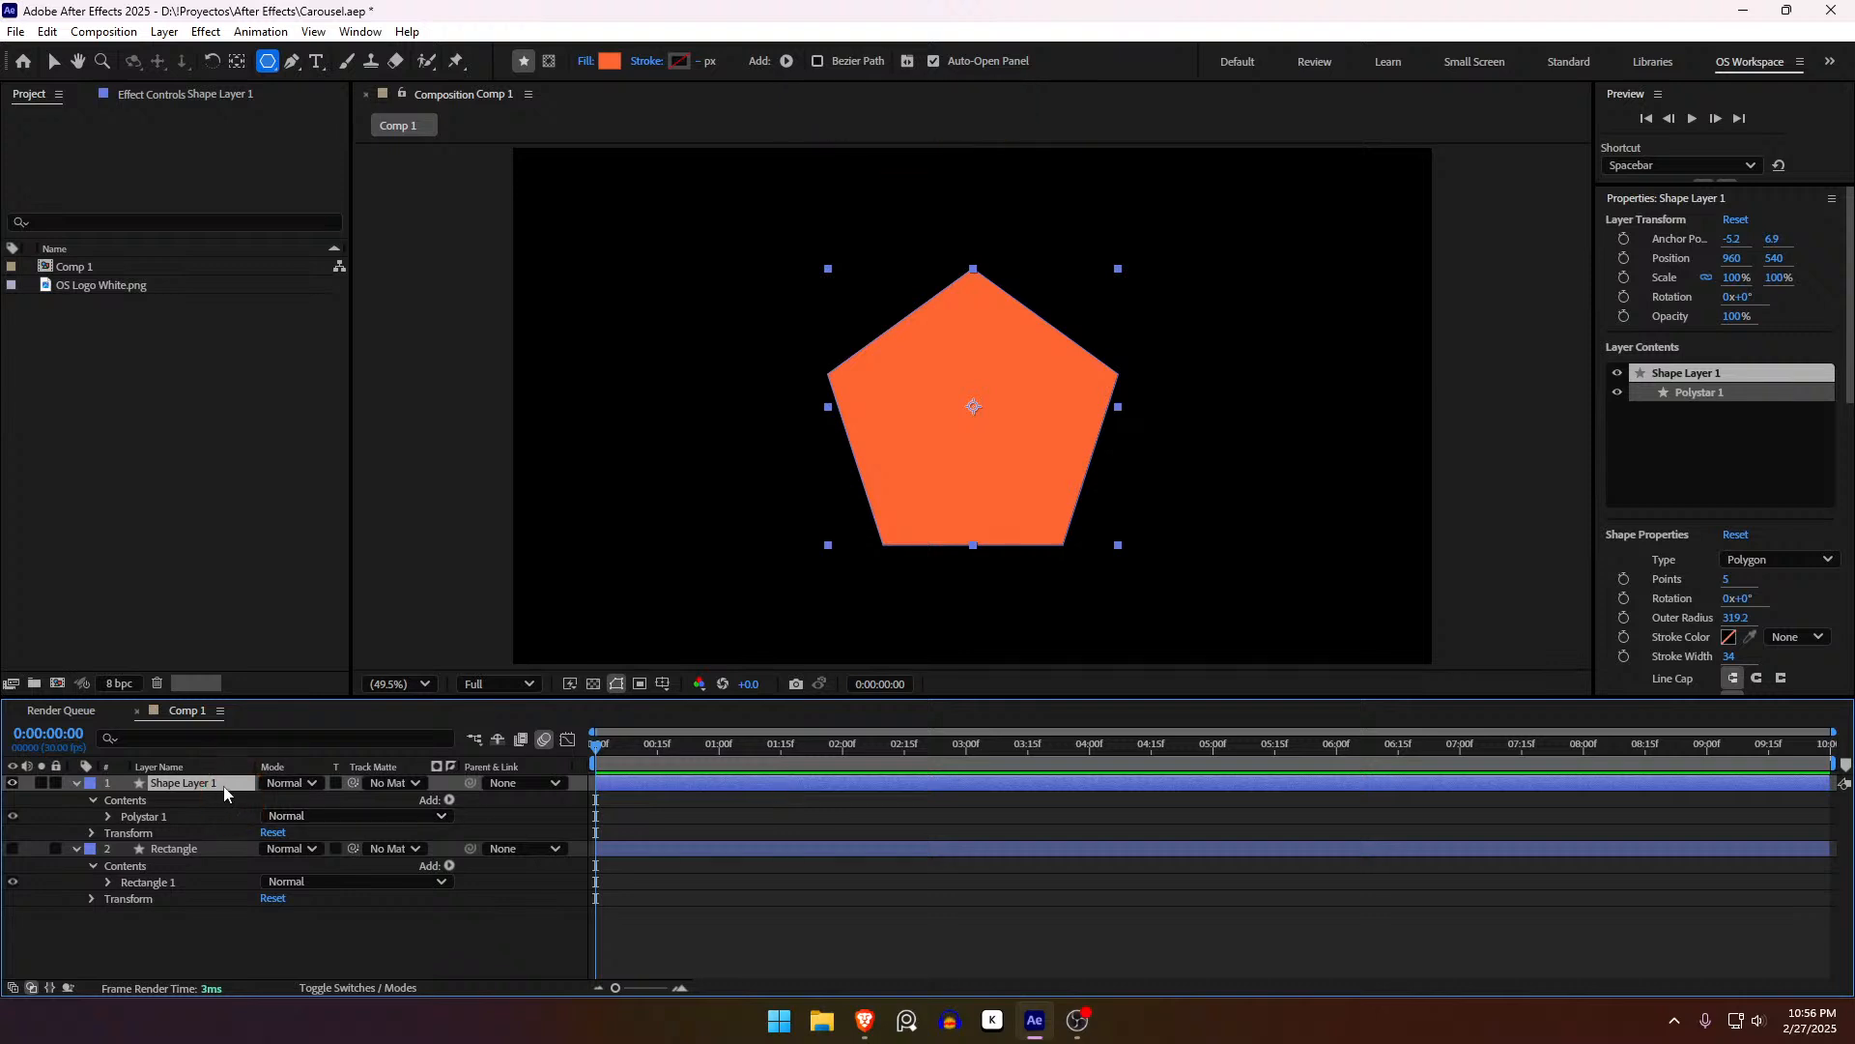
{"action": "key", "text": "Return"}
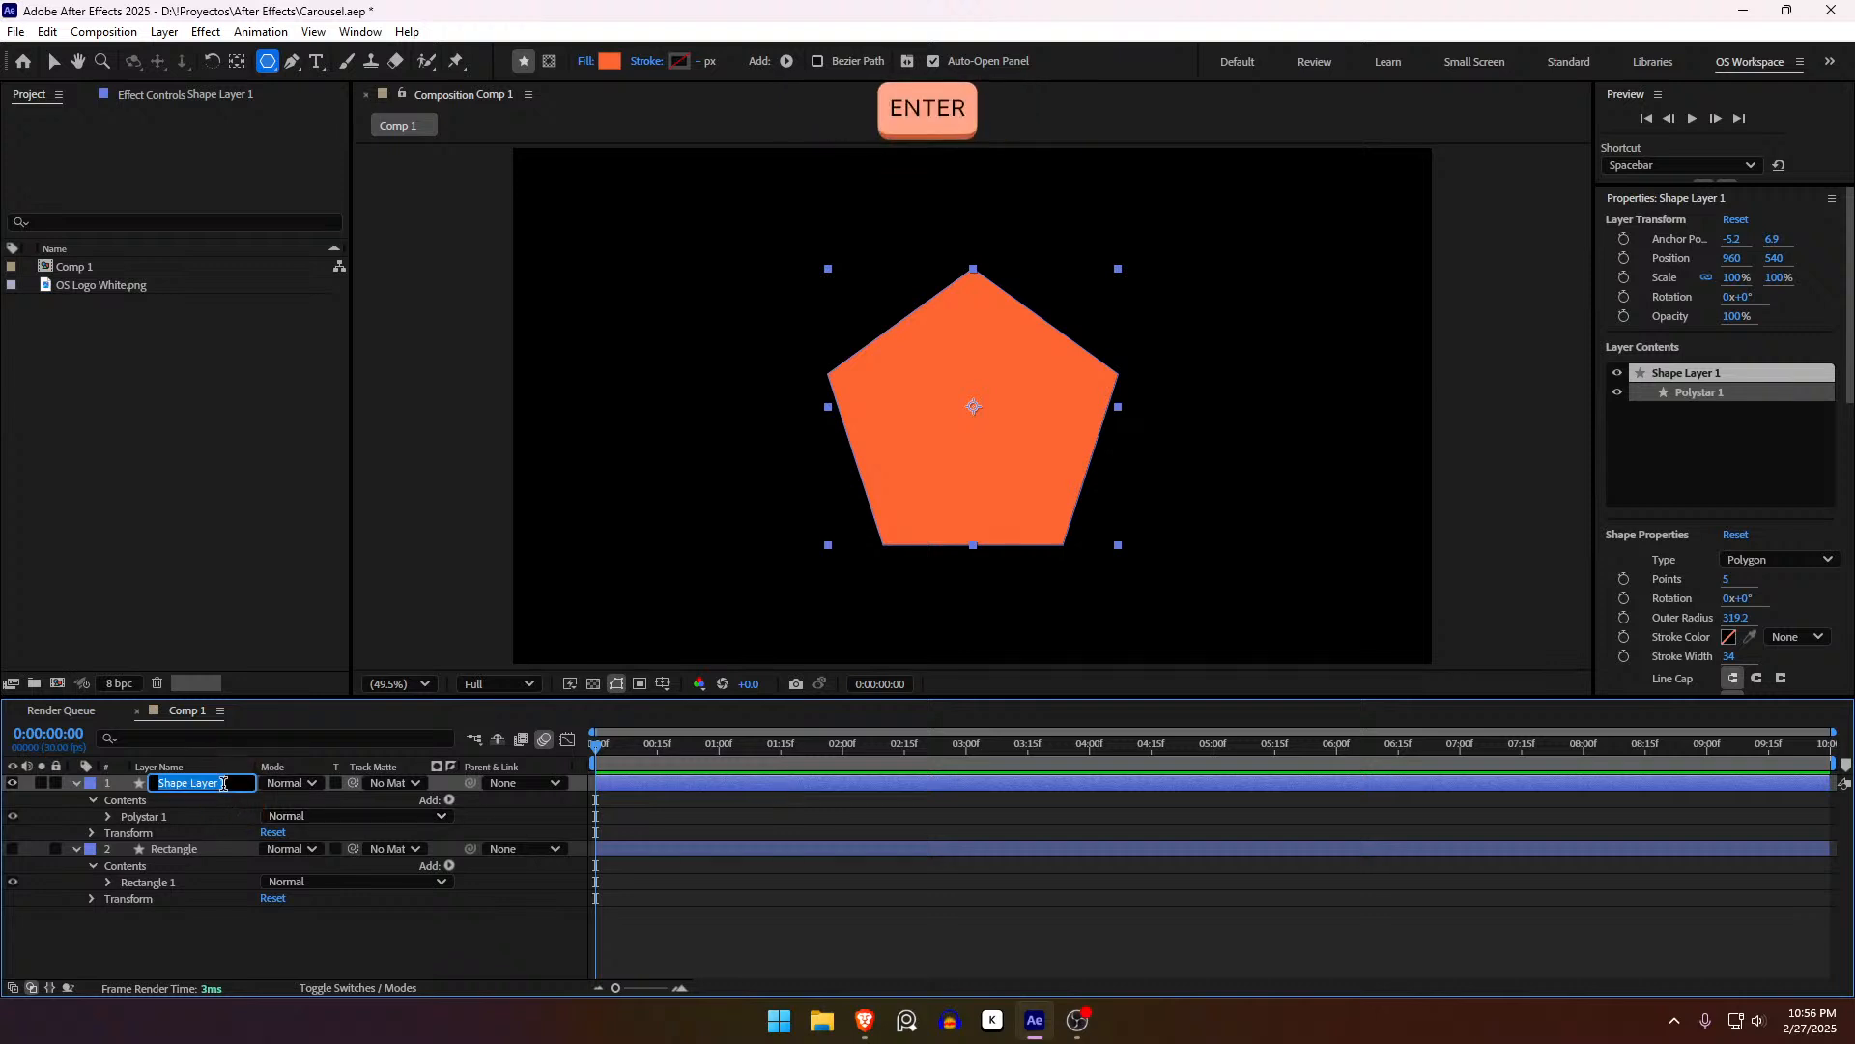
{"action": "type", "text": "Carousel"}
{"action": "key", "text": "Return"}
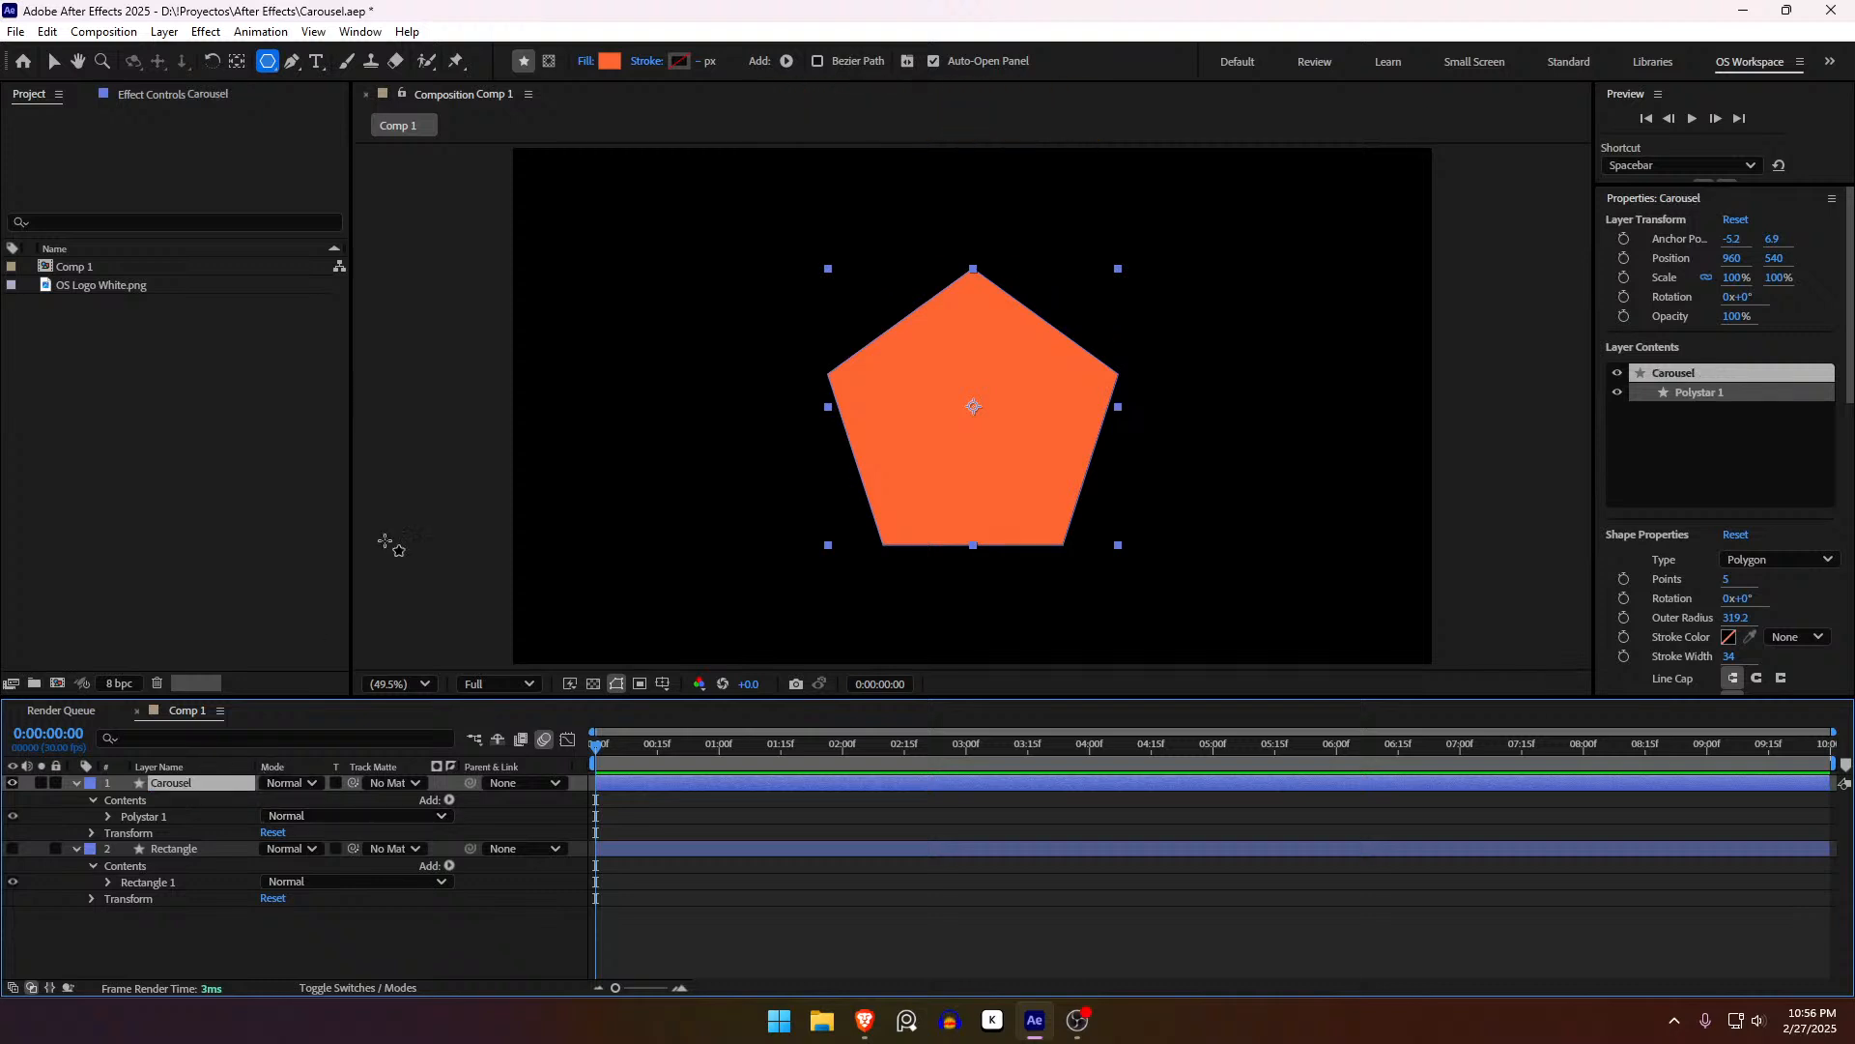
Step: Change the pentagon's fill color to blue, hex 3338FF, and deselect the layer
{"action": "left_click", "coordinate": [609, 60]}
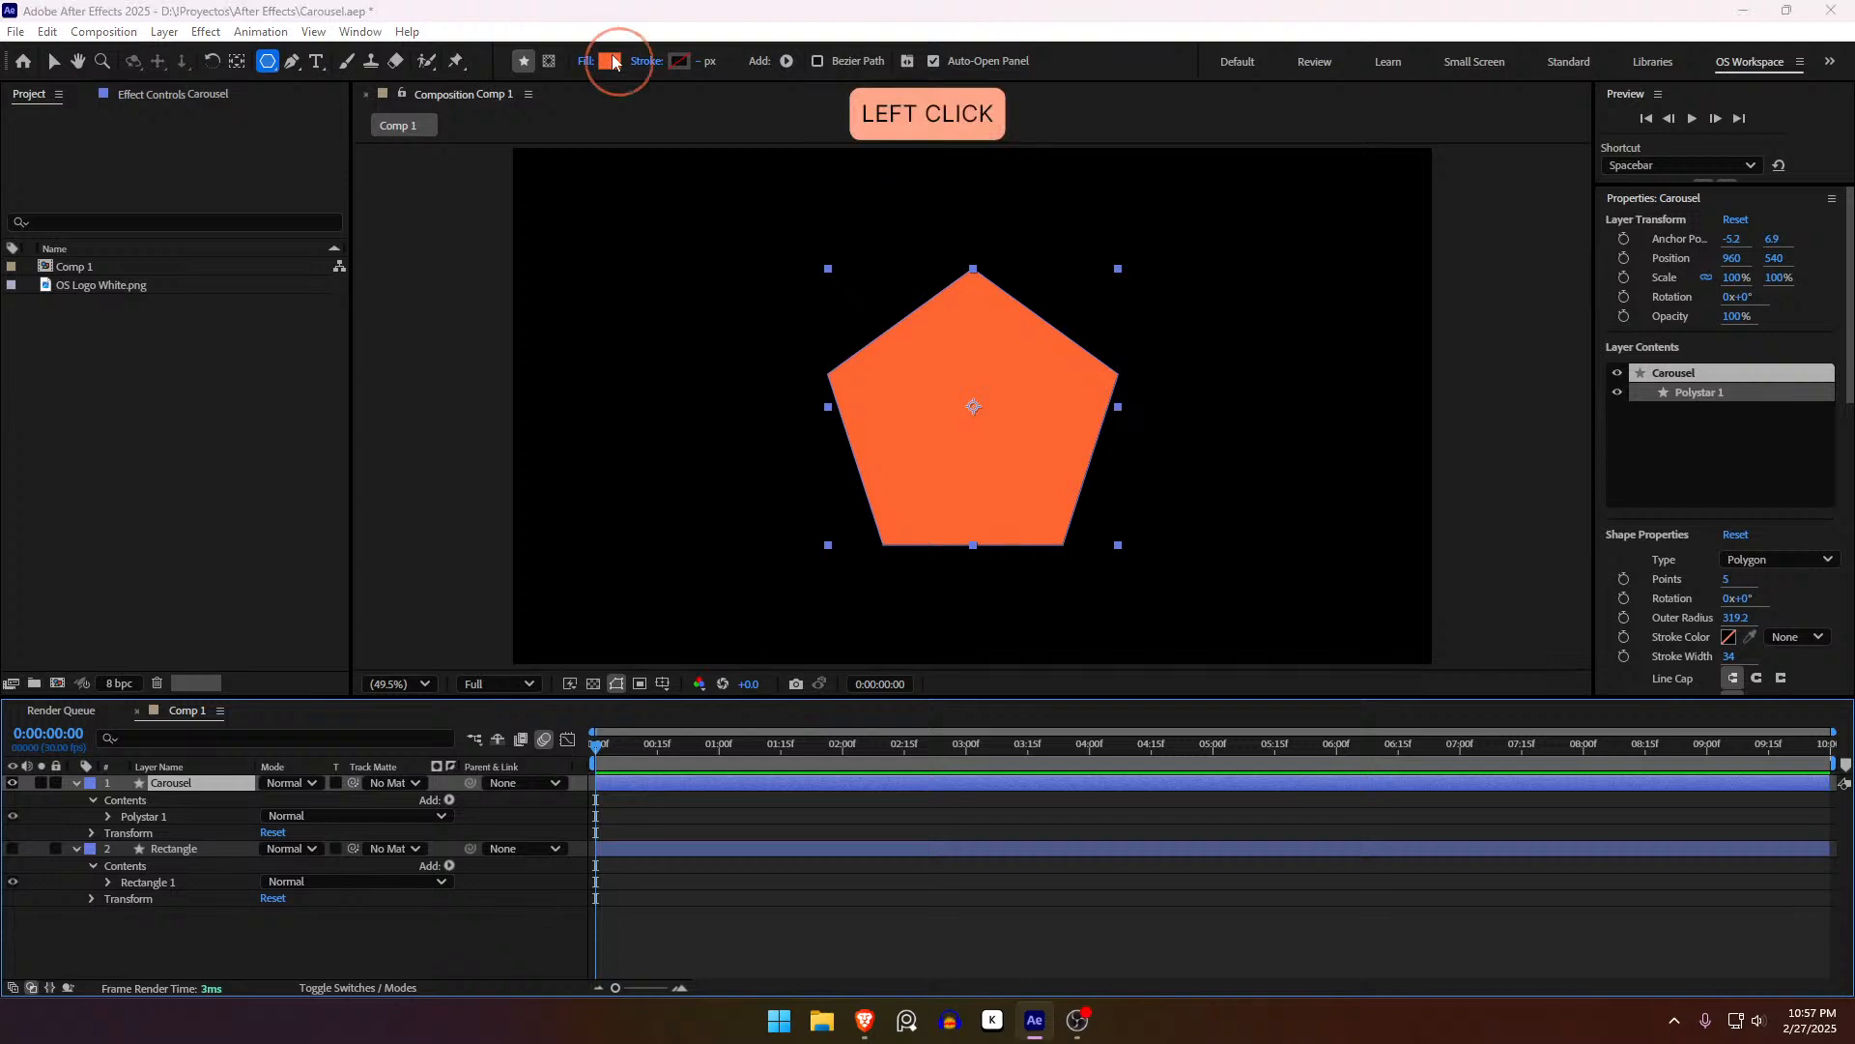
{"action": "left_click", "coordinate": [973, 475]}
{"action": "left_click_drag", "start_coordinate": [973, 476], "coordinate": [973, 470]}
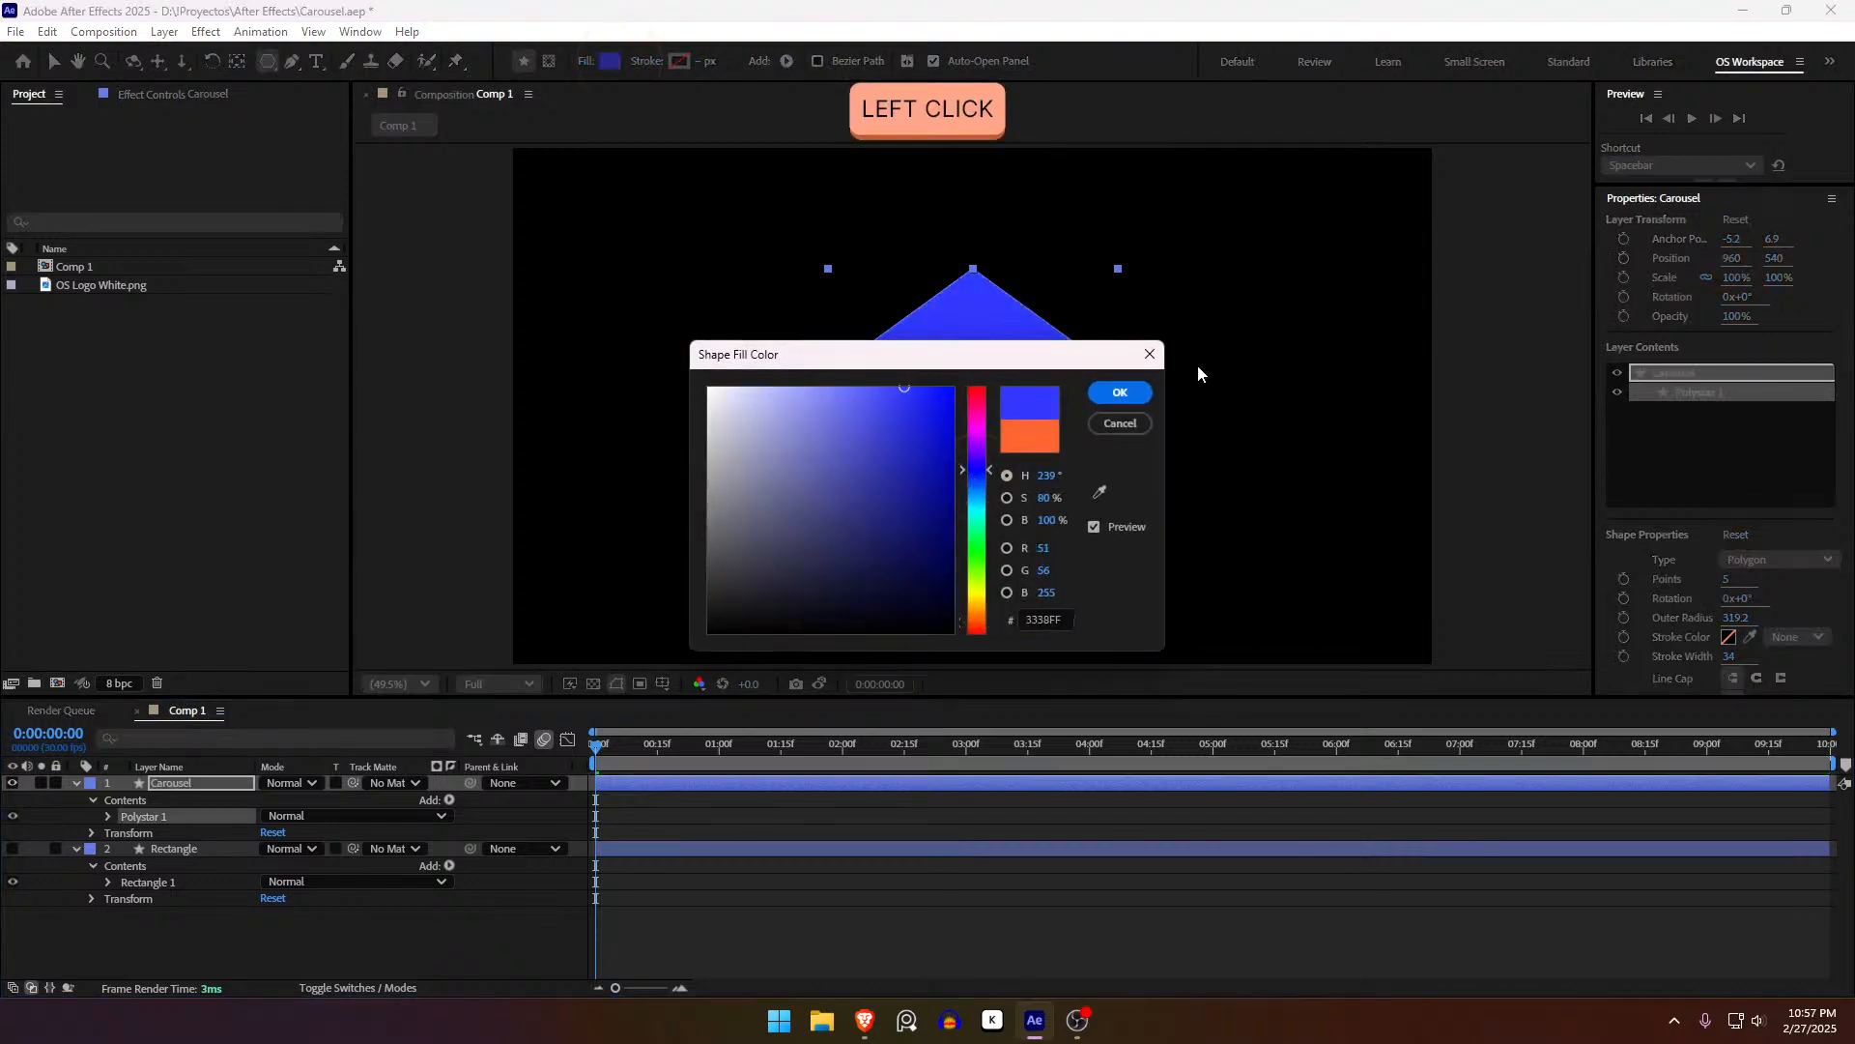
{"action": "left_click", "coordinate": [1134, 389]}
{"action": "left_click", "coordinate": [687, 815]}
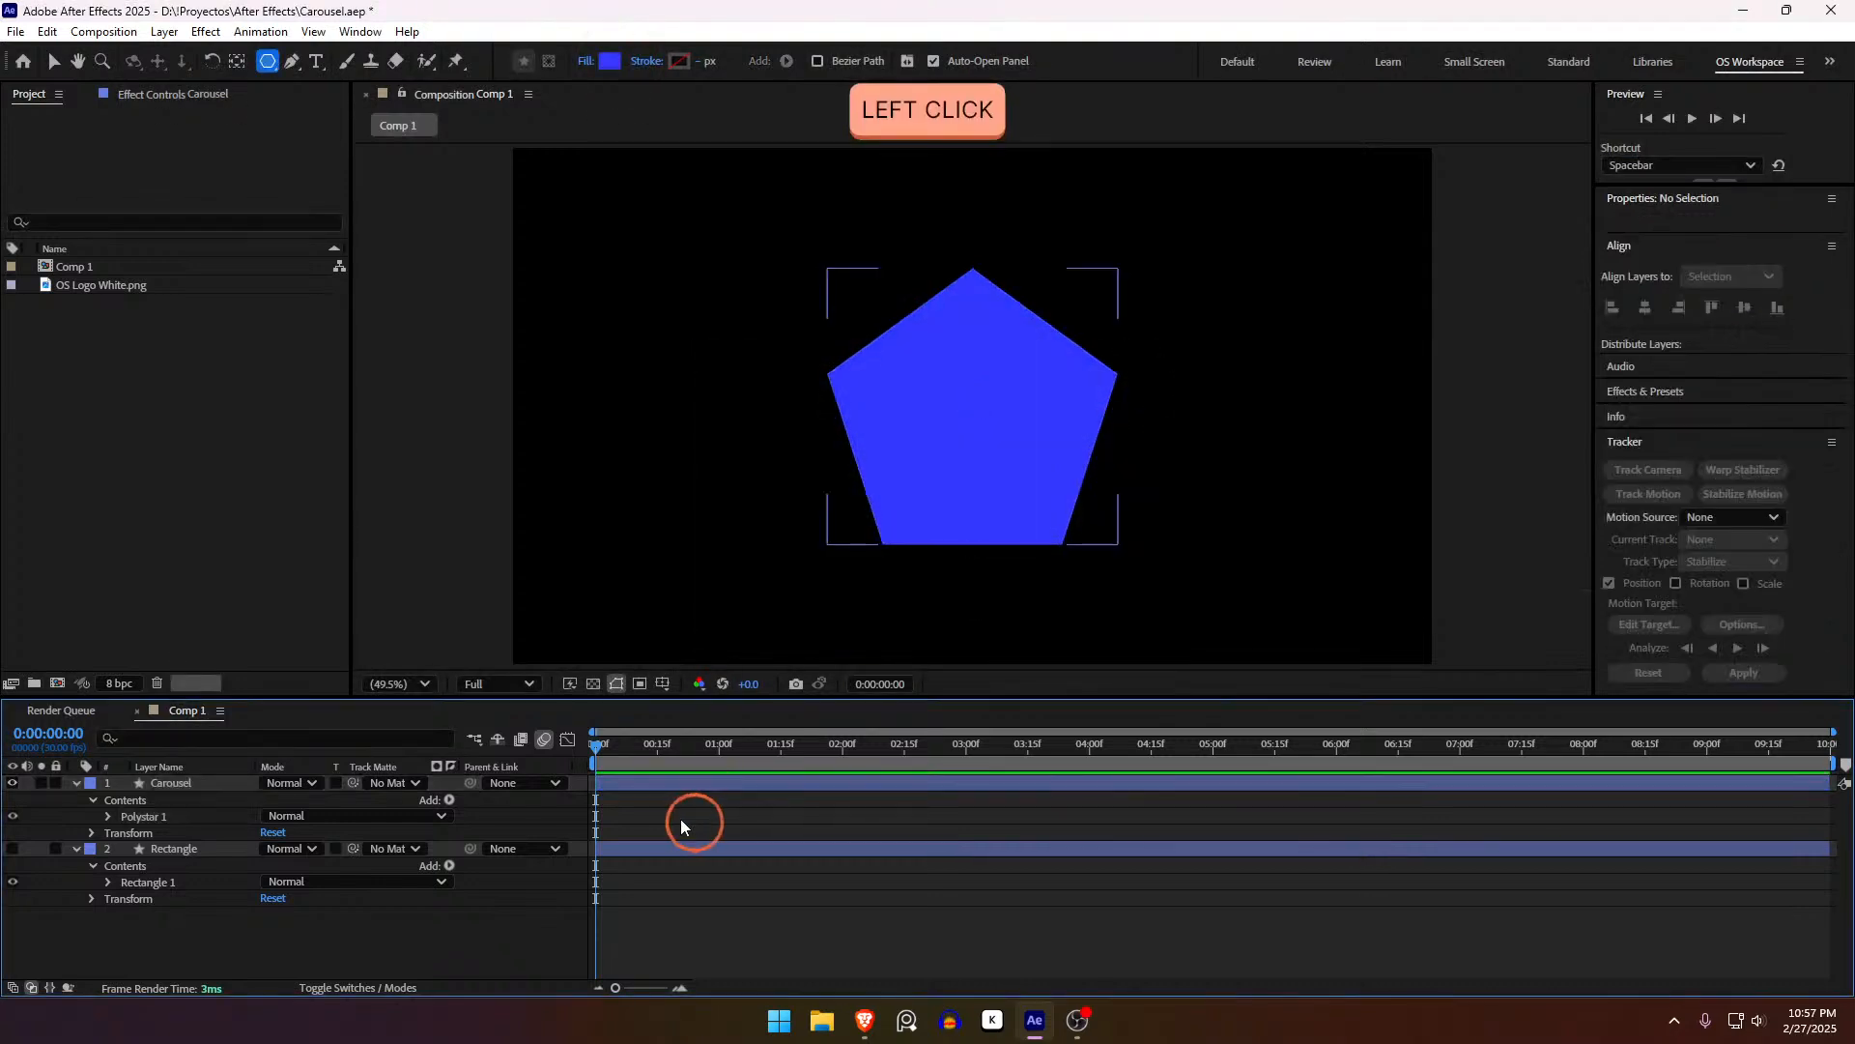
Step: Make Carousel a 3D layer and reveal its rotation properties in the timeline
{"action": "left_click", "coordinate": [382, 988]}
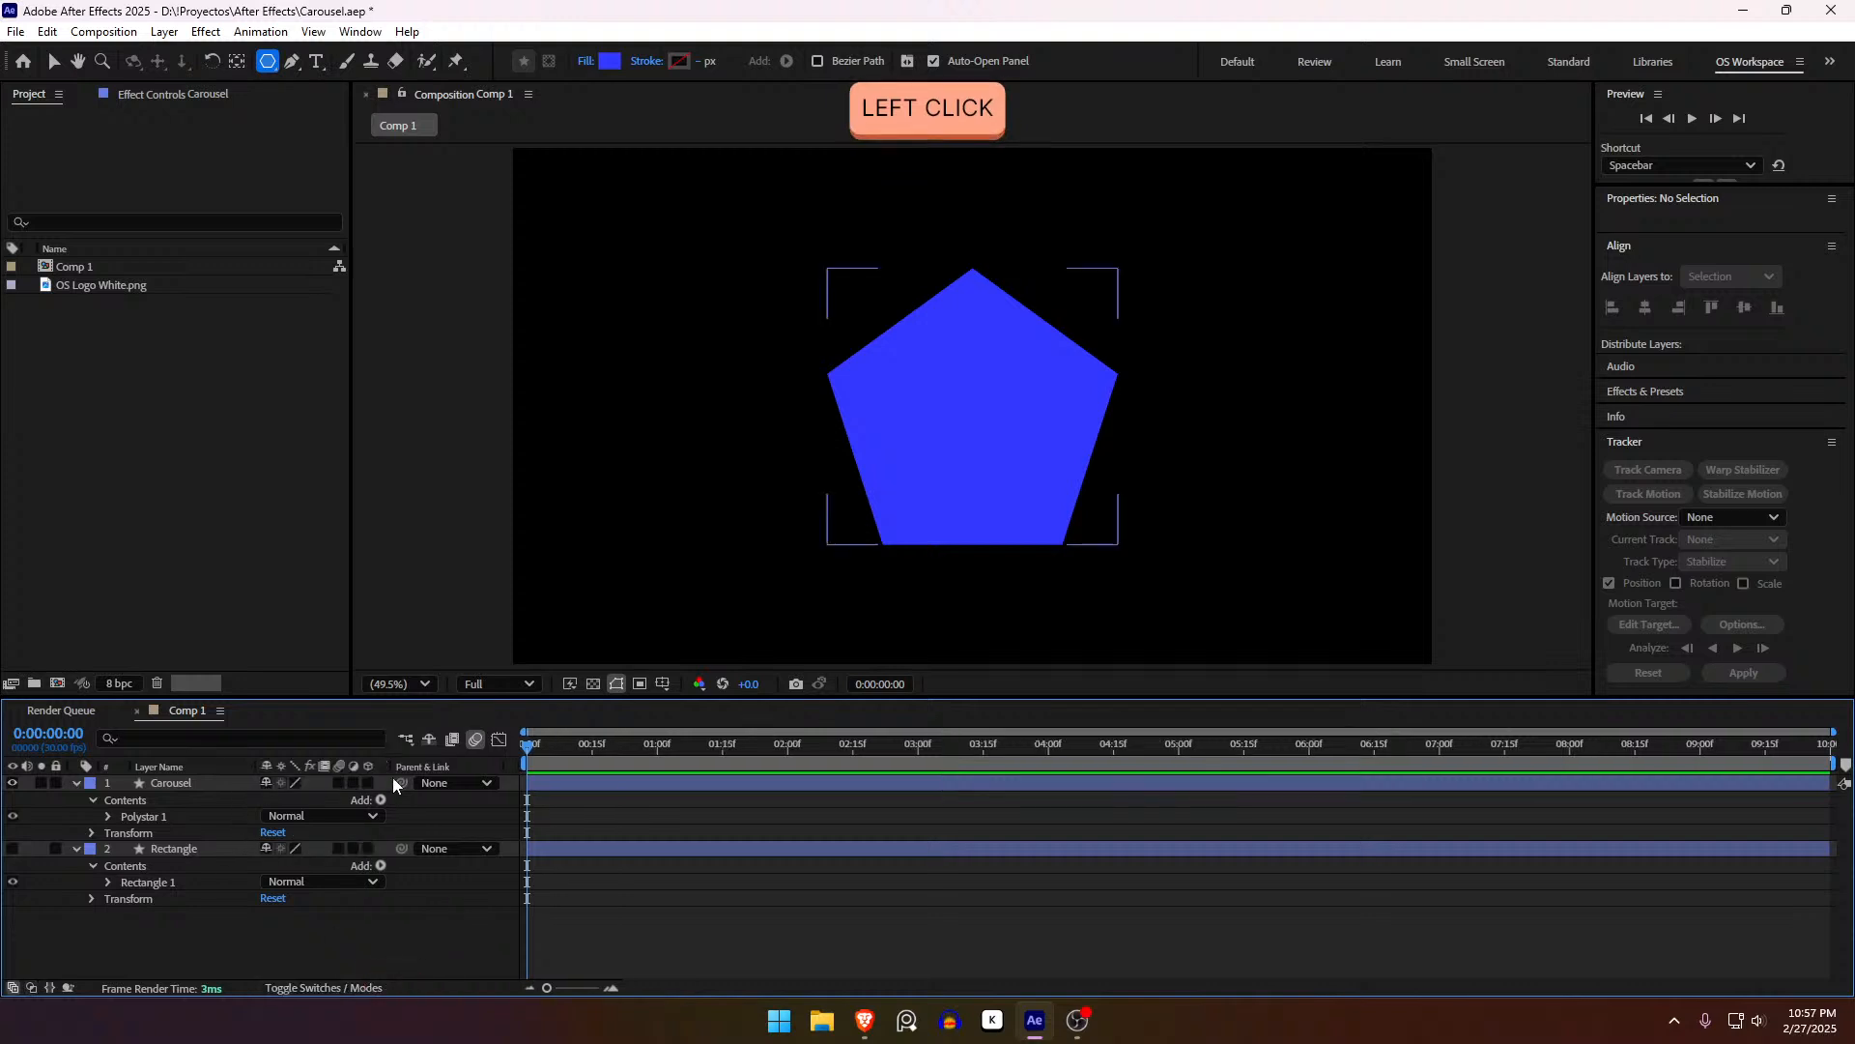
{"action": "left_click", "coordinate": [367, 783]}
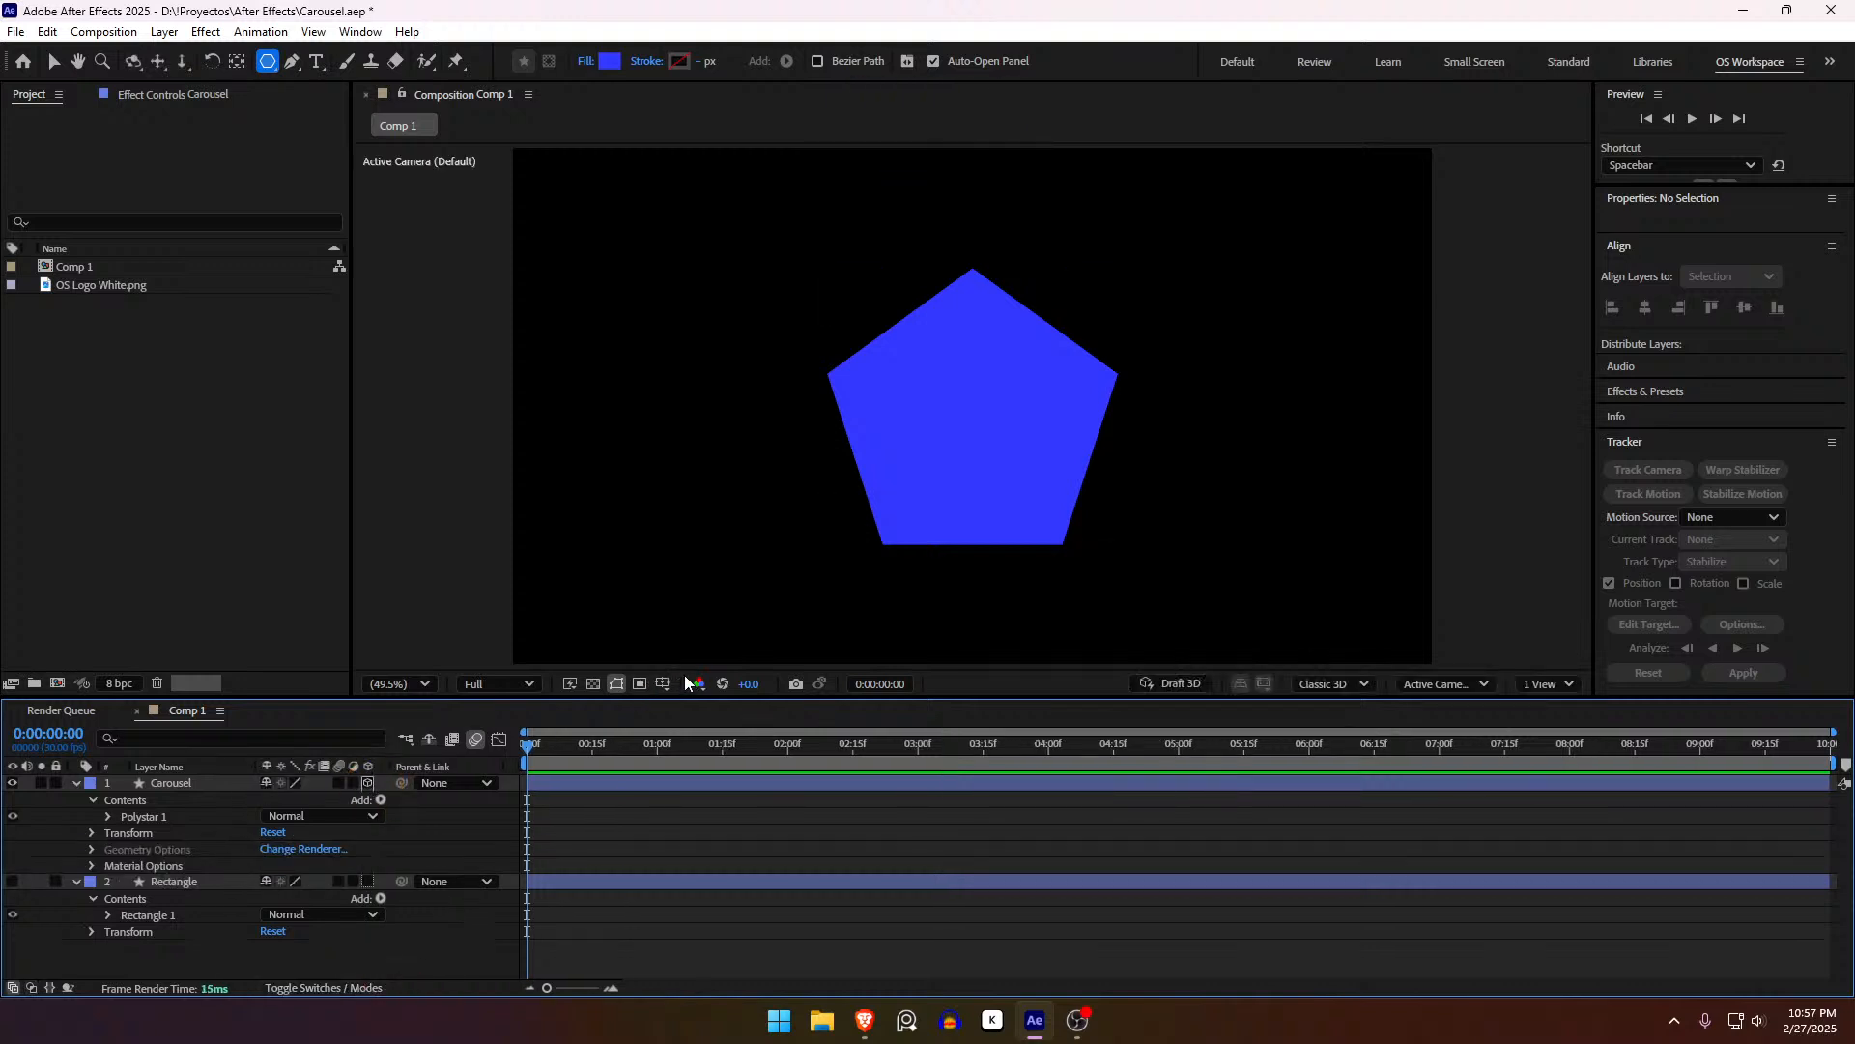
{"action": "left_click", "coordinate": [193, 781]}
{"action": "key", "text": "r"}
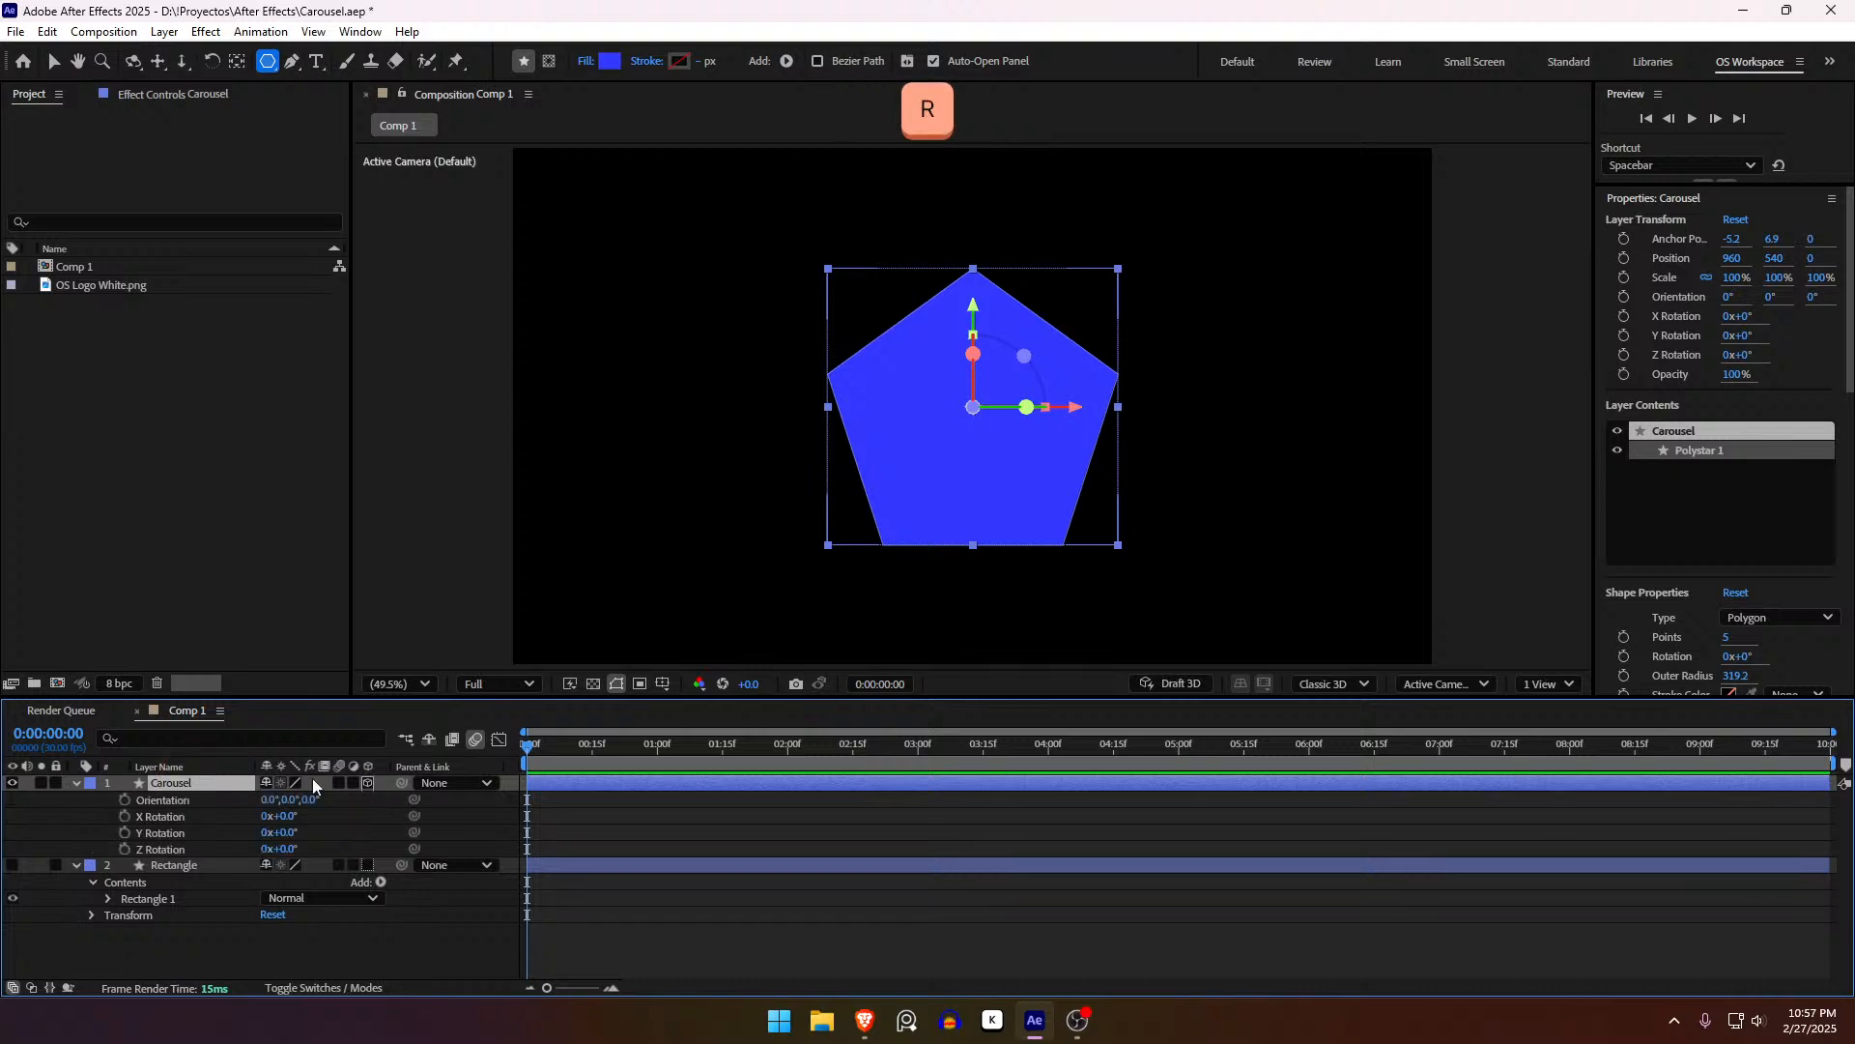
Step: Set the Carousel layer's Z Rotation to 180° and activate the Selection tool
{"action": "left_click", "coordinate": [286, 816]}
{"action": "key", "text": "ctrl+z"}
{"action": "left_click_drag", "start_coordinate": [290, 832], "coordinate": [451, 838]}
{"action": "key", "text": "ctrl+z"}
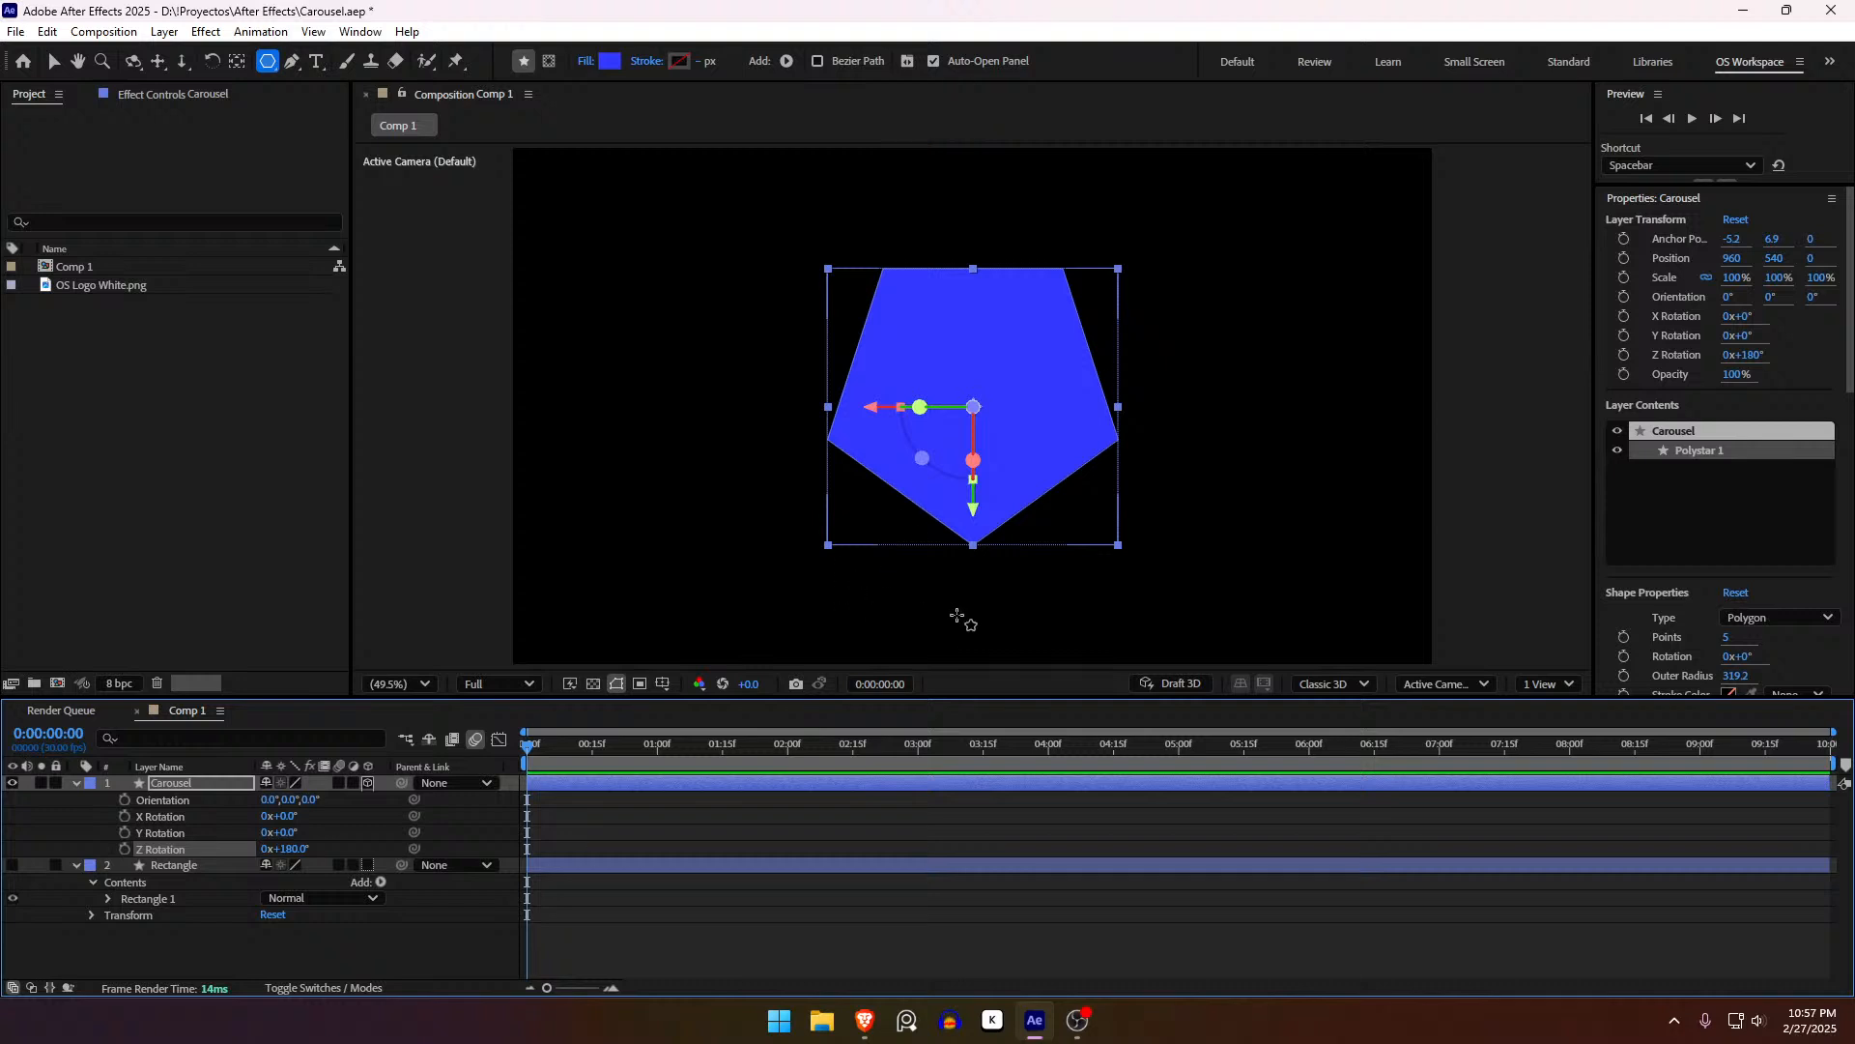
{"action": "key", "text": "v"}
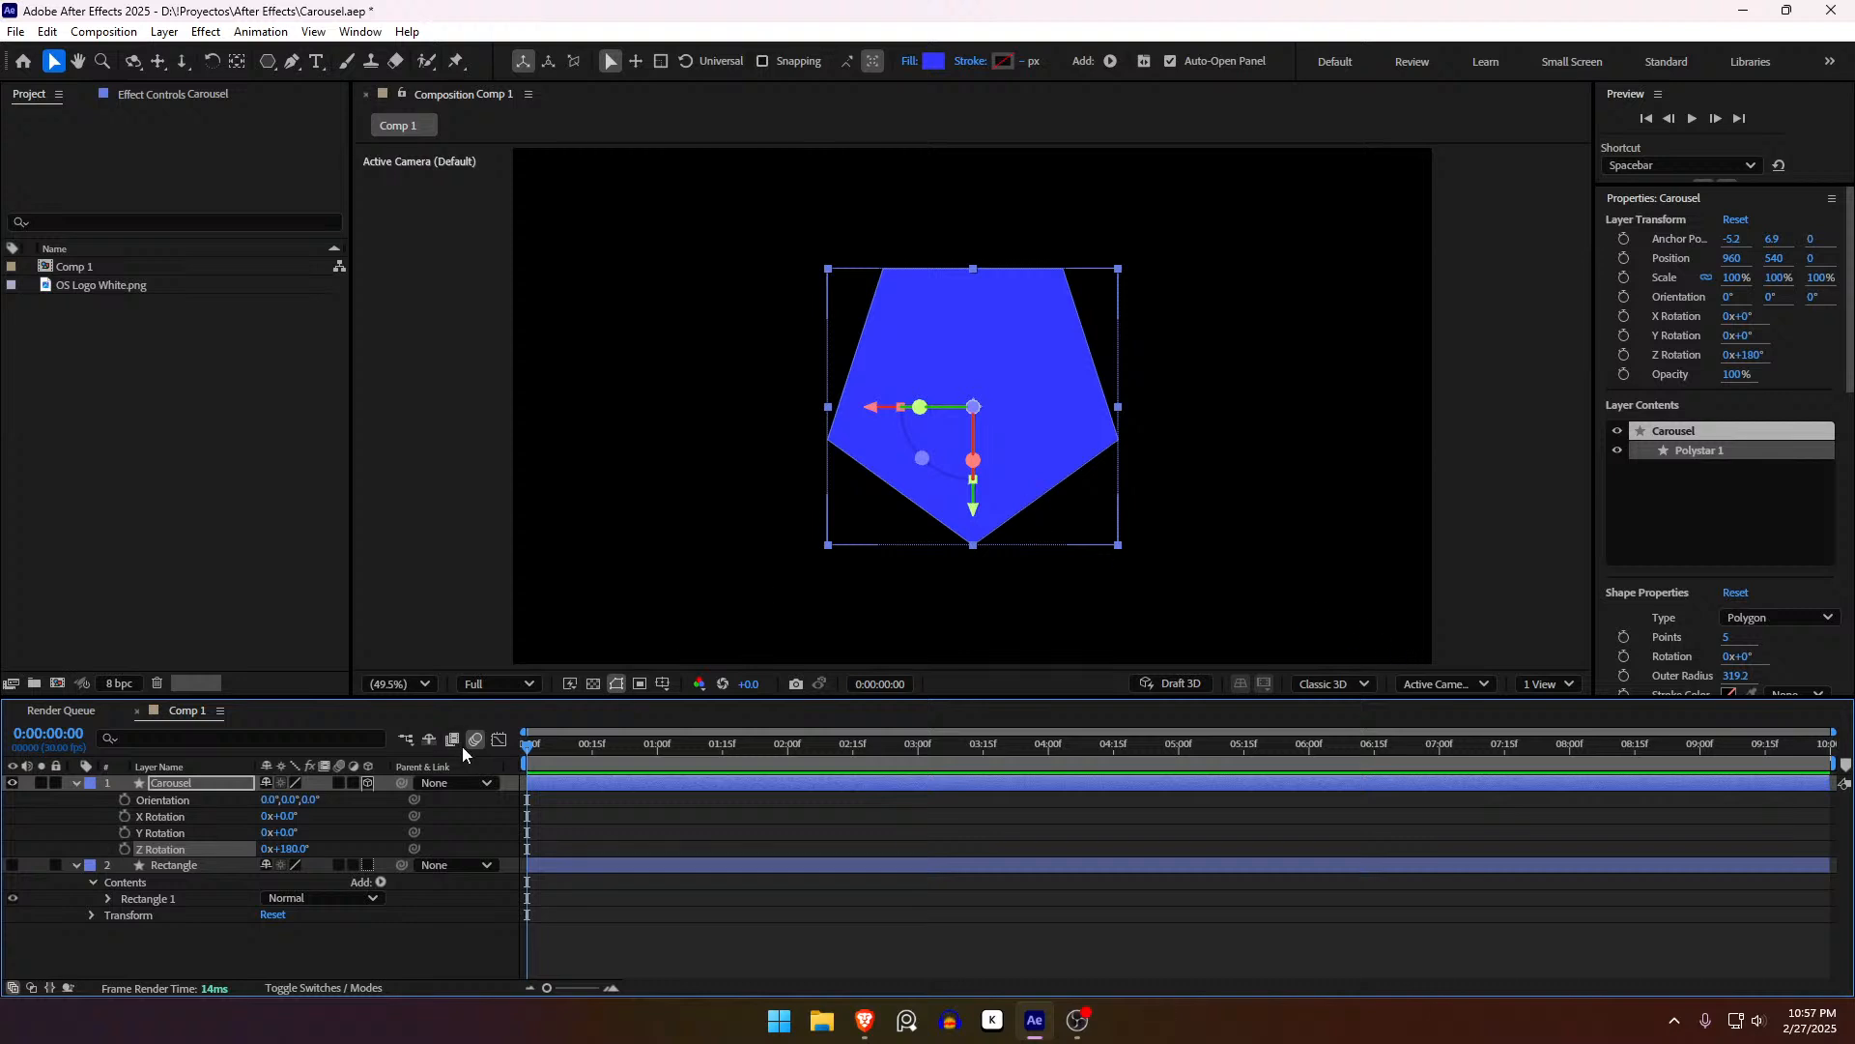
{"action": "left_click_drag", "start_coordinate": [282, 822], "coordinate": [208, 820]}
{"action": "key", "text": "ctrl+z"}
{"action": "key", "text": "ctrl+z"}
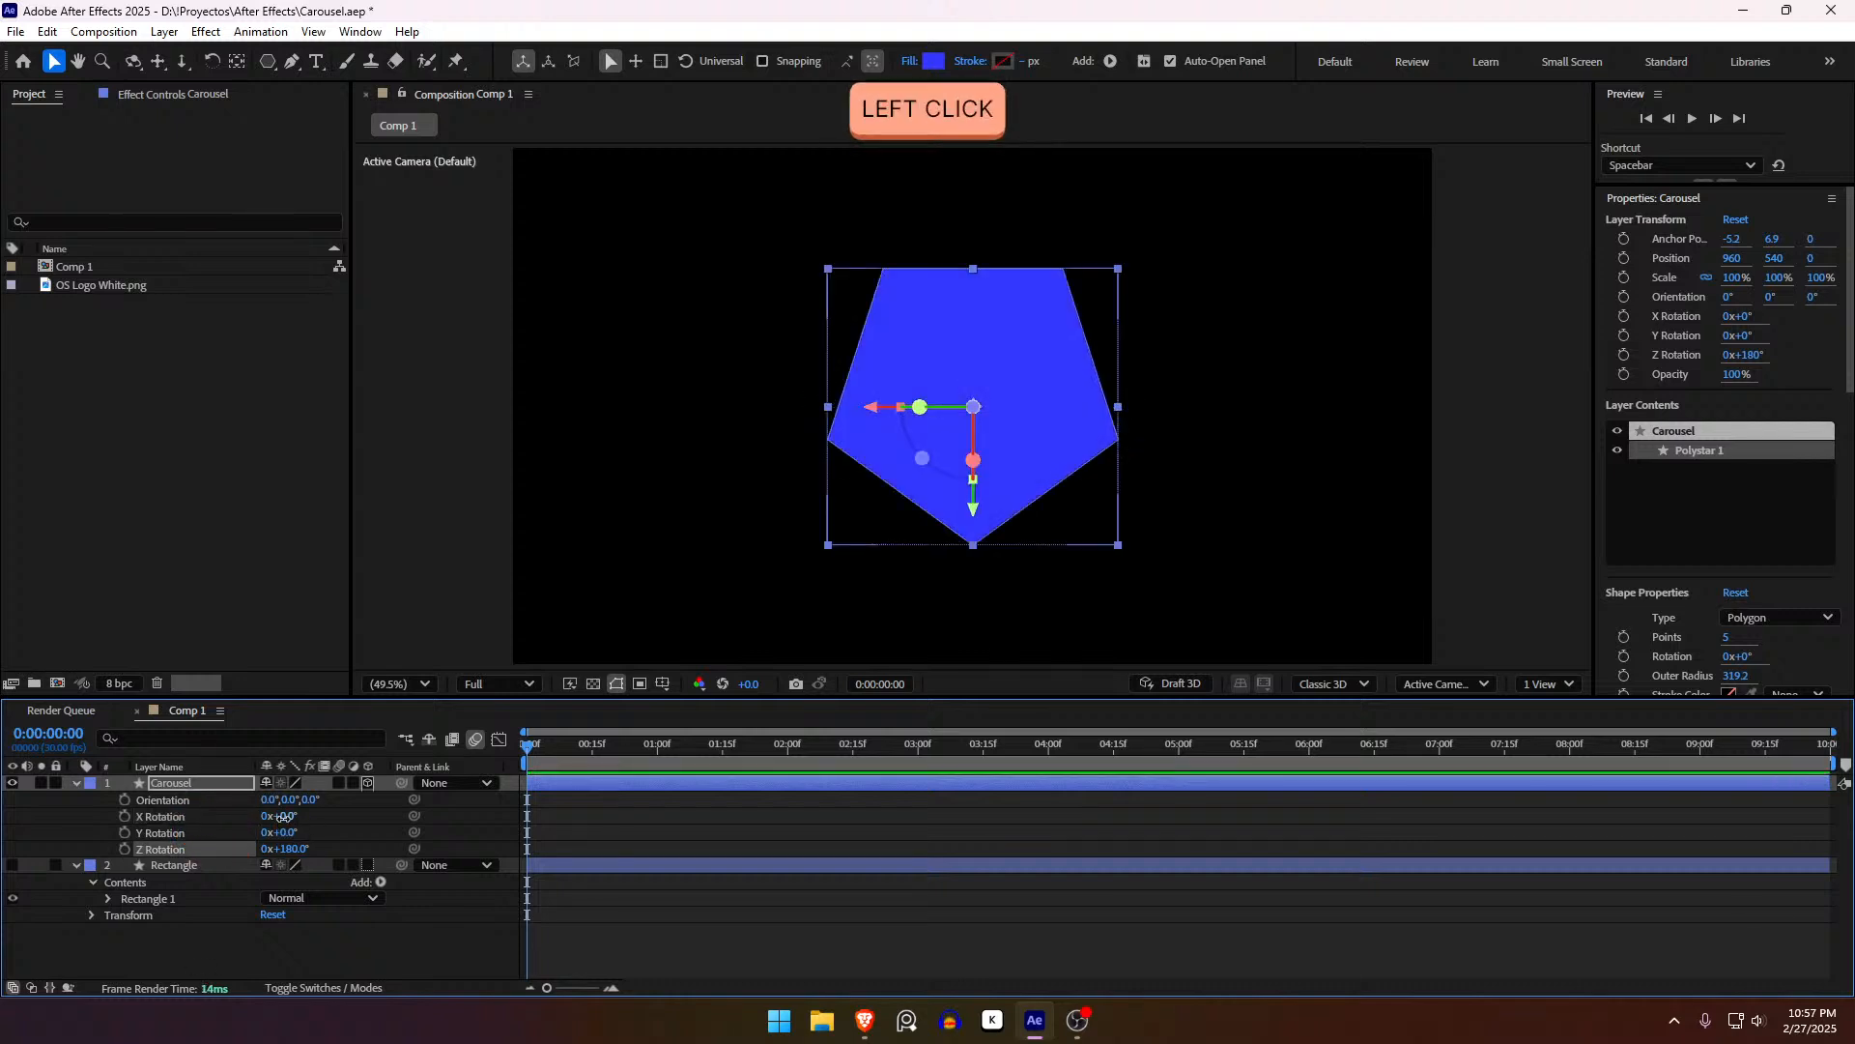
Step: Set the Carousel layer's X Rotation to -90° and switch the composition to the Top view
{"action": "type", "text": "-"}
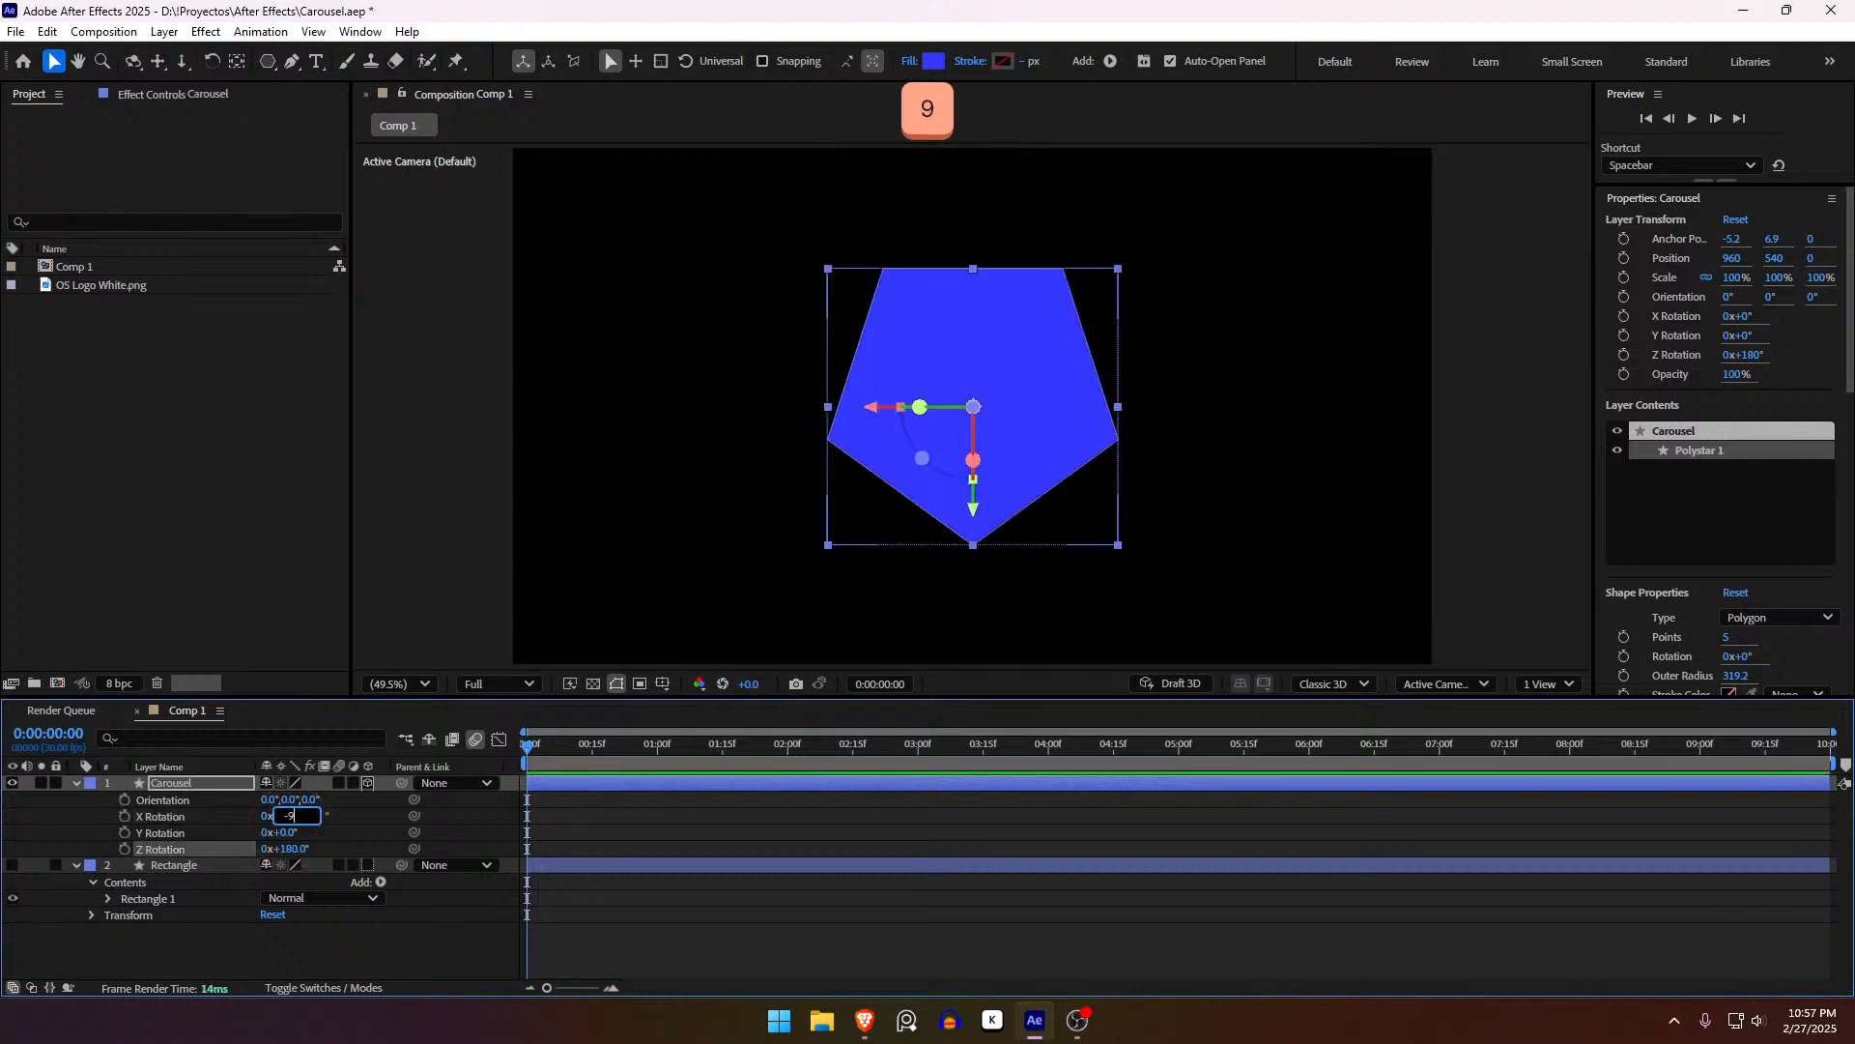
{"action": "type", "text": "90"}
{"action": "key", "text": "Return"}
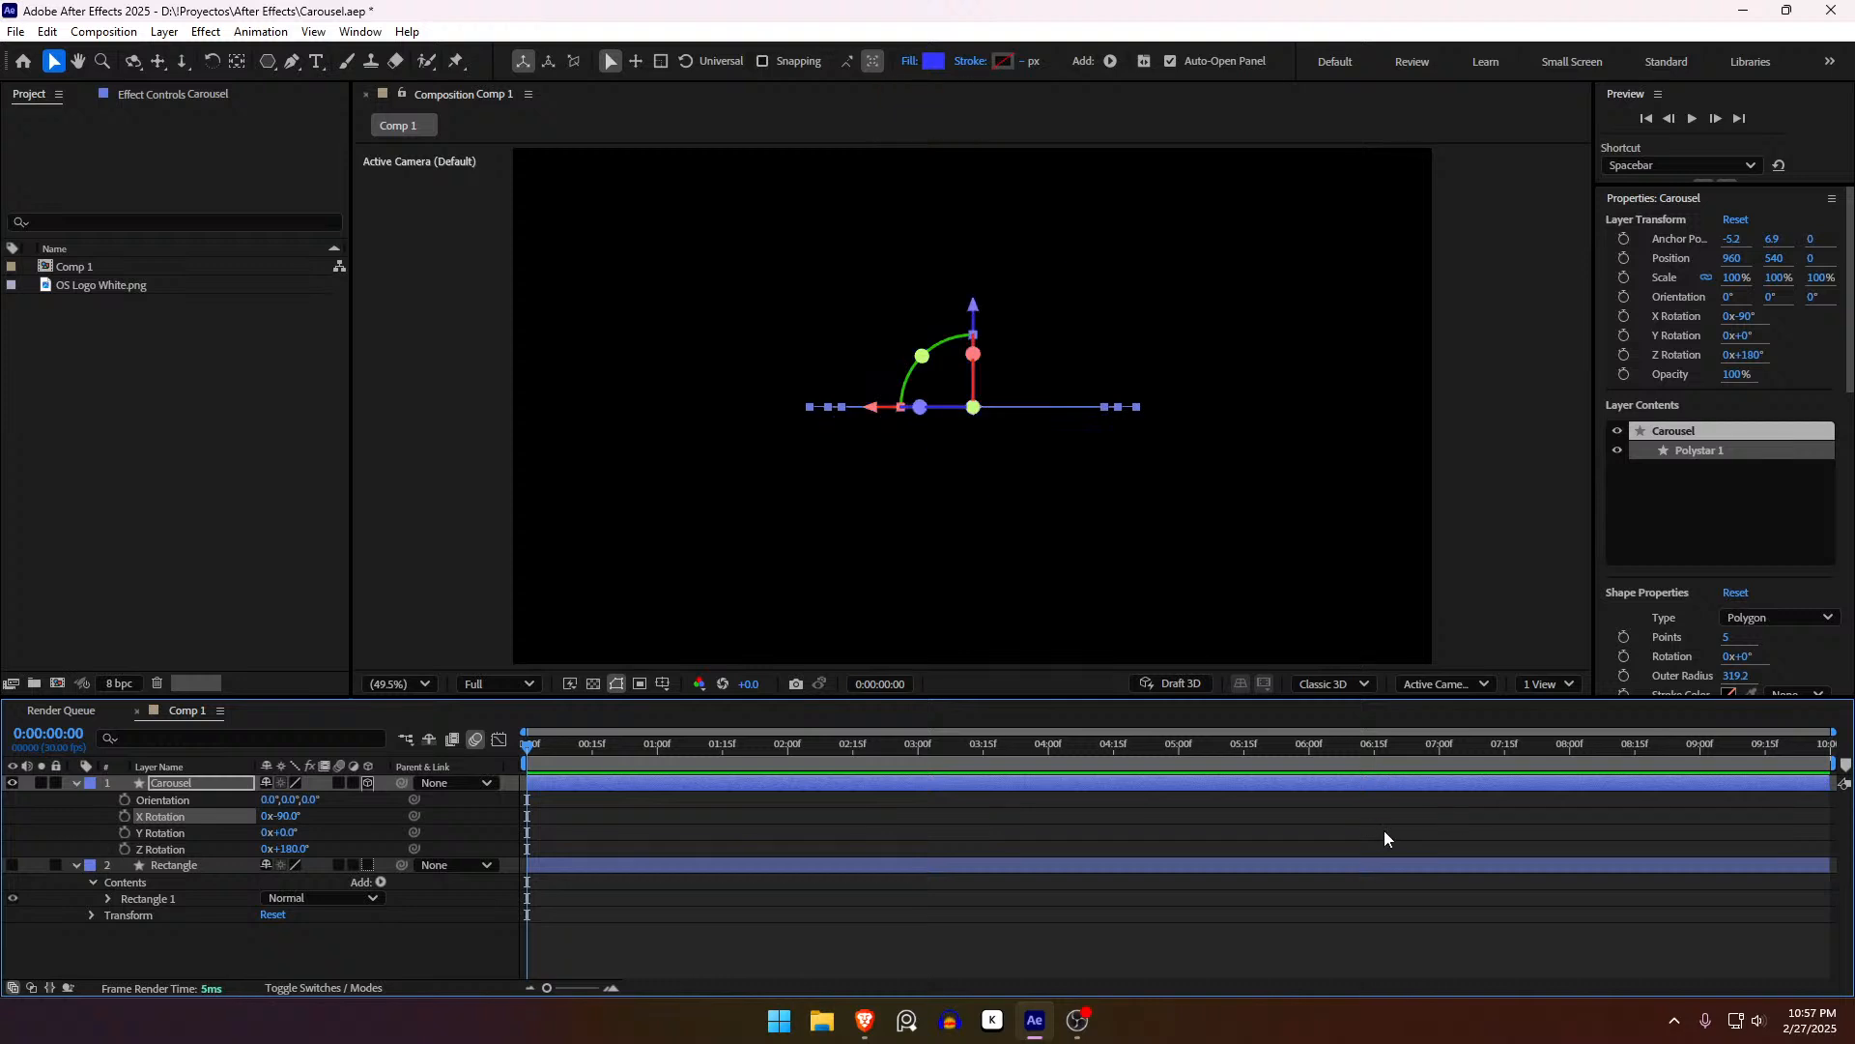
{"action": "left_click", "coordinate": [1461, 676]}
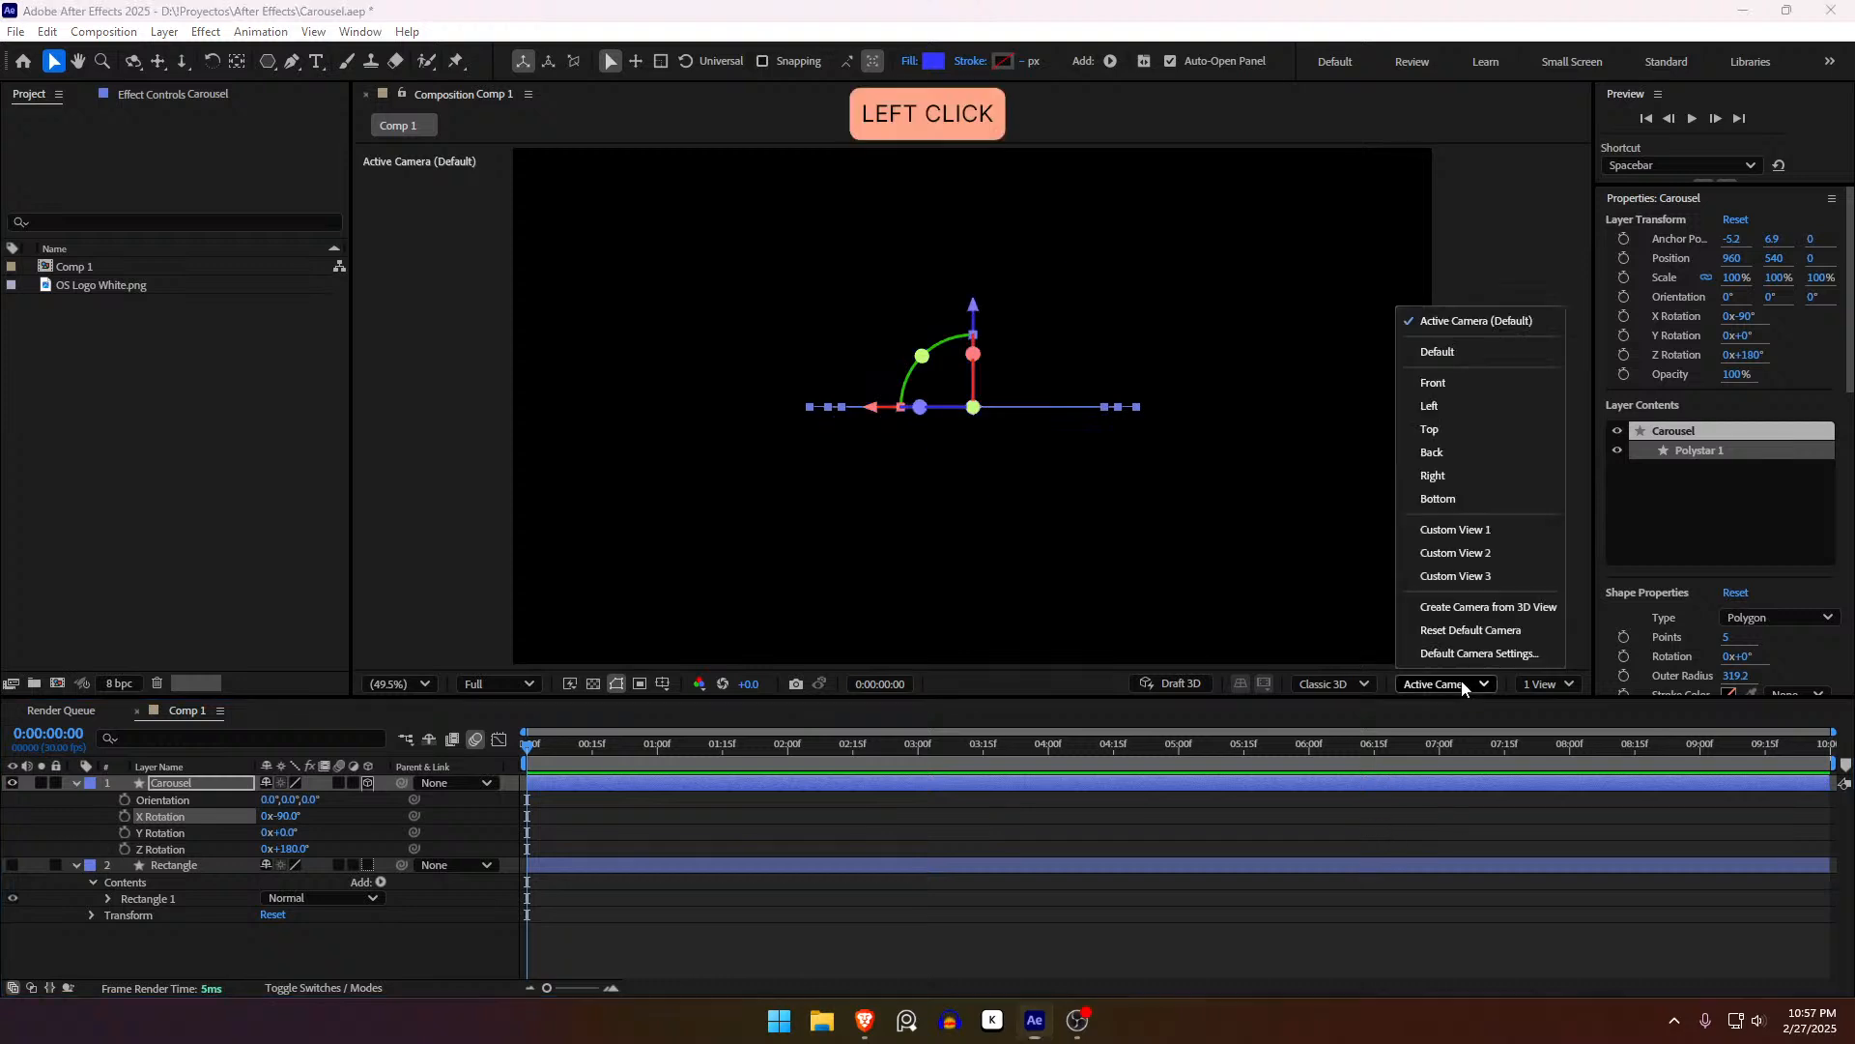
{"action": "left_click", "coordinate": [1484, 432]}
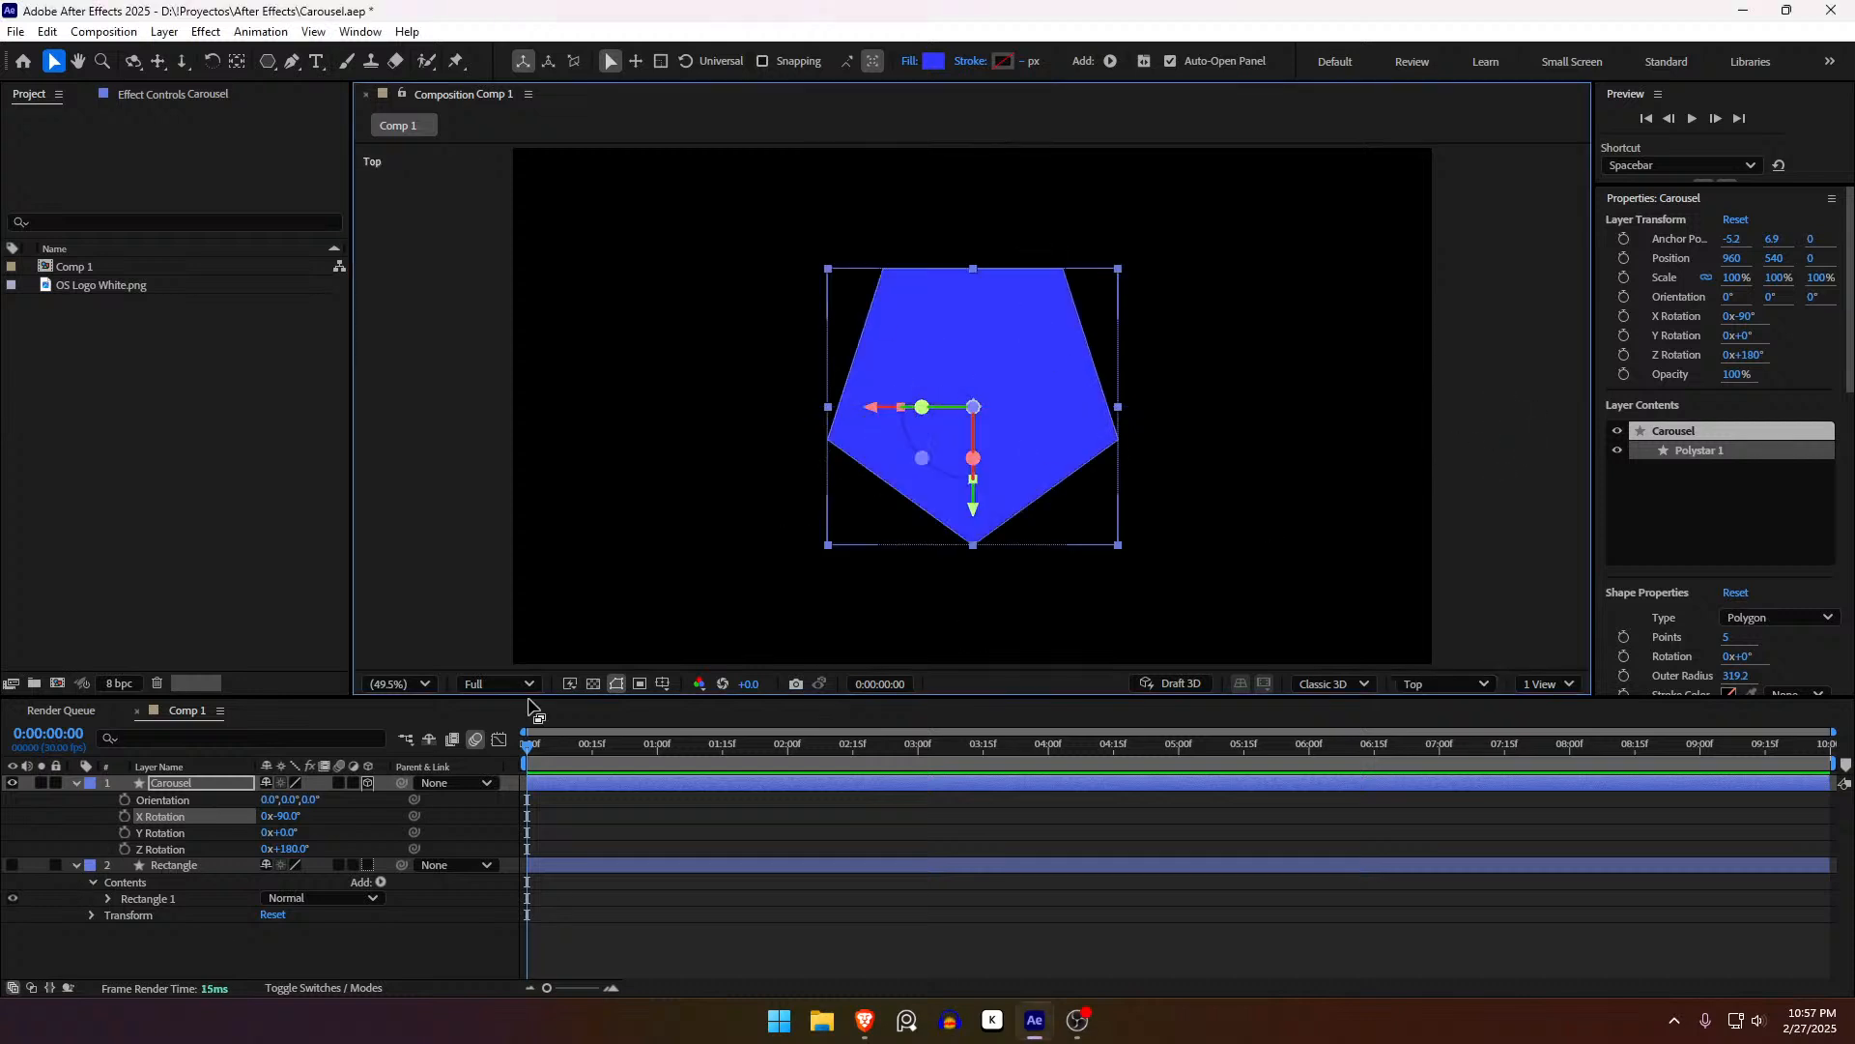
Step: Unhide the Rectangle layer and make it a 3D layer
{"action": "left_click", "coordinate": [211, 871]}
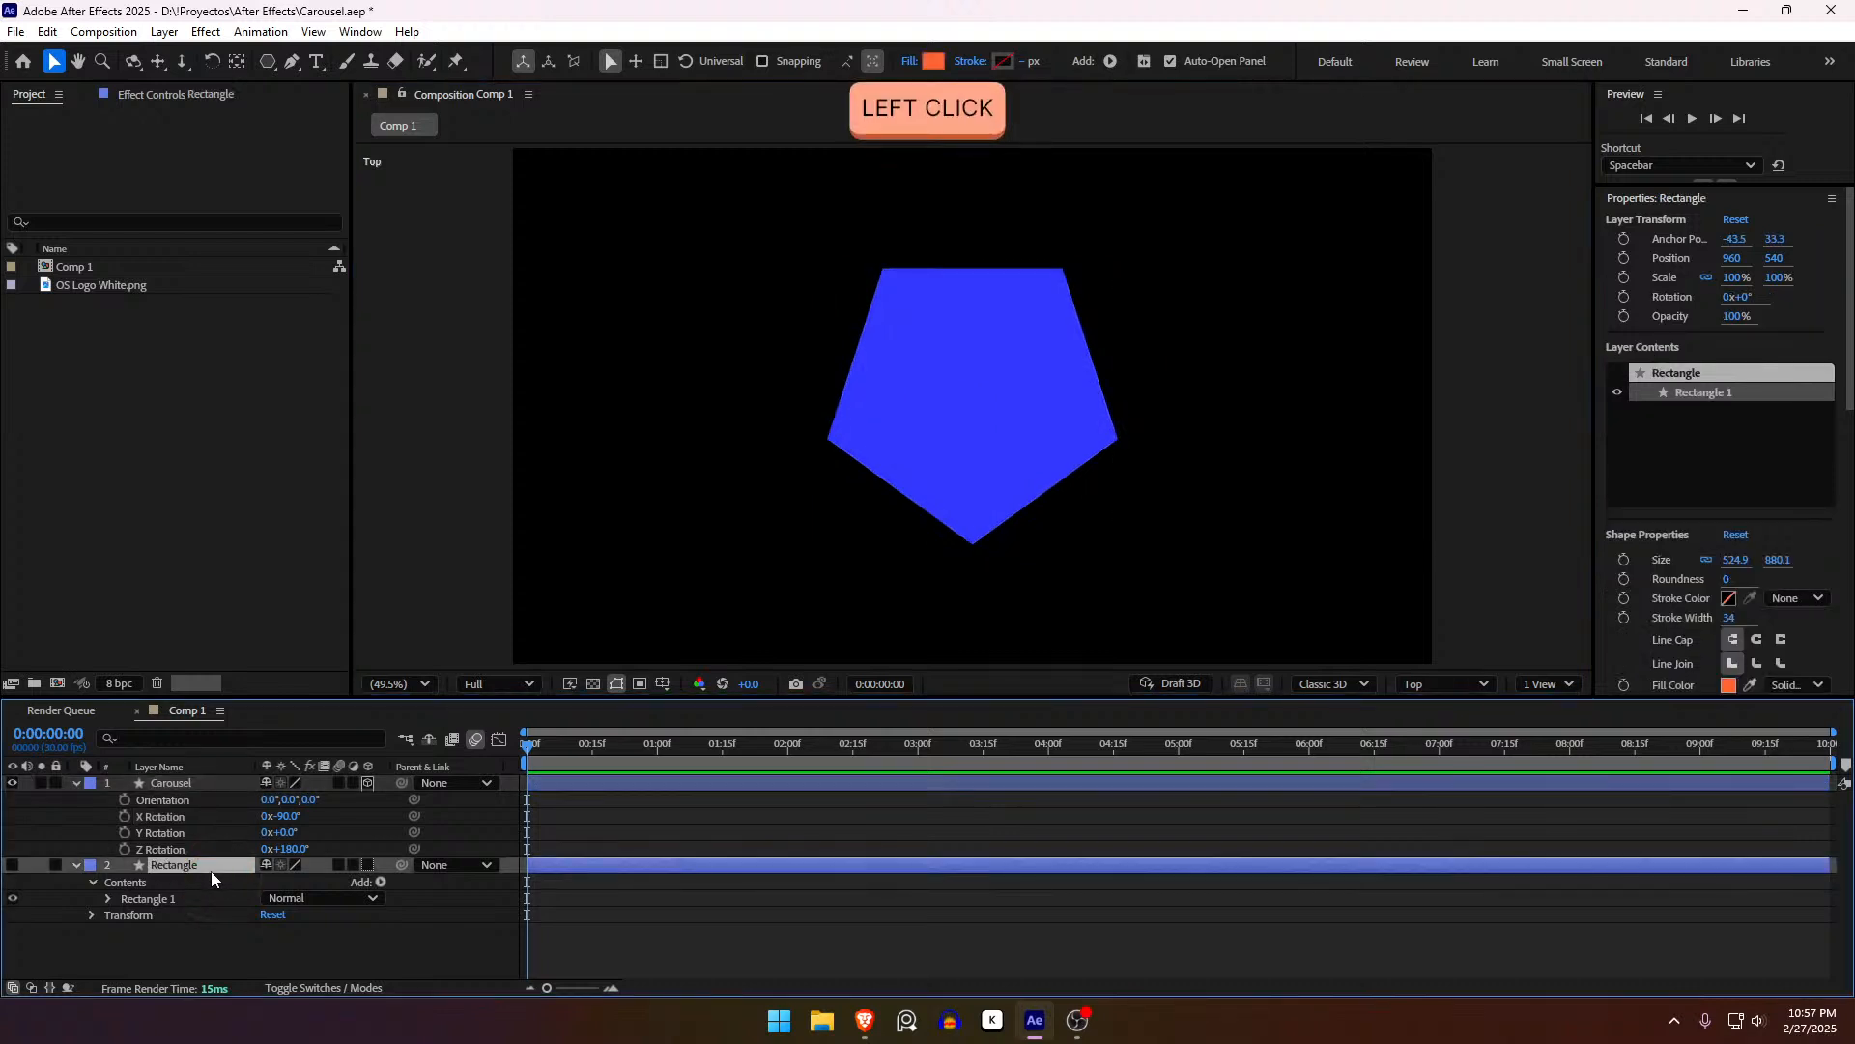
{"action": "left_click", "coordinate": [13, 865]}
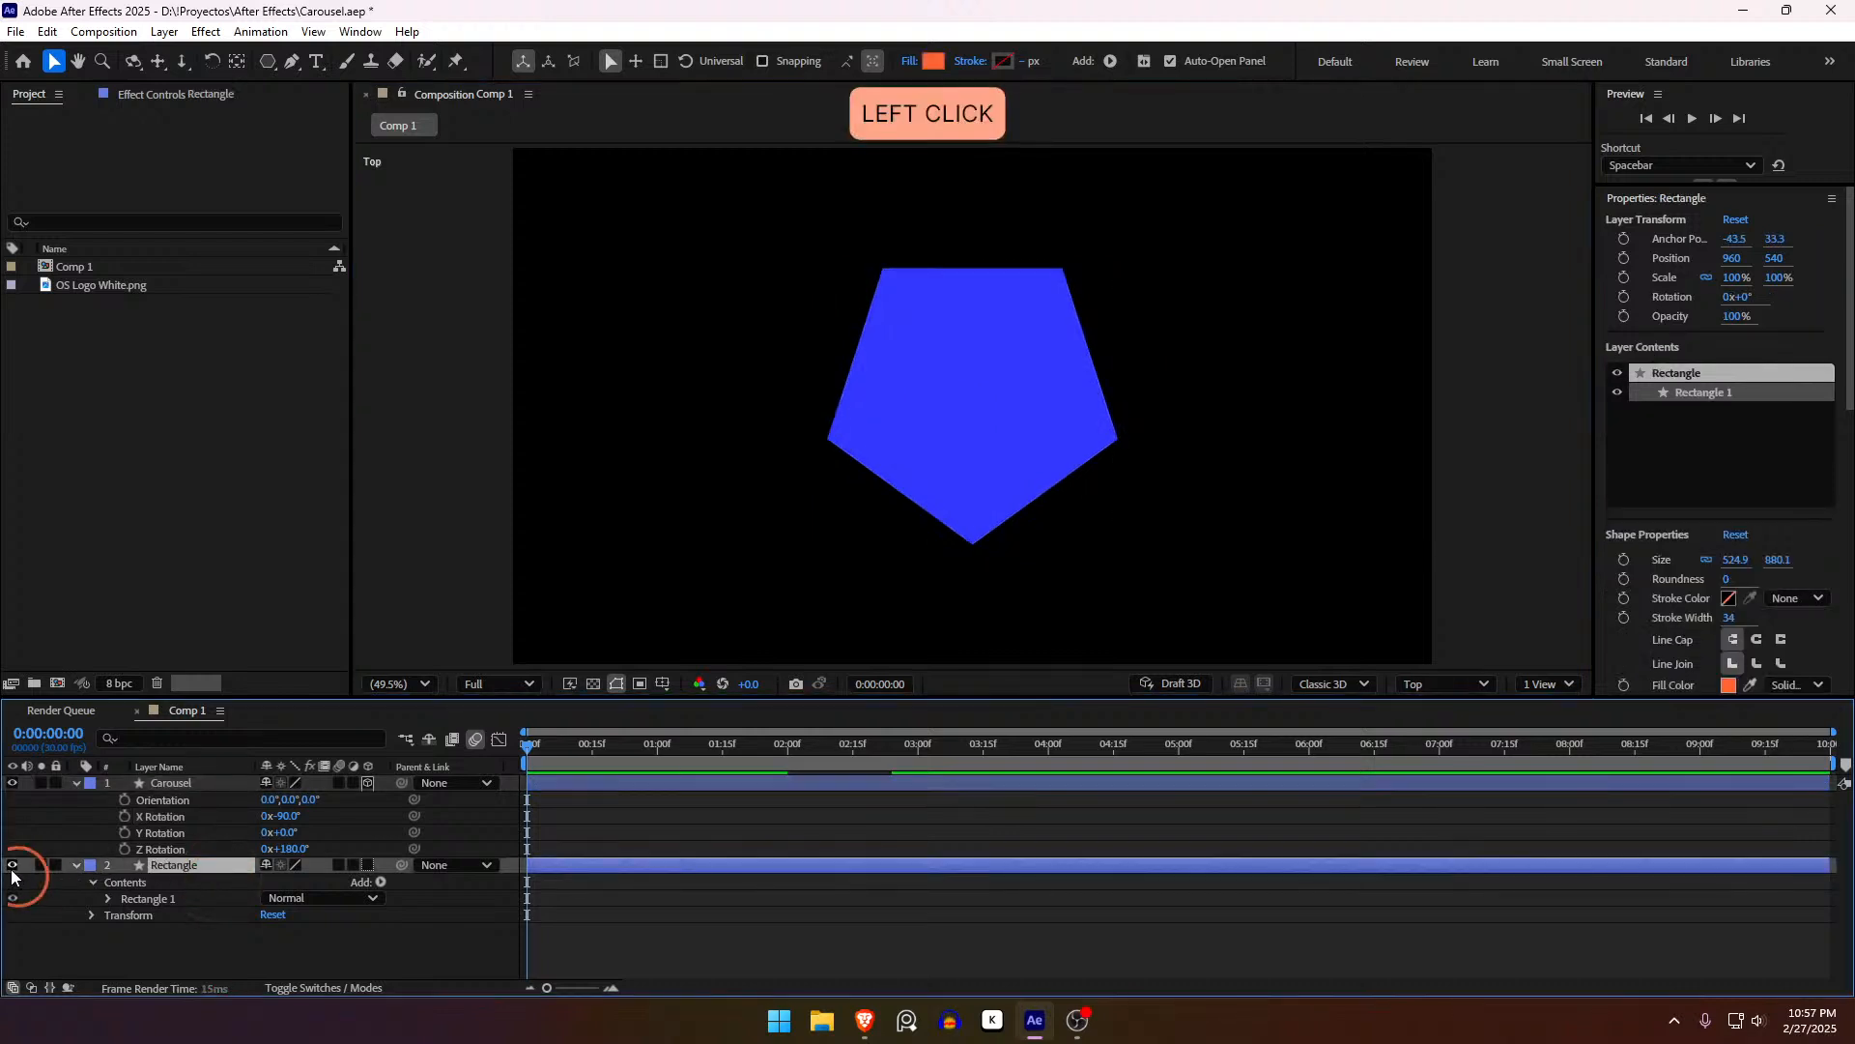
{"action": "left_click", "coordinate": [366, 864]}
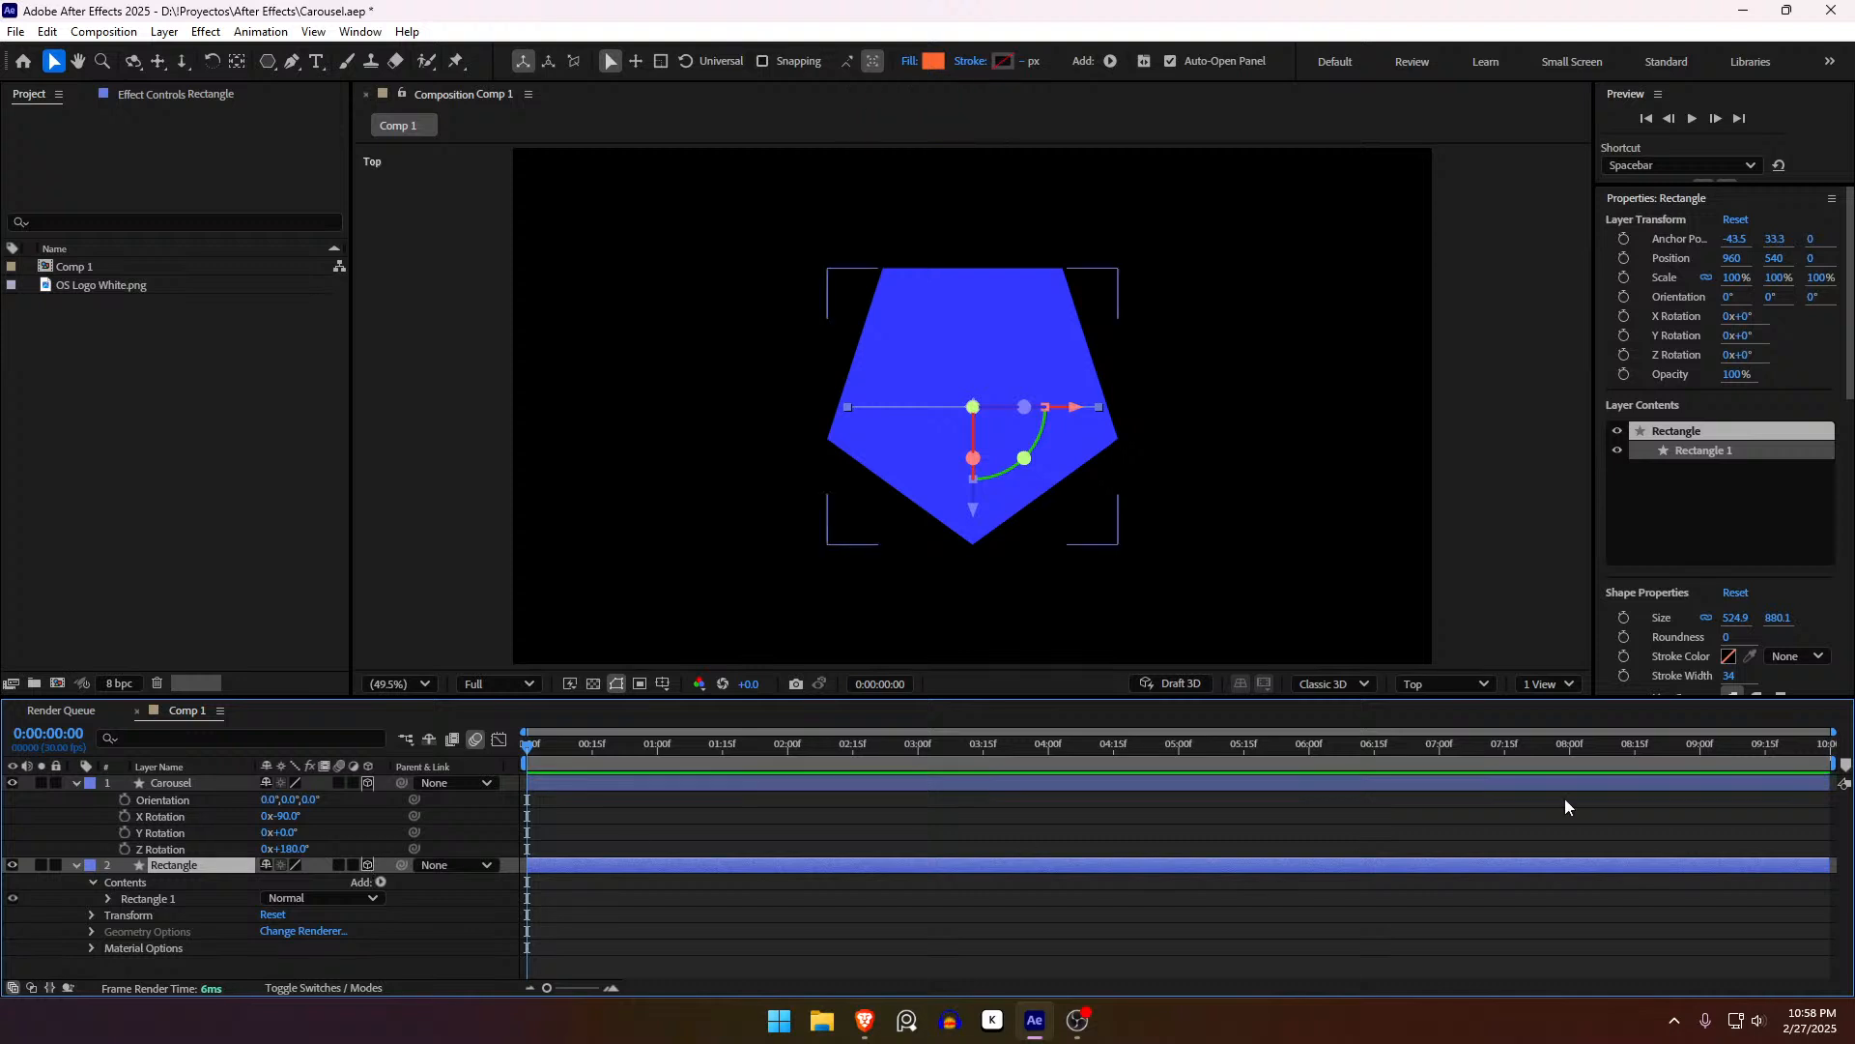
{"action": "left_click", "coordinate": [1422, 685]}
{"action": "left_click", "coordinate": [1494, 321]}
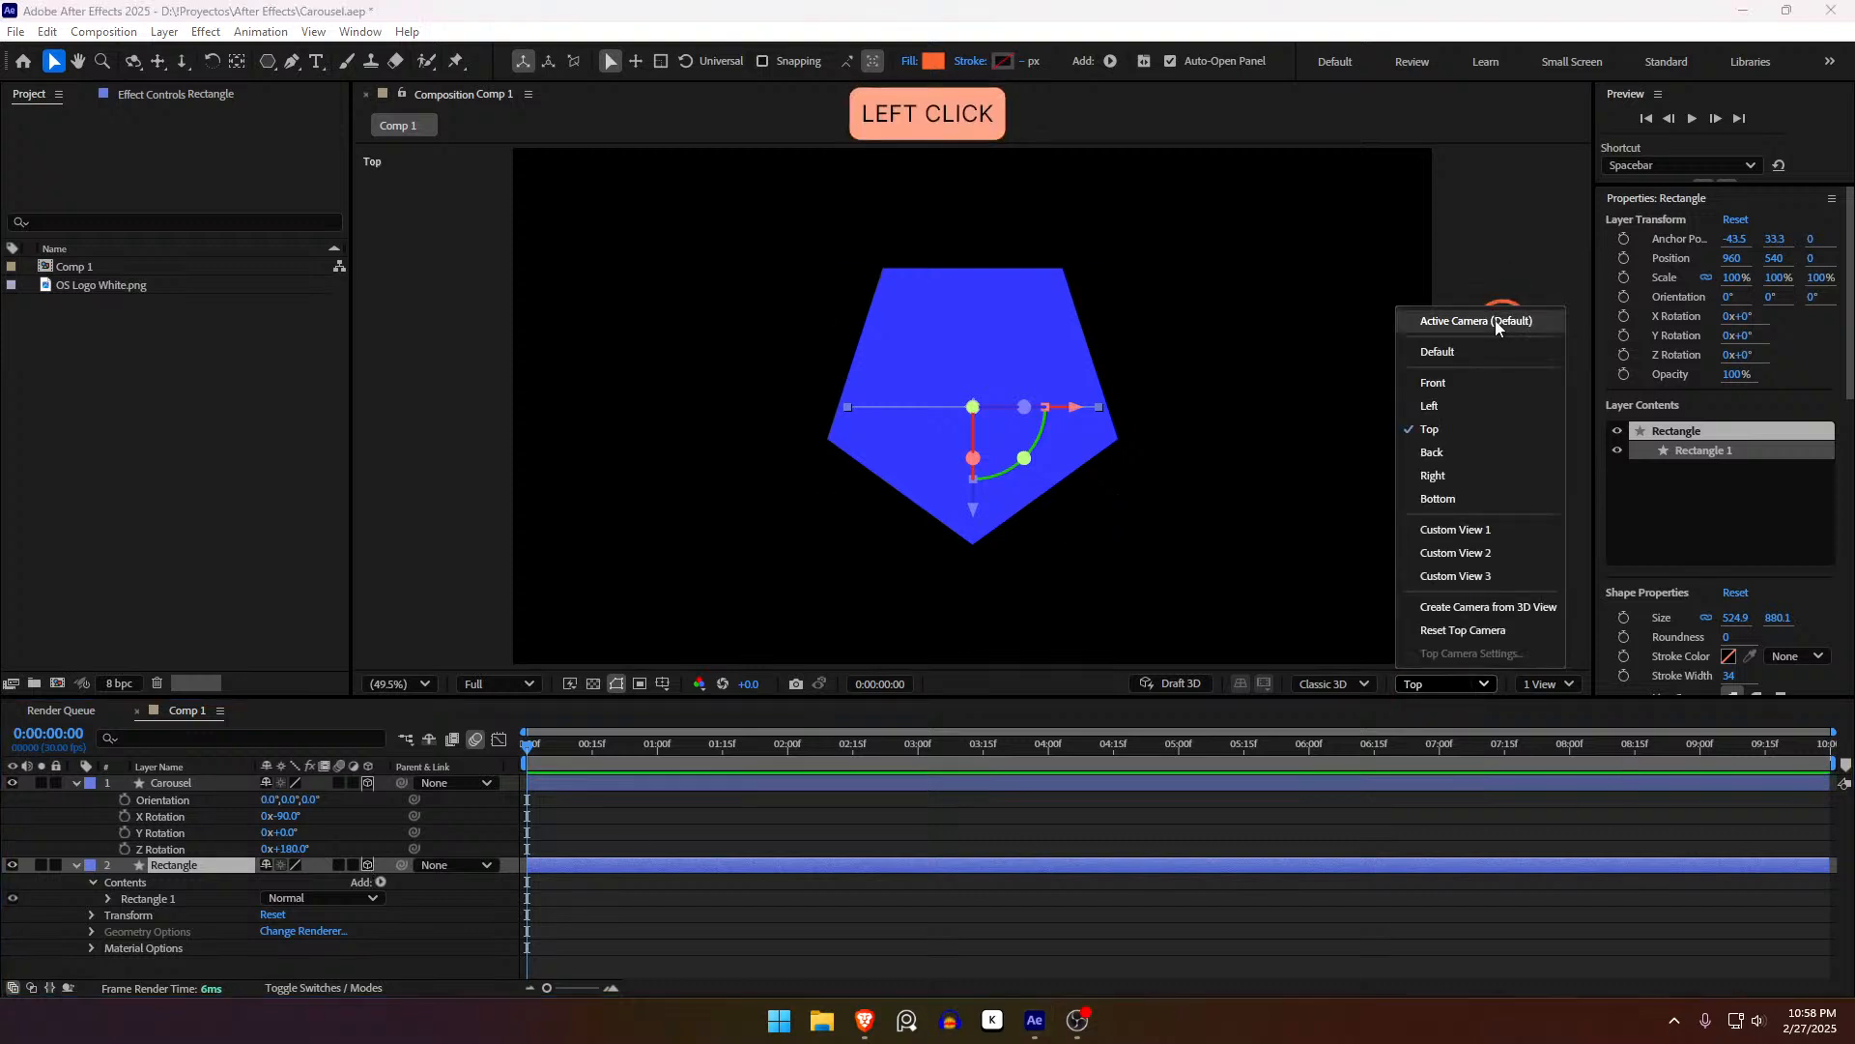
{"action": "left_click_drag", "start_coordinate": [1005, 294], "coordinate": [1145, 303]}
{"action": "key", "text": "ctrl"}
{"action": "left_click", "coordinate": [912, 403]}
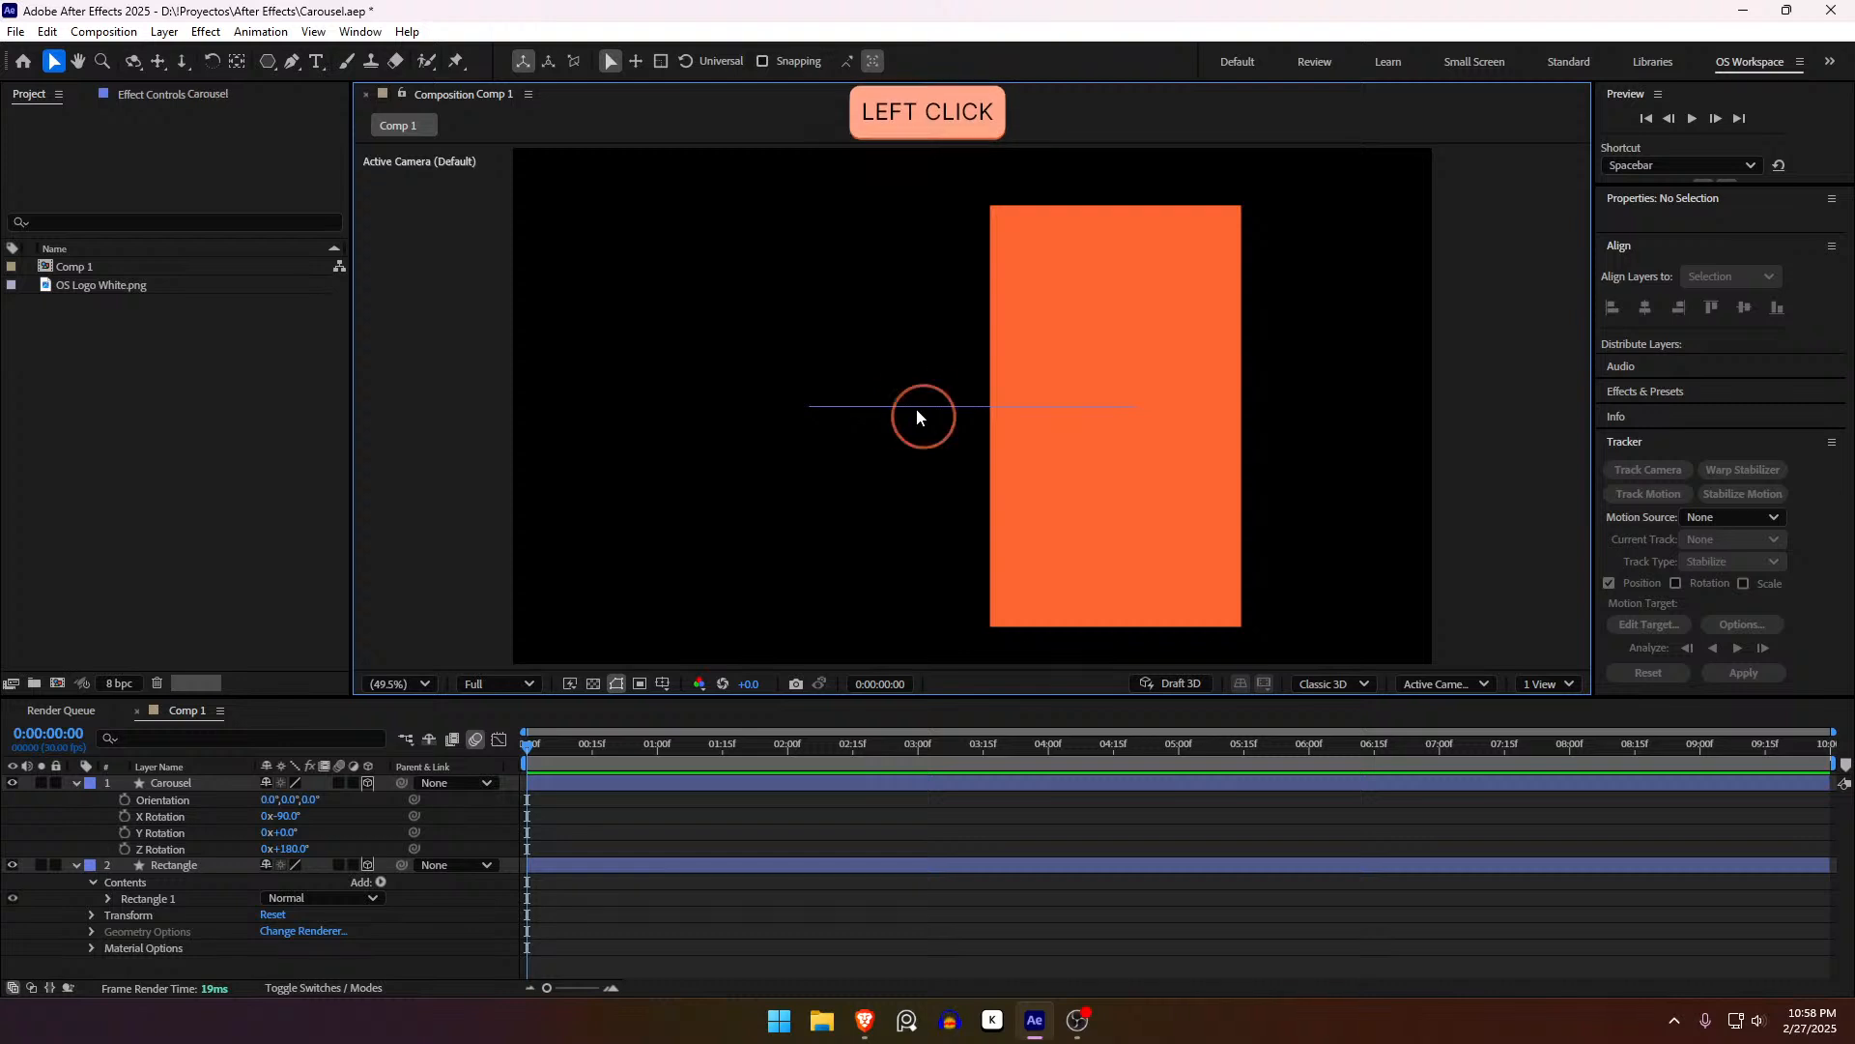
{"action": "key", "text": "ctrl+z"}
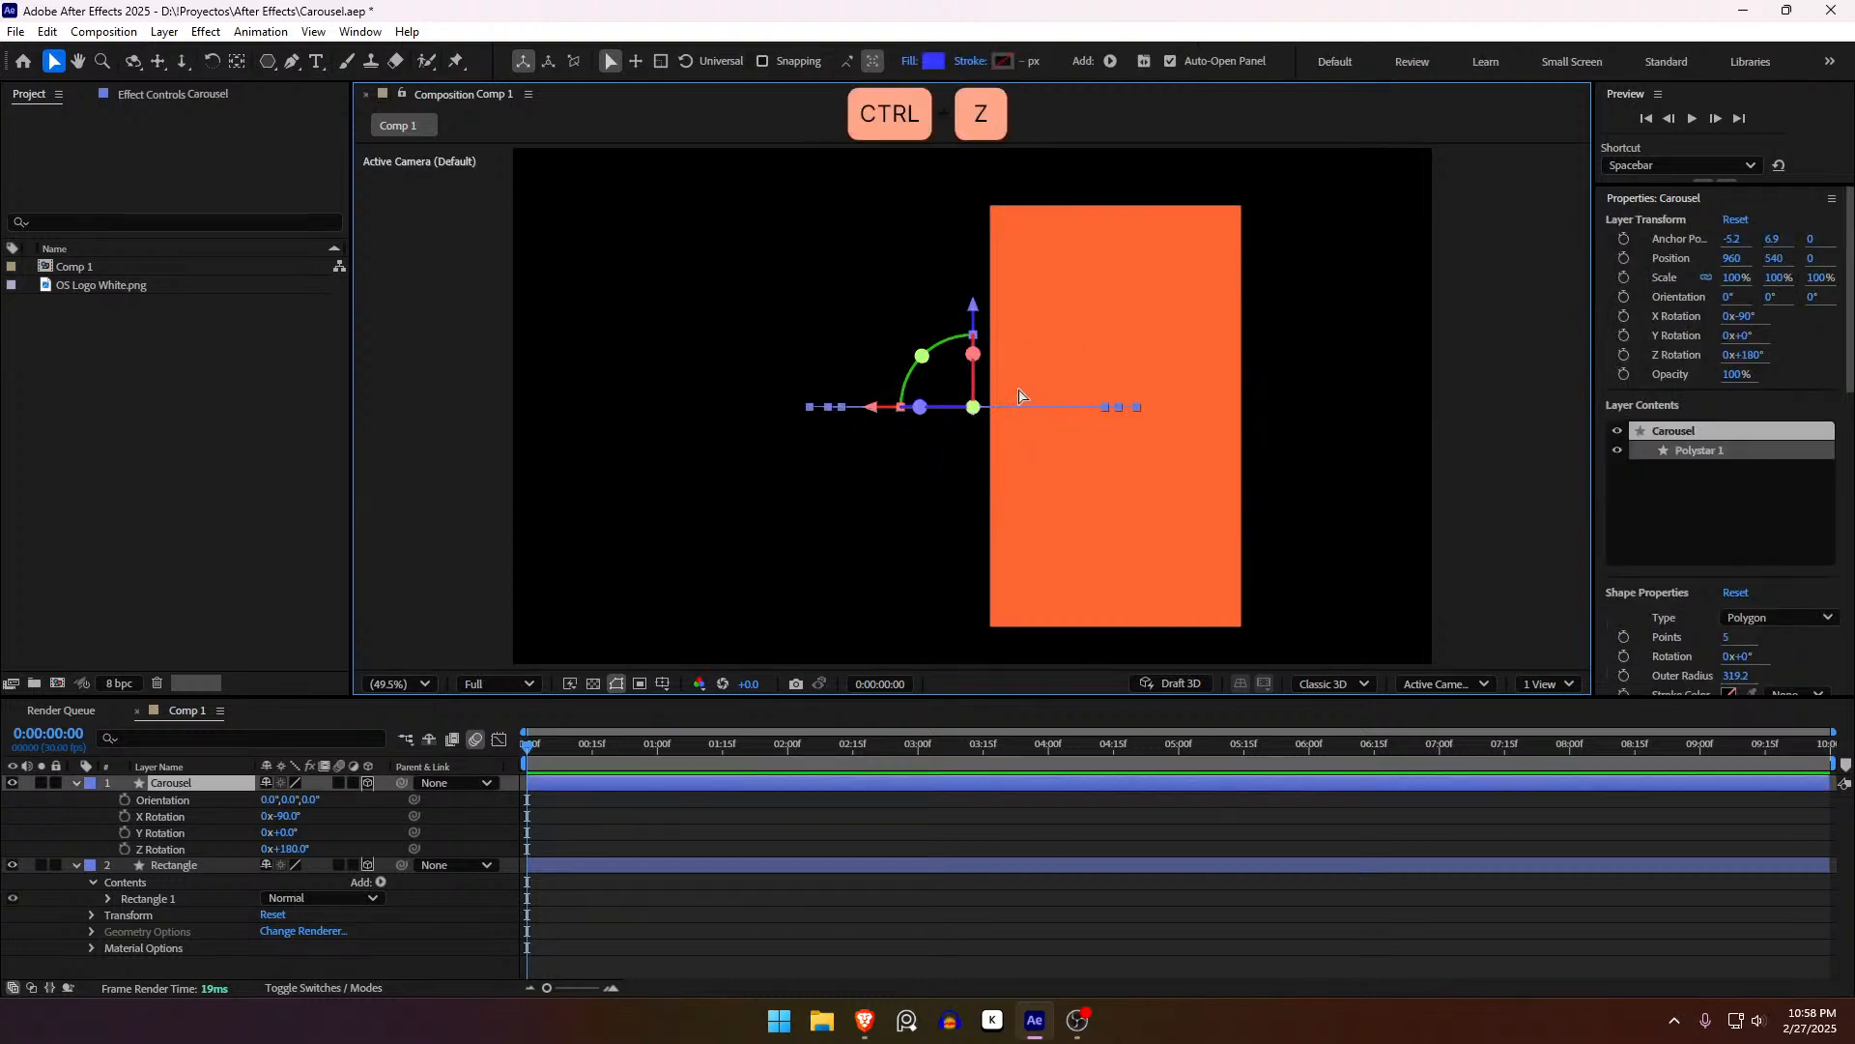
{"action": "key", "text": "ctrl+z"}
{"action": "key", "text": "ctrl+z"}
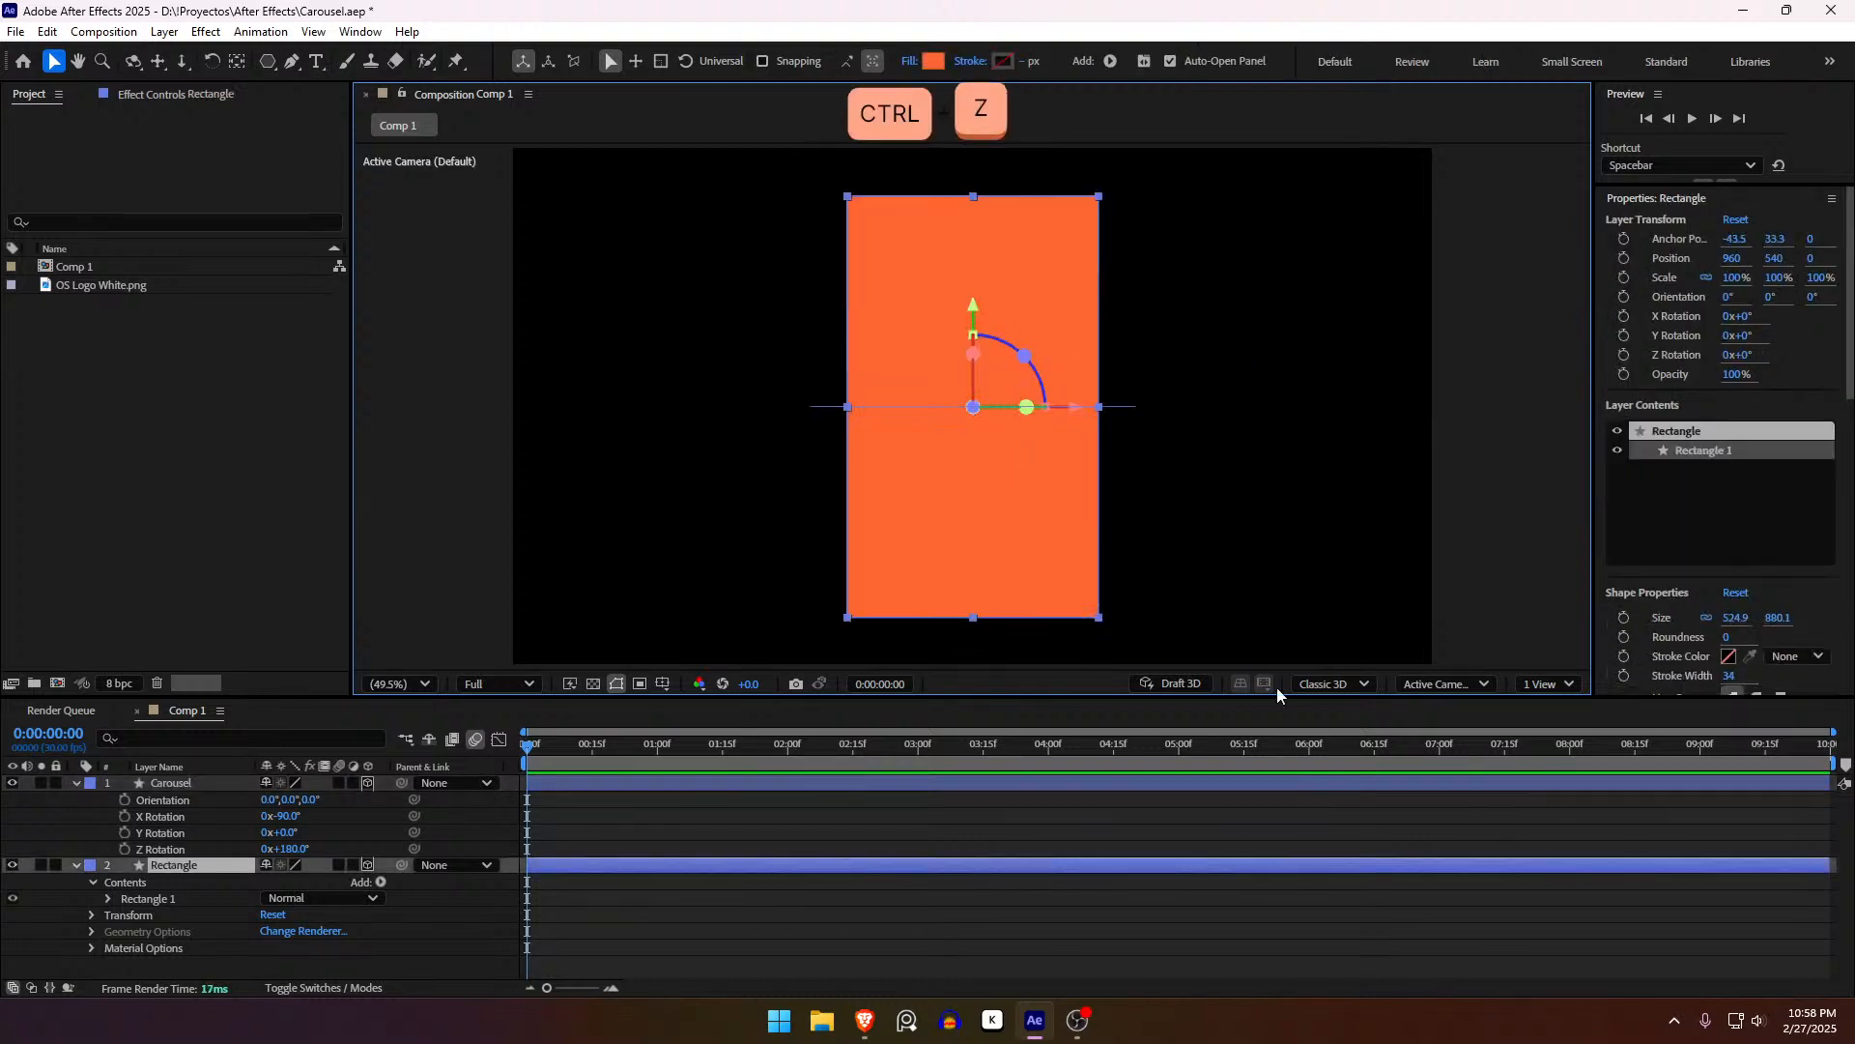
Step: In the Top view, move the Rectangle layer along its Z axis to about -285, at the pentagon's front corner
{"action": "left_click", "coordinate": [1429, 684]}
{"action": "left_click", "coordinate": [1446, 428]}
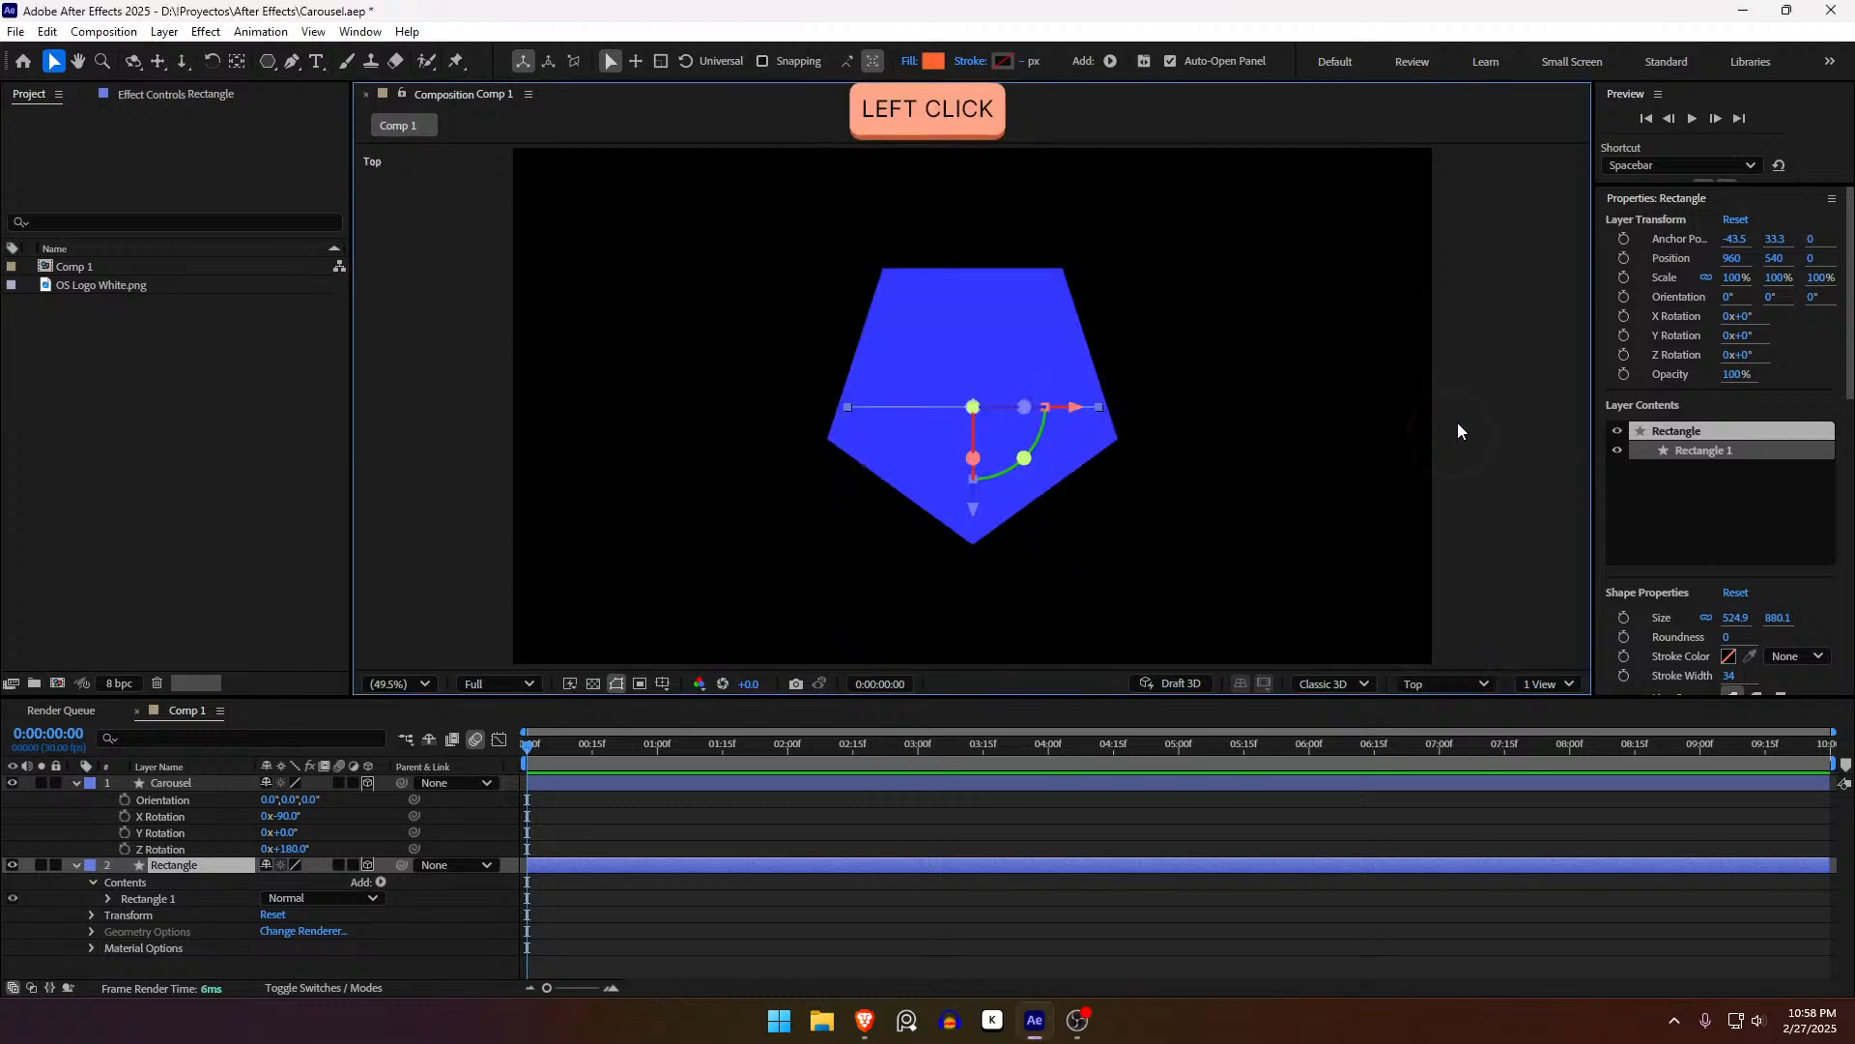
{"action": "left_click_drag", "start_coordinate": [974, 515], "coordinate": [975, 652]}
{"action": "left_click", "coordinate": [976, 652]}
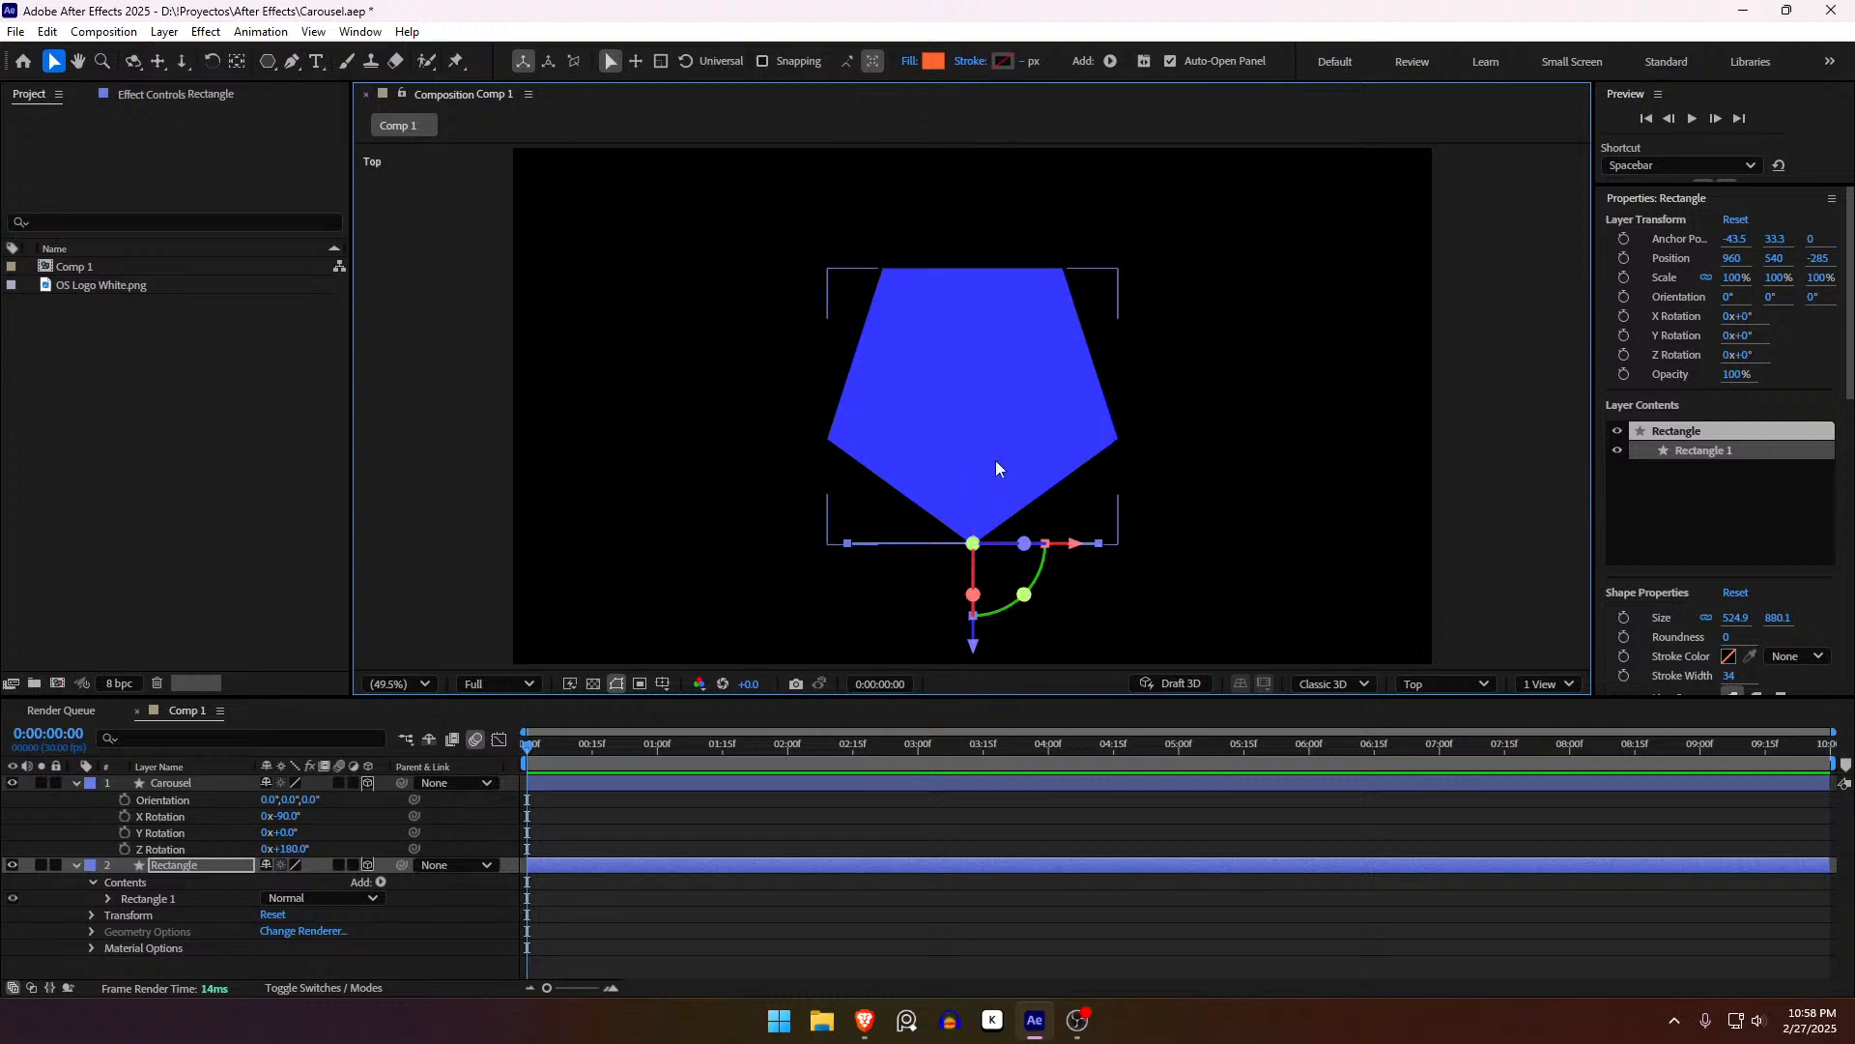
Step: Change the Rectangle layer's label colour to Orange
{"action": "left_click", "coordinate": [282, 877]}
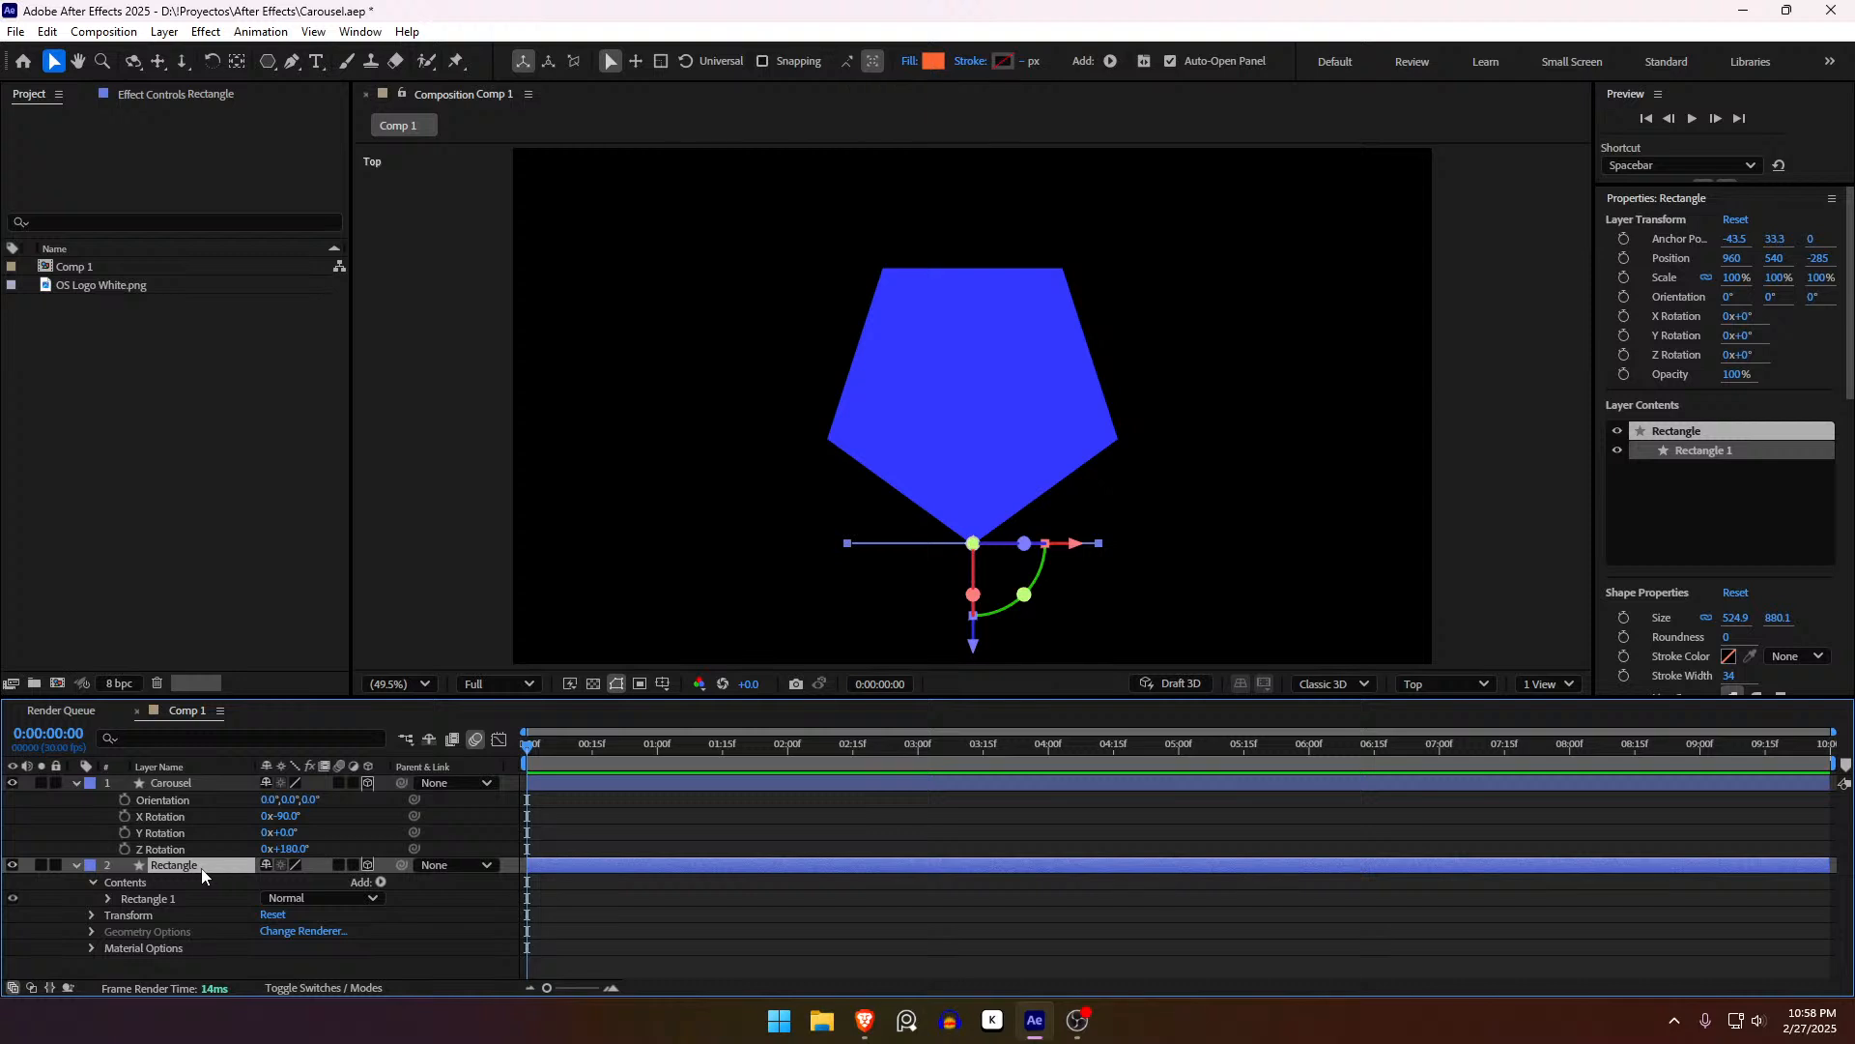
{"action": "left_click", "coordinate": [88, 866]}
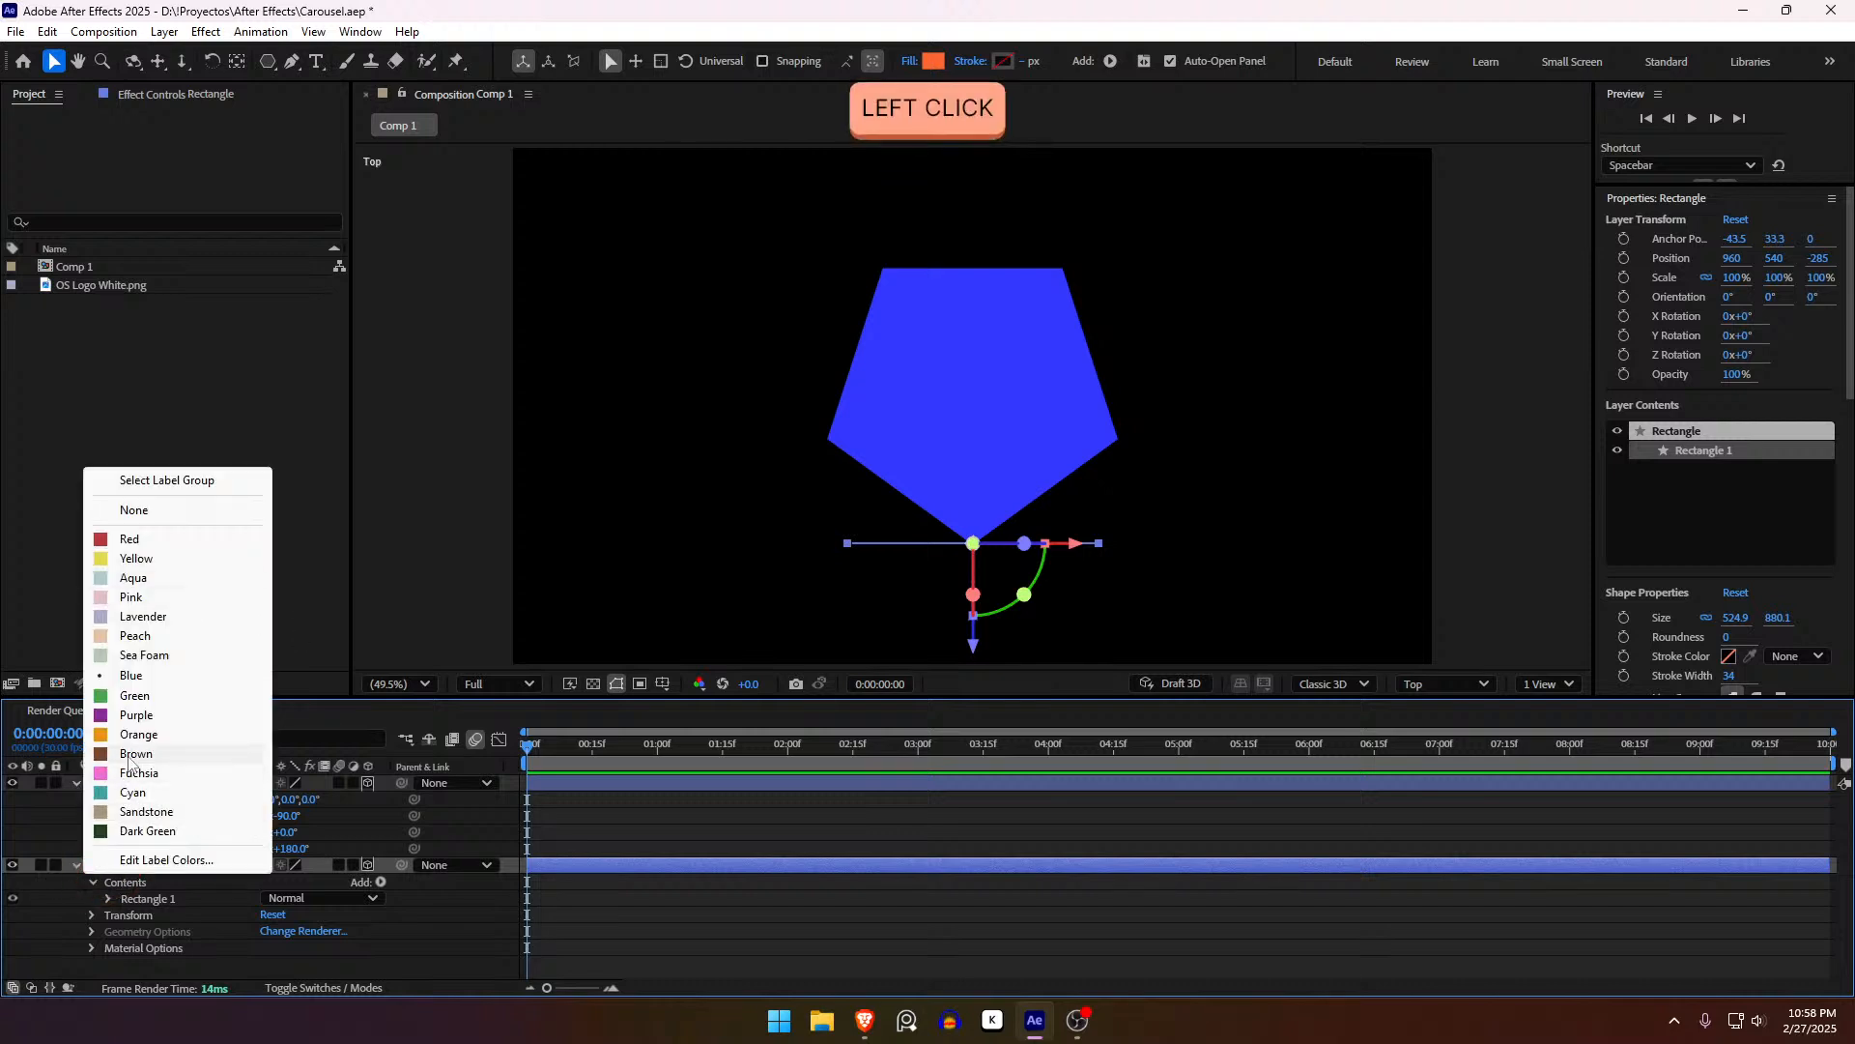
{"action": "left_click", "coordinate": [138, 734]}
Step: Duplicate the rectangle twice, placing one copy at the pentagon's left corner, about X 662, Z -67, and one at its right corner, about X 1256
{"action": "key", "text": "ctrl+d"}
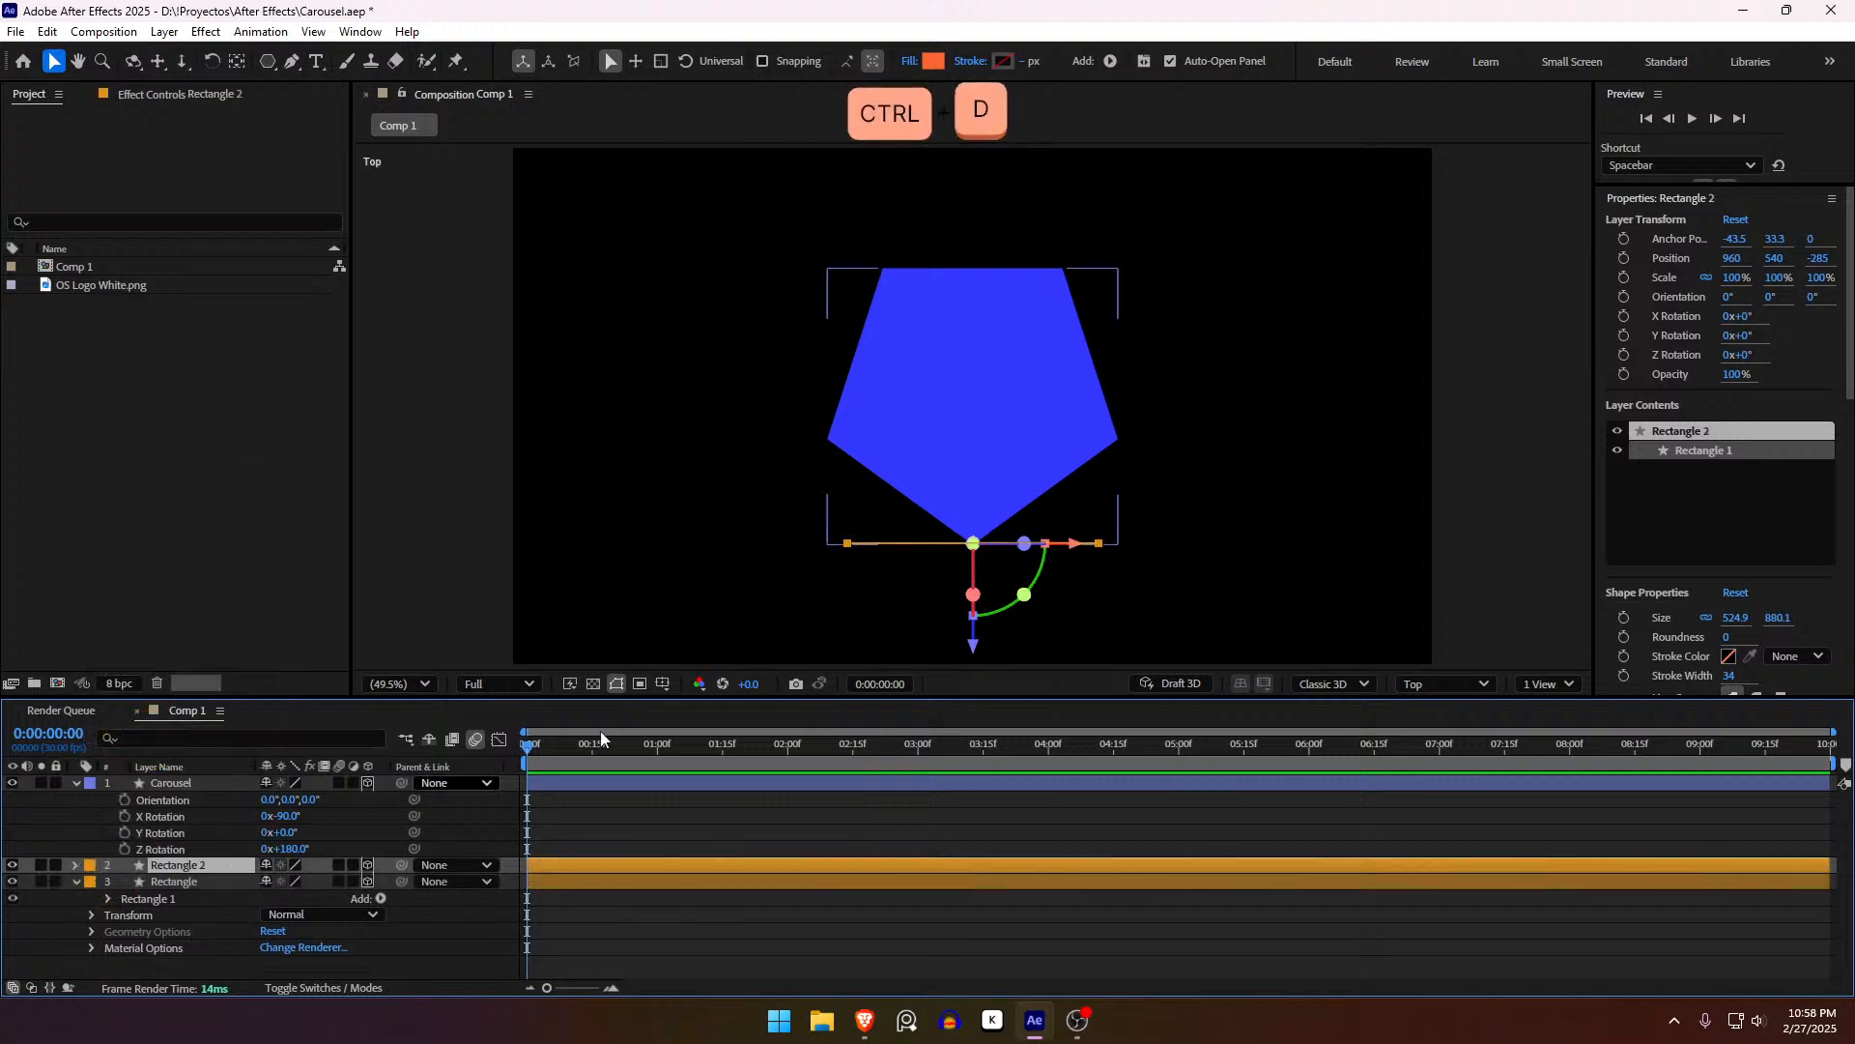
{"action": "left_click_drag", "start_coordinate": [974, 643], "coordinate": [981, 543]}
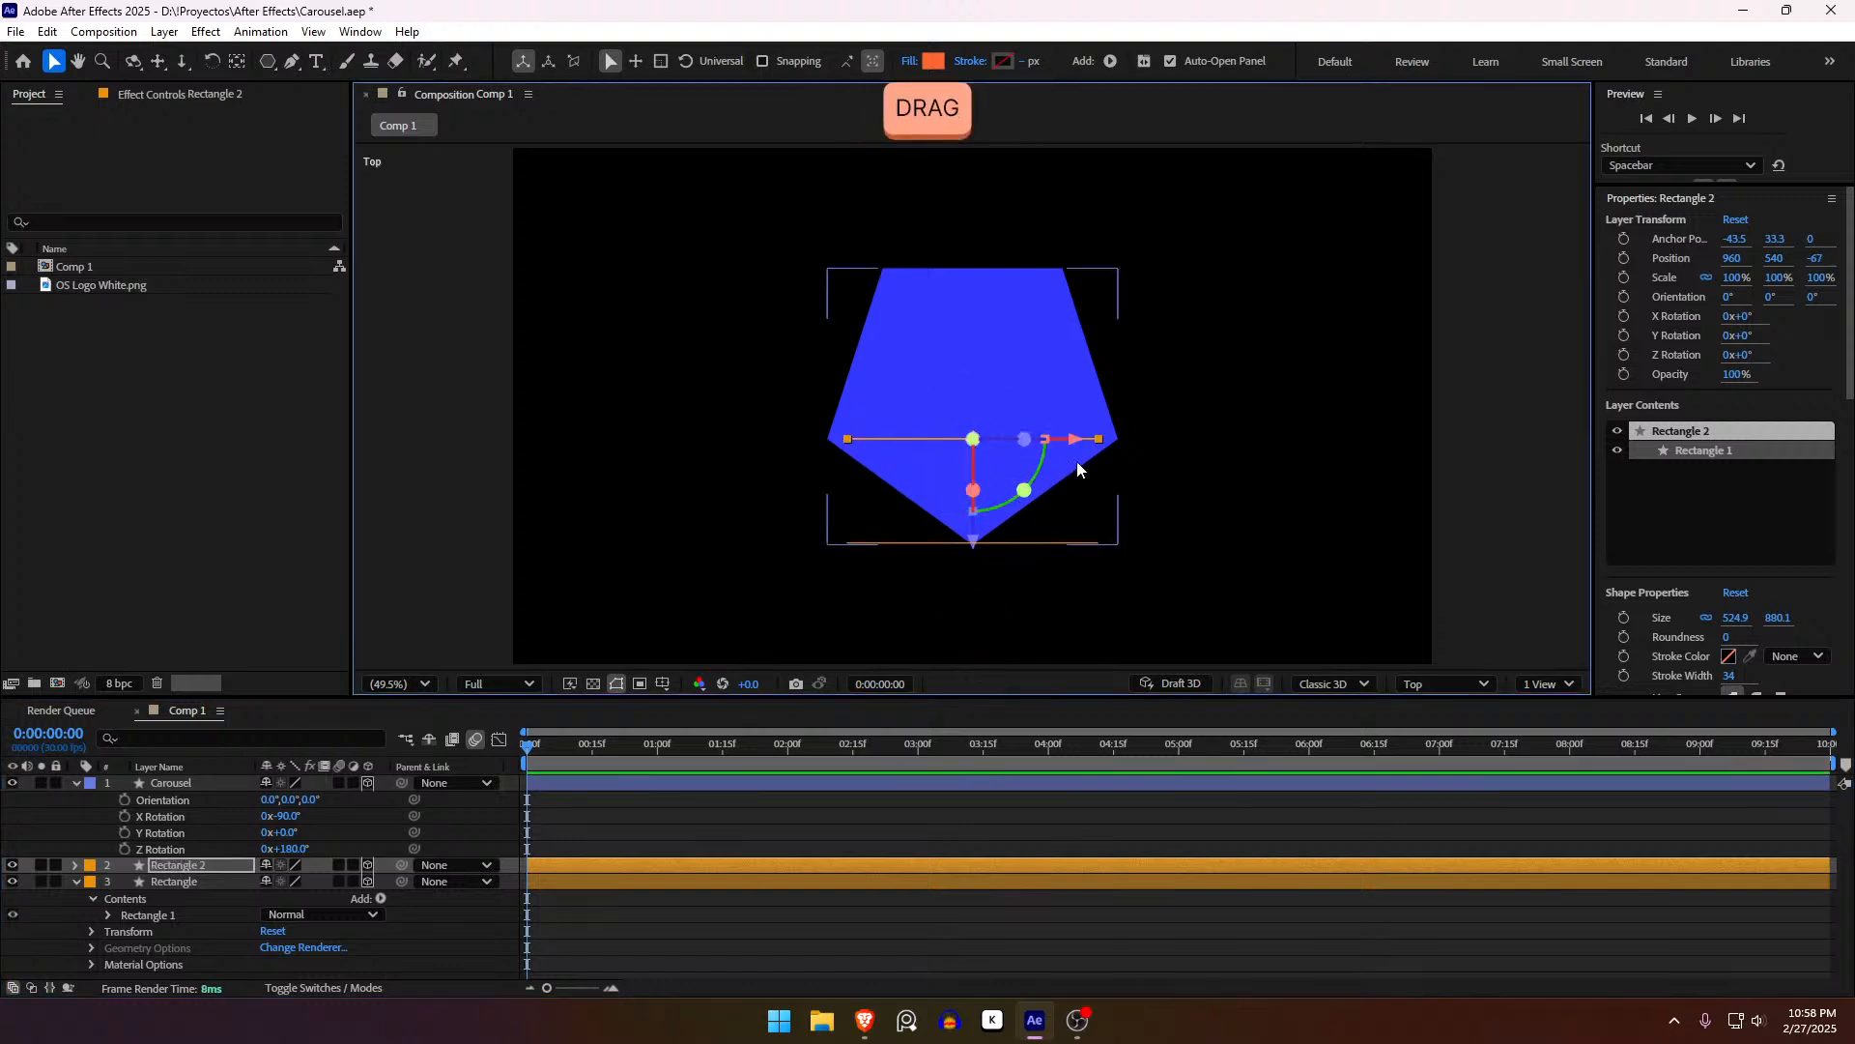
{"action": "left_click_drag", "start_coordinate": [1069, 443], "coordinate": [921, 447]}
{"action": "key", "text": "ctrl+d"}
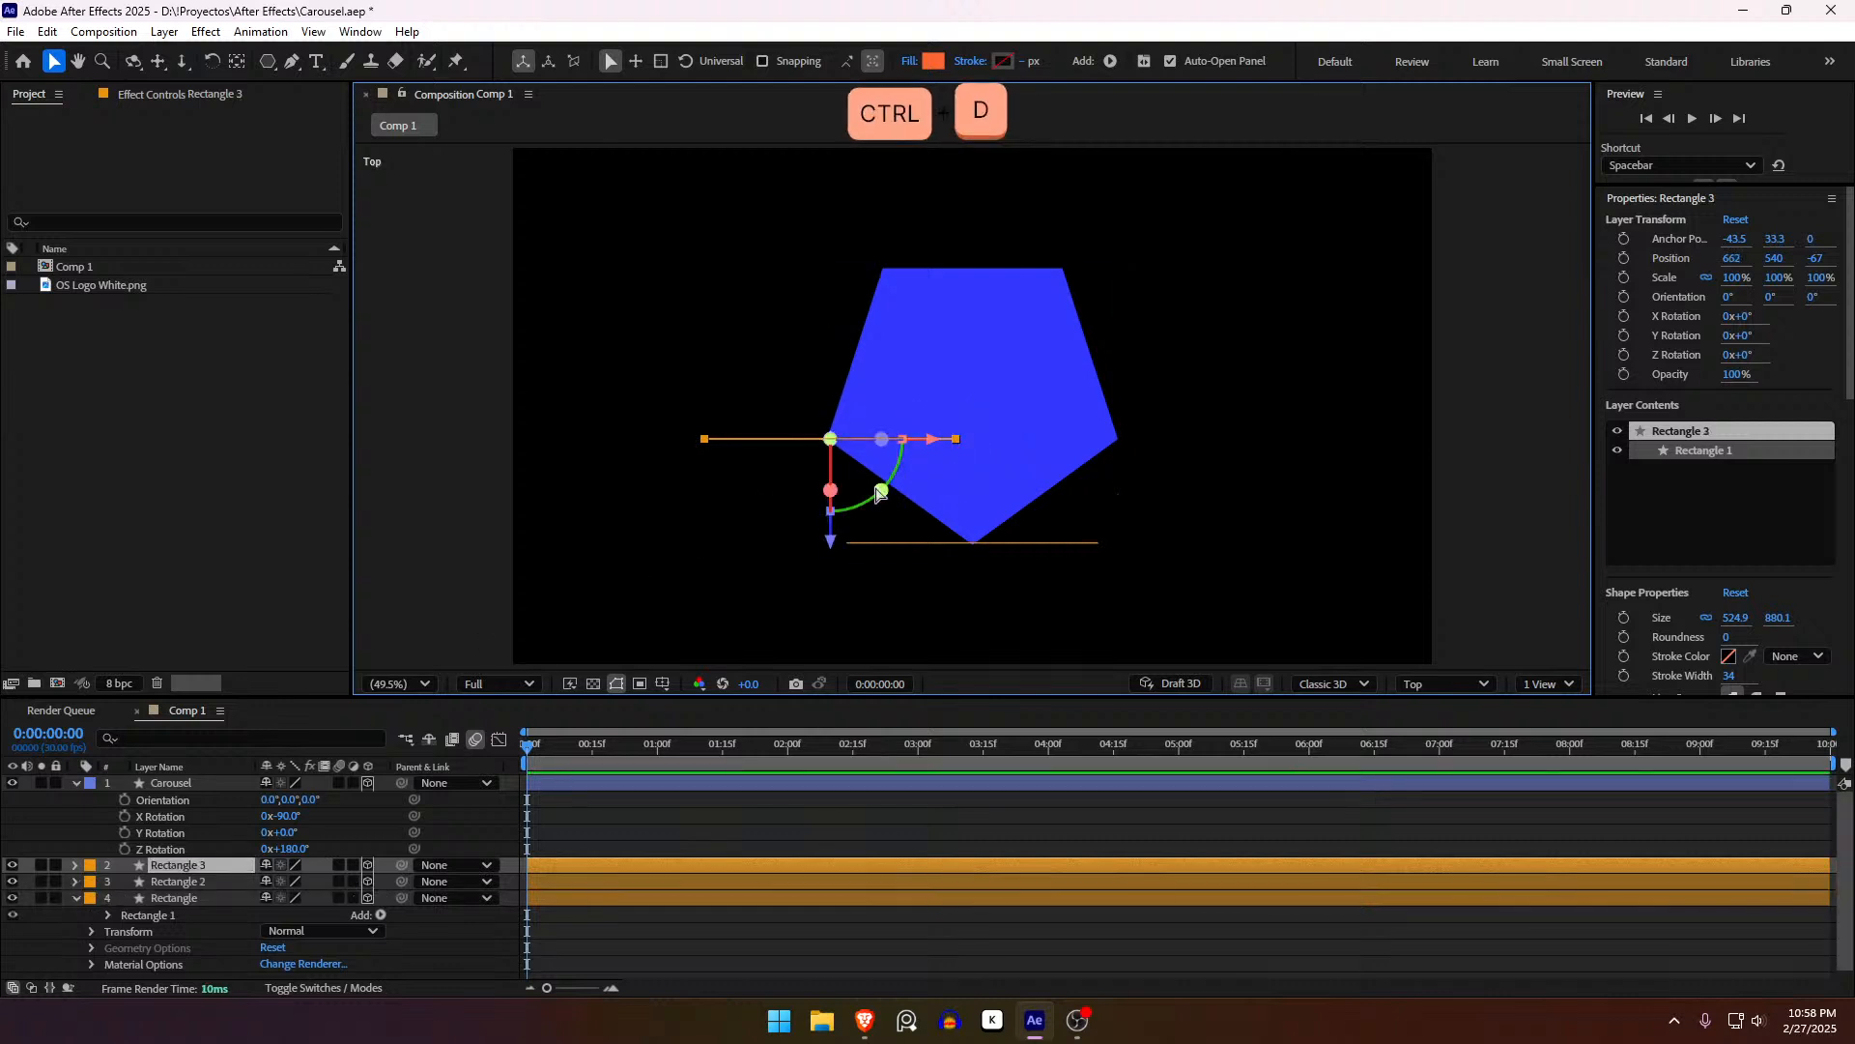
{"action": "left_click_drag", "start_coordinate": [931, 444], "coordinate": [1223, 442]}
Step: Duplicate the rectangle twice more, placing the copies at the pentagon's two back corners at about Z 287, the left one at about X 768
{"action": "key", "text": "ctrl+d"}
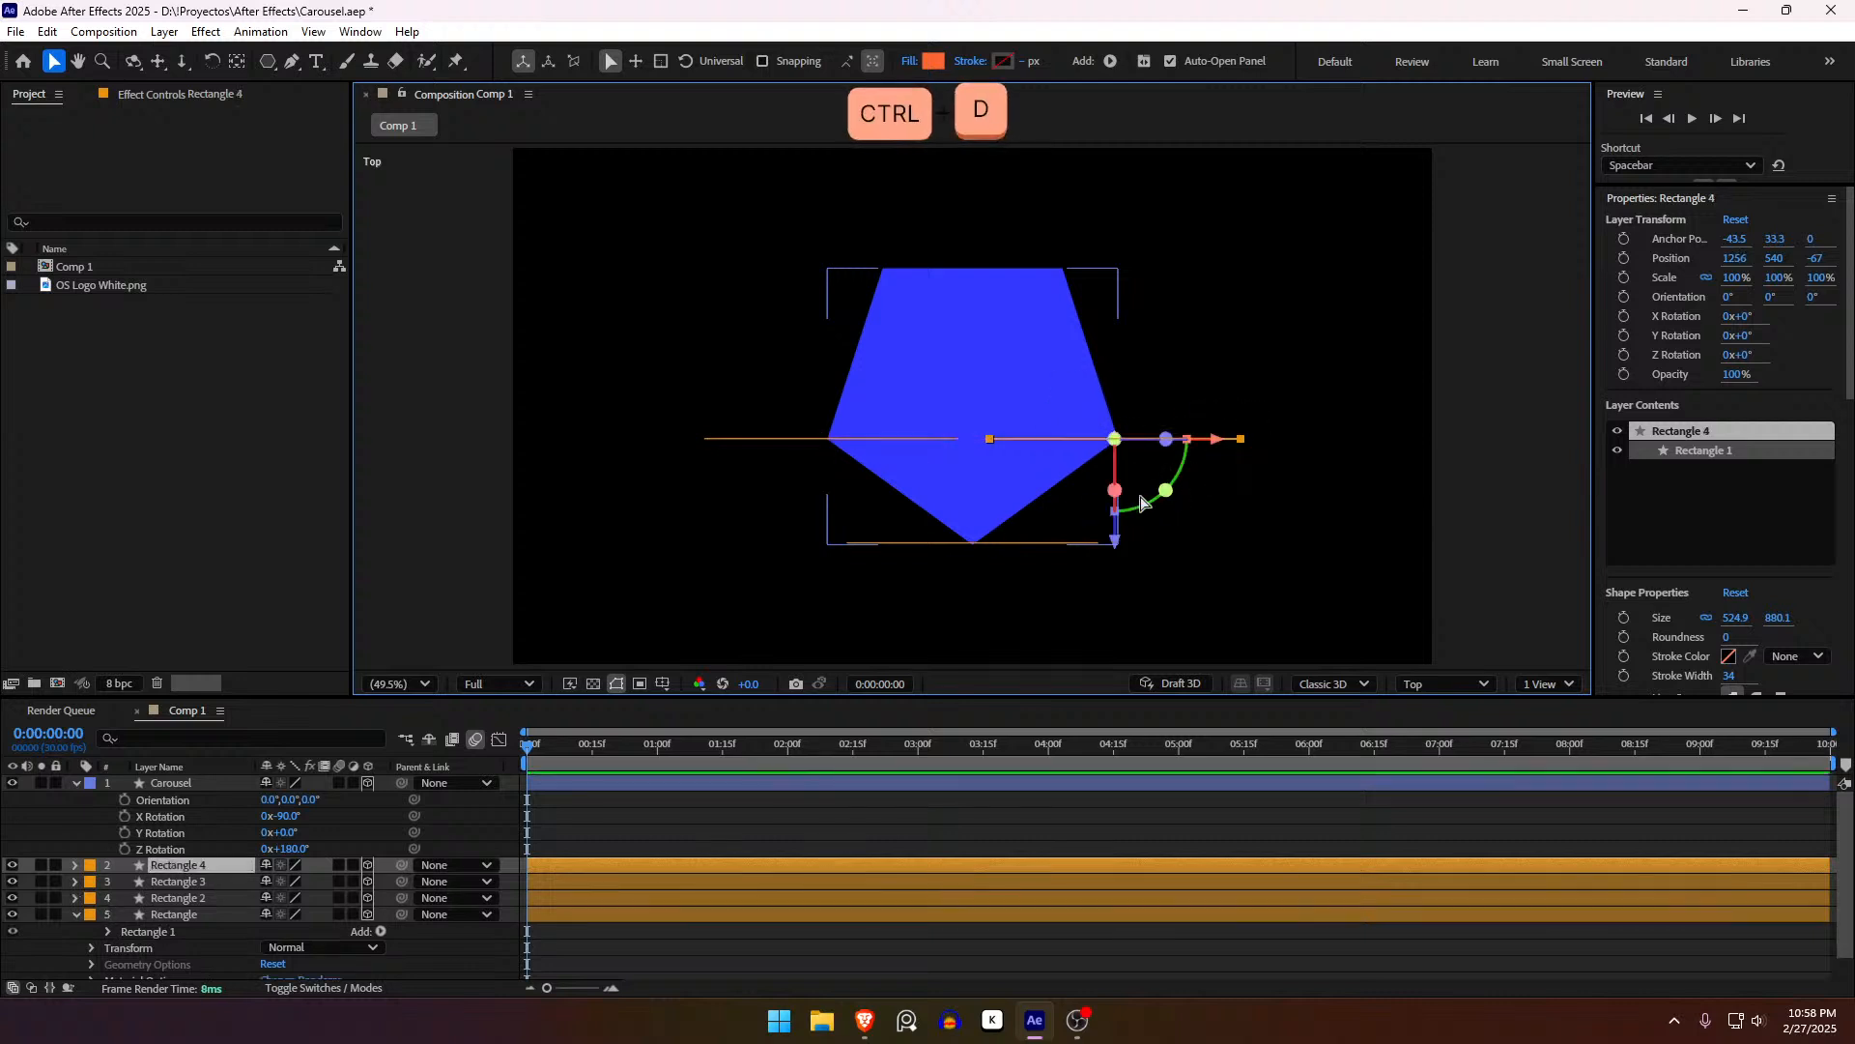
{"action": "left_click_drag", "start_coordinate": [1124, 539], "coordinate": [1109, 377]}
{"action": "left_click_drag", "start_coordinate": [1223, 277], "coordinate": [984, 326]}
{"action": "key", "text": "ctrl+d"}
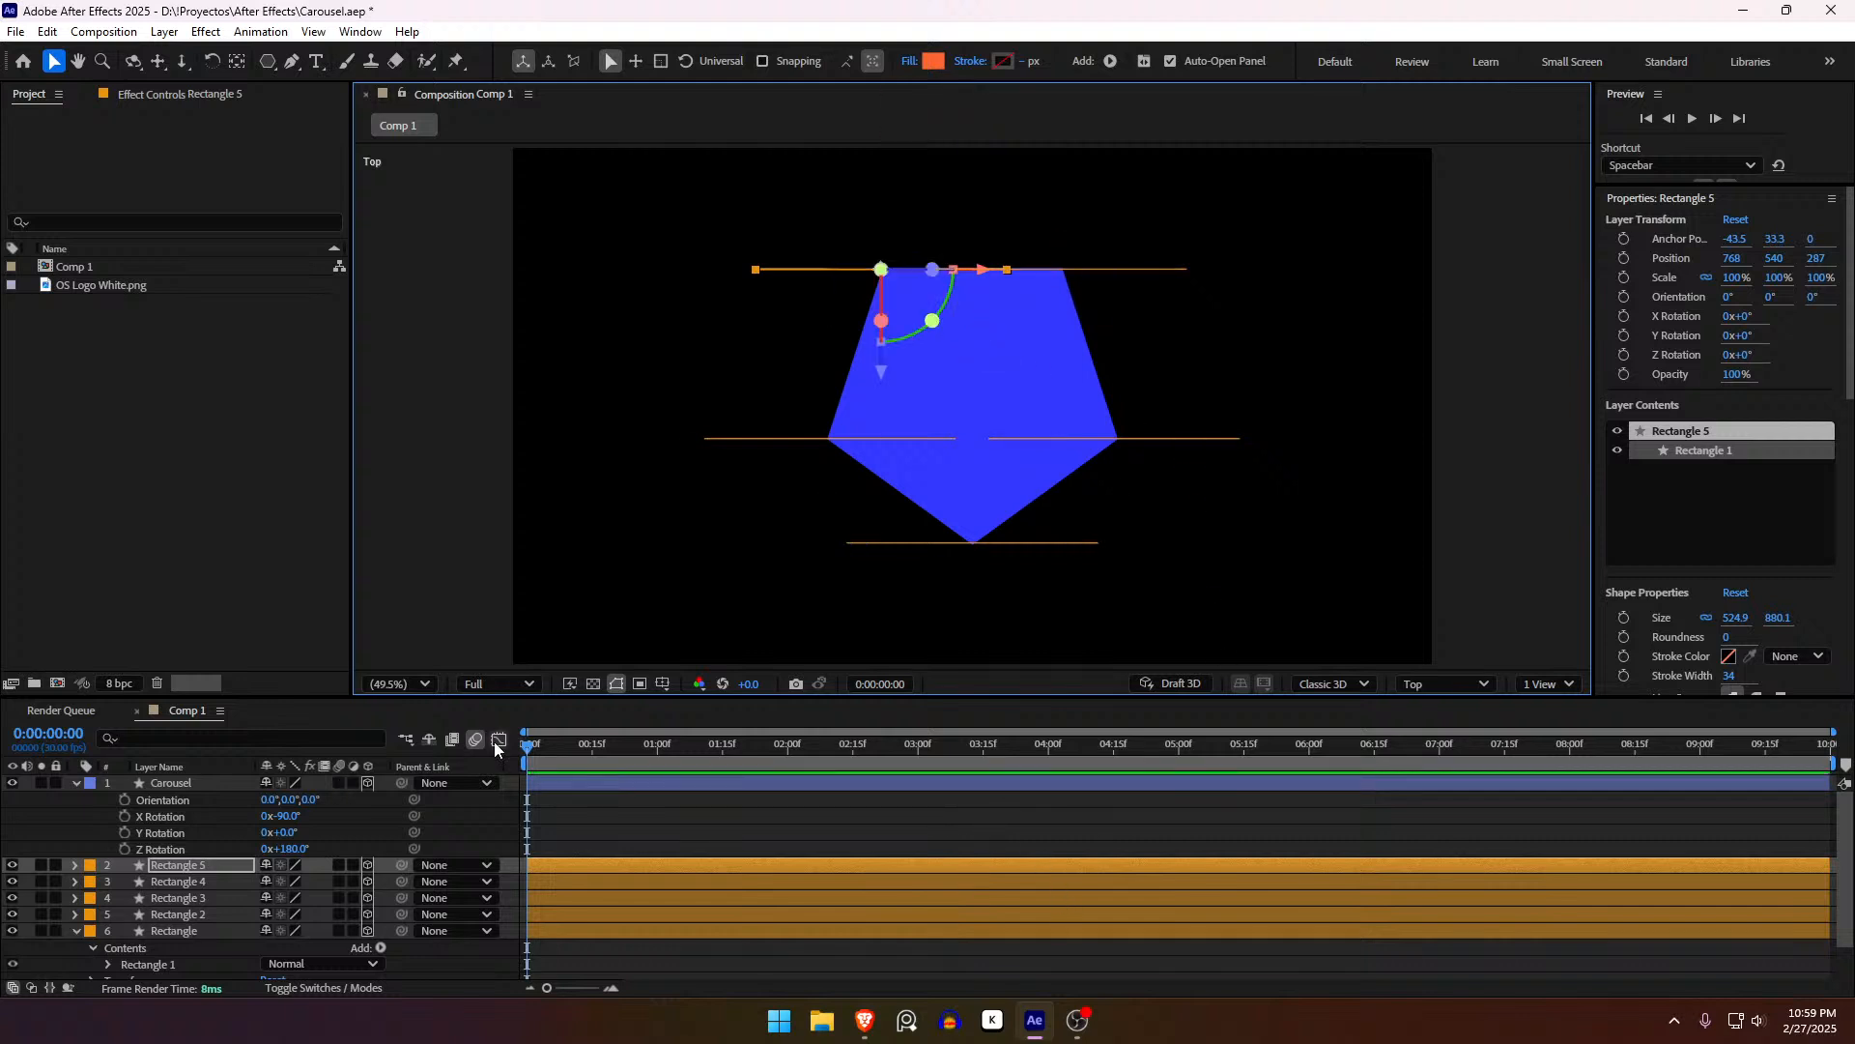
Step: Hide the Carousel guide layer and collapse its rotation properties in the timeline
{"action": "left_click", "coordinate": [170, 783]}
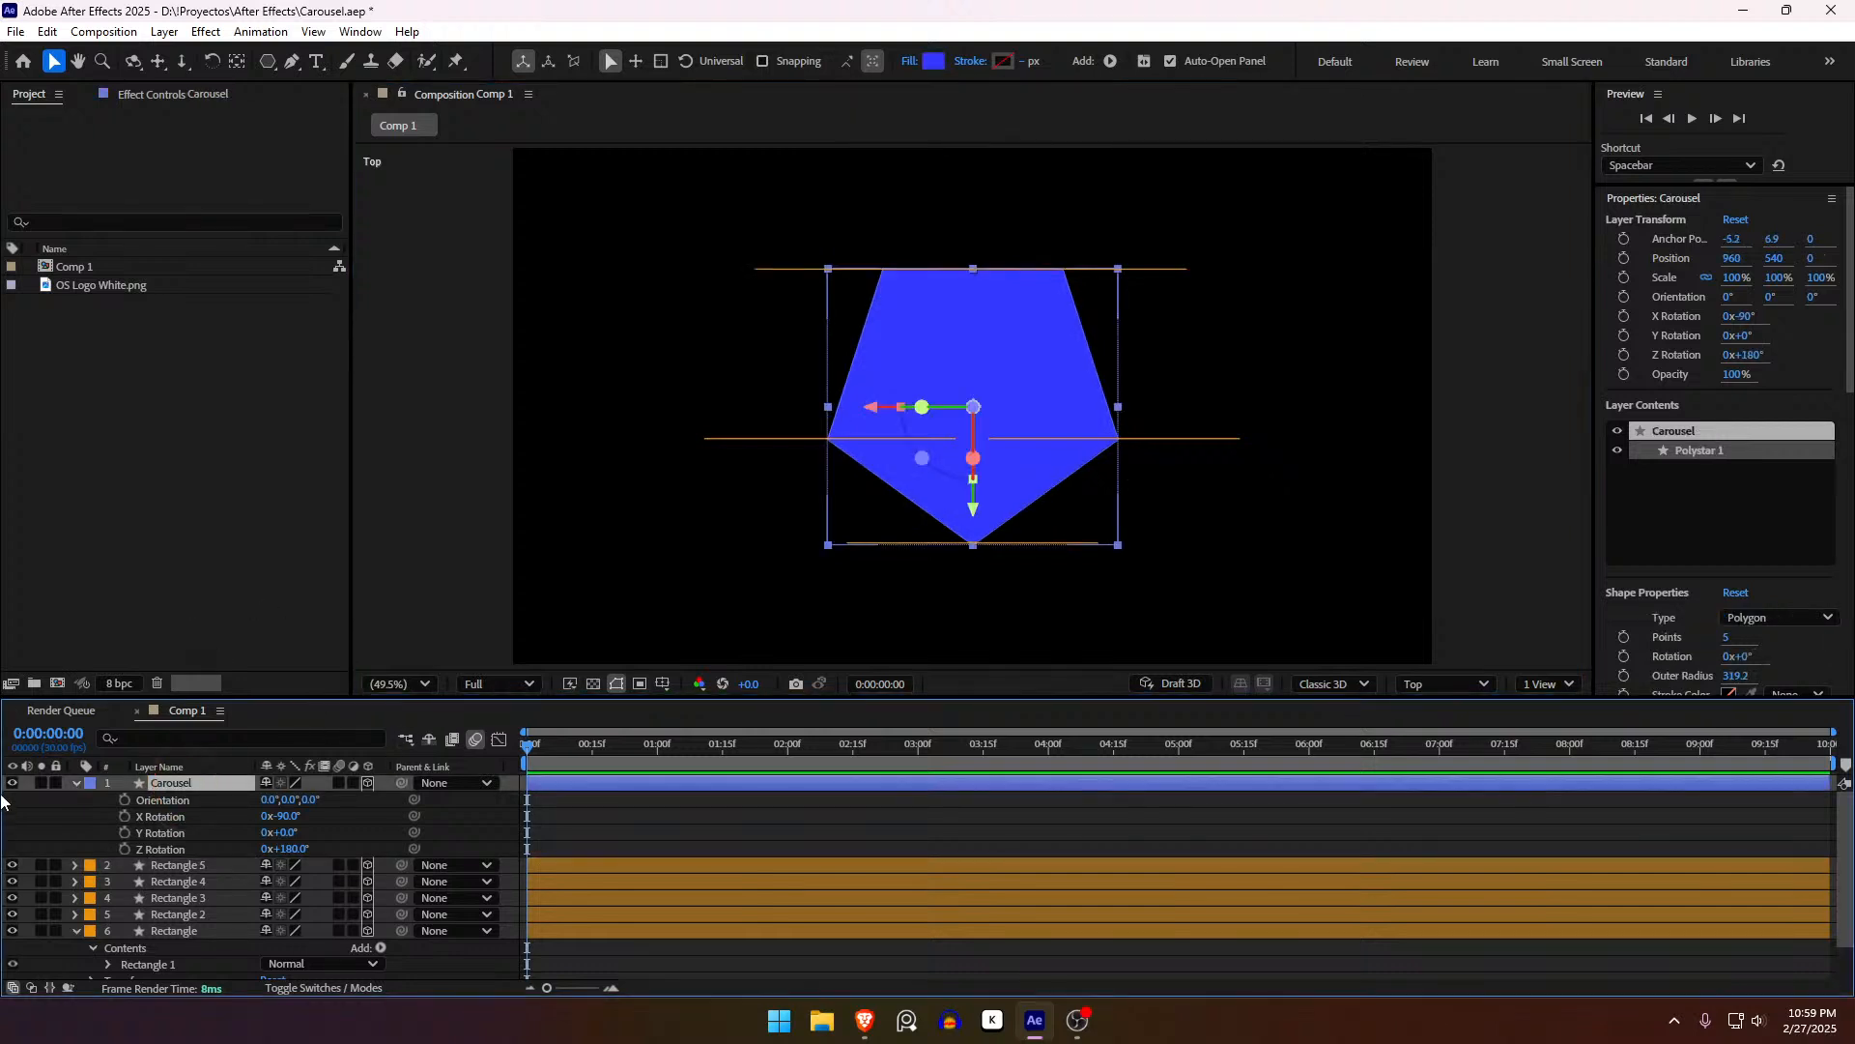
{"action": "left_click", "coordinate": [19, 794]}
{"action": "left_click", "coordinate": [11, 784]}
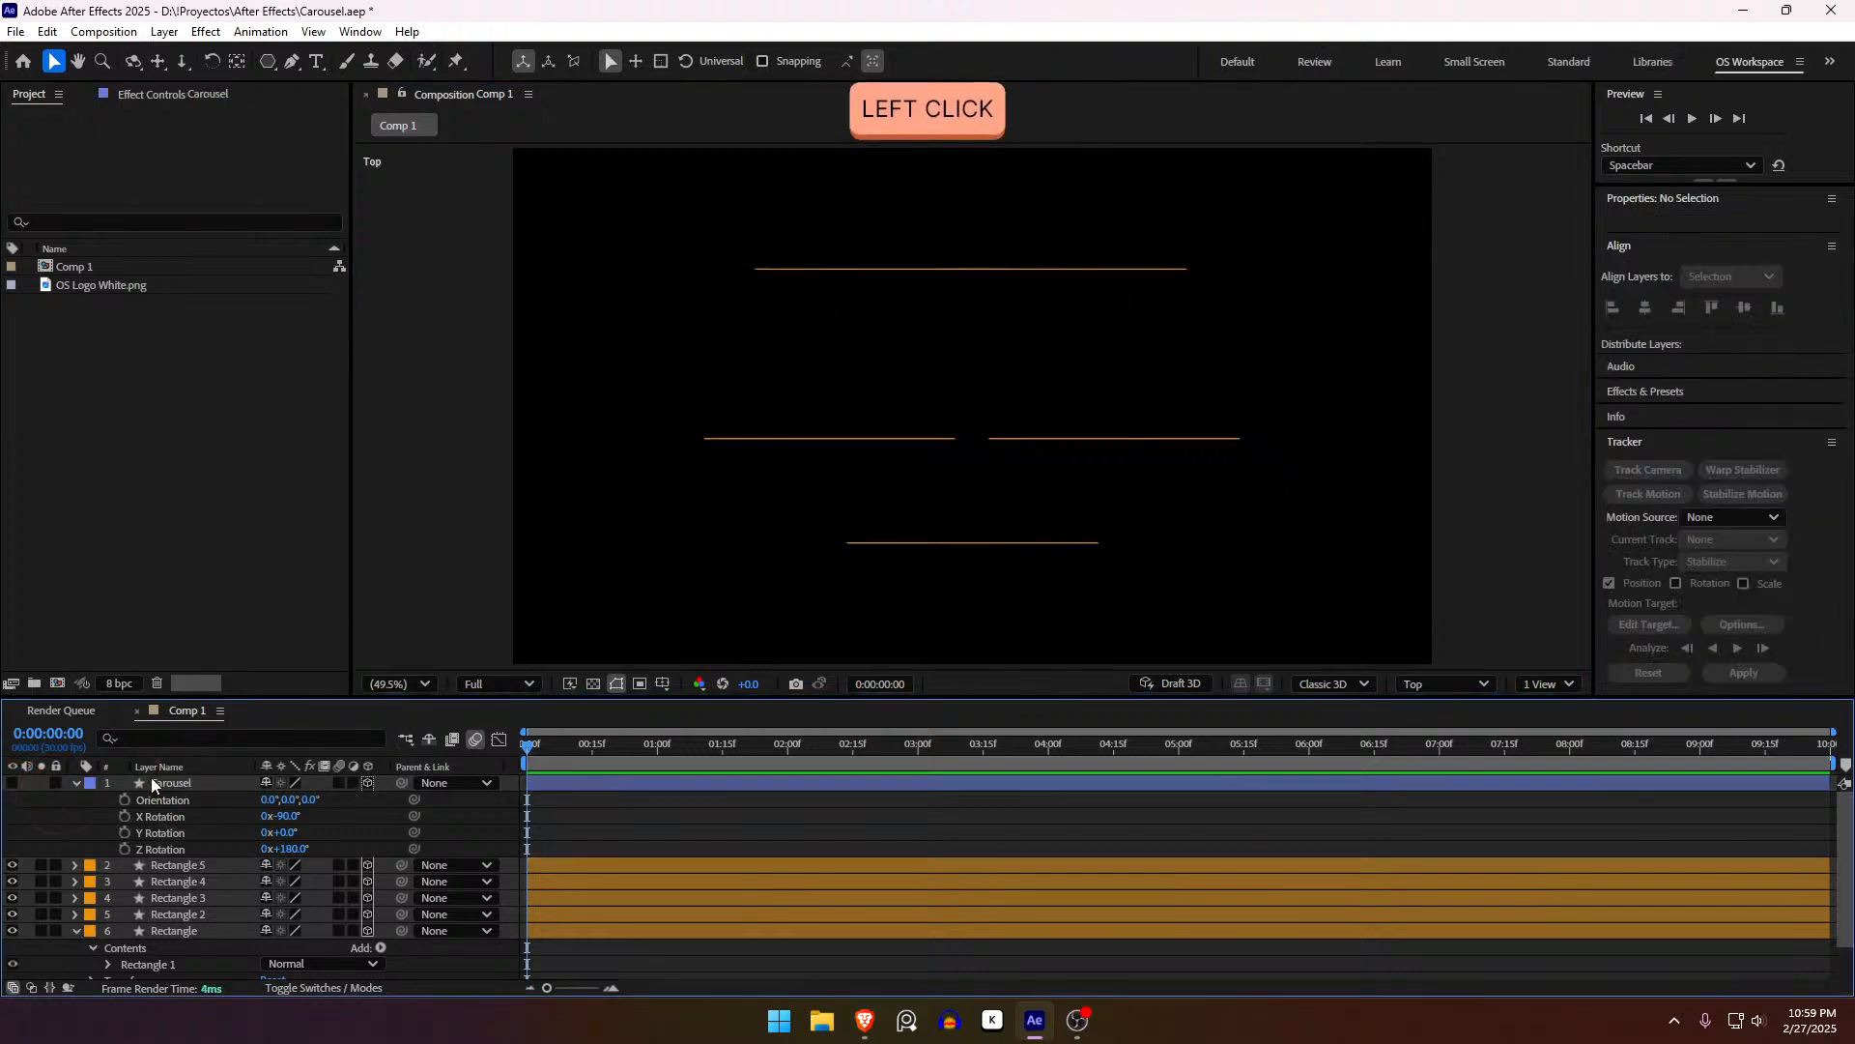
{"action": "left_click", "coordinate": [154, 781]}
{"action": "key", "text": "u"}
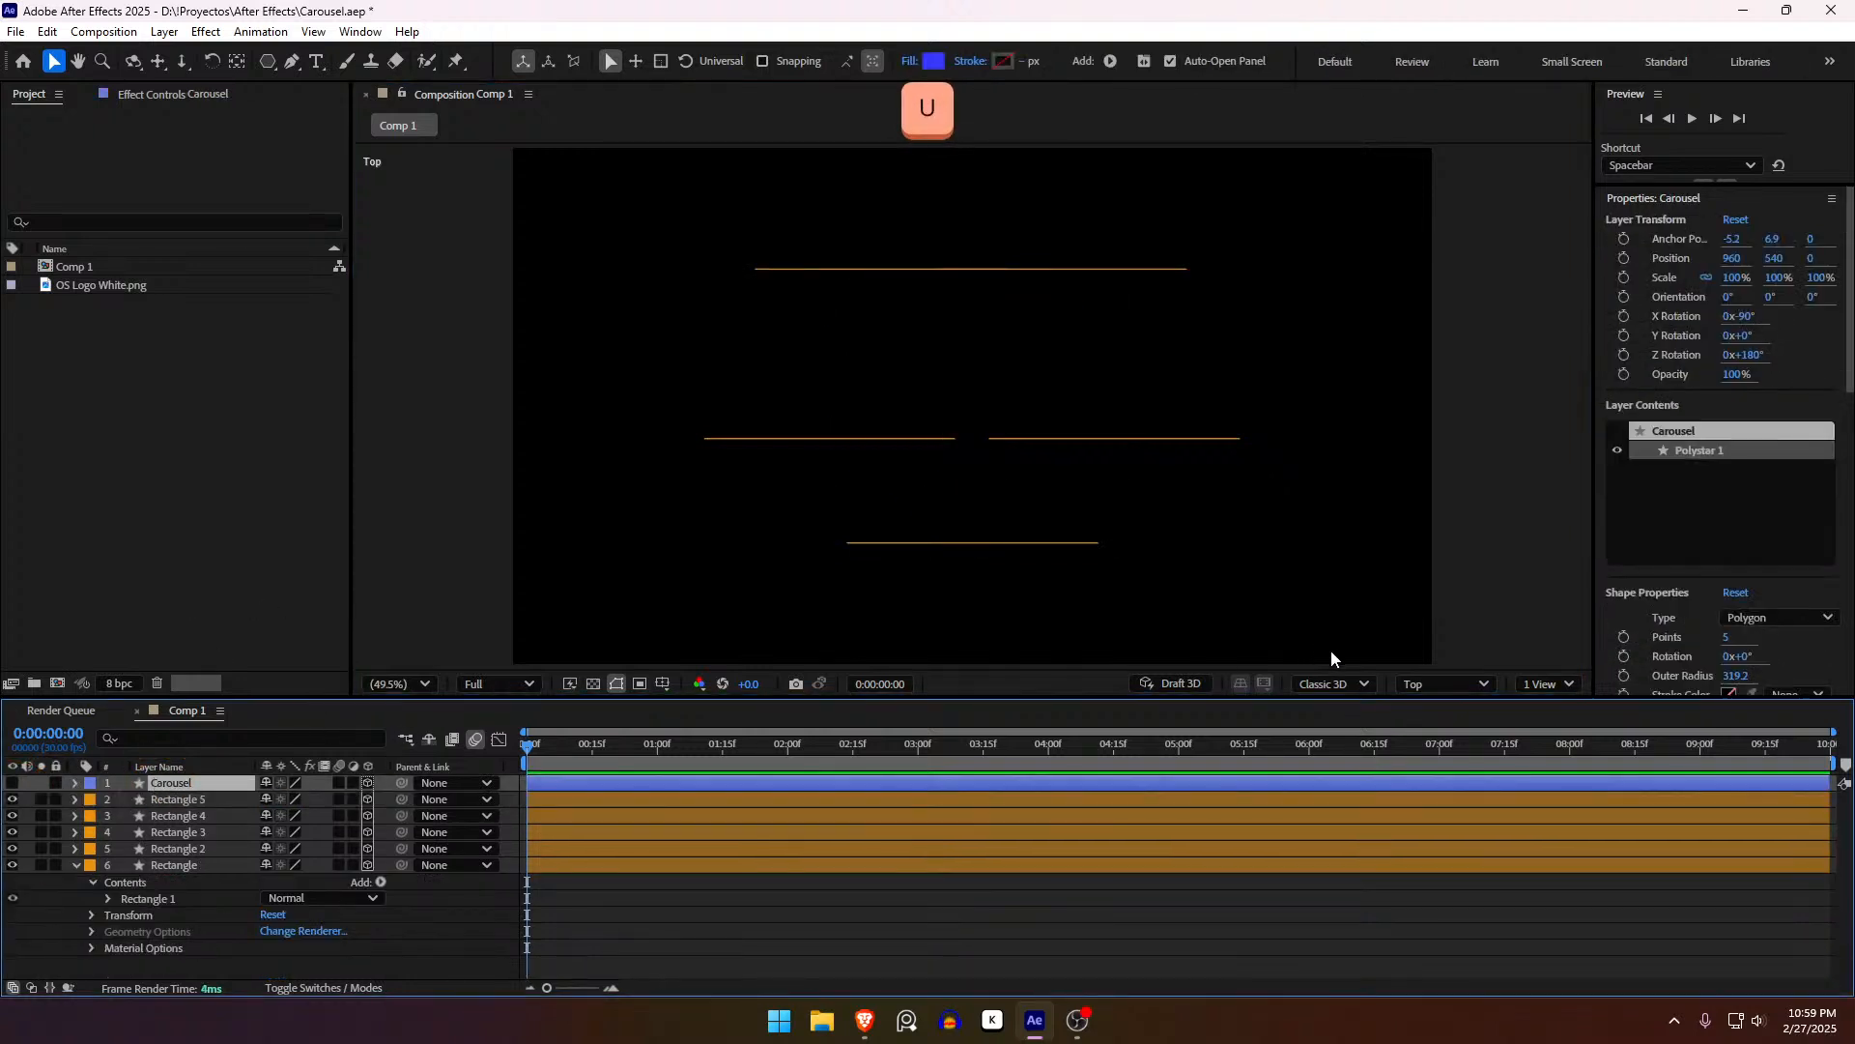
Step: Switch the composition to the Active Camera view and collapse the Rectangle layer's contents in the timeline
{"action": "left_click", "coordinate": [1411, 688]}
{"action": "left_click", "coordinate": [1467, 325]}
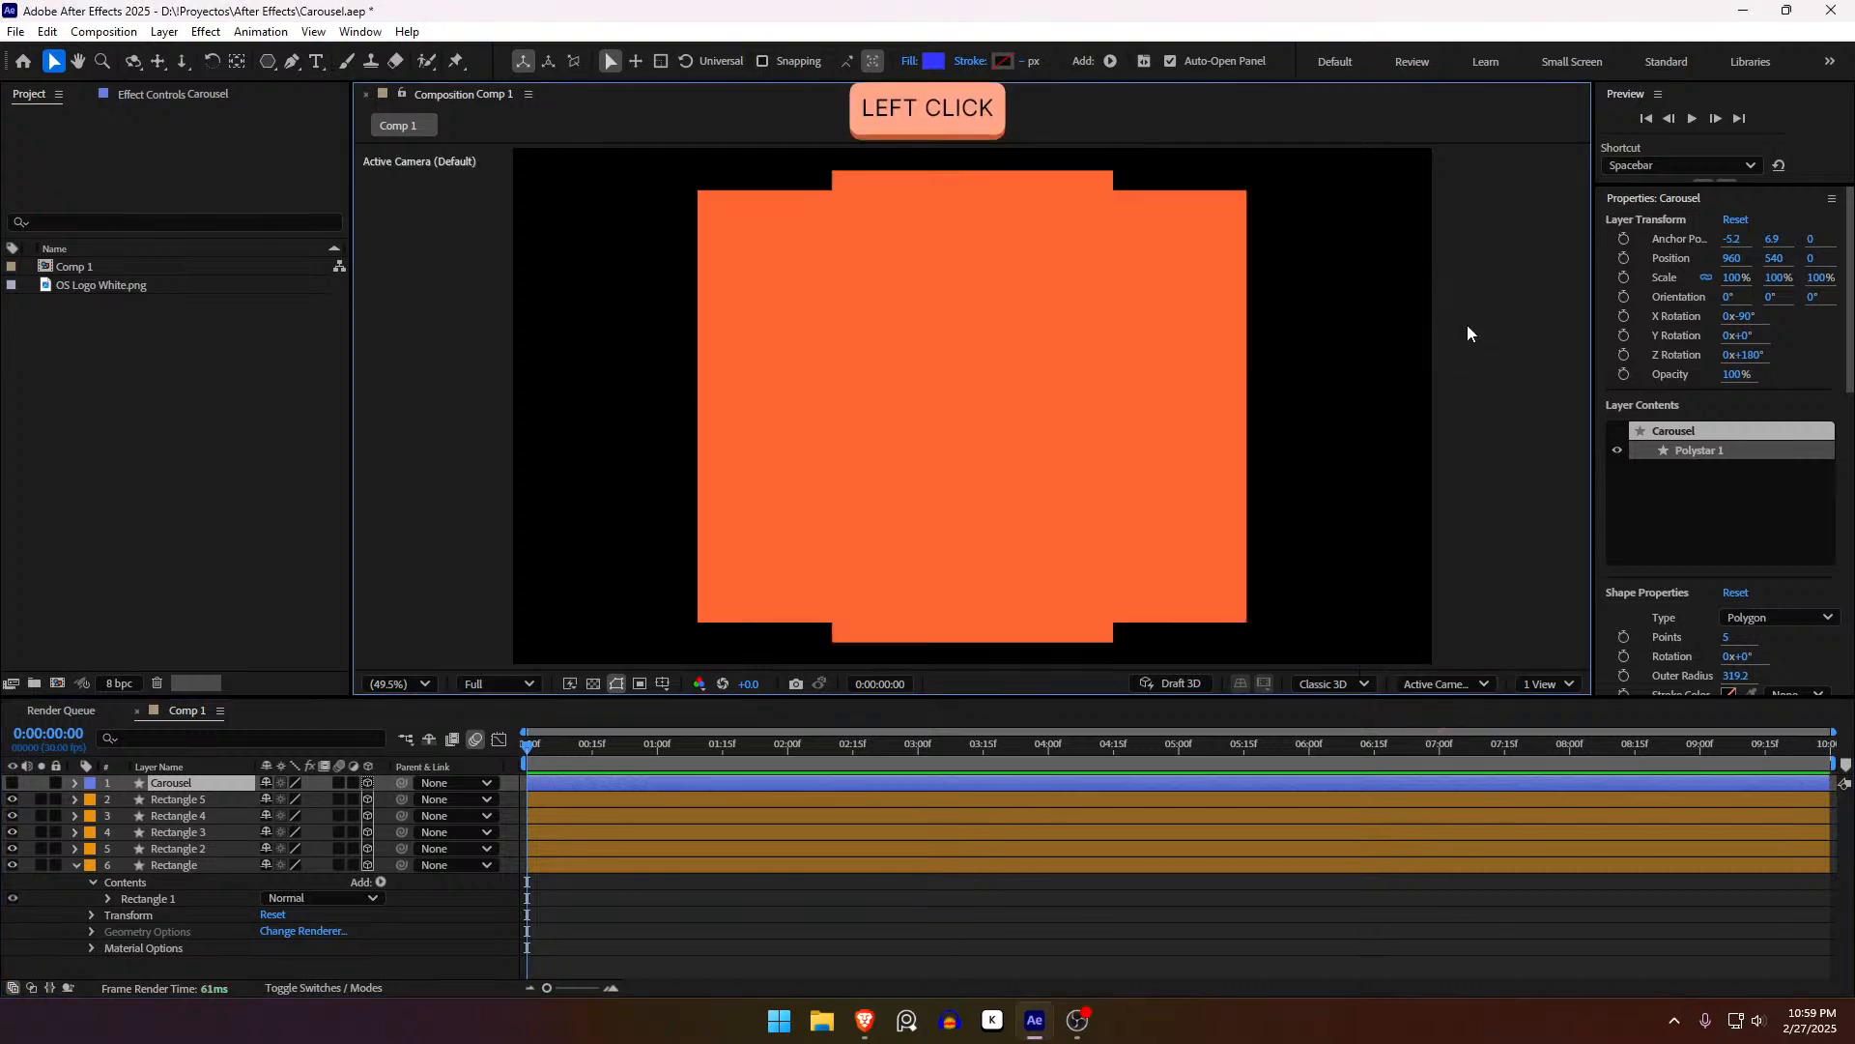
{"action": "left_click", "coordinate": [578, 901]}
{"action": "left_click", "coordinate": [577, 856]}
{"action": "left_click", "coordinate": [580, 867]}
{"action": "key", "text": "u"}
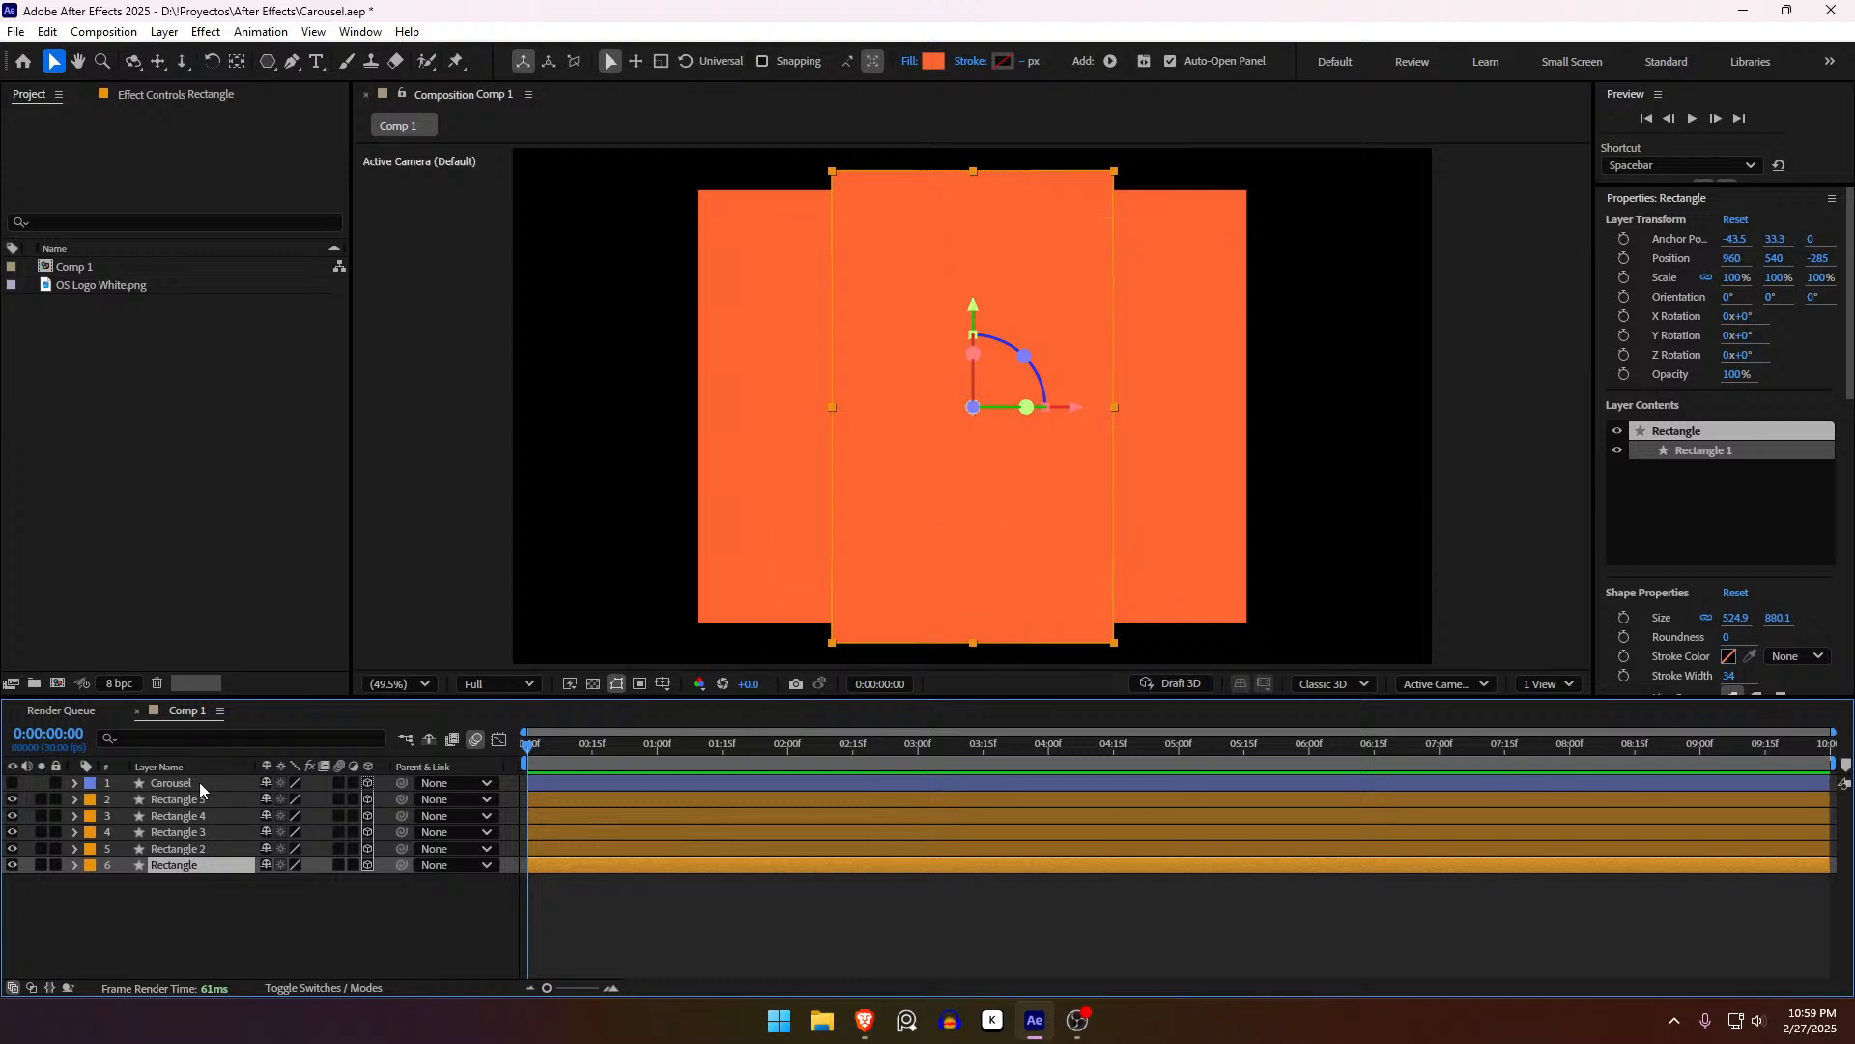
Step: Parent all five rectangle layers to the Carousel layer
{"action": "key", "text": "shift"}
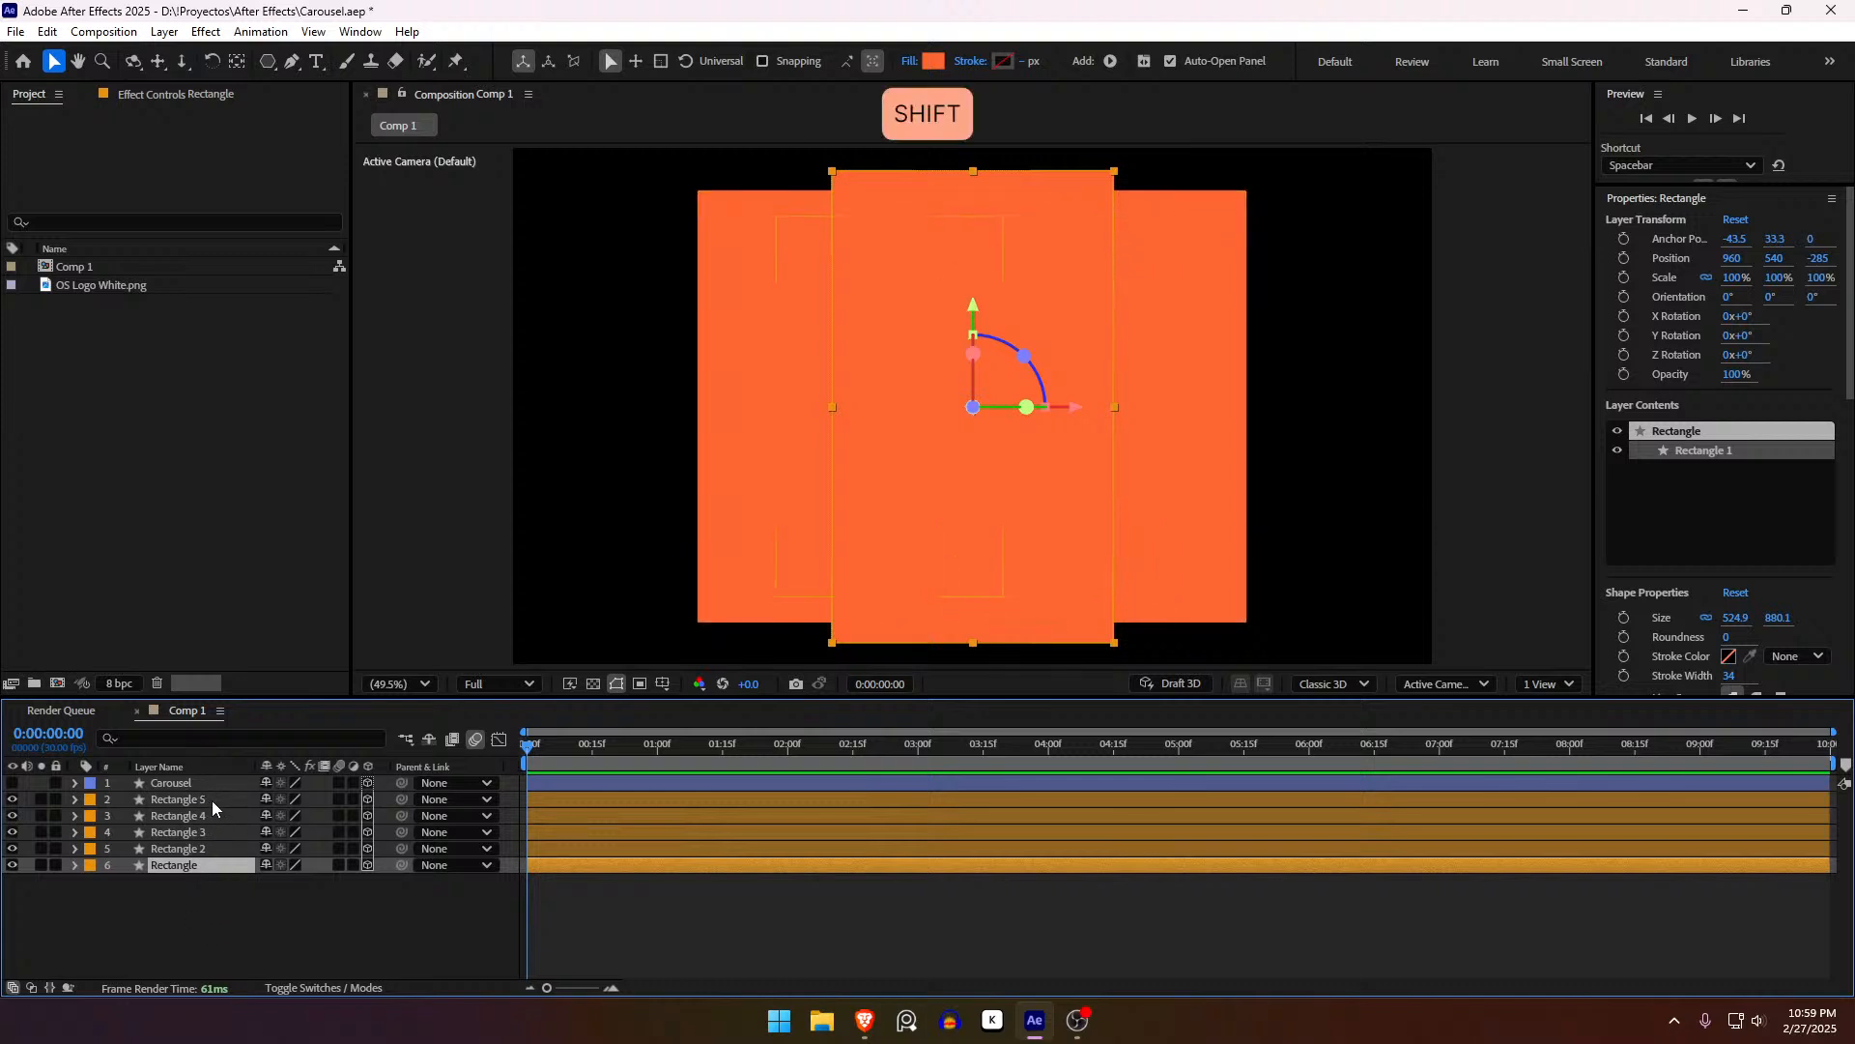
{"action": "left_click", "coordinate": [218, 798], "text": "shift"}
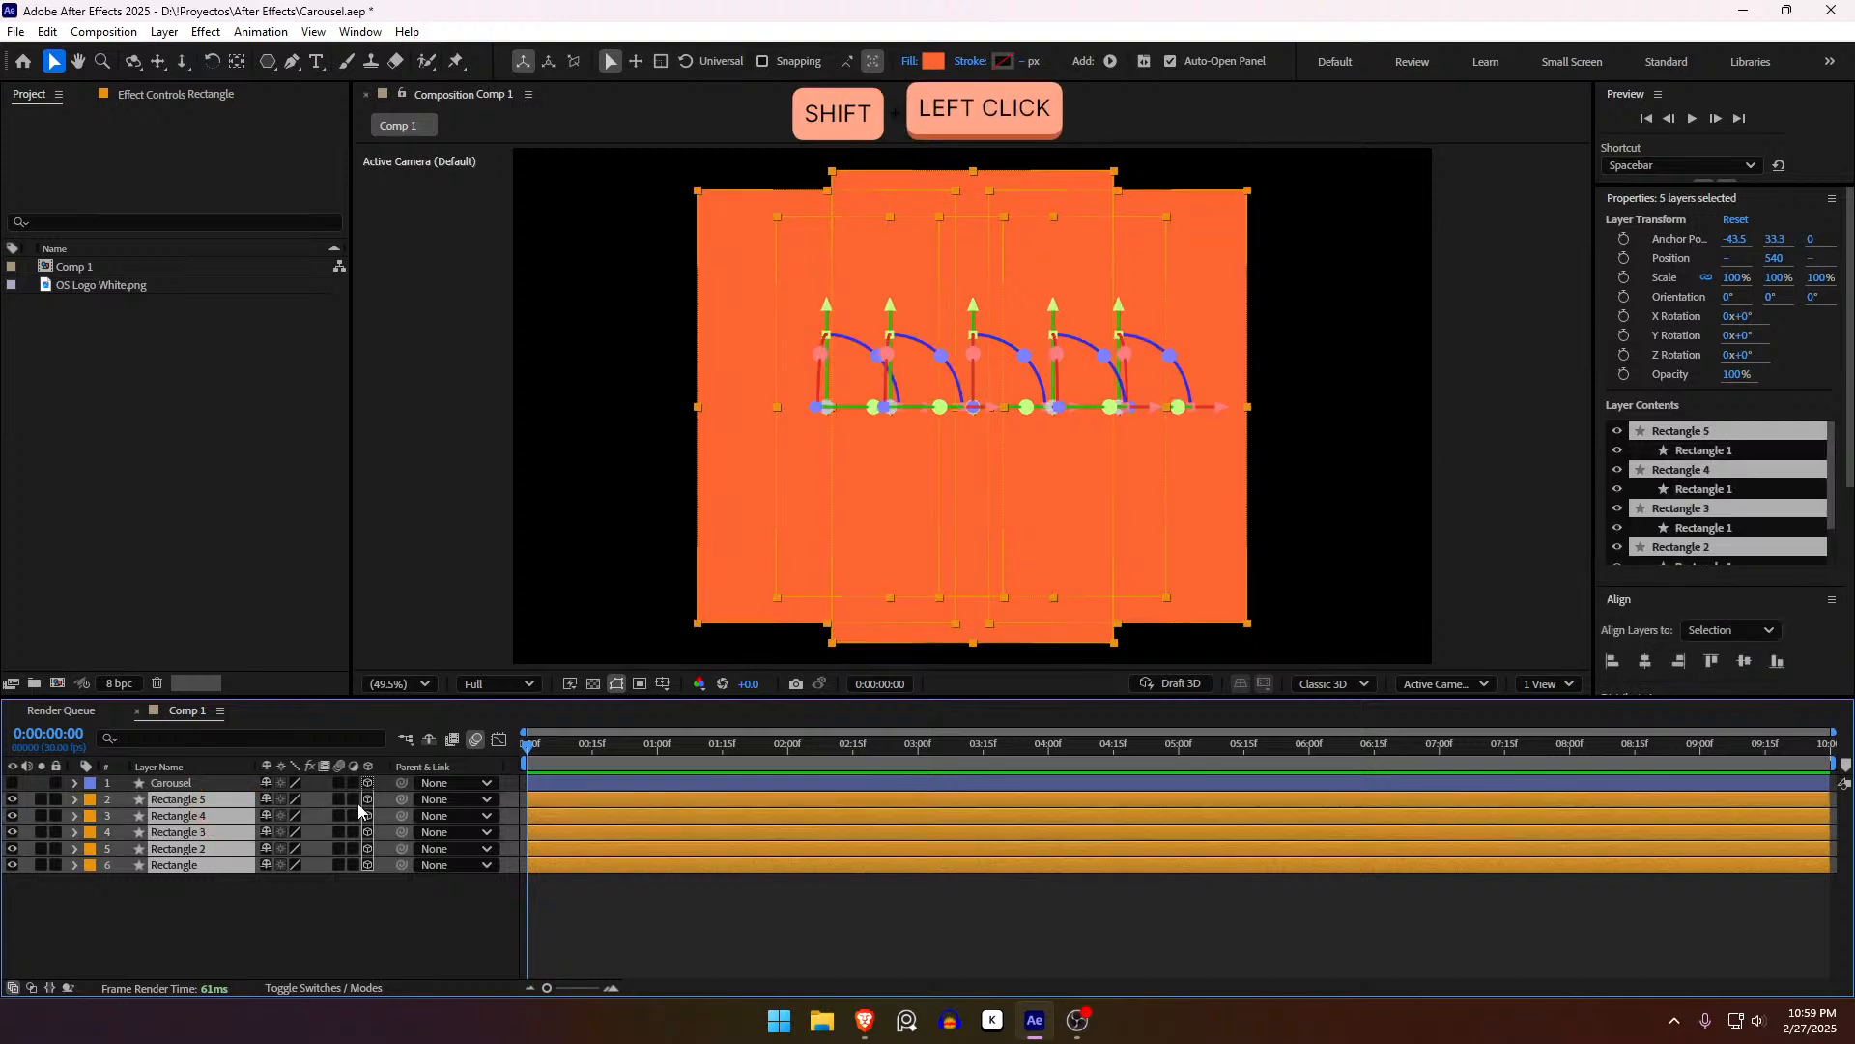
{"action": "left_click_drag", "start_coordinate": [402, 799], "coordinate": [186, 787]}
Step: Increase the Carousel layer's Scale to 199%
{"action": "left_click", "coordinate": [203, 785]}
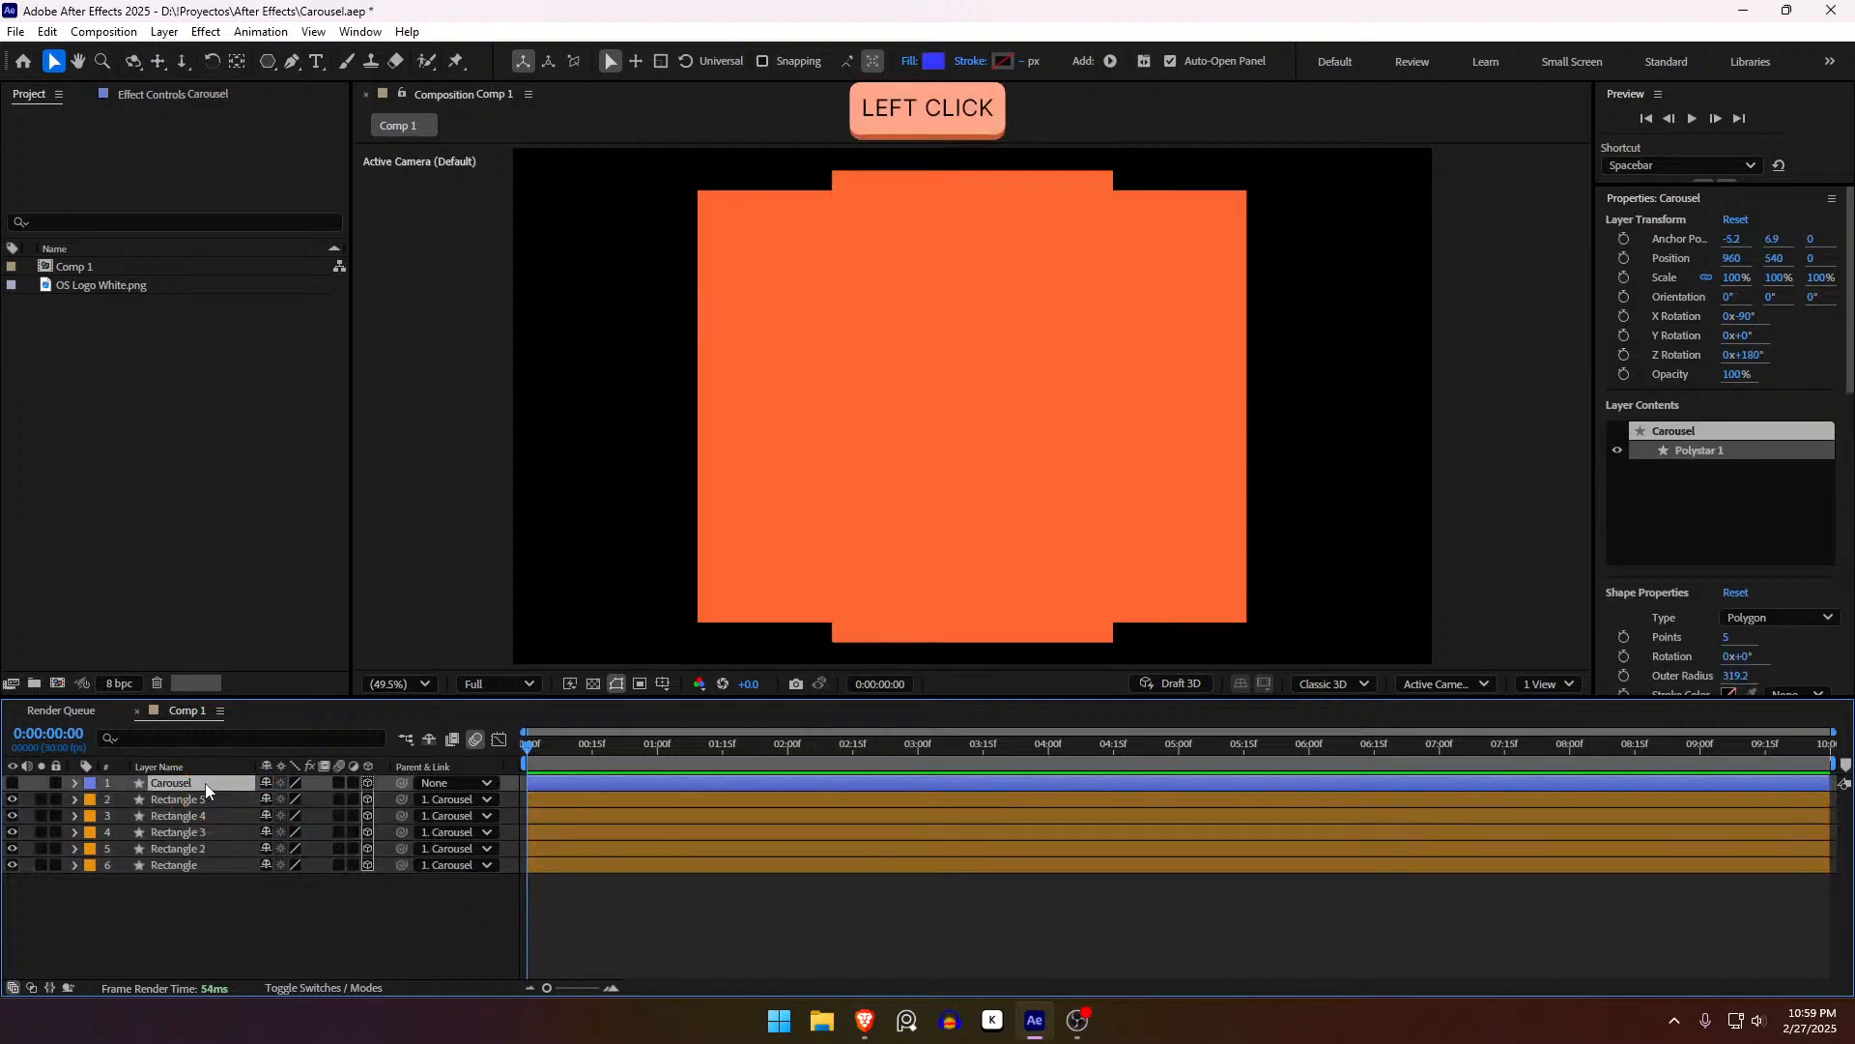
{"action": "key", "text": "s"}
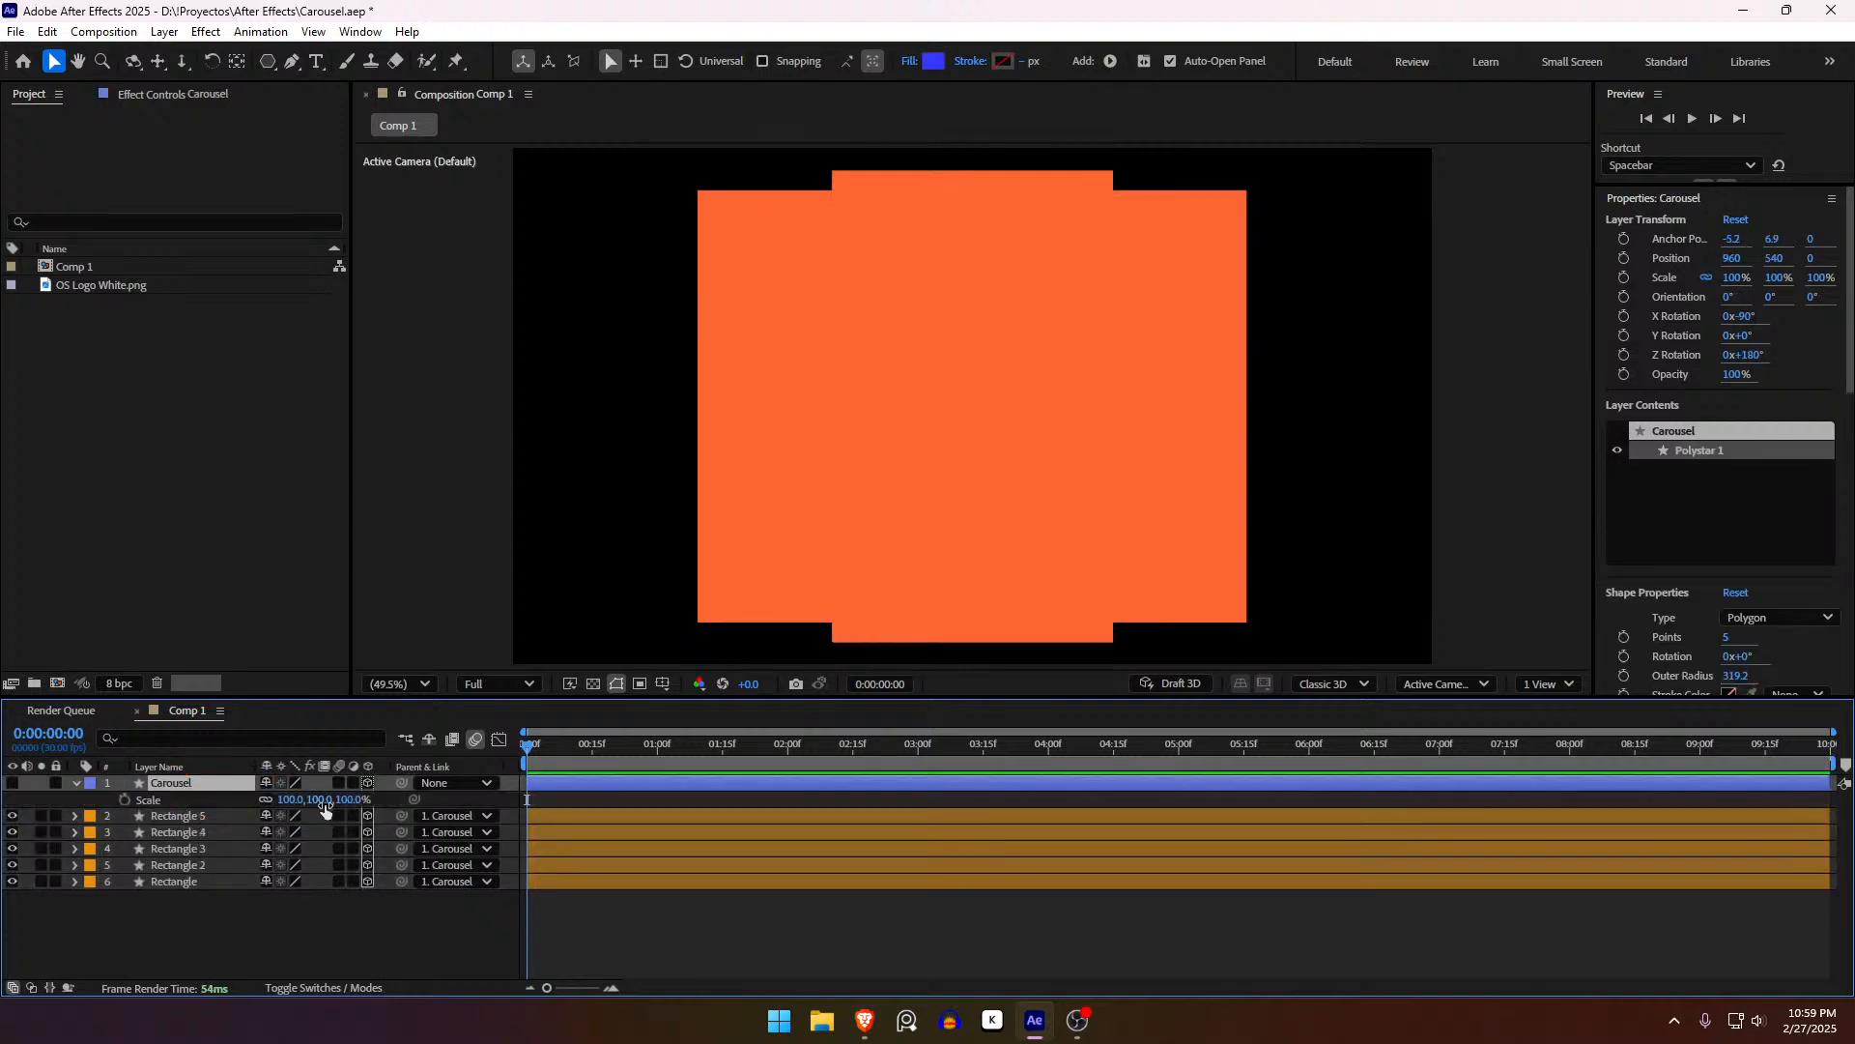
{"action": "left_click_drag", "start_coordinate": [325, 804], "coordinate": [437, 821]}
Step: Reduce the Scale of all five rectangle layers to 33%
{"action": "left_click", "coordinate": [163, 879]}
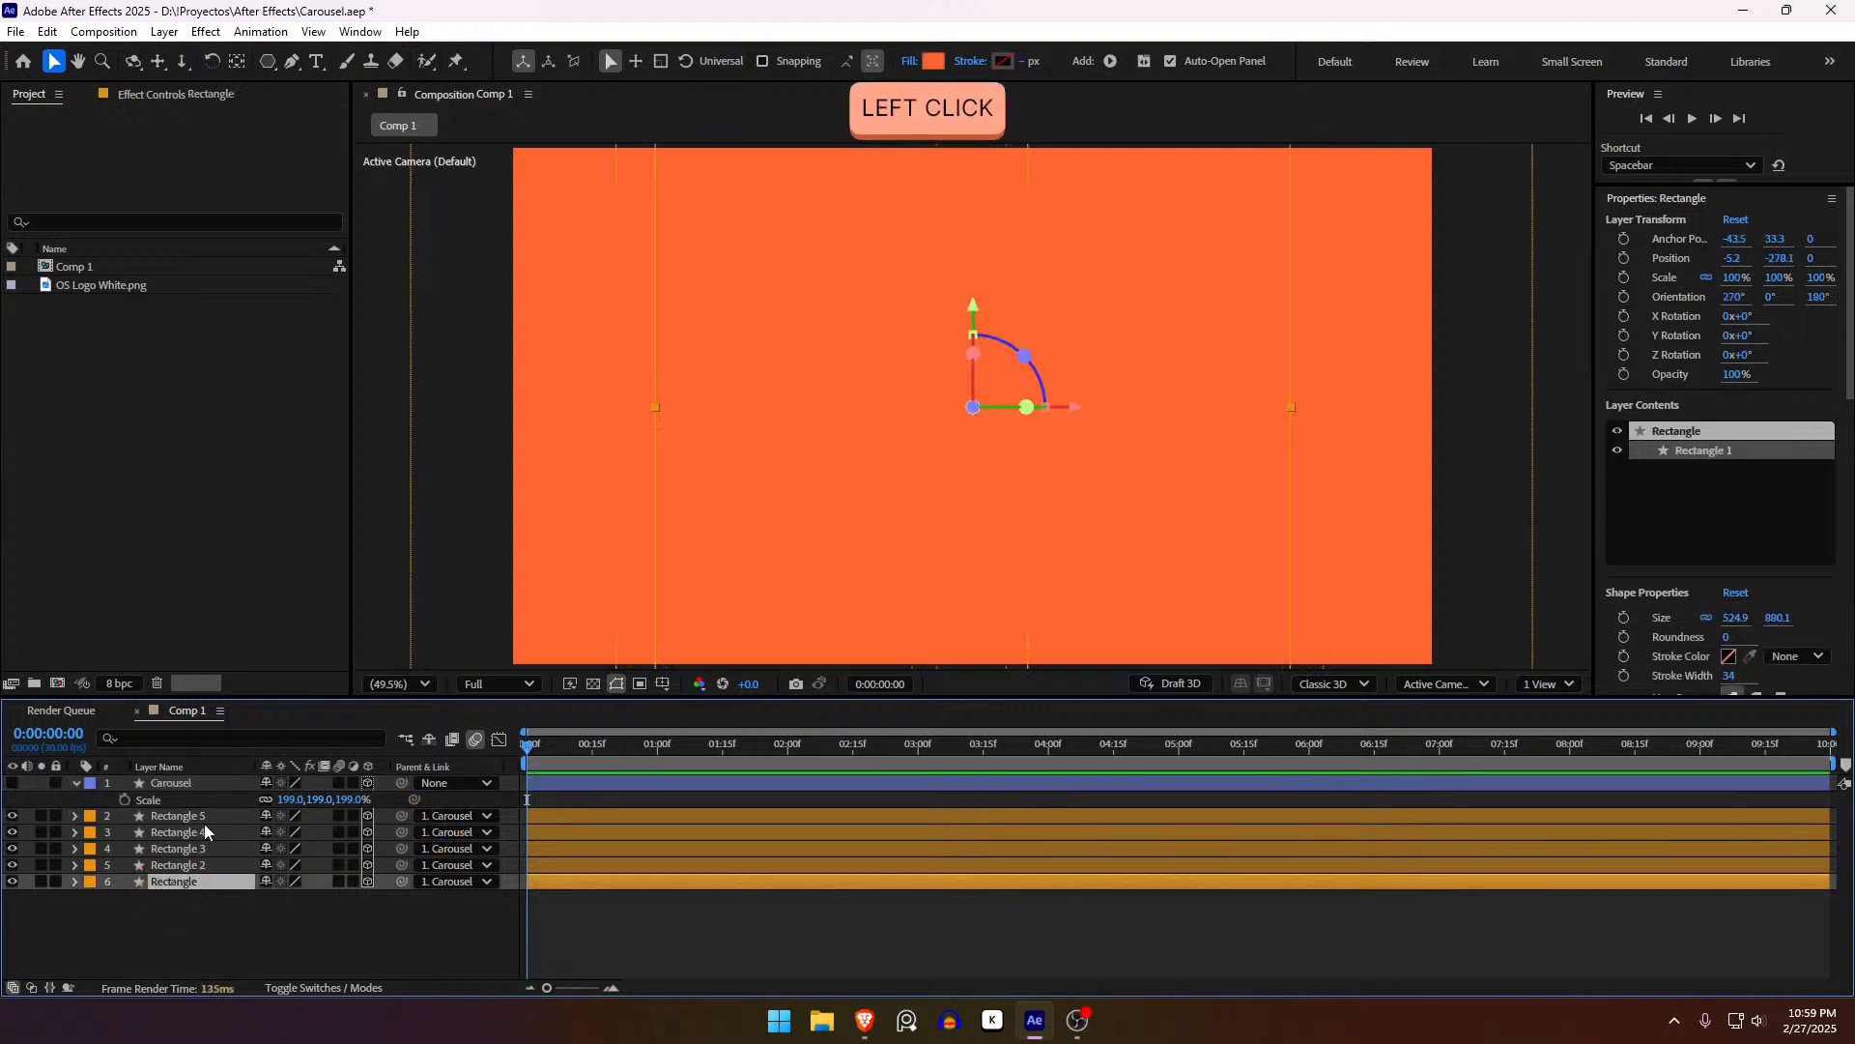
{"action": "left_click", "coordinate": [204, 820], "text": "shift"}
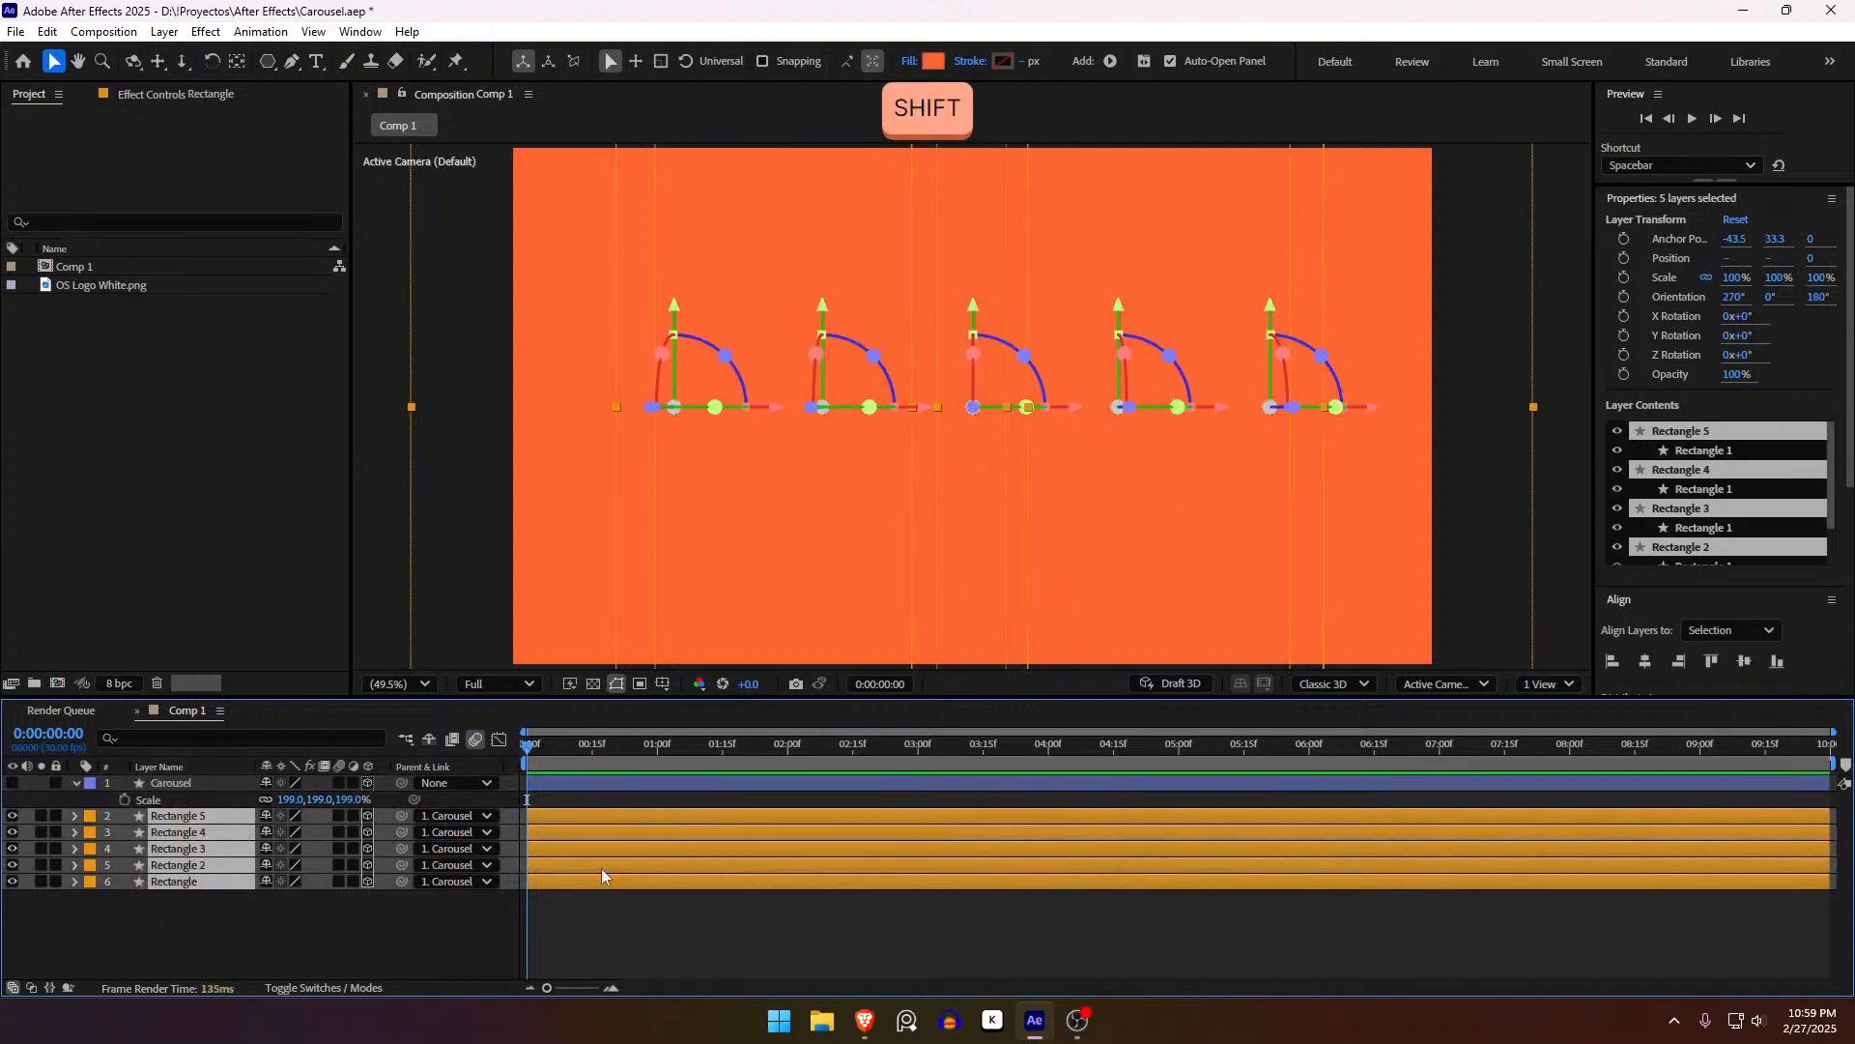
{"action": "key", "text": "s"}
{"action": "left_click_drag", "start_coordinate": [315, 833], "coordinate": [245, 841]}
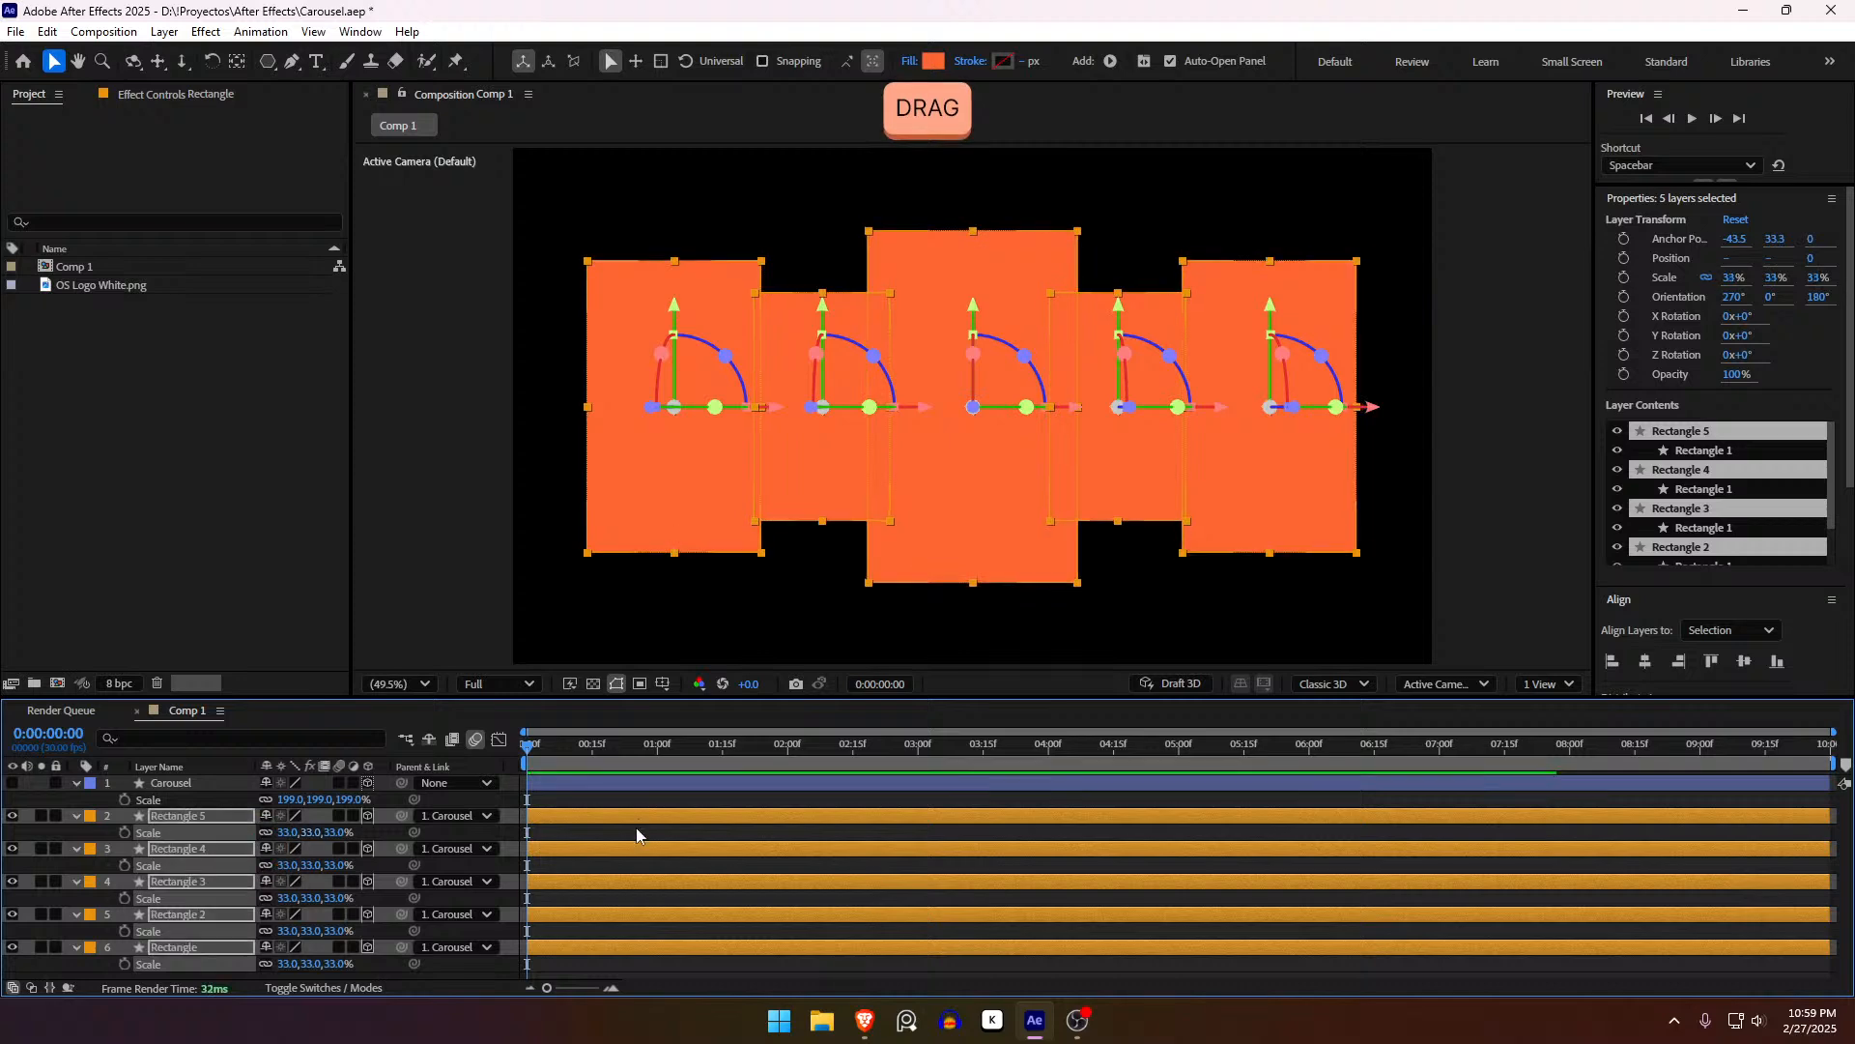
{"action": "left_click", "coordinate": [630, 794]}
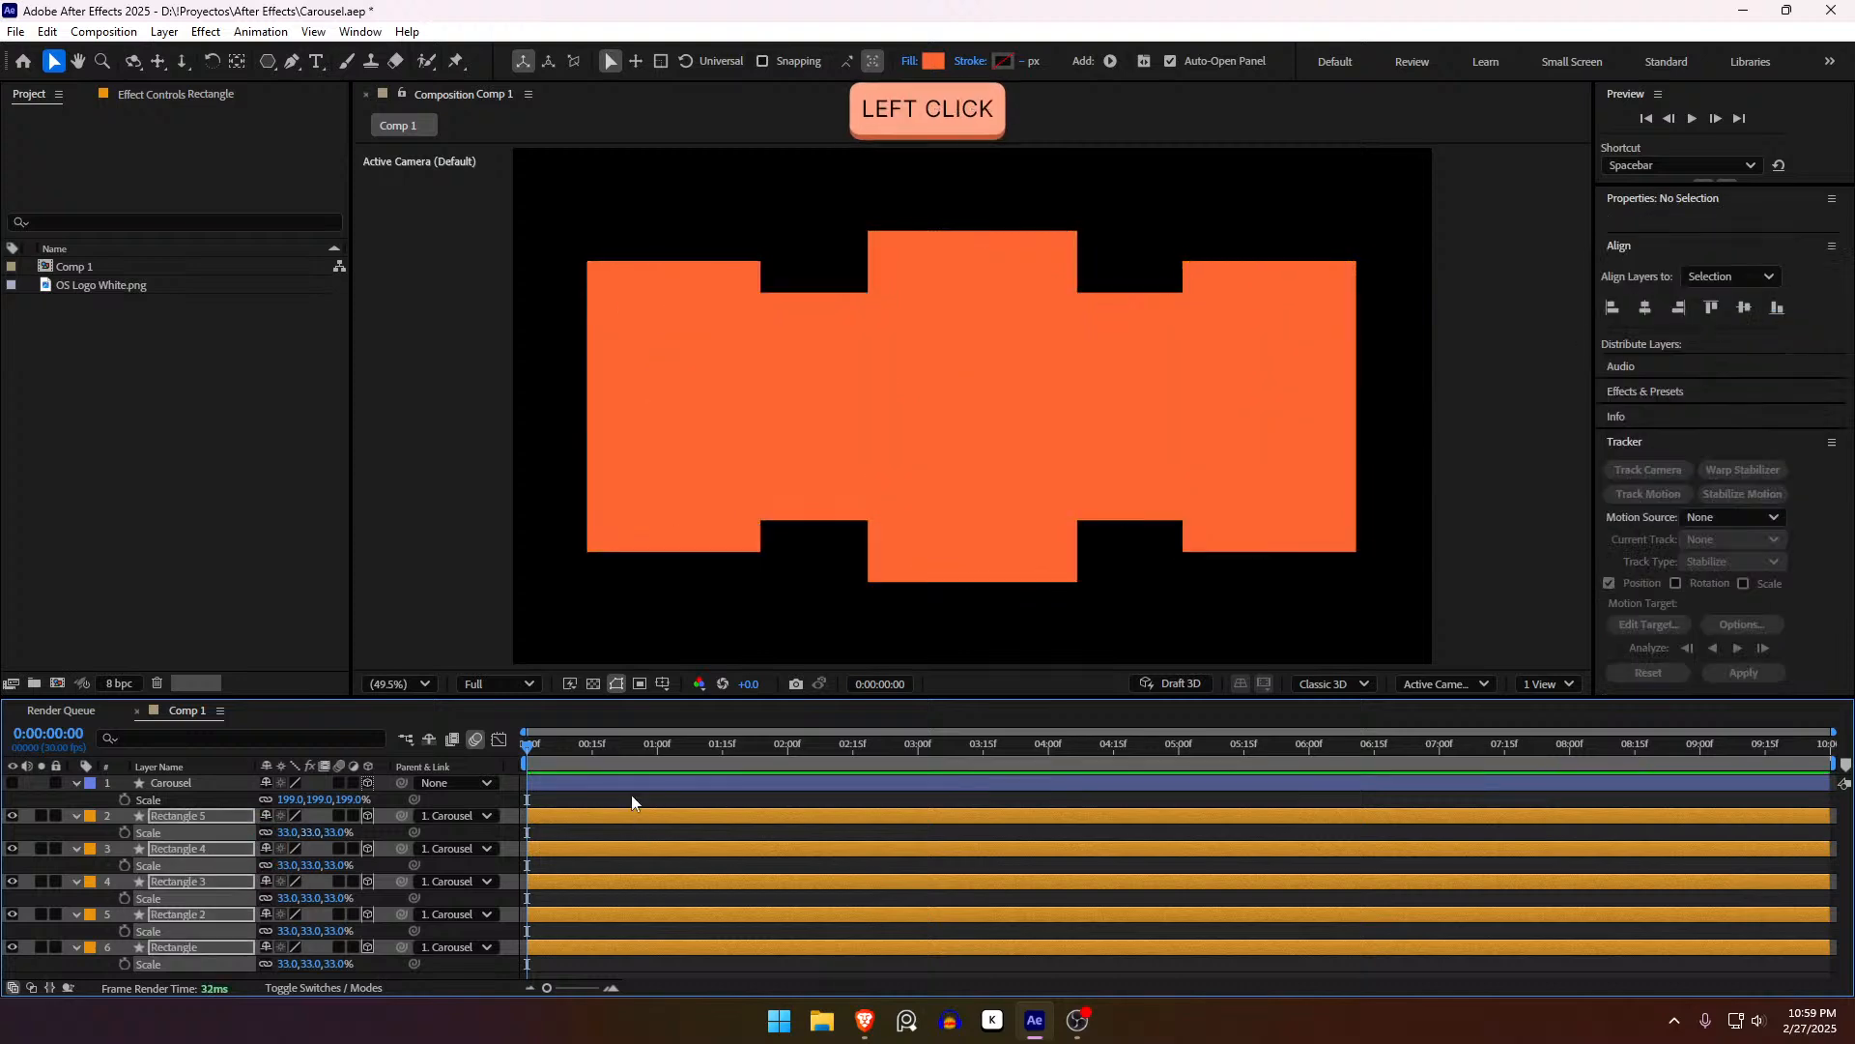
Step: Enlarge the Carousel layer's Scale to 297% to spread the rectangles apart
{"action": "left_click", "coordinate": [194, 785]}
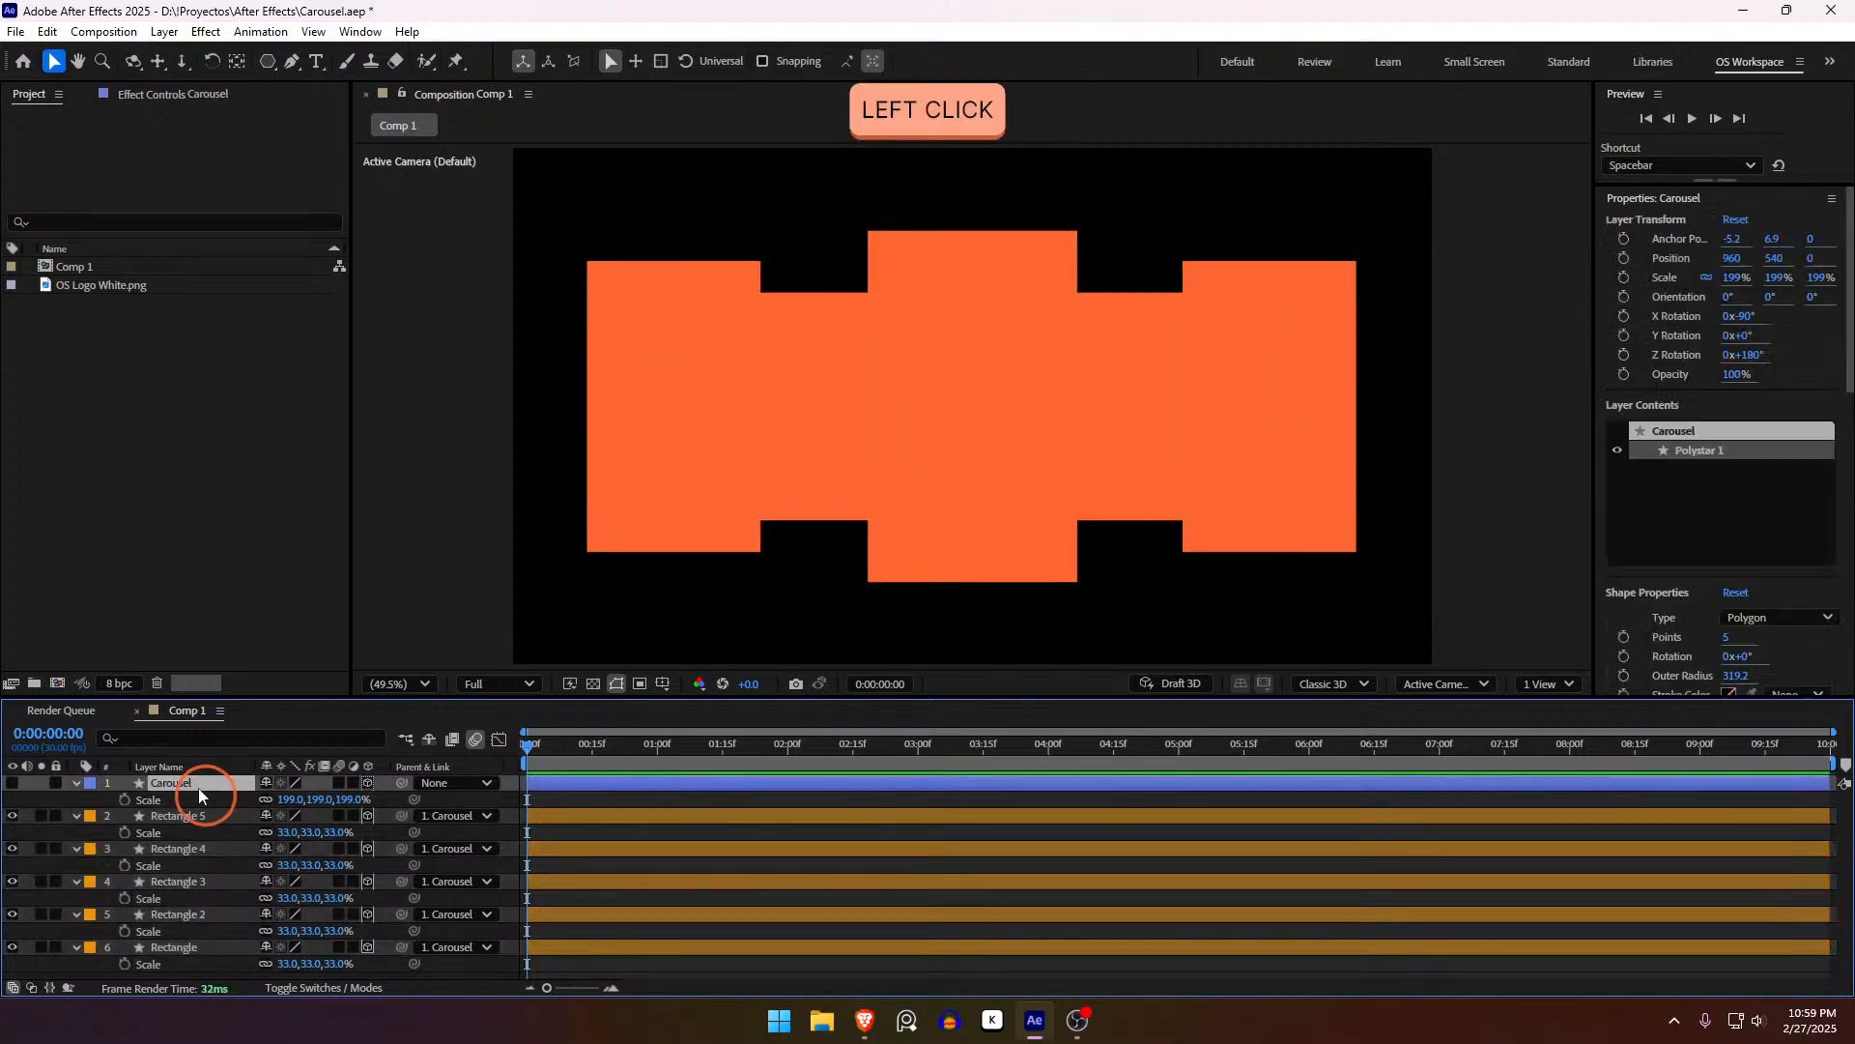
{"action": "left_click", "coordinate": [367, 781]}
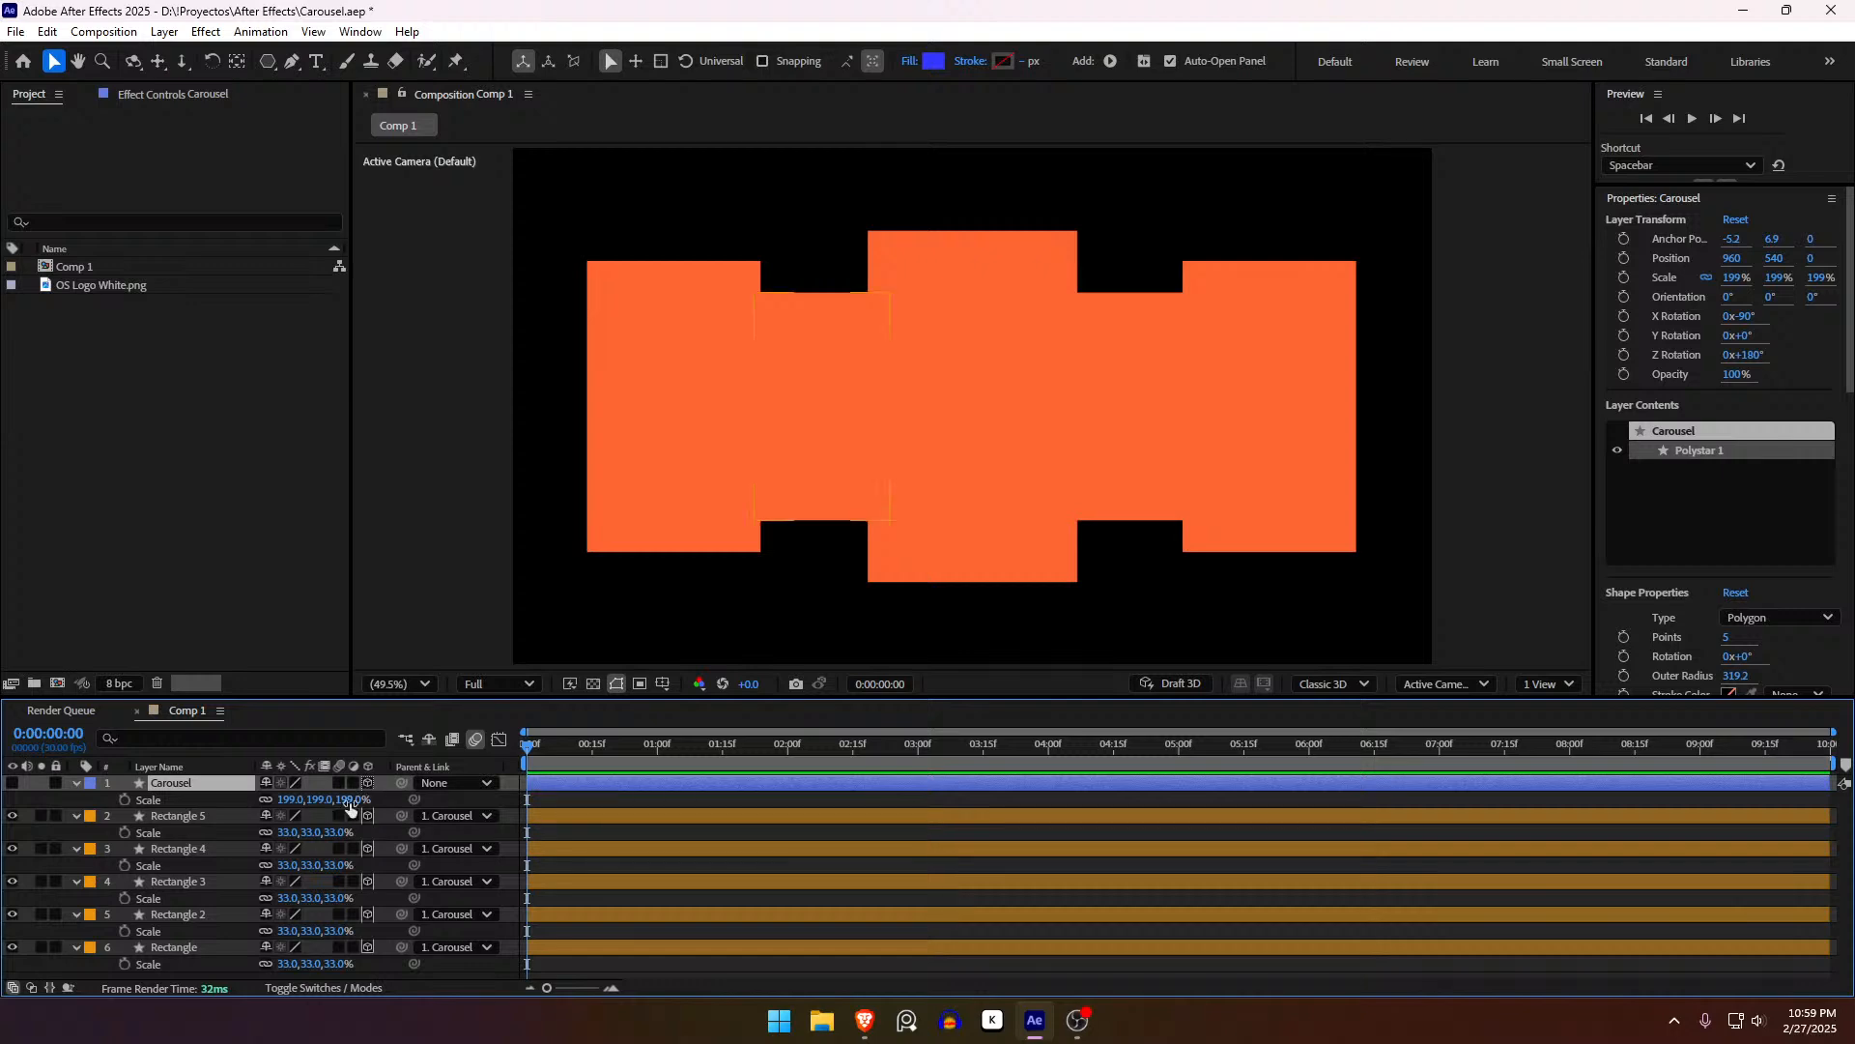
{"action": "left_click", "coordinate": [551, 800]}
{"action": "left_click", "coordinate": [193, 782]}
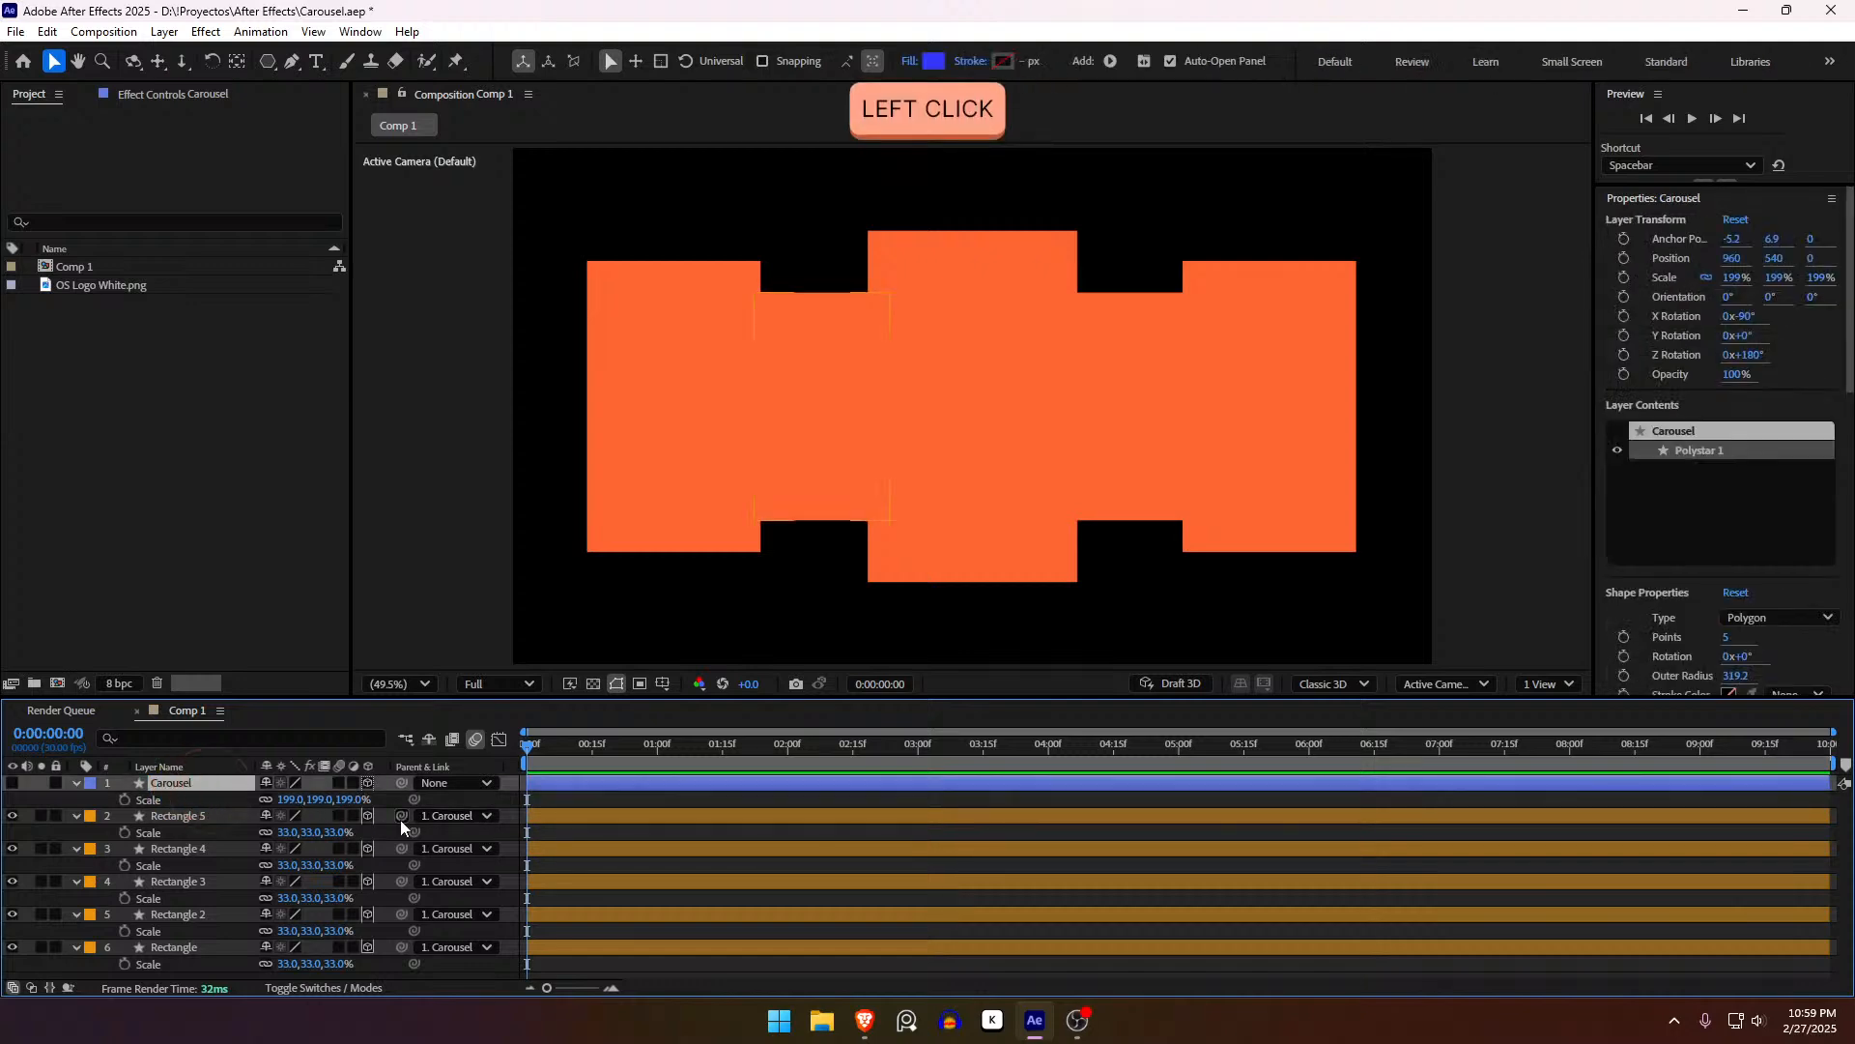
{"action": "left_click_drag", "start_coordinate": [351, 800], "coordinate": [435, 799]}
{"action": "left_click", "coordinate": [206, 815]}
{"action": "left_click", "coordinate": [219, 783]}
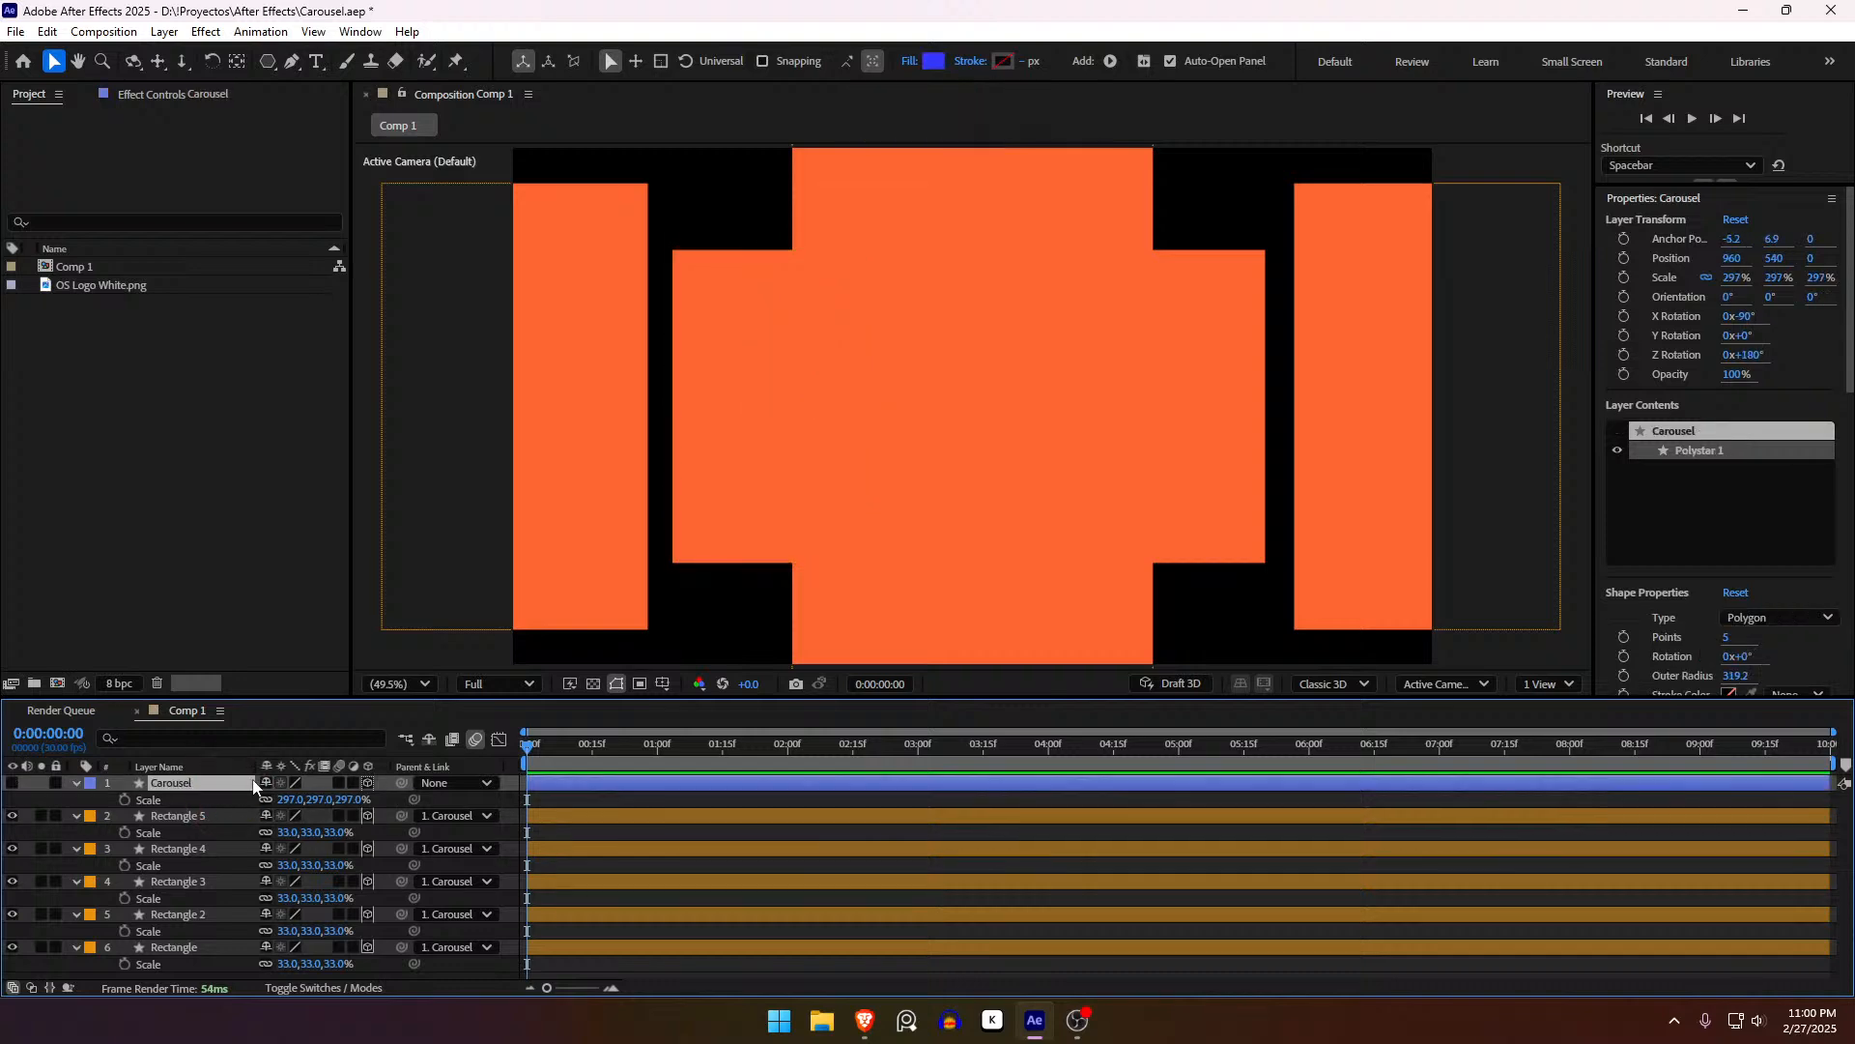
{"action": "left_click", "coordinate": [206, 816]}
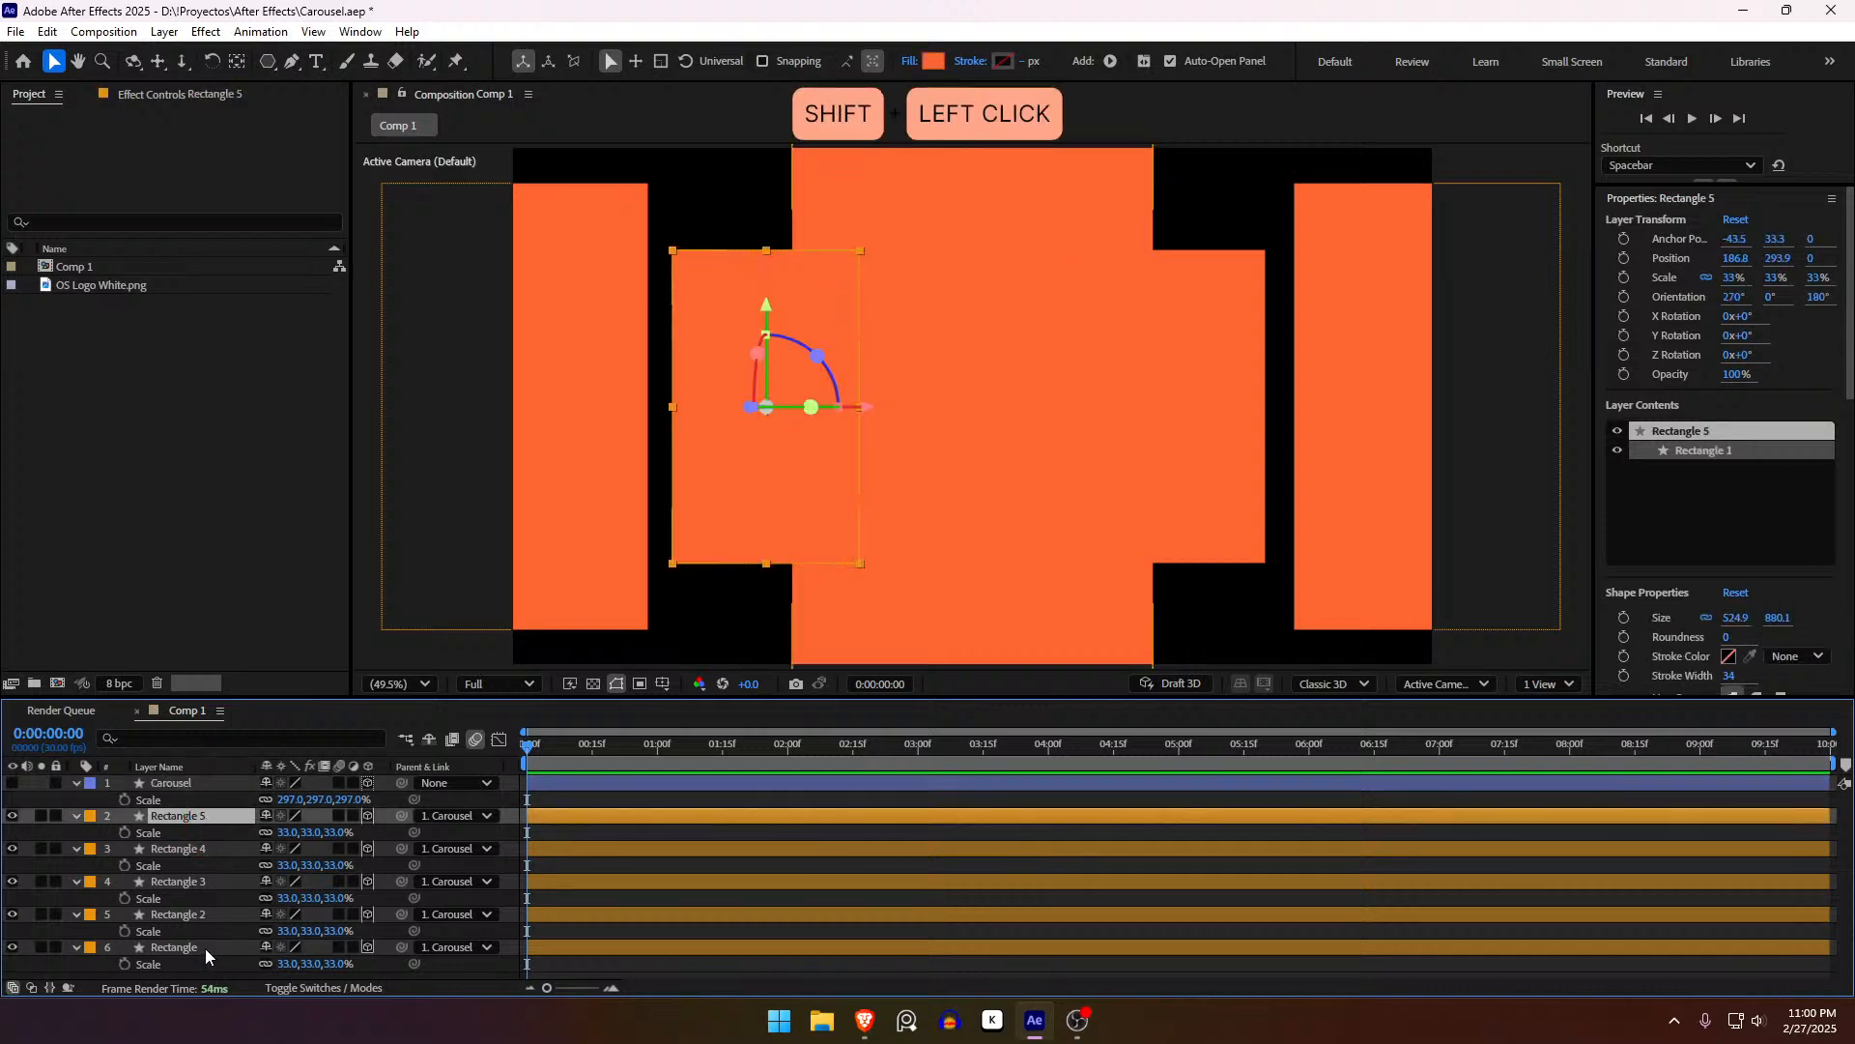
{"action": "left_click", "coordinate": [205, 952], "text": "shift"}
{"action": "mouse_move", "coordinate": [333, 964]}
{"action": "left_mouse_down"}
{"action": "mouse_move", "coordinate": [300, 965]}
{"action": "mouse_move", "coordinate": [327, 969]}
{"action": "left_mouse_up"}
{"action": "key", "text": "ctrl+z"}
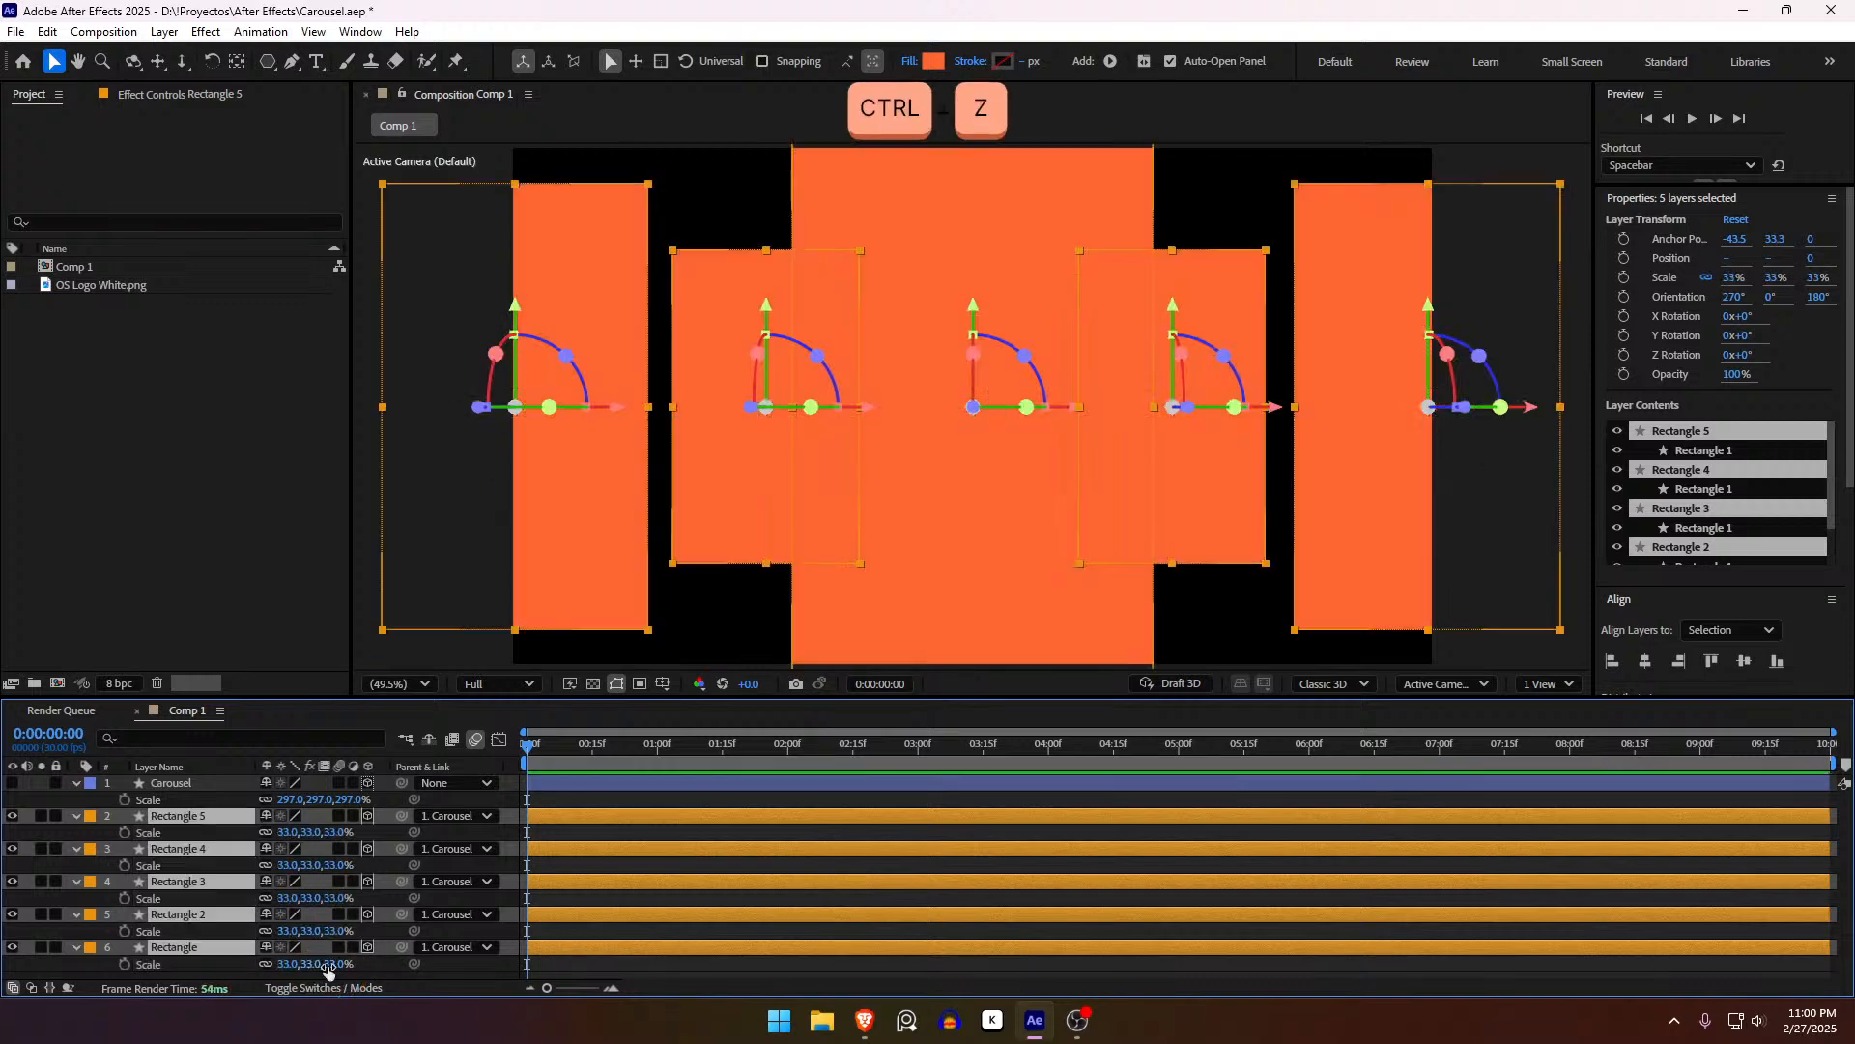
Step: Set the Carousel layer's Scale to 200%
{"action": "left_click", "coordinate": [284, 800]}
{"action": "type", "text": "200"}
{"action": "key", "text": "Return"}
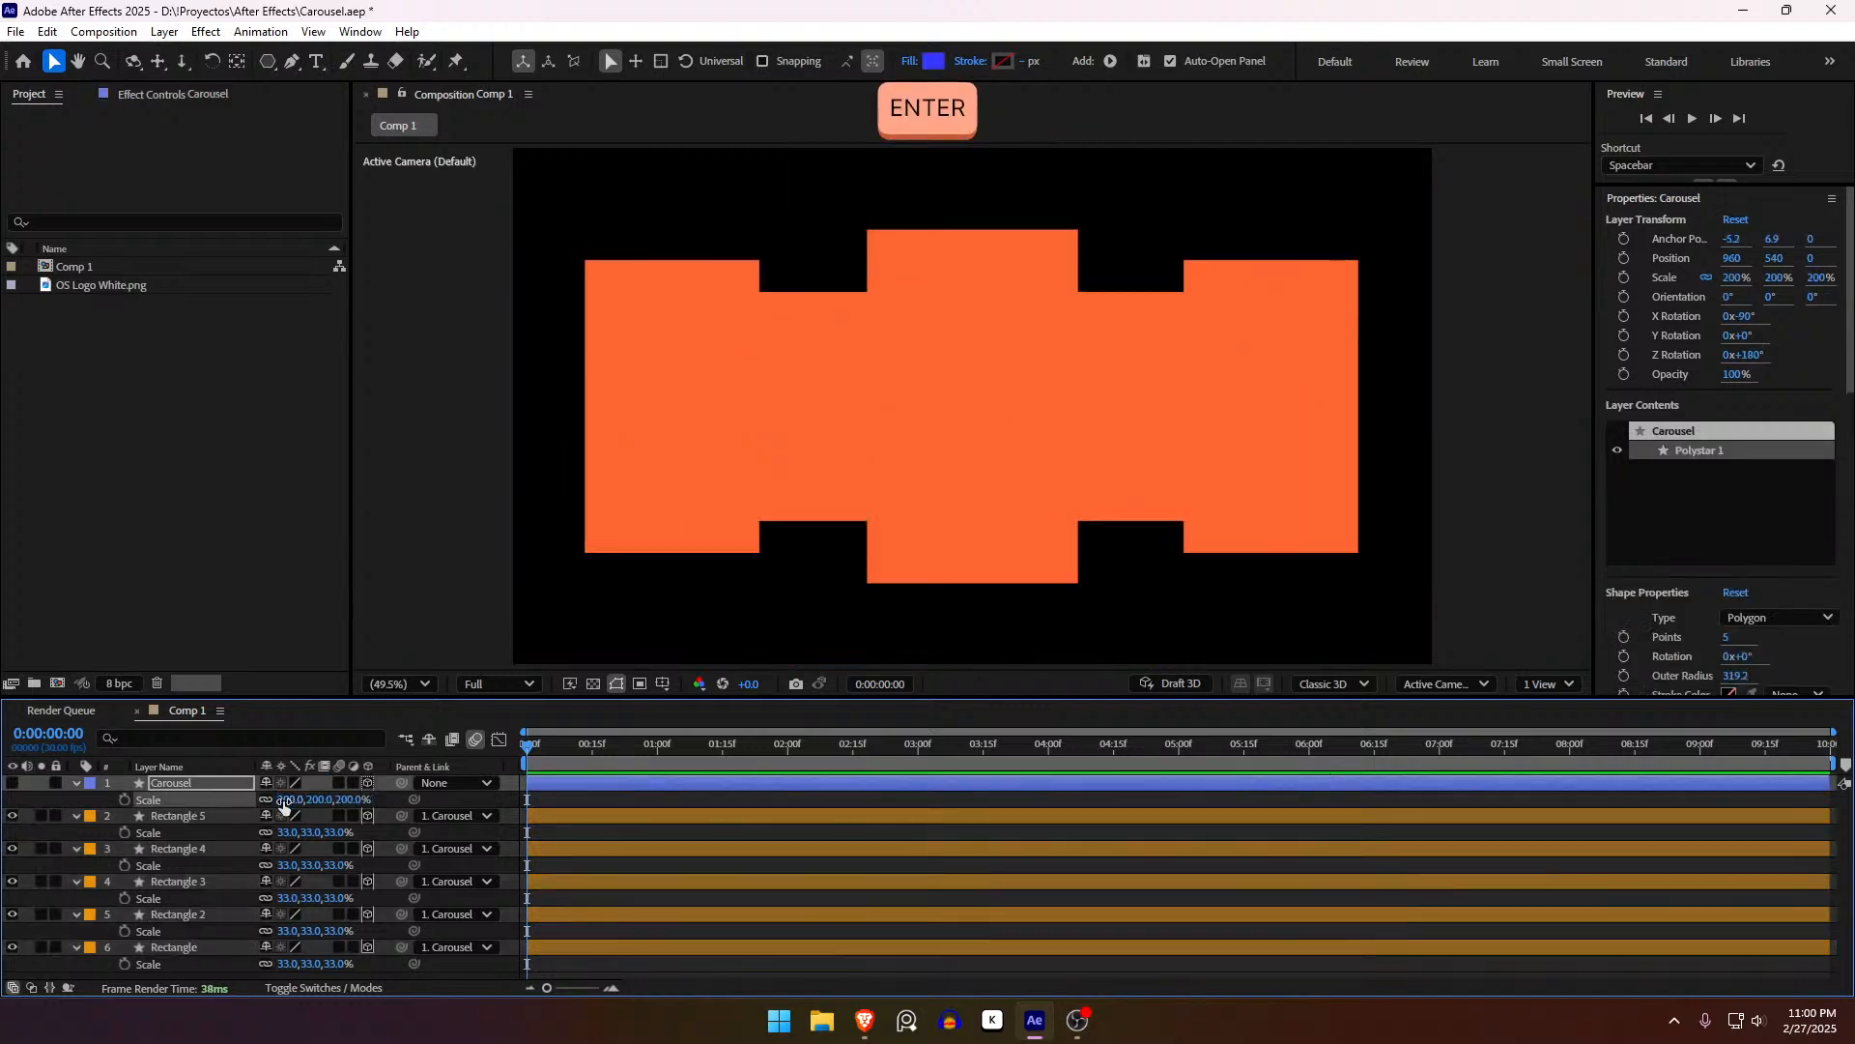
Step: Try a Scale of 32% on the five rectangle layers and undo it
{"action": "left_click", "coordinate": [219, 816]}
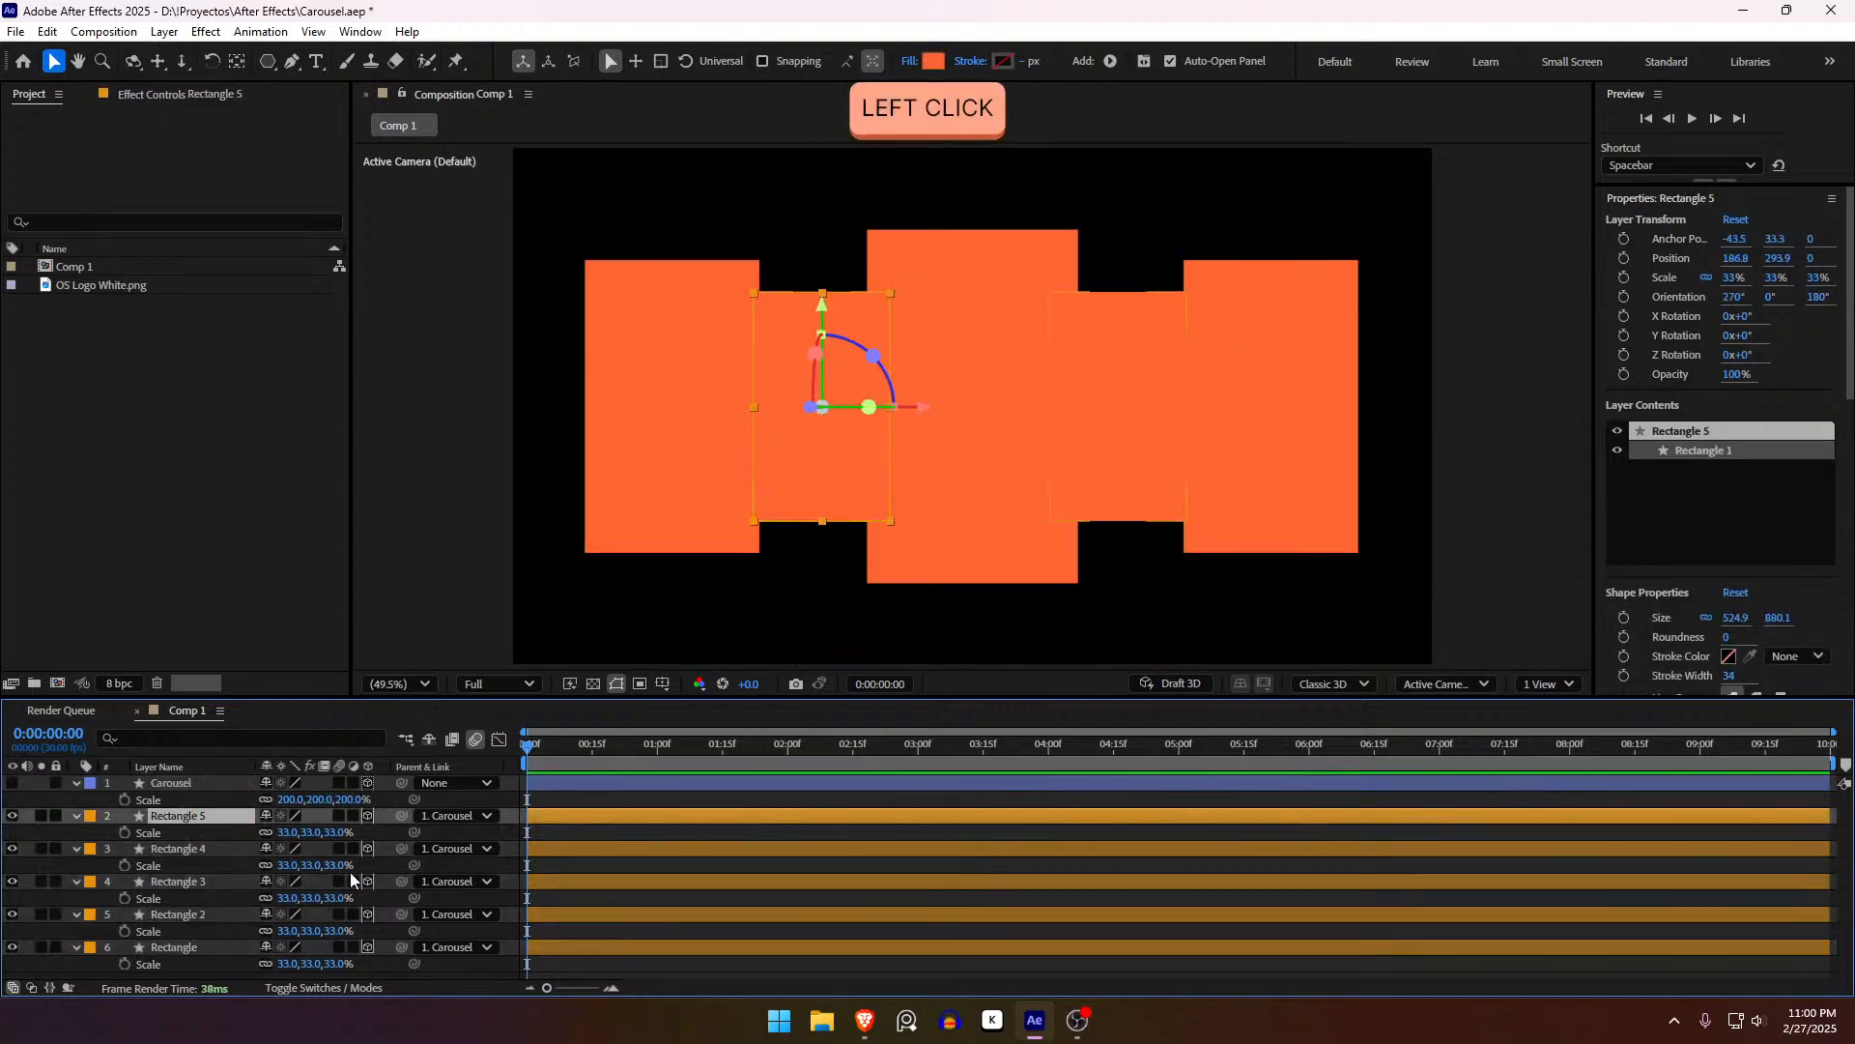
{"action": "left_click", "coordinate": [174, 949], "text": "shift"}
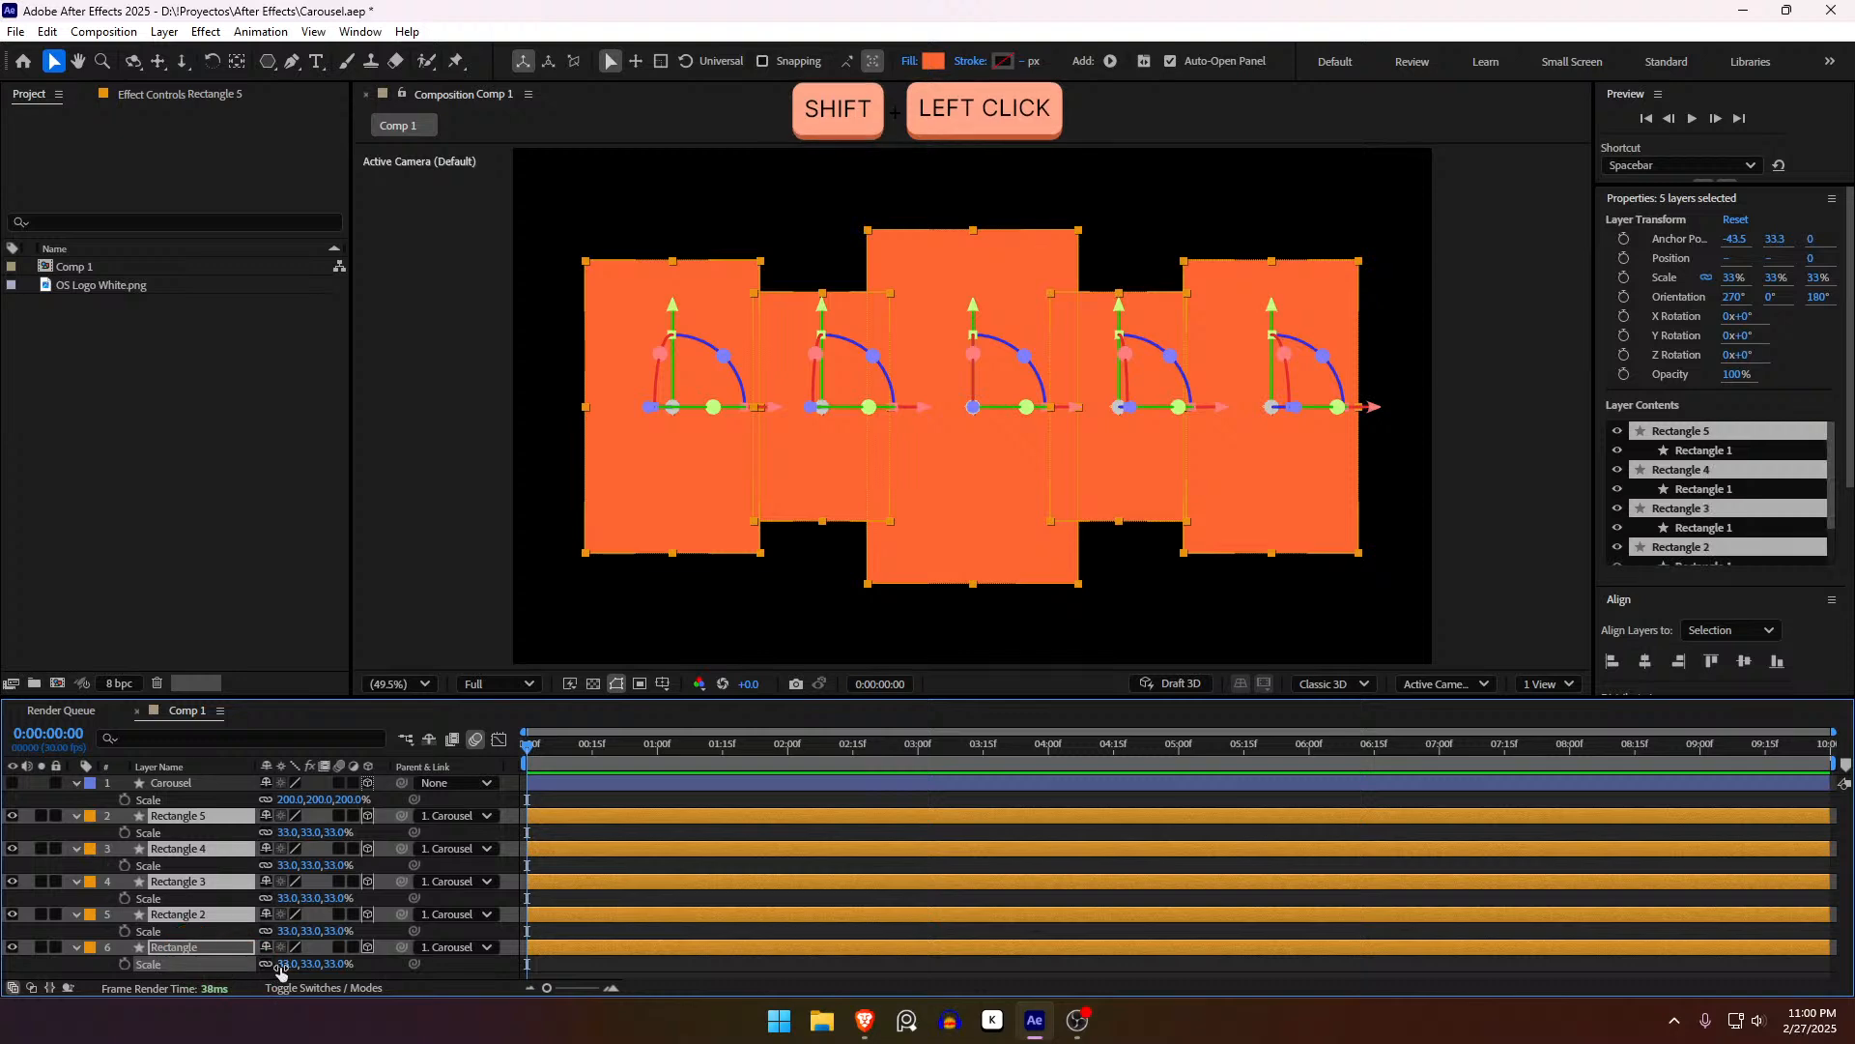
{"action": "left_click_drag", "start_coordinate": [289, 964], "coordinate": [278, 965]}
{"action": "key", "text": "ctrl+z"}
{"action": "left_click", "coordinate": [241, 952]}
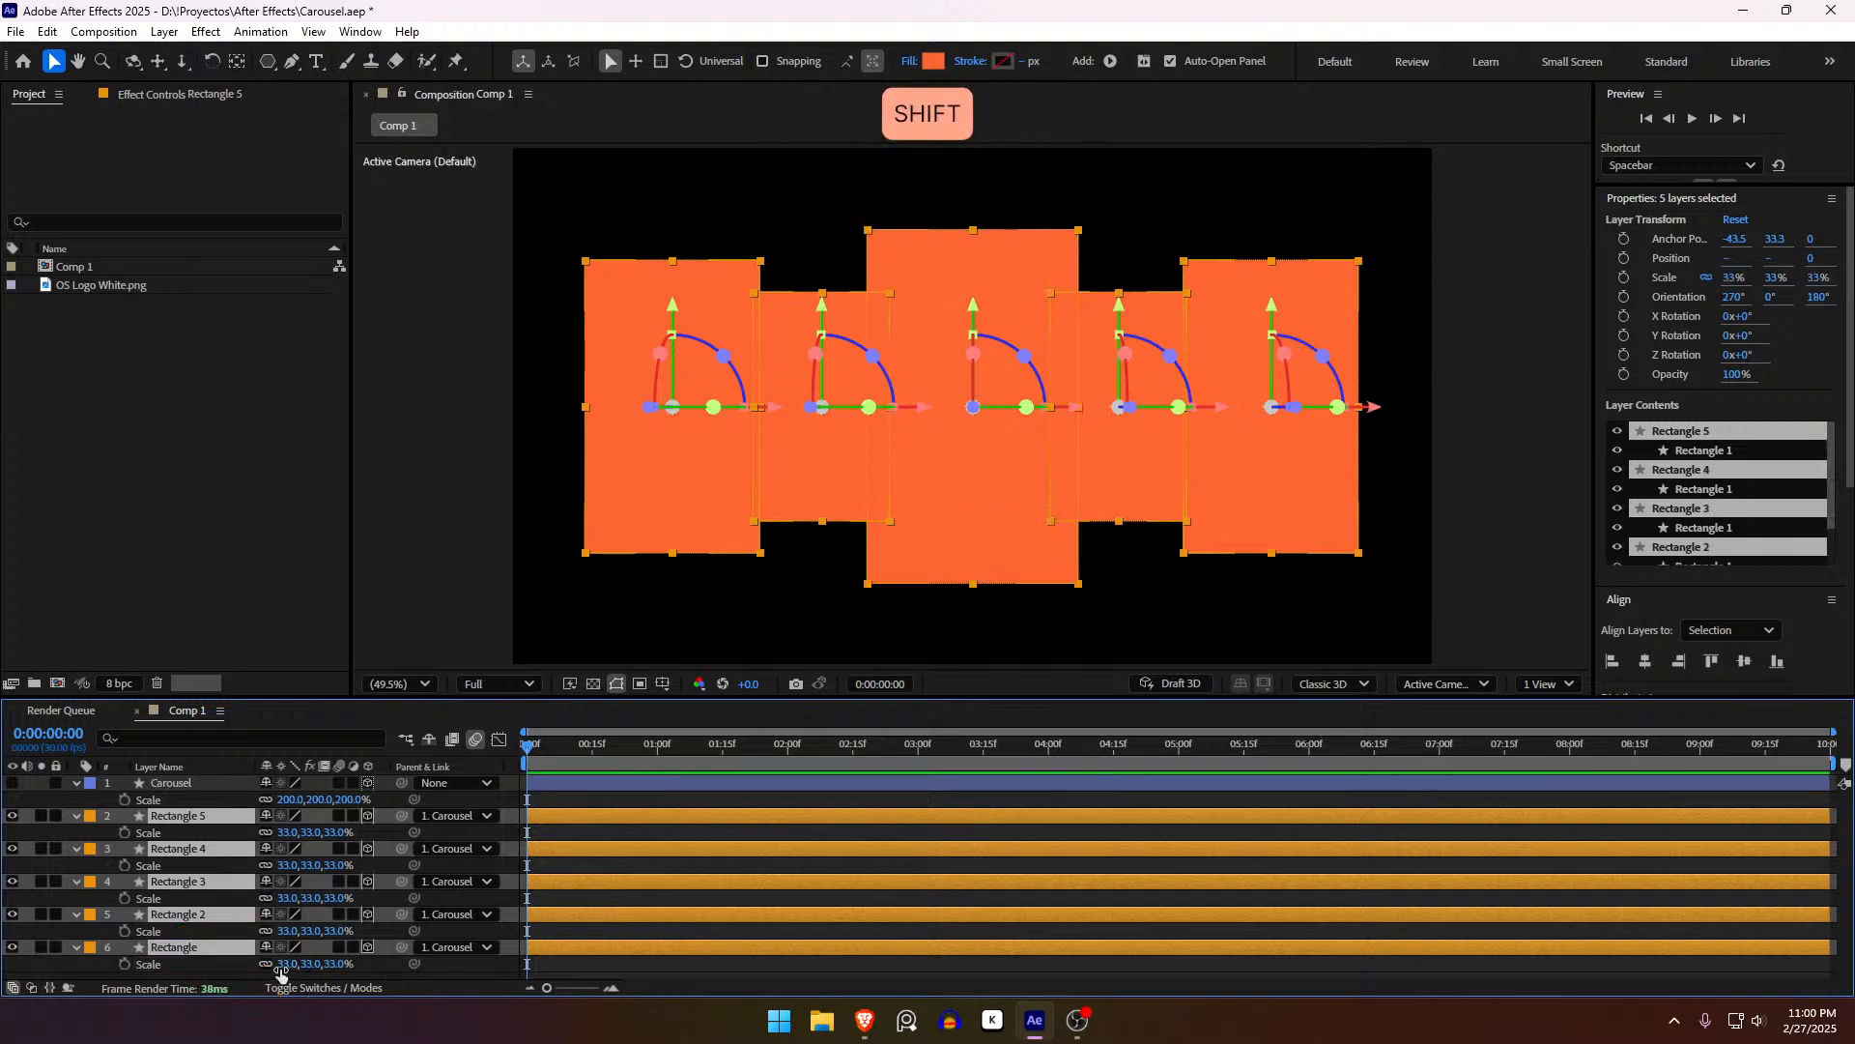
{"action": "left_click_drag", "start_coordinate": [288, 969], "coordinate": [288, 964]}
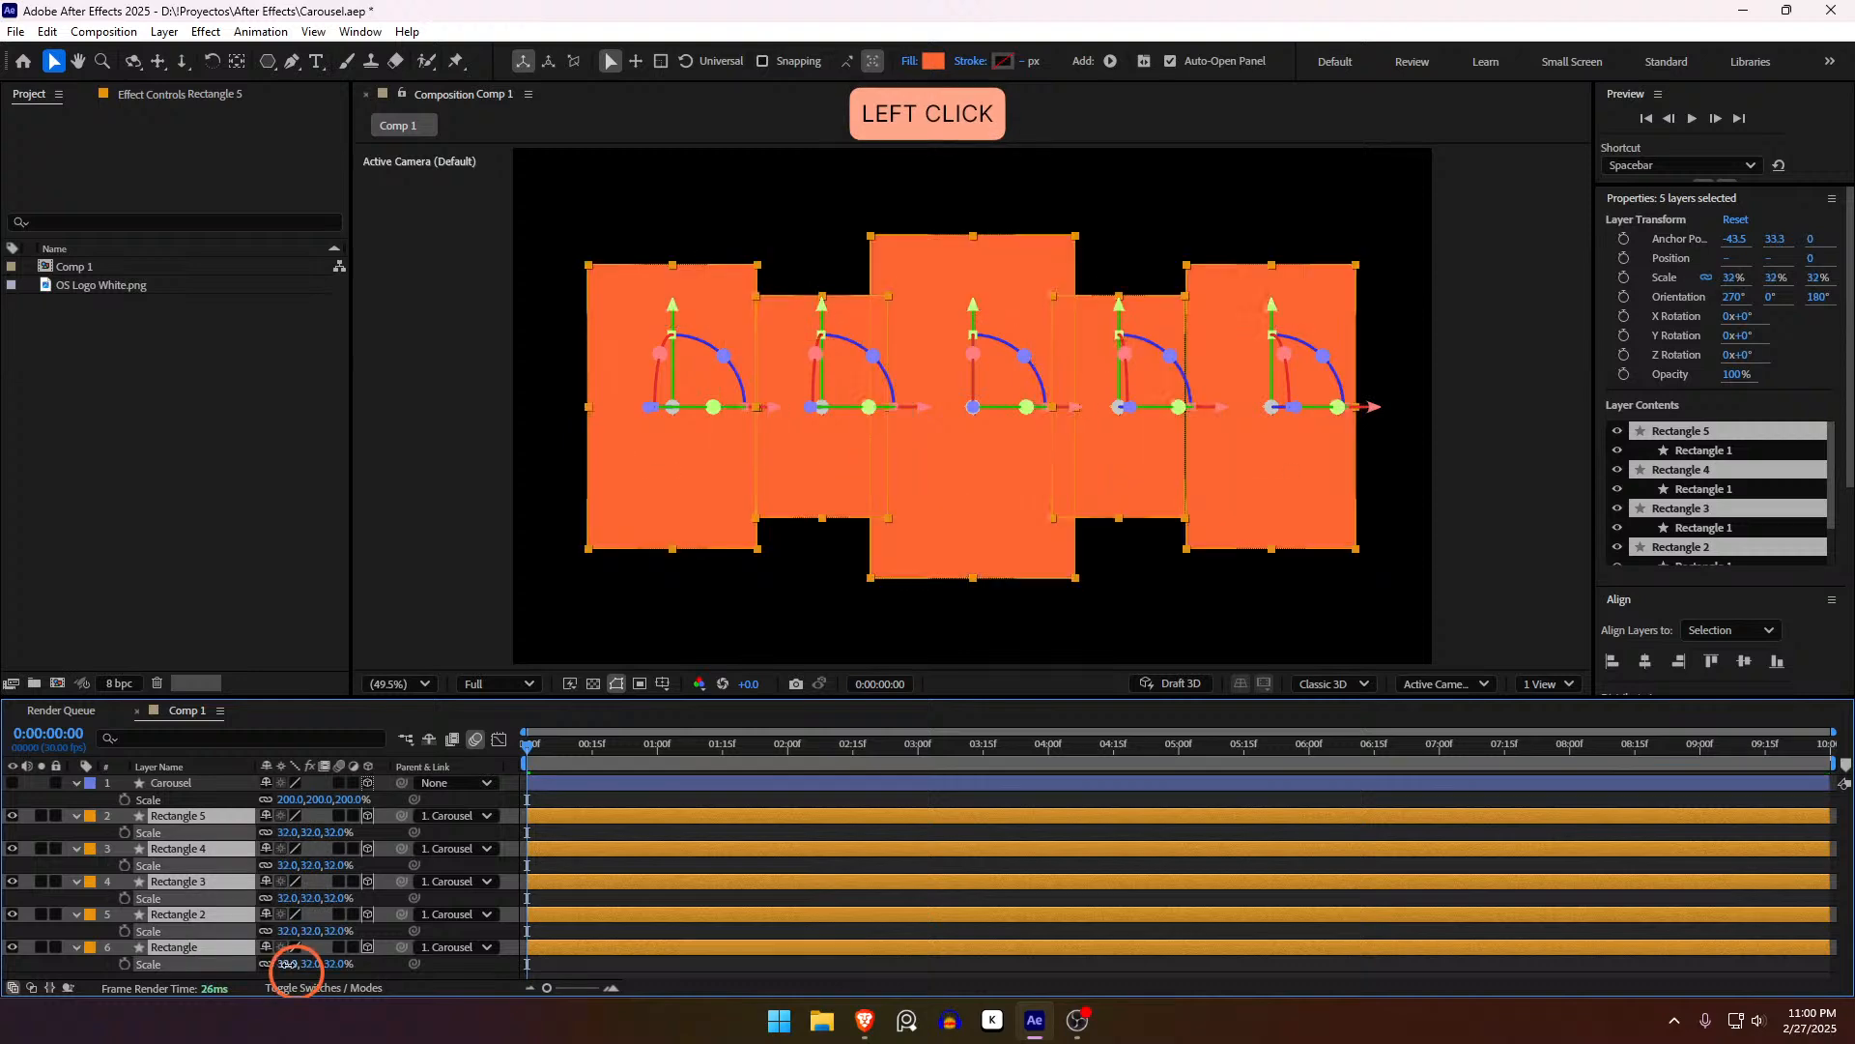
{"action": "left_click_drag", "start_coordinate": [288, 964], "coordinate": [289, 965]}
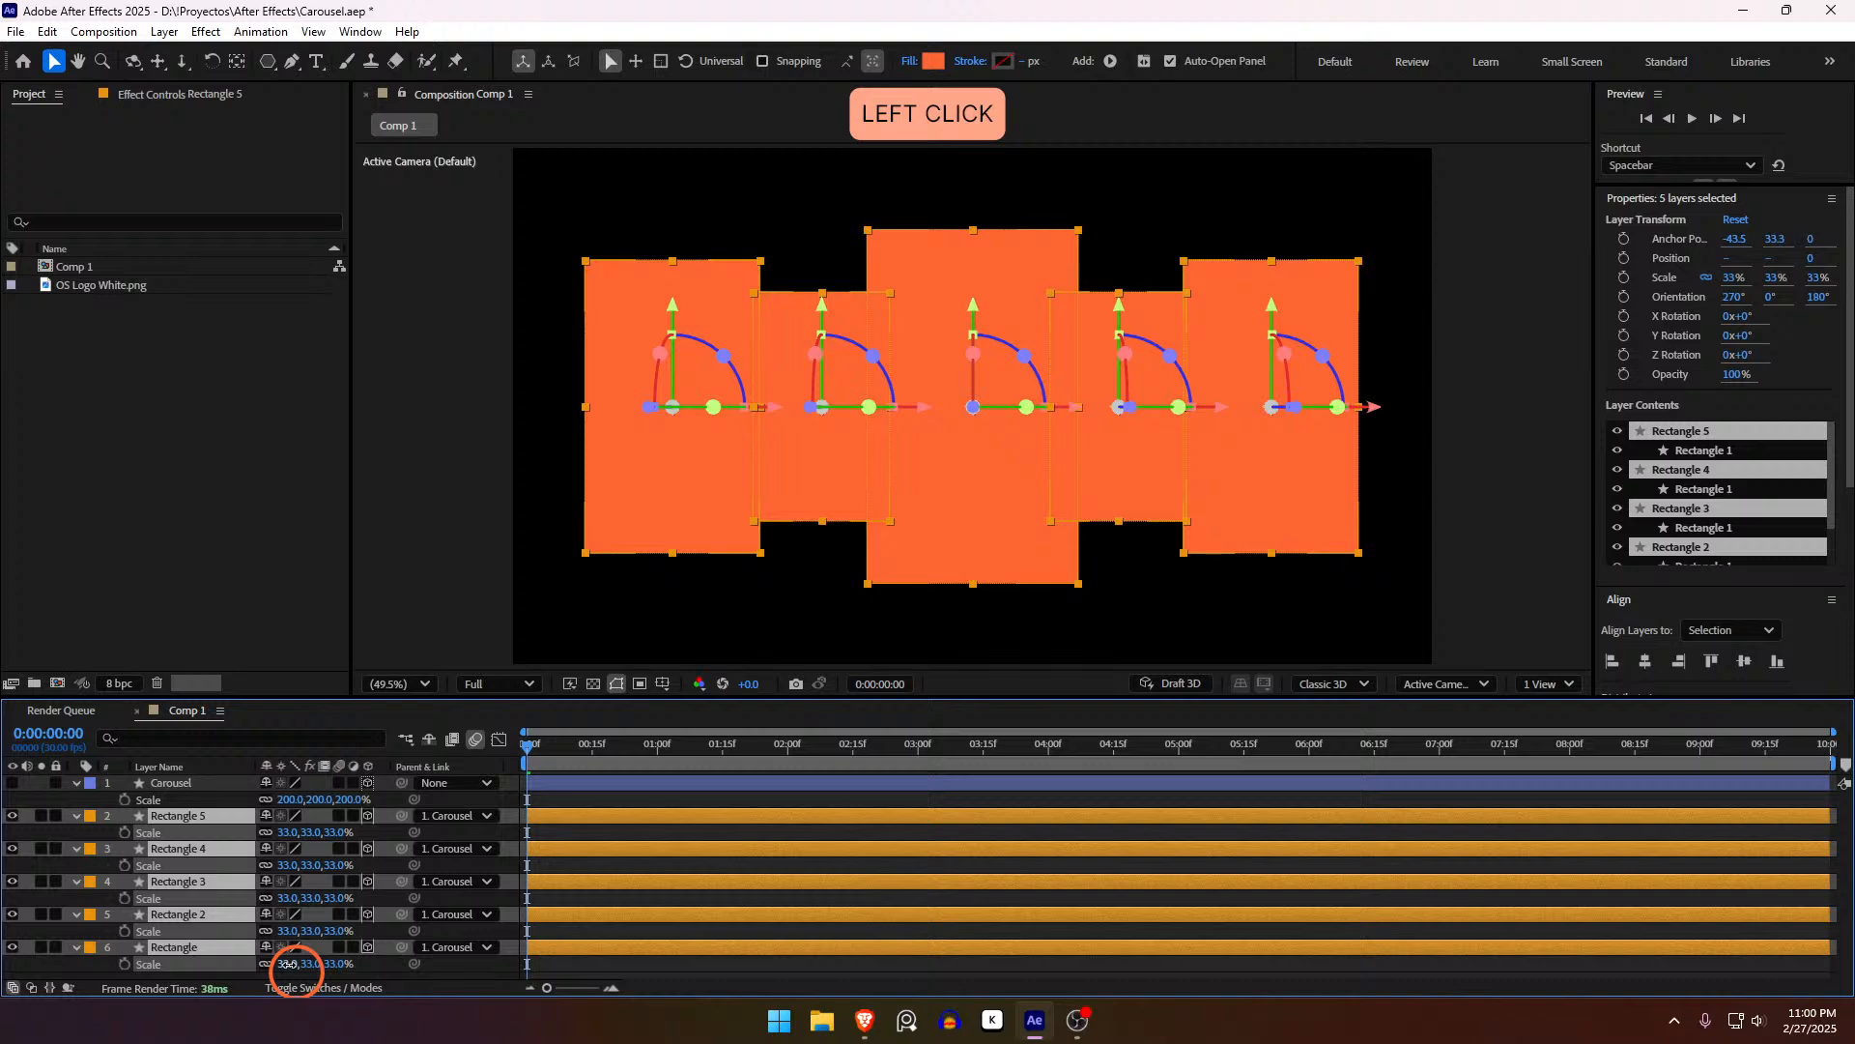
{"action": "key", "text": "ctrl+z"}
Step: Set the Carousel layer's Scale to 240% and select only the Rectangle layer
{"action": "left_click", "coordinate": [290, 799]}
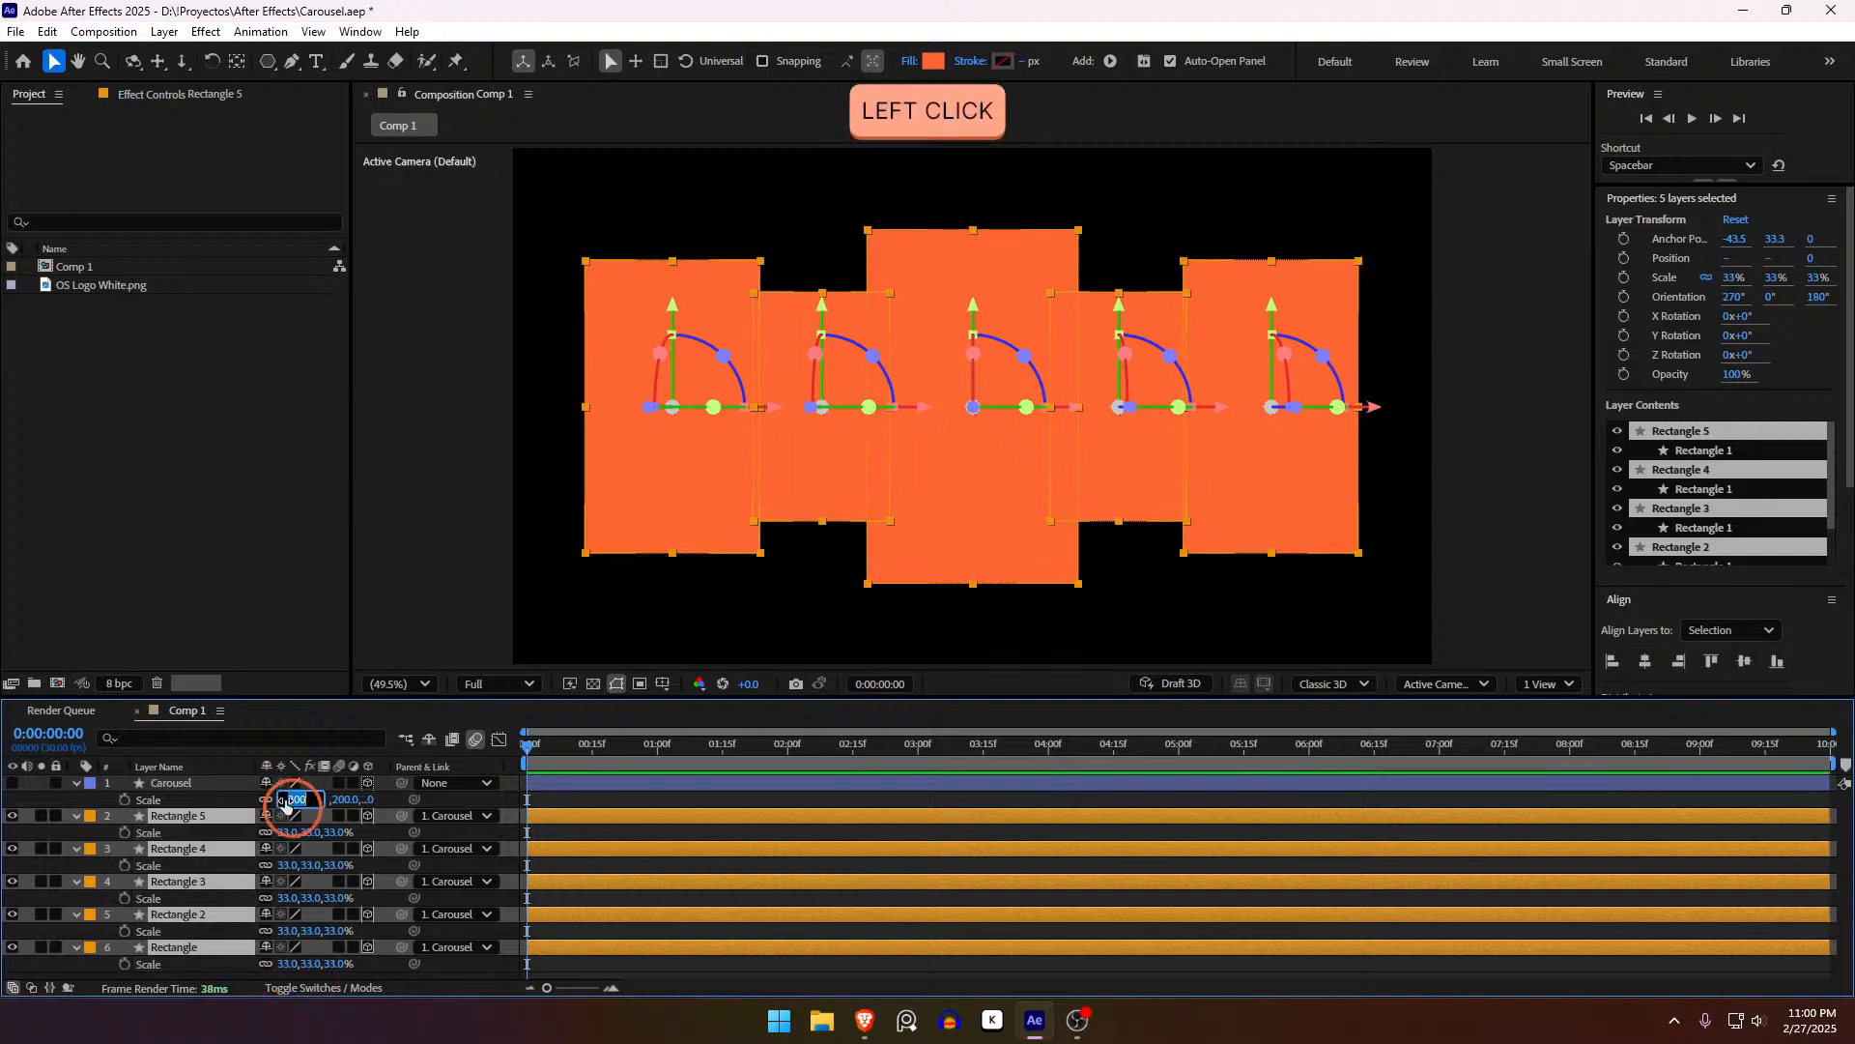
{"action": "type", "text": "240"}
{"action": "key", "text": "Return"}
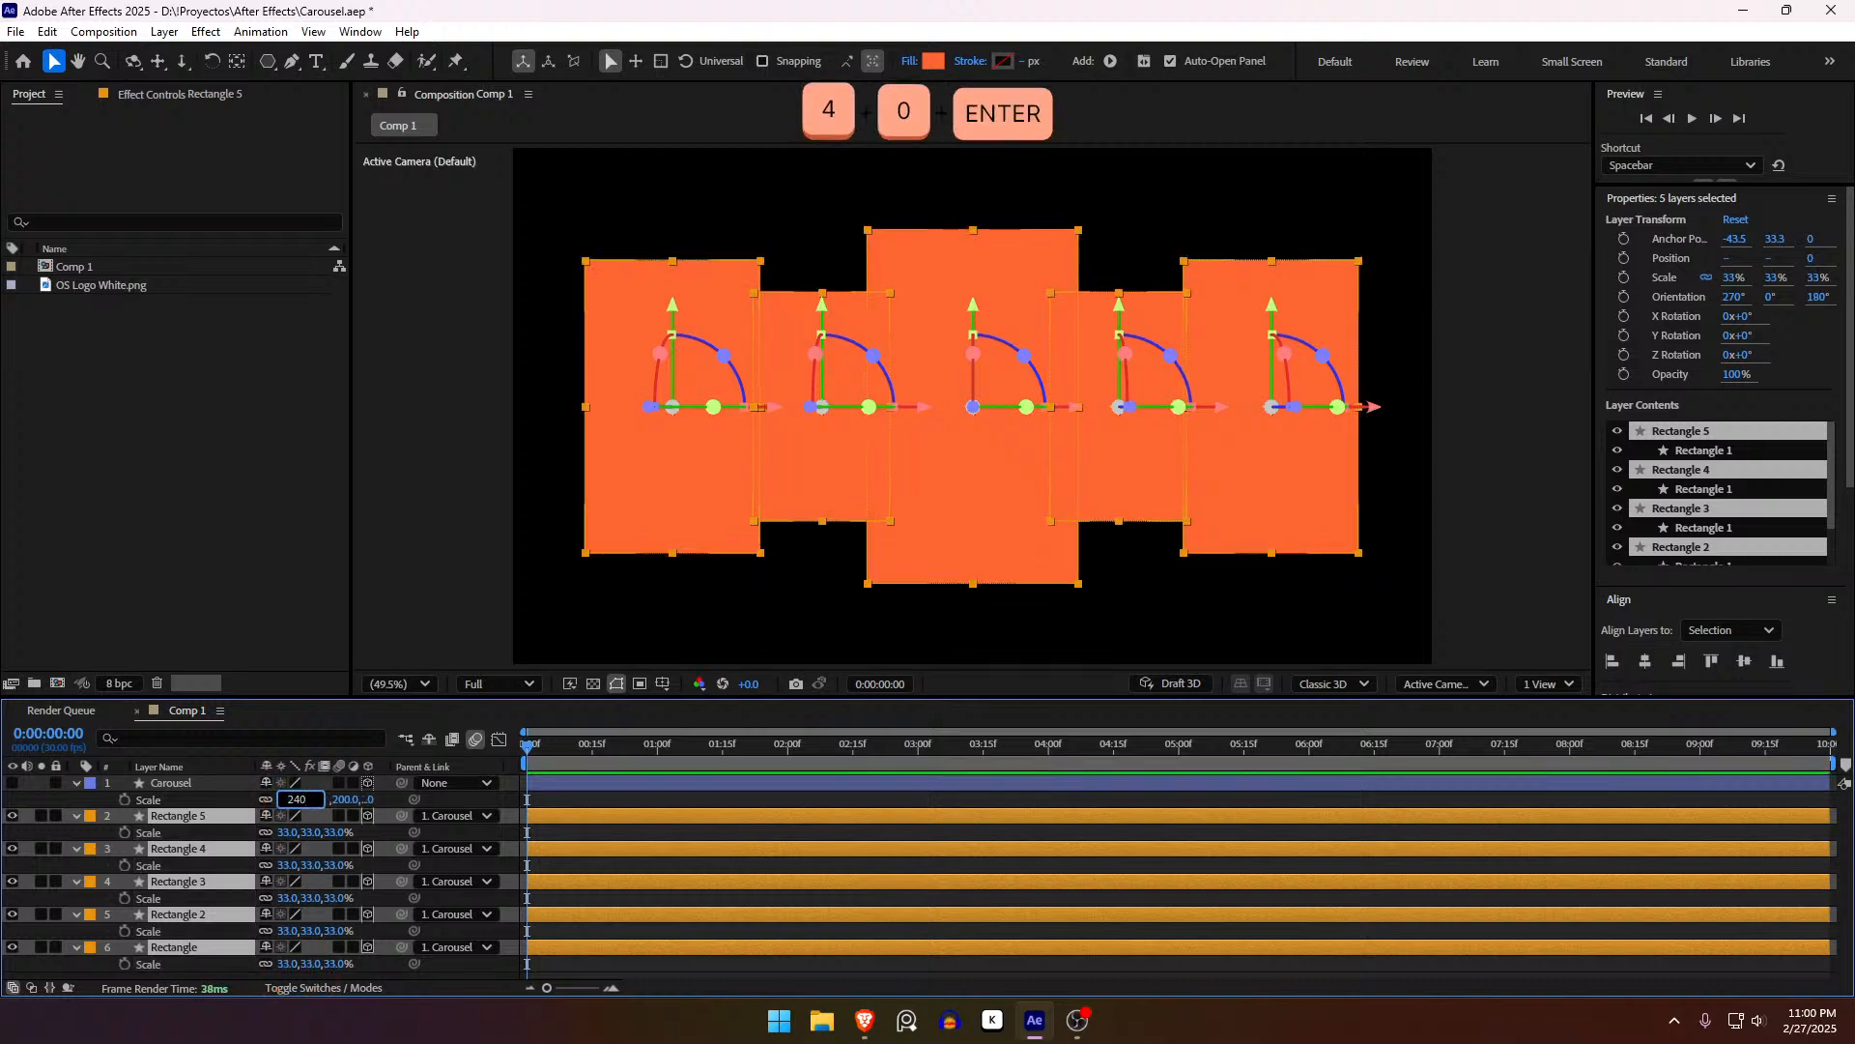
{"action": "left_click", "coordinate": [232, 942]}
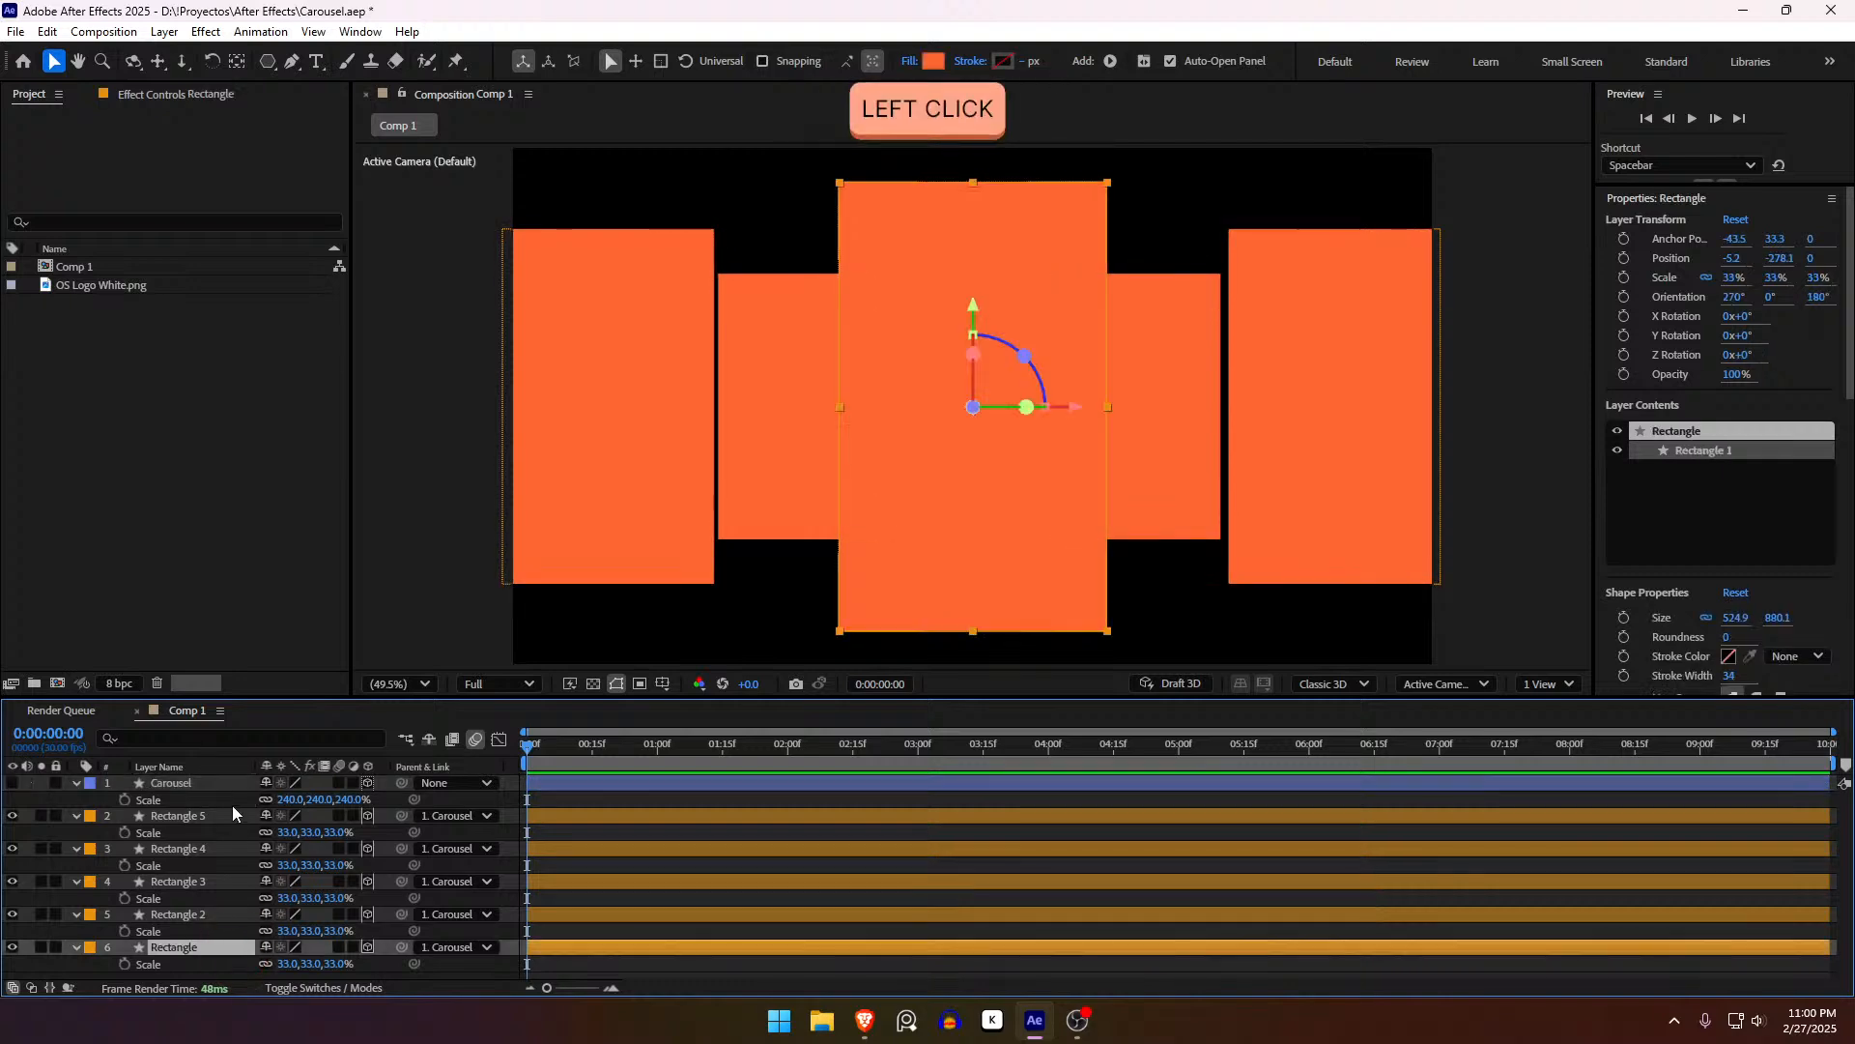
Step: Set the Scale of all five rectangle layers to 25%
{"action": "left_click", "coordinate": [246, 817], "text": "shift"}
{"action": "left_click", "coordinate": [286, 832]}
{"action": "type", "text": "25"}
{"action": "key", "text": "Return"}
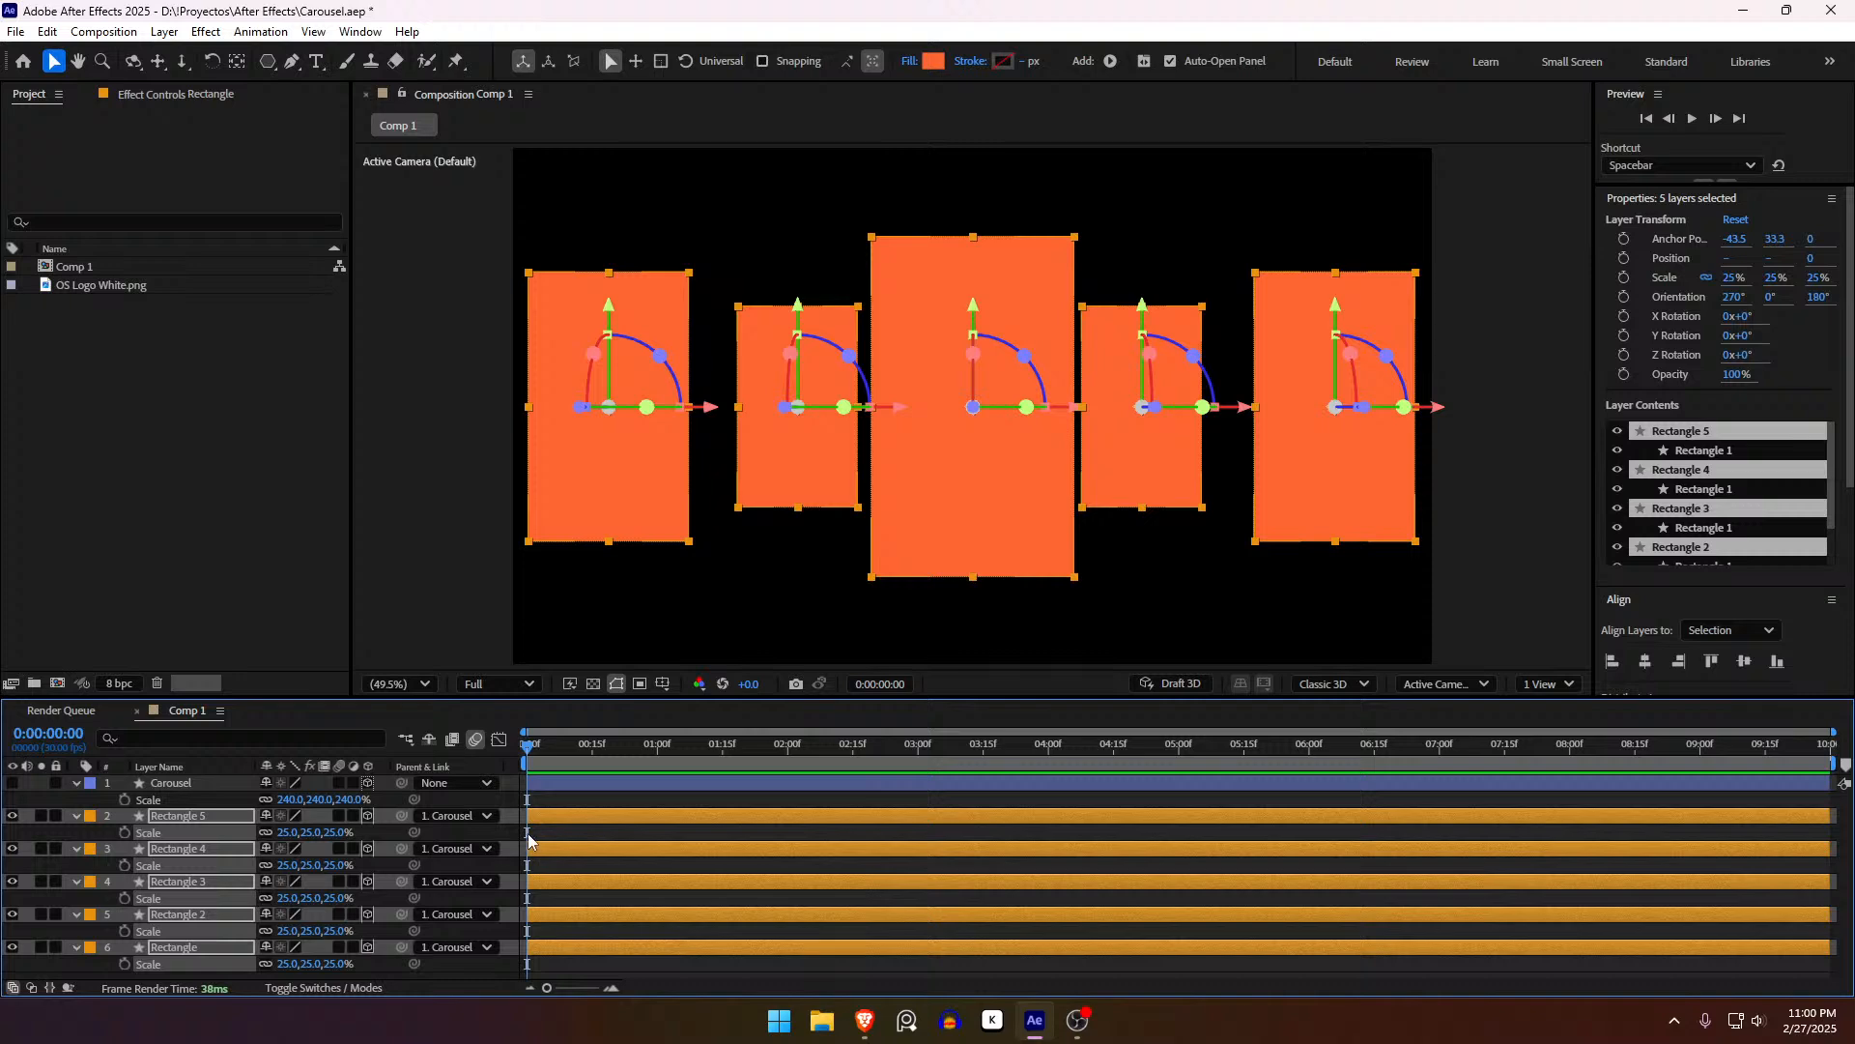
Step: Set the Carousel layer's Scale to 210% and the five rectangle layers' Scale to 28%, and collapse the Scale properties
{"action": "left_click_drag", "start_coordinate": [288, 799], "coordinate": [259, 799]}
{"action": "left_click", "coordinate": [207, 817]}
{"action": "left_click", "coordinate": [228, 950], "text": "shift"}
{"action": "left_click_drag", "start_coordinate": [286, 963], "coordinate": [287, 964]}
{"action": "left_click", "coordinate": [862, 837]}
{"action": "key", "text": "s"}
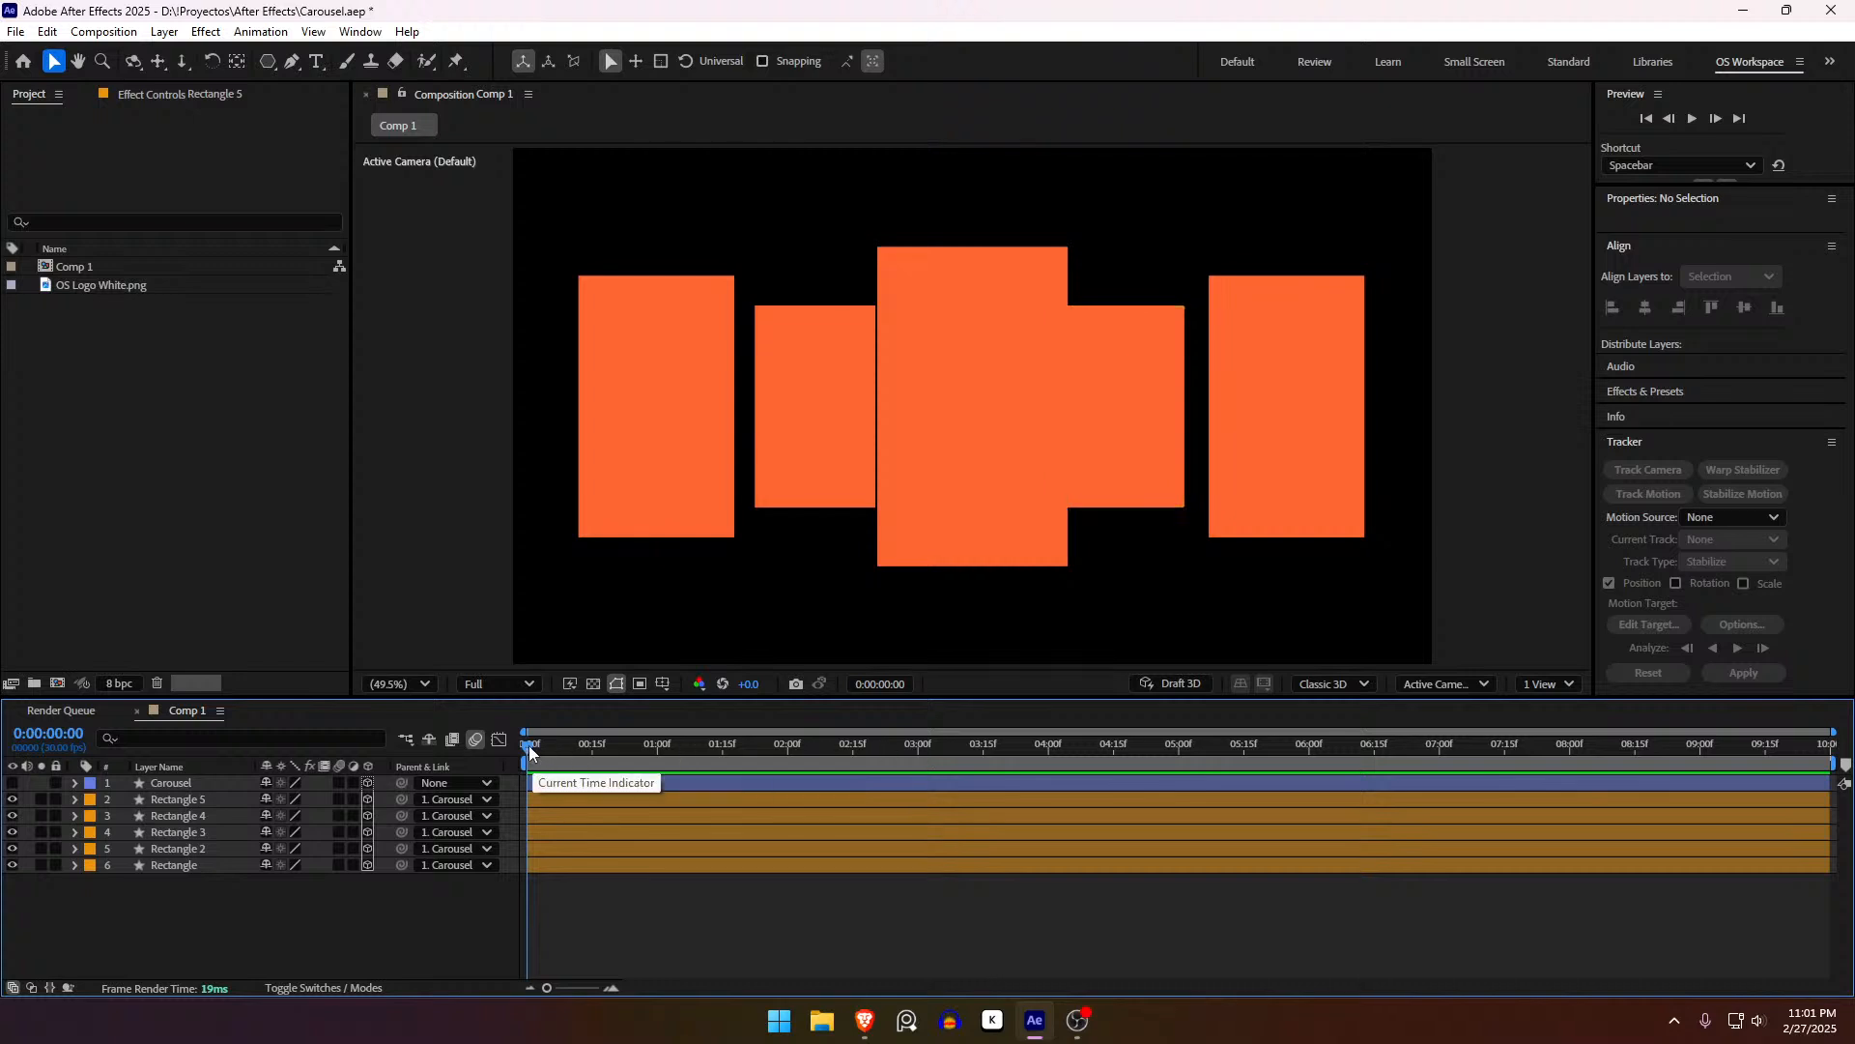
Step: Try a Z Rotation of 231° on the Carousel layer at frame 10 and undo it
{"action": "left_click_drag", "start_coordinate": [538, 758], "coordinate": [576, 762]}
{"action": "left_click", "coordinate": [583, 780]}
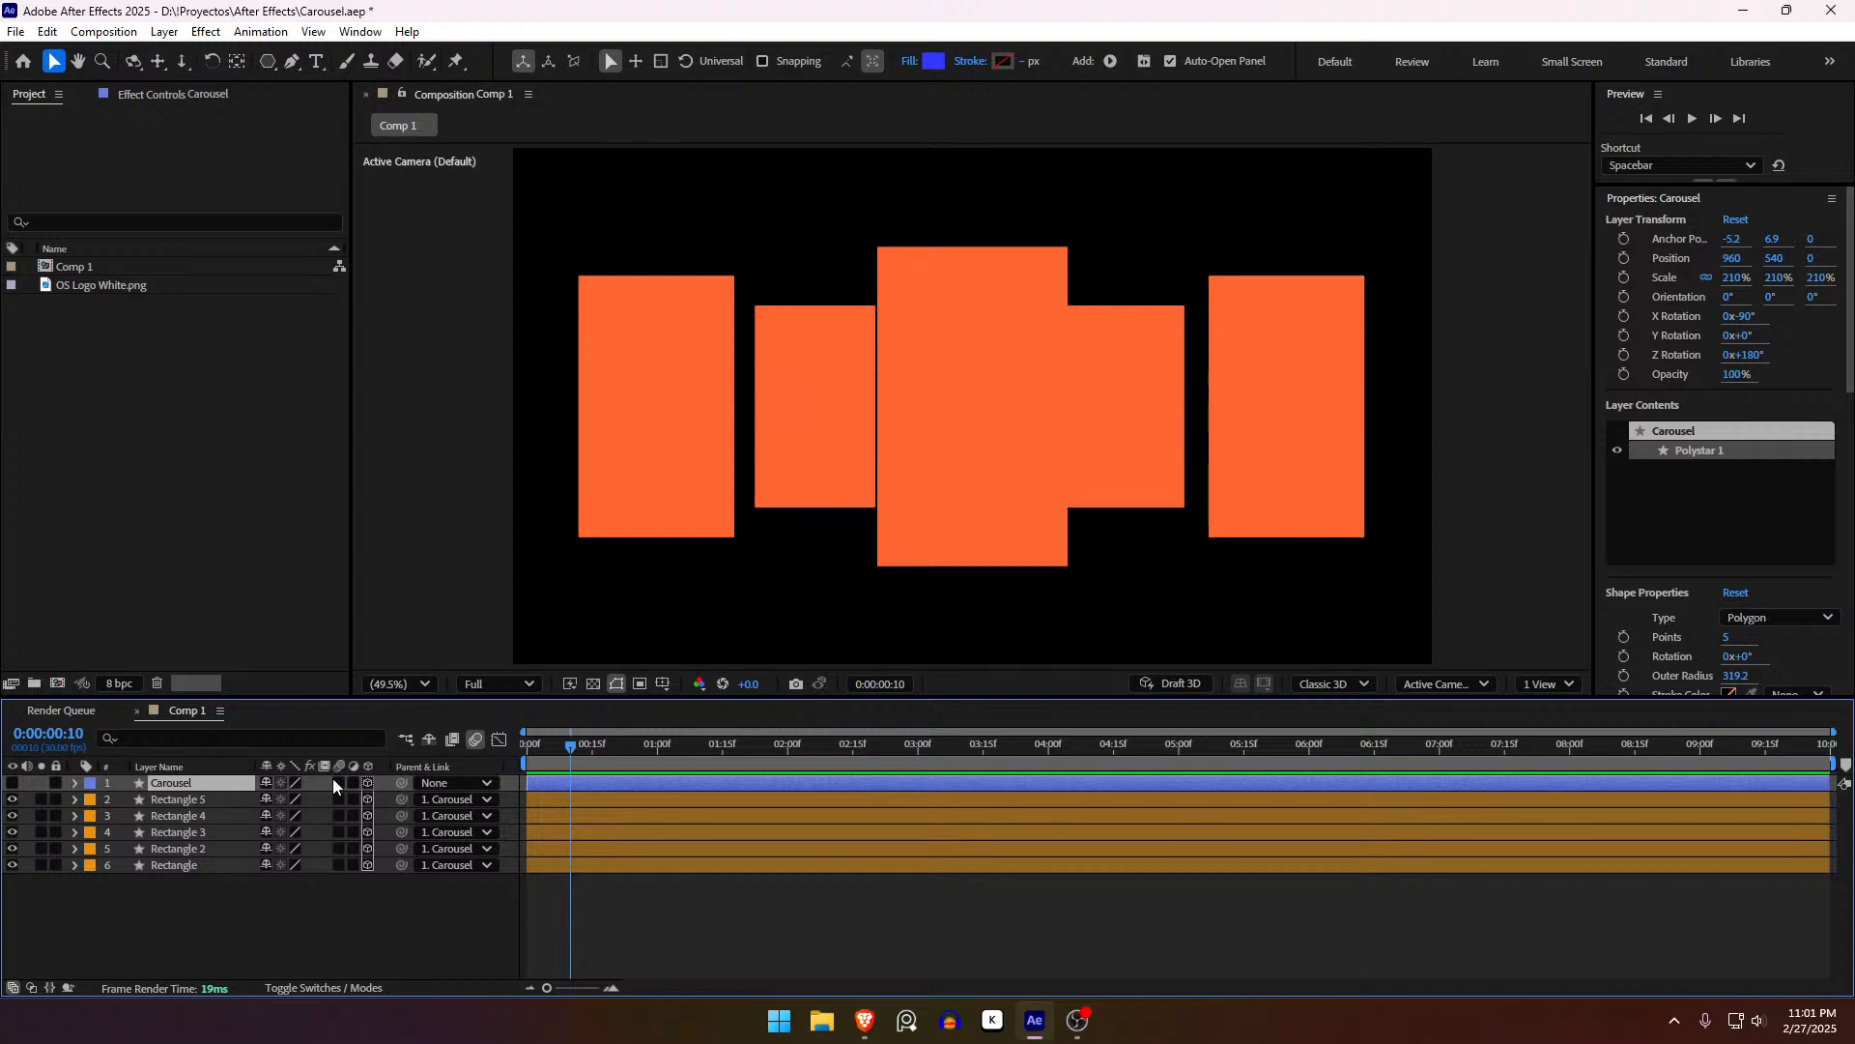
{"action": "key", "text": "r"}
{"action": "key", "text": "r"}
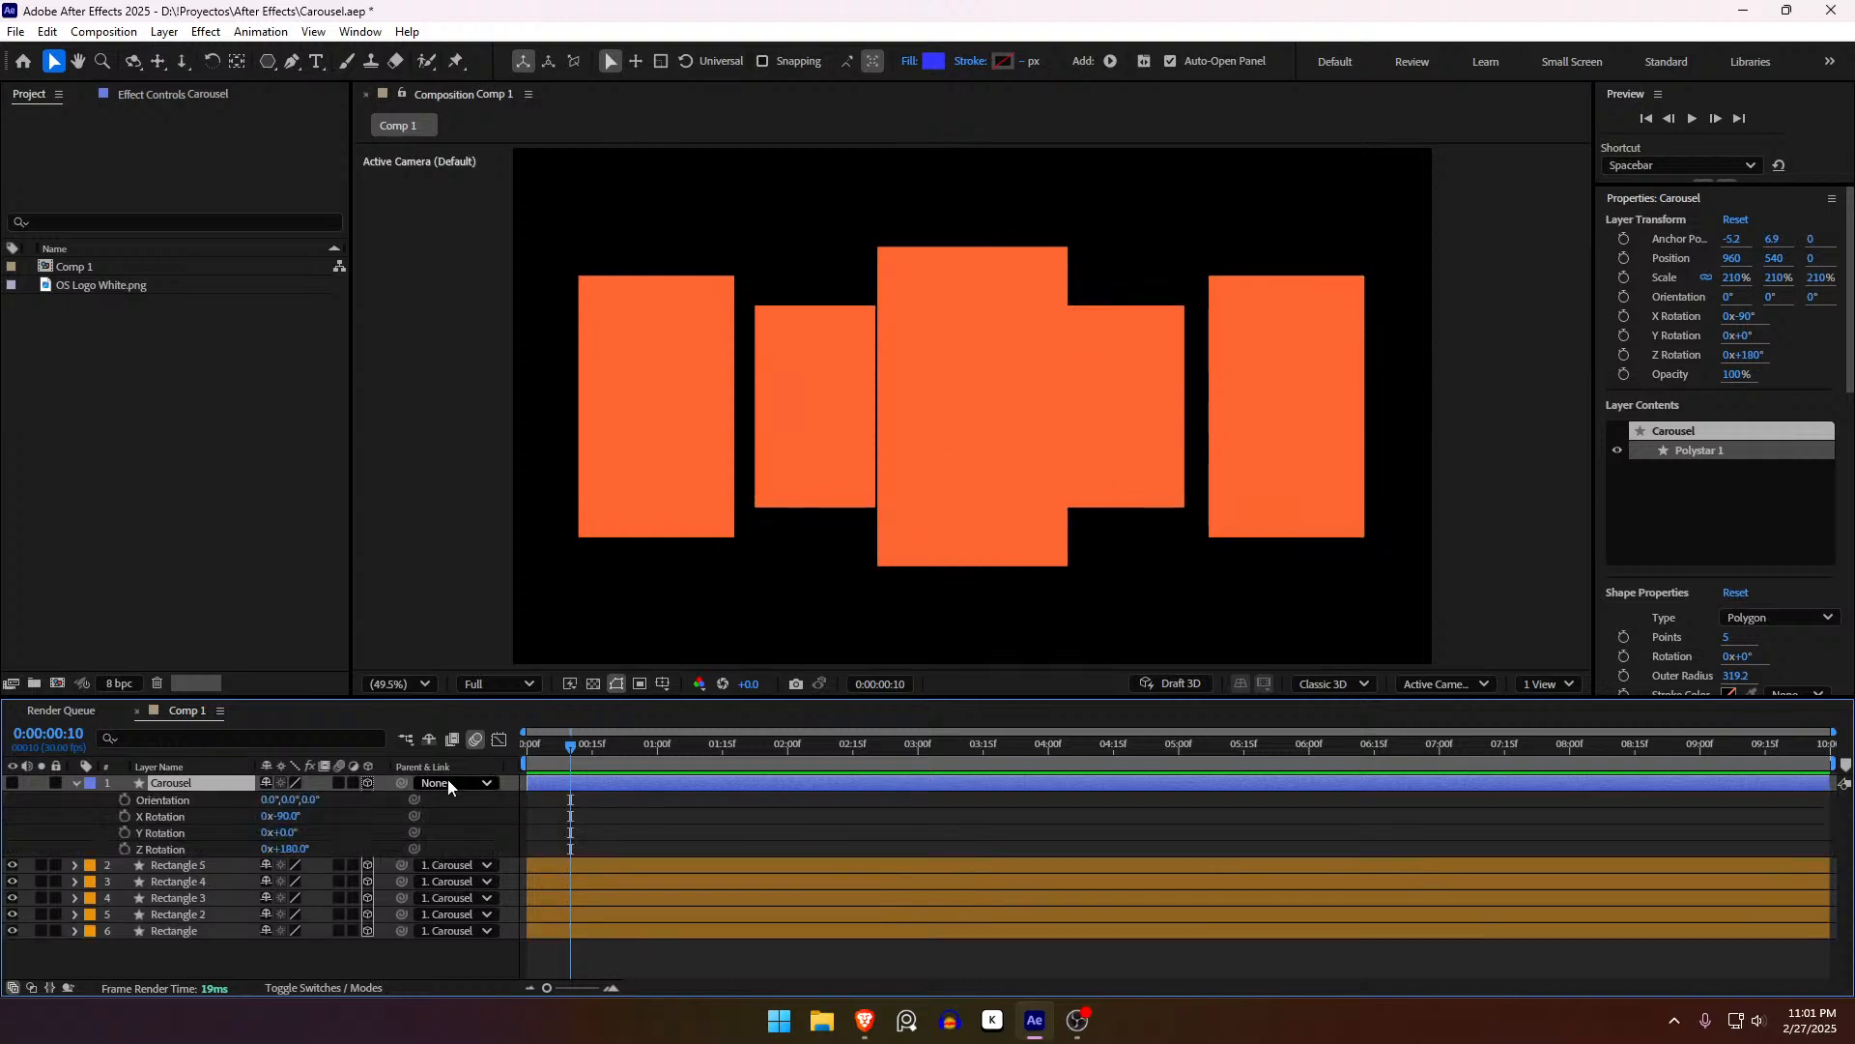
{"action": "left_click_drag", "start_coordinate": [289, 850], "coordinate": [338, 850]}
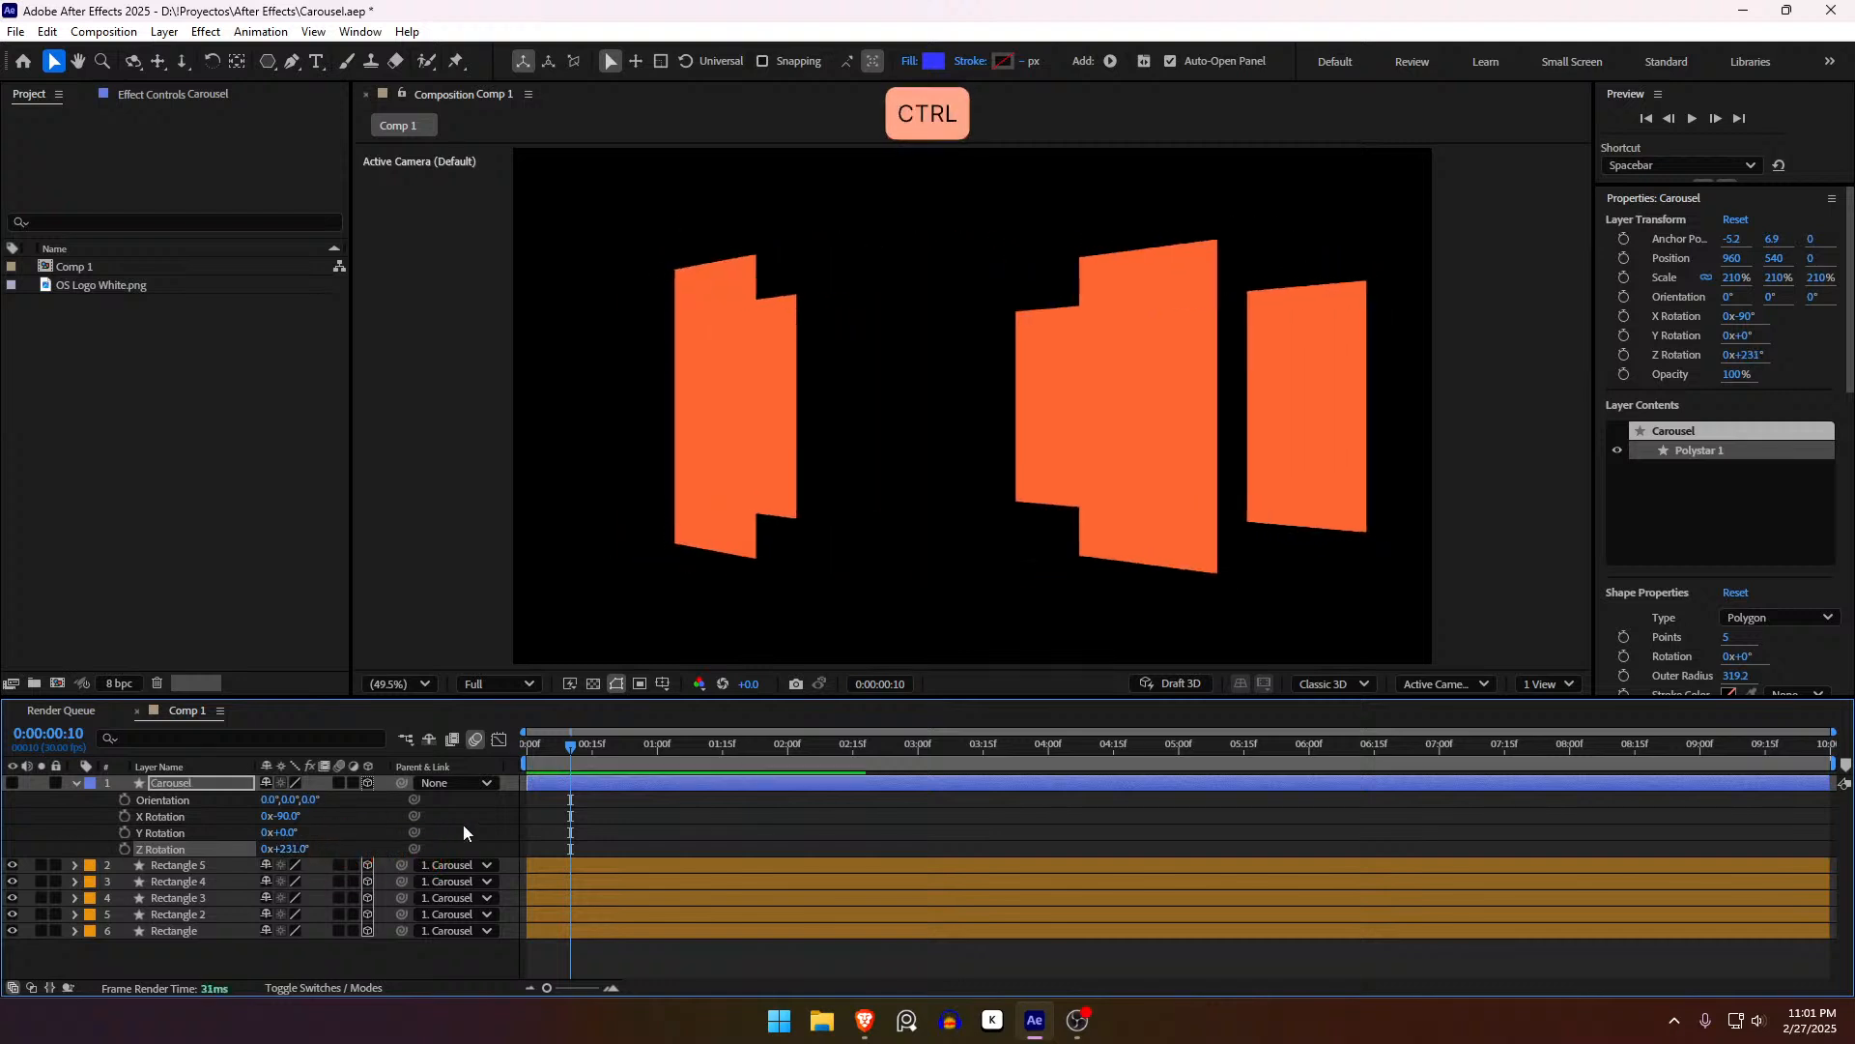
{"action": "key", "text": "ctrl+z"}
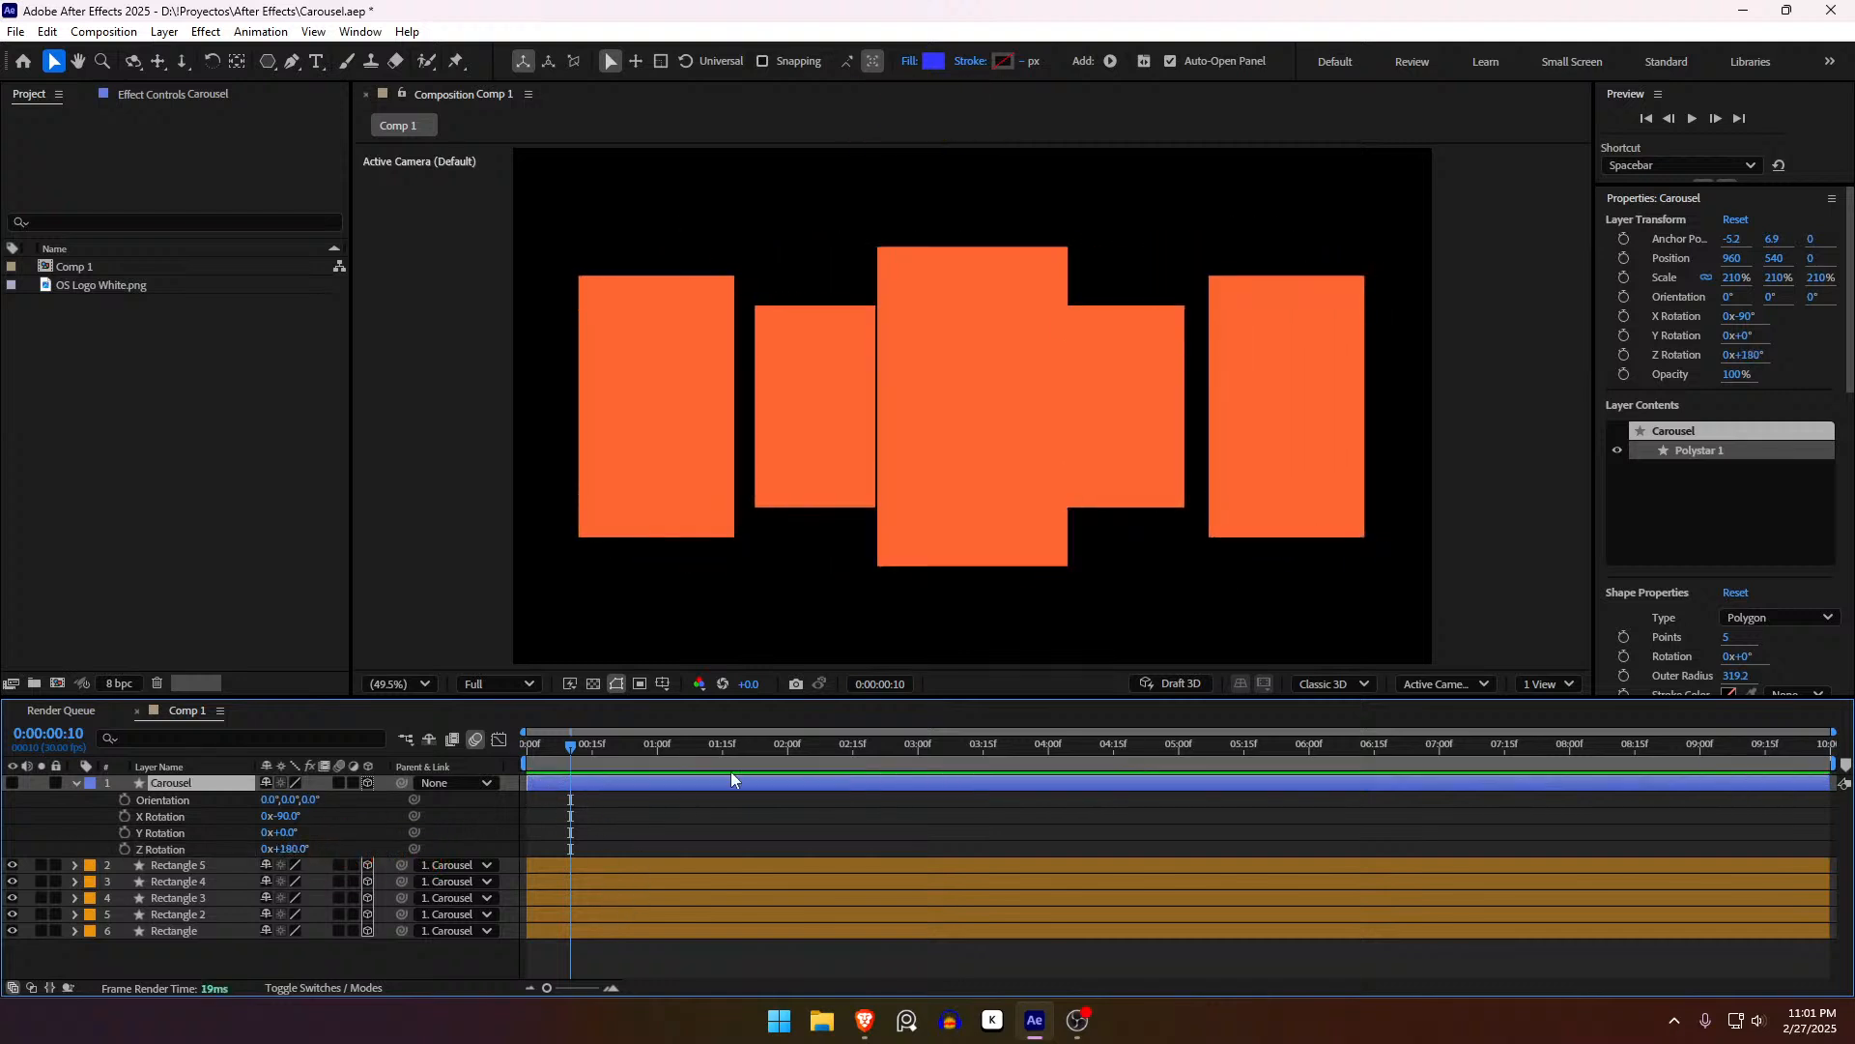
{"action": "left_click", "coordinate": [584, 870]}
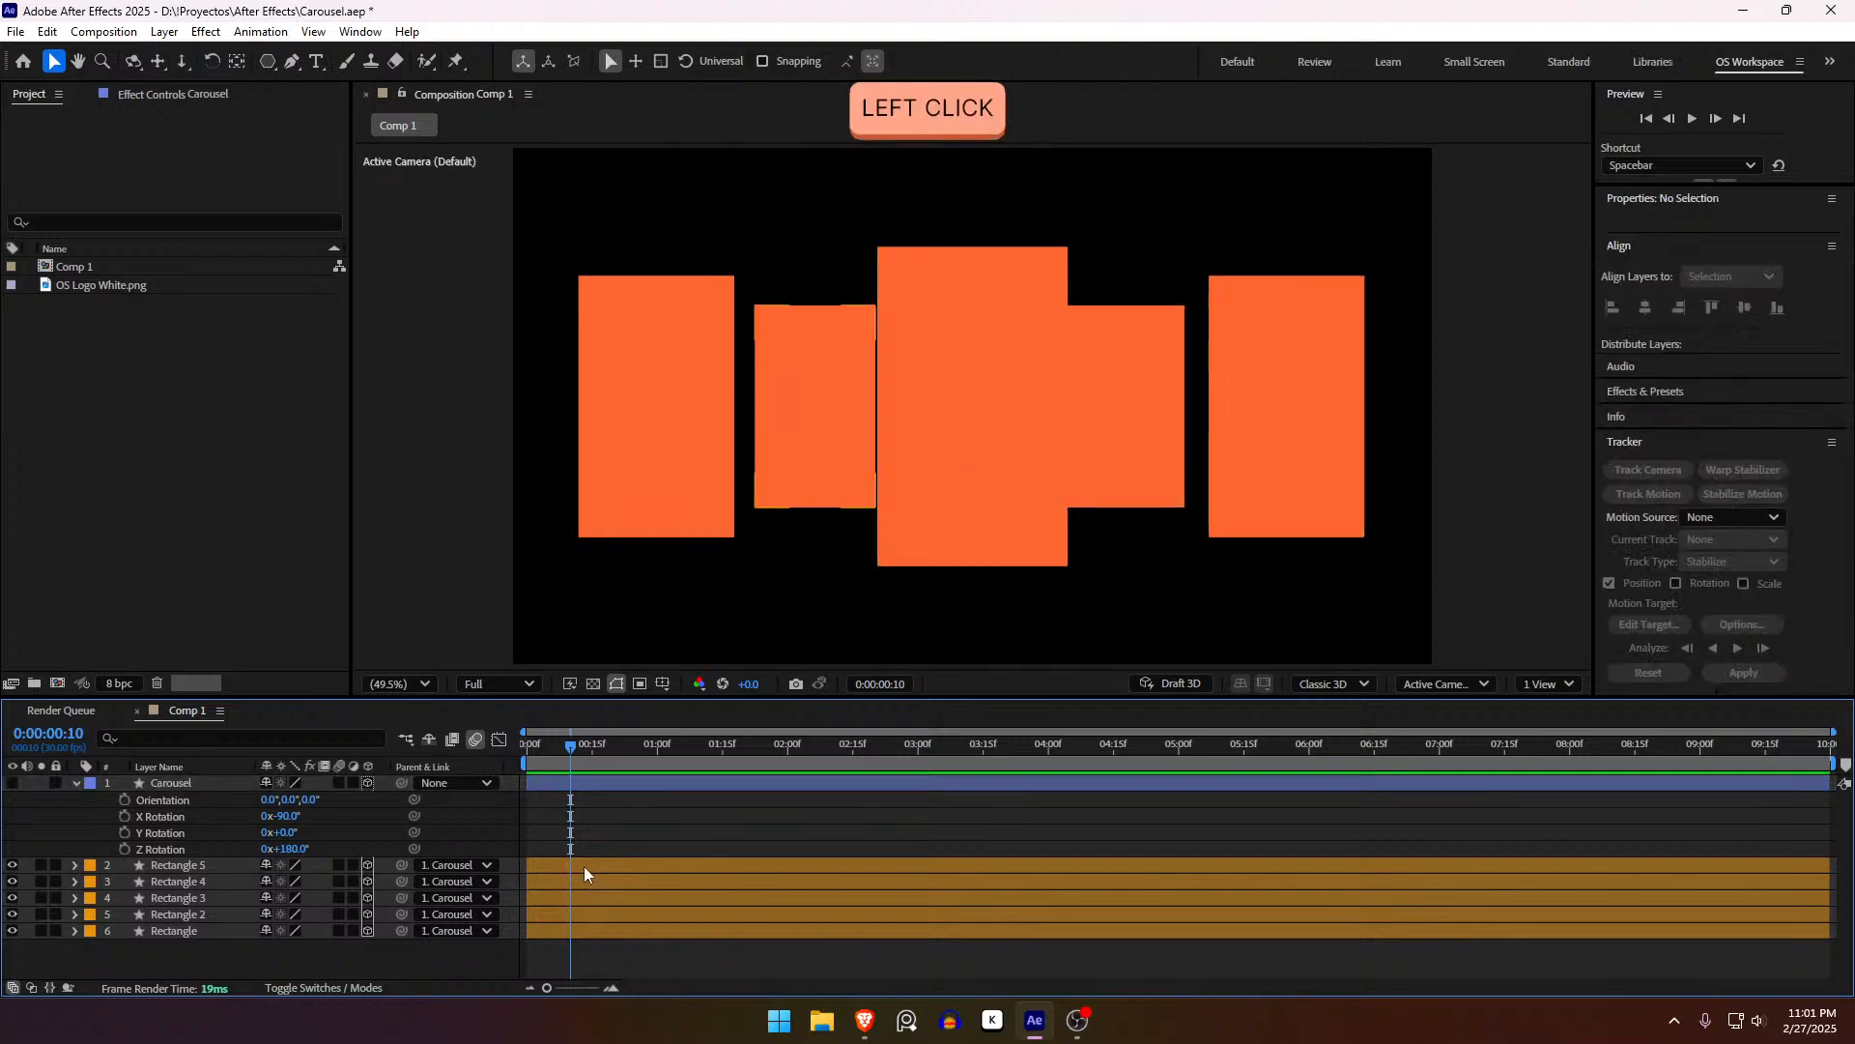
{"action": "left_click", "coordinate": [584, 870]}
{"action": "left_click", "coordinate": [615, 930], "text": "shift"}
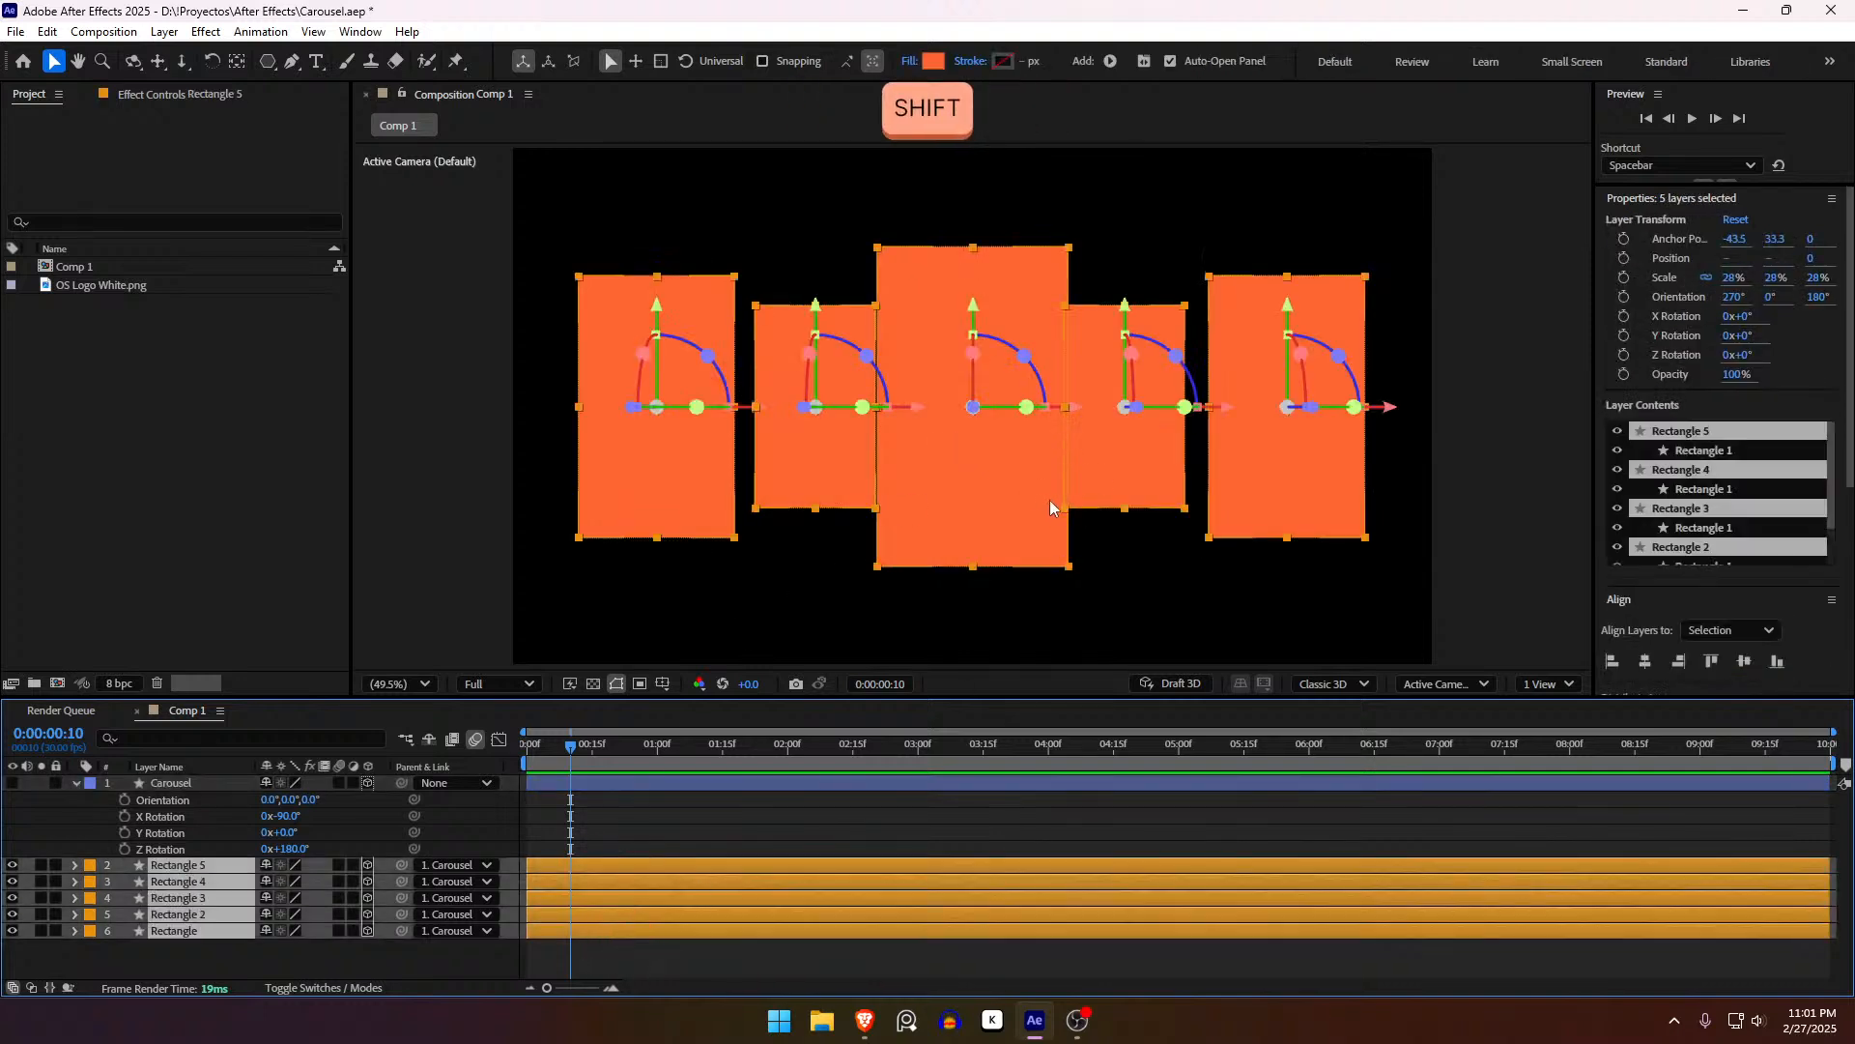
{"action": "left_click", "coordinate": [592, 816]}
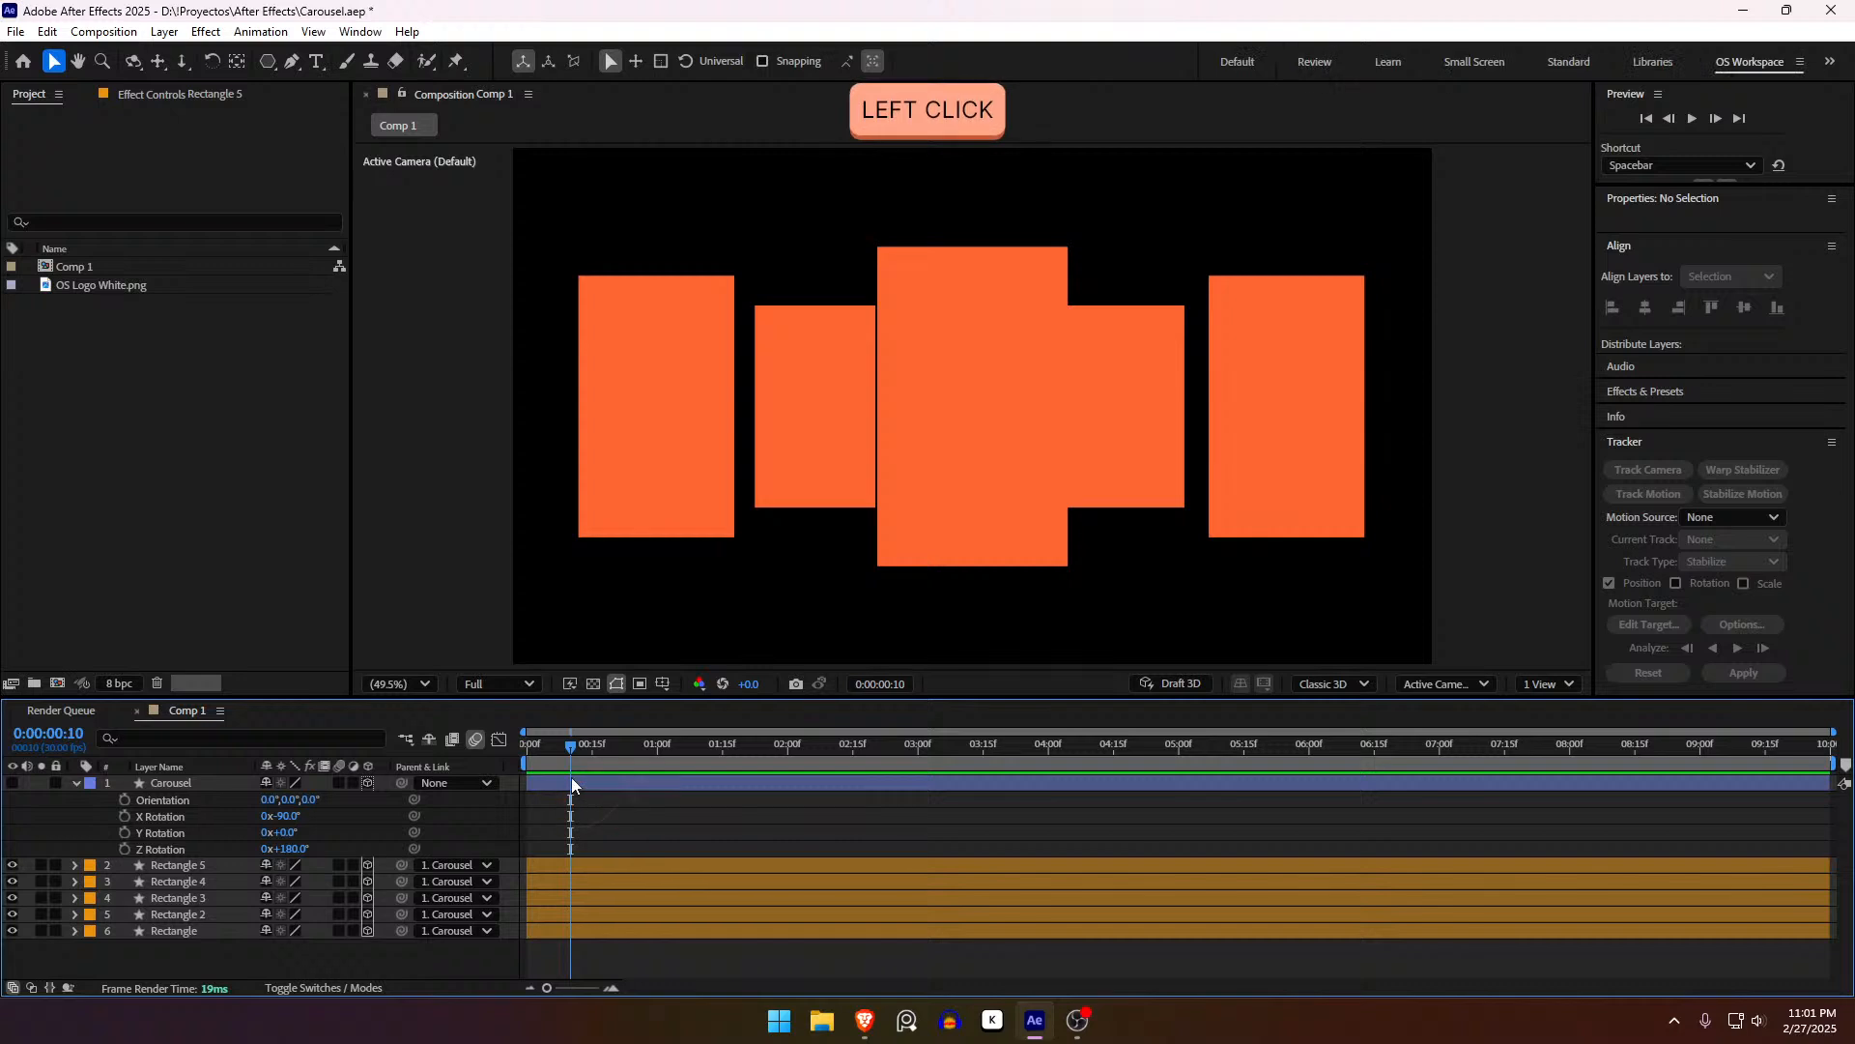
Step: Add a two-node camera with the 50mm preset above the Carousel layer
{"action": "left_click", "coordinate": [572, 783]}
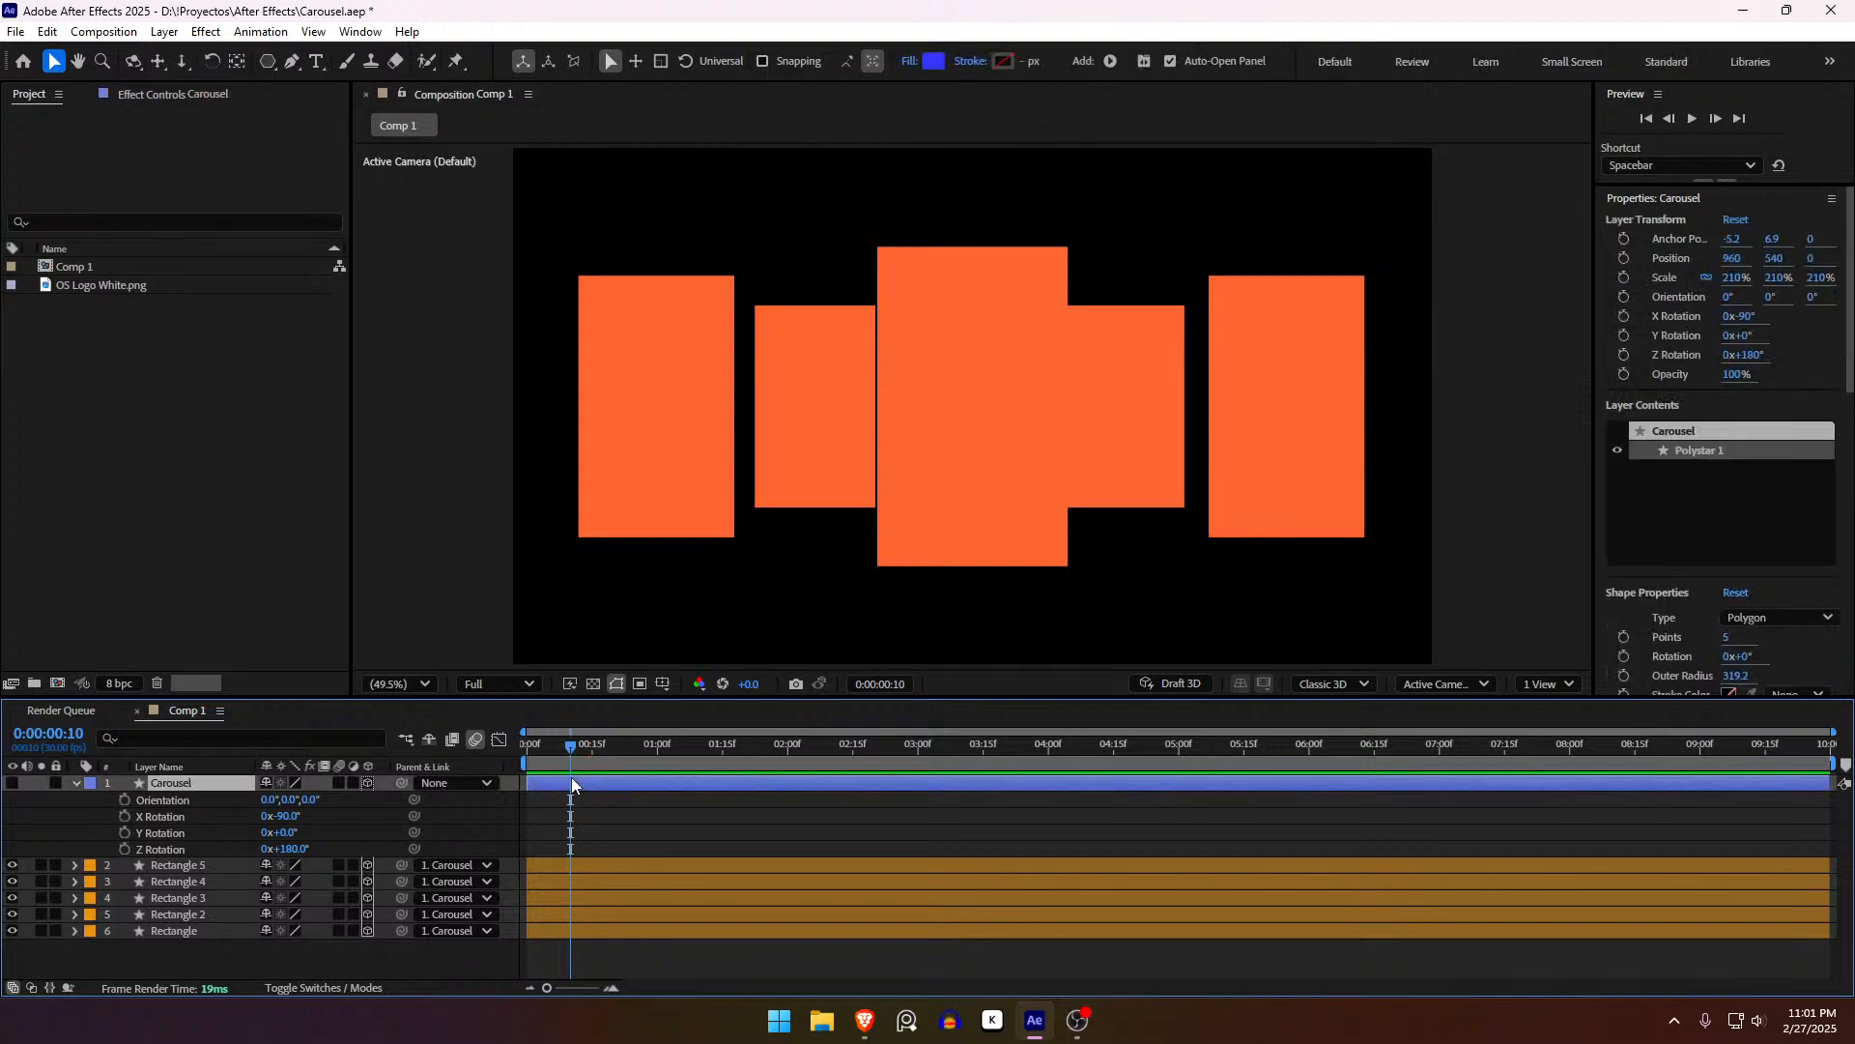
{"action": "key", "text": "ctrl"}
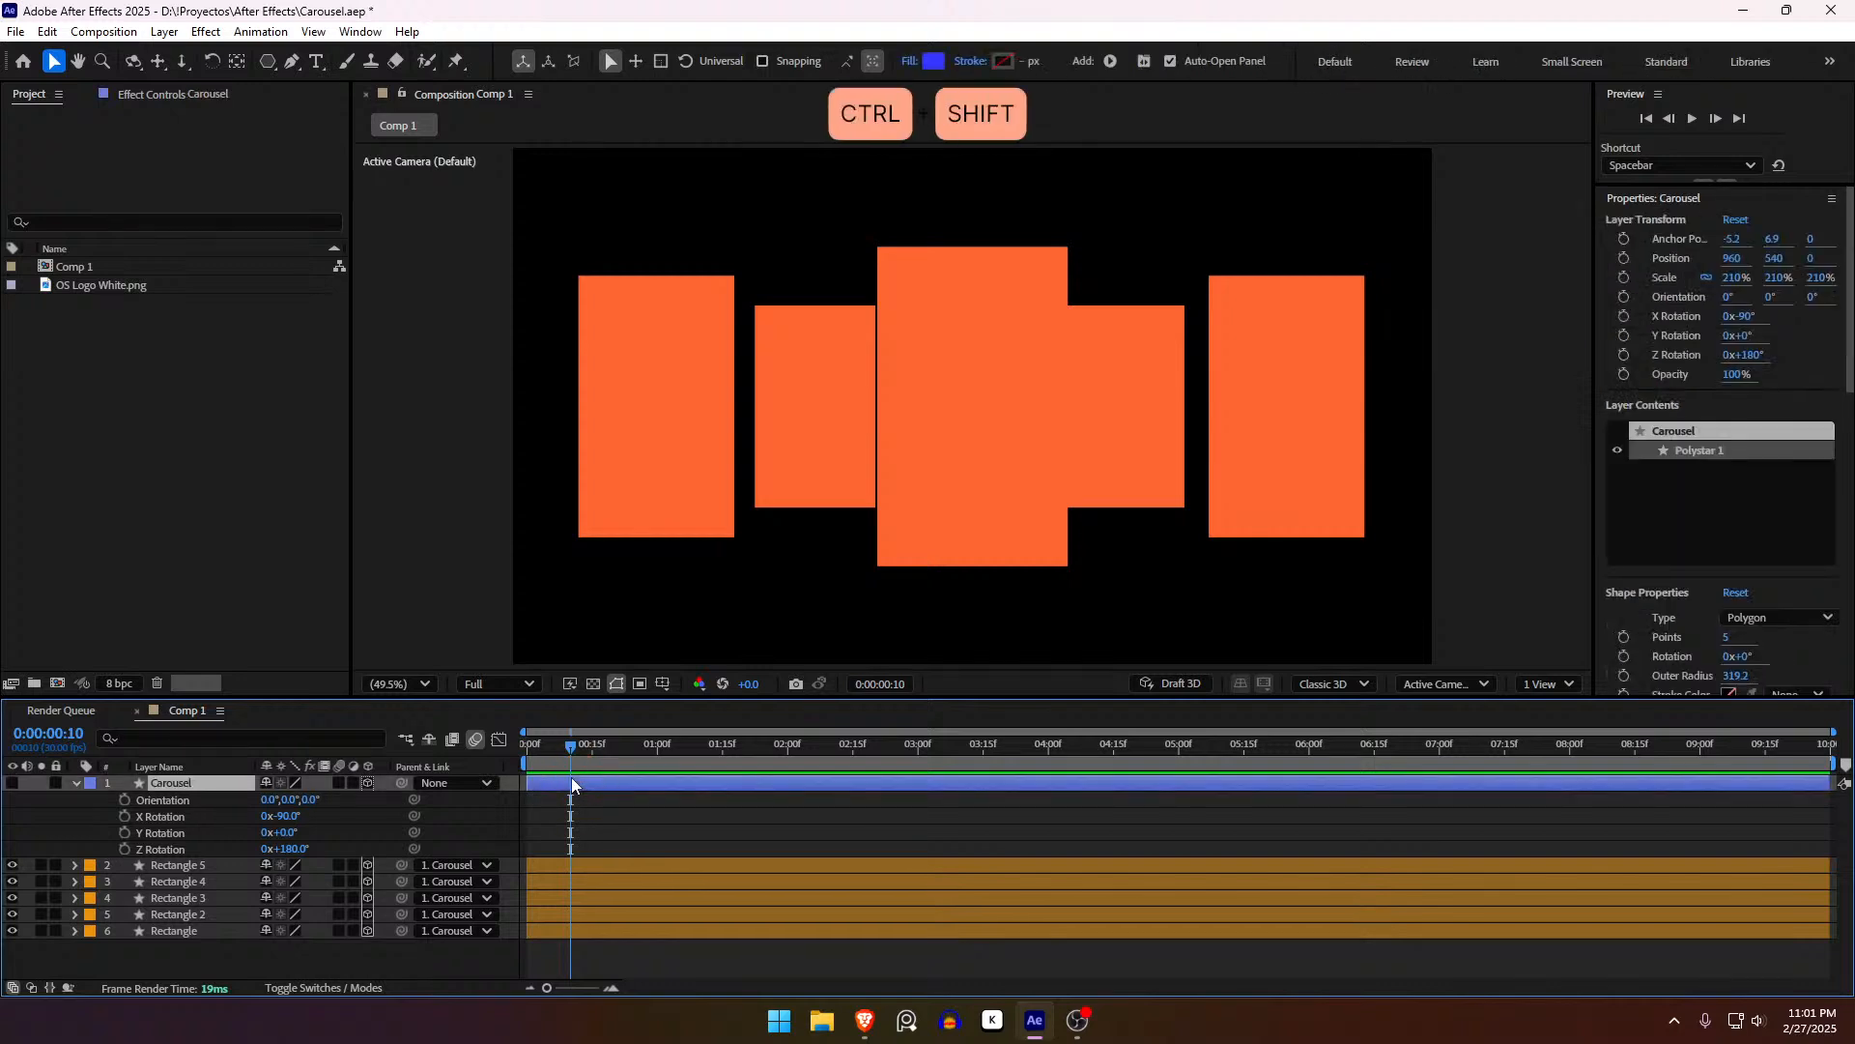
{"action": "key", "text": "ctrl+shift+alt+c"}
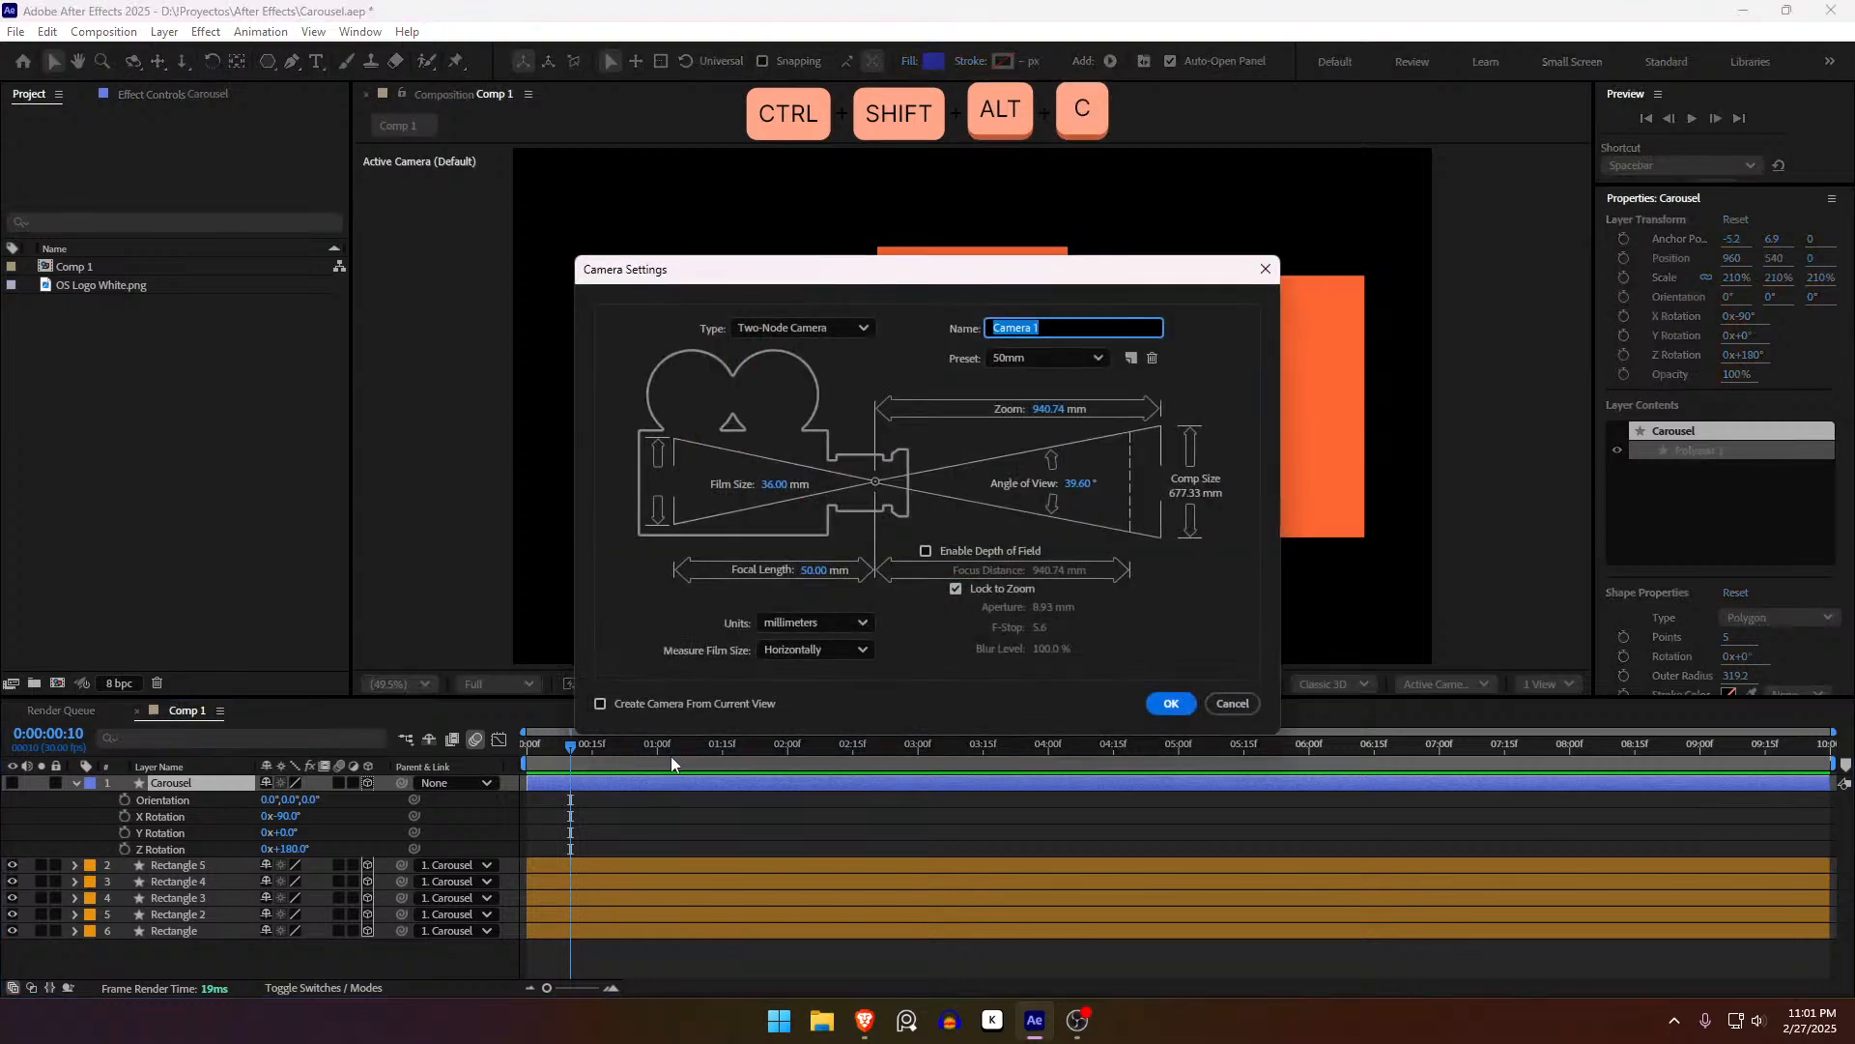
{"action": "left_click", "coordinate": [1171, 704]}
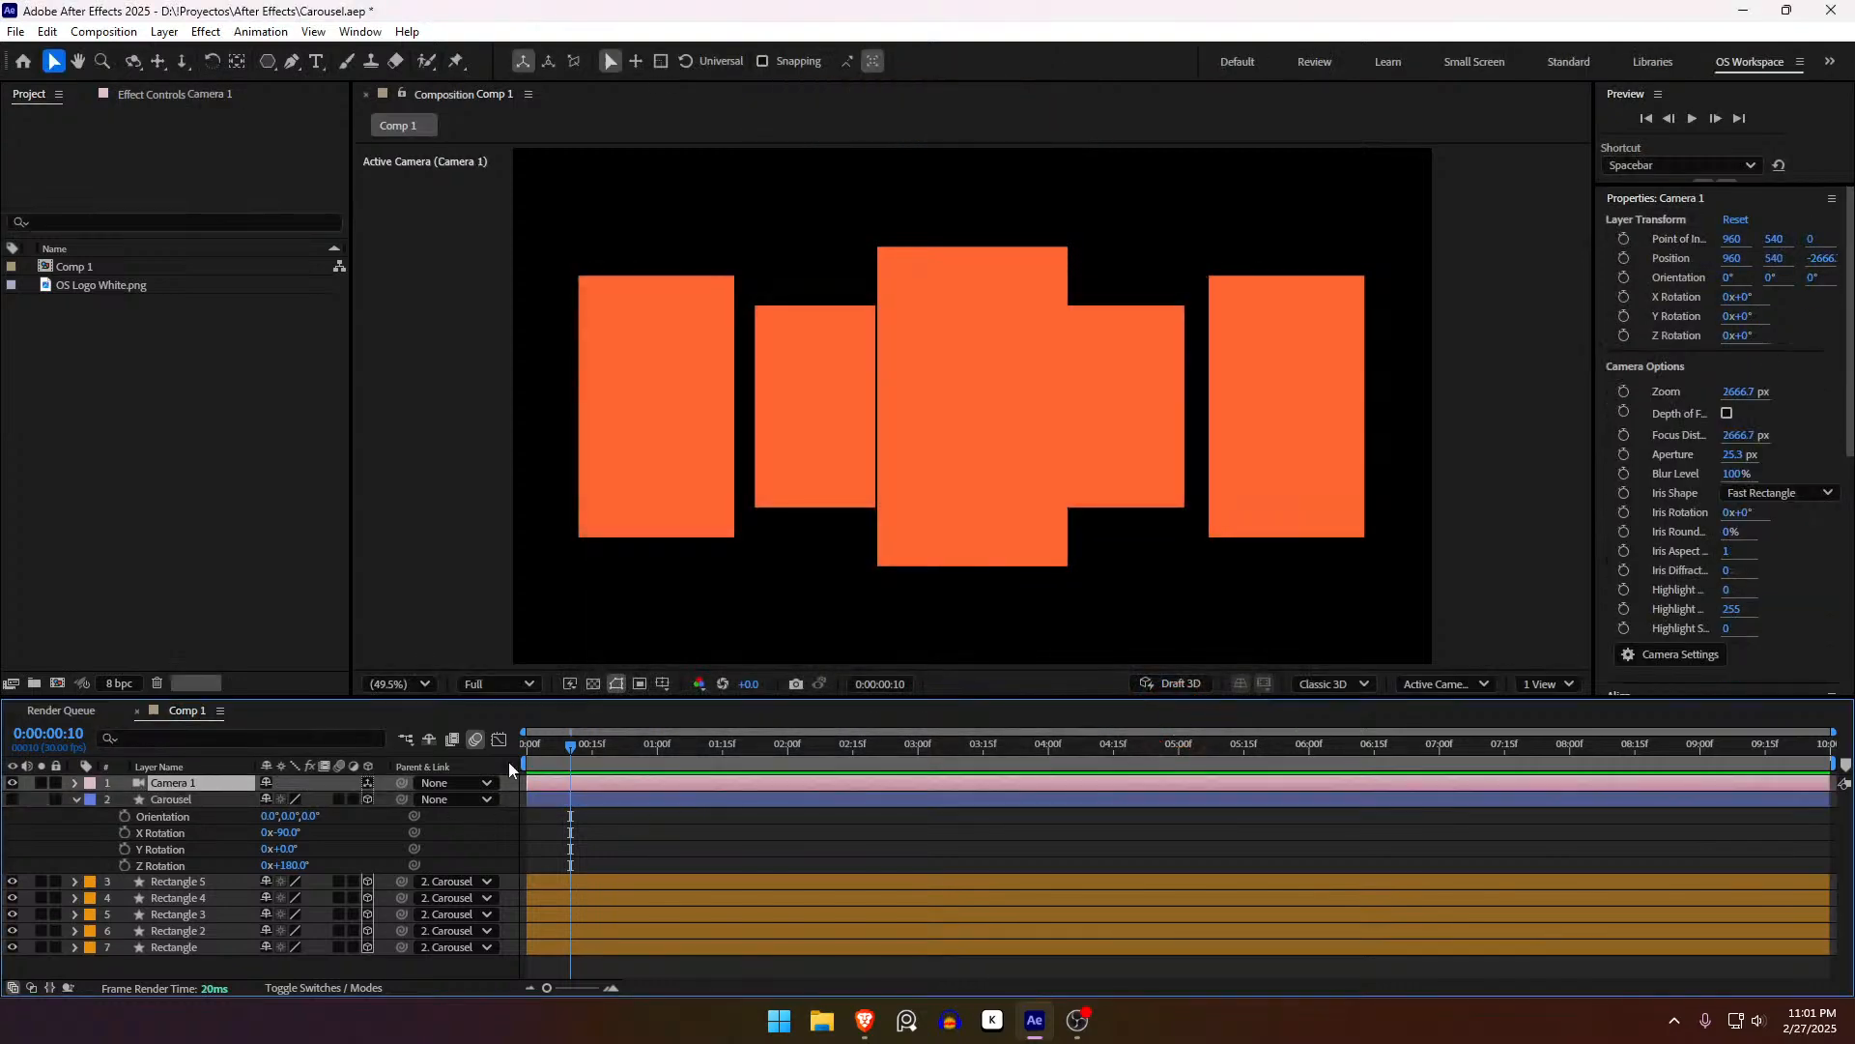
Step: Set the auto-orientation of all five rectangle layers to Orient Towards Camera
{"action": "left_click", "coordinate": [550, 882]}
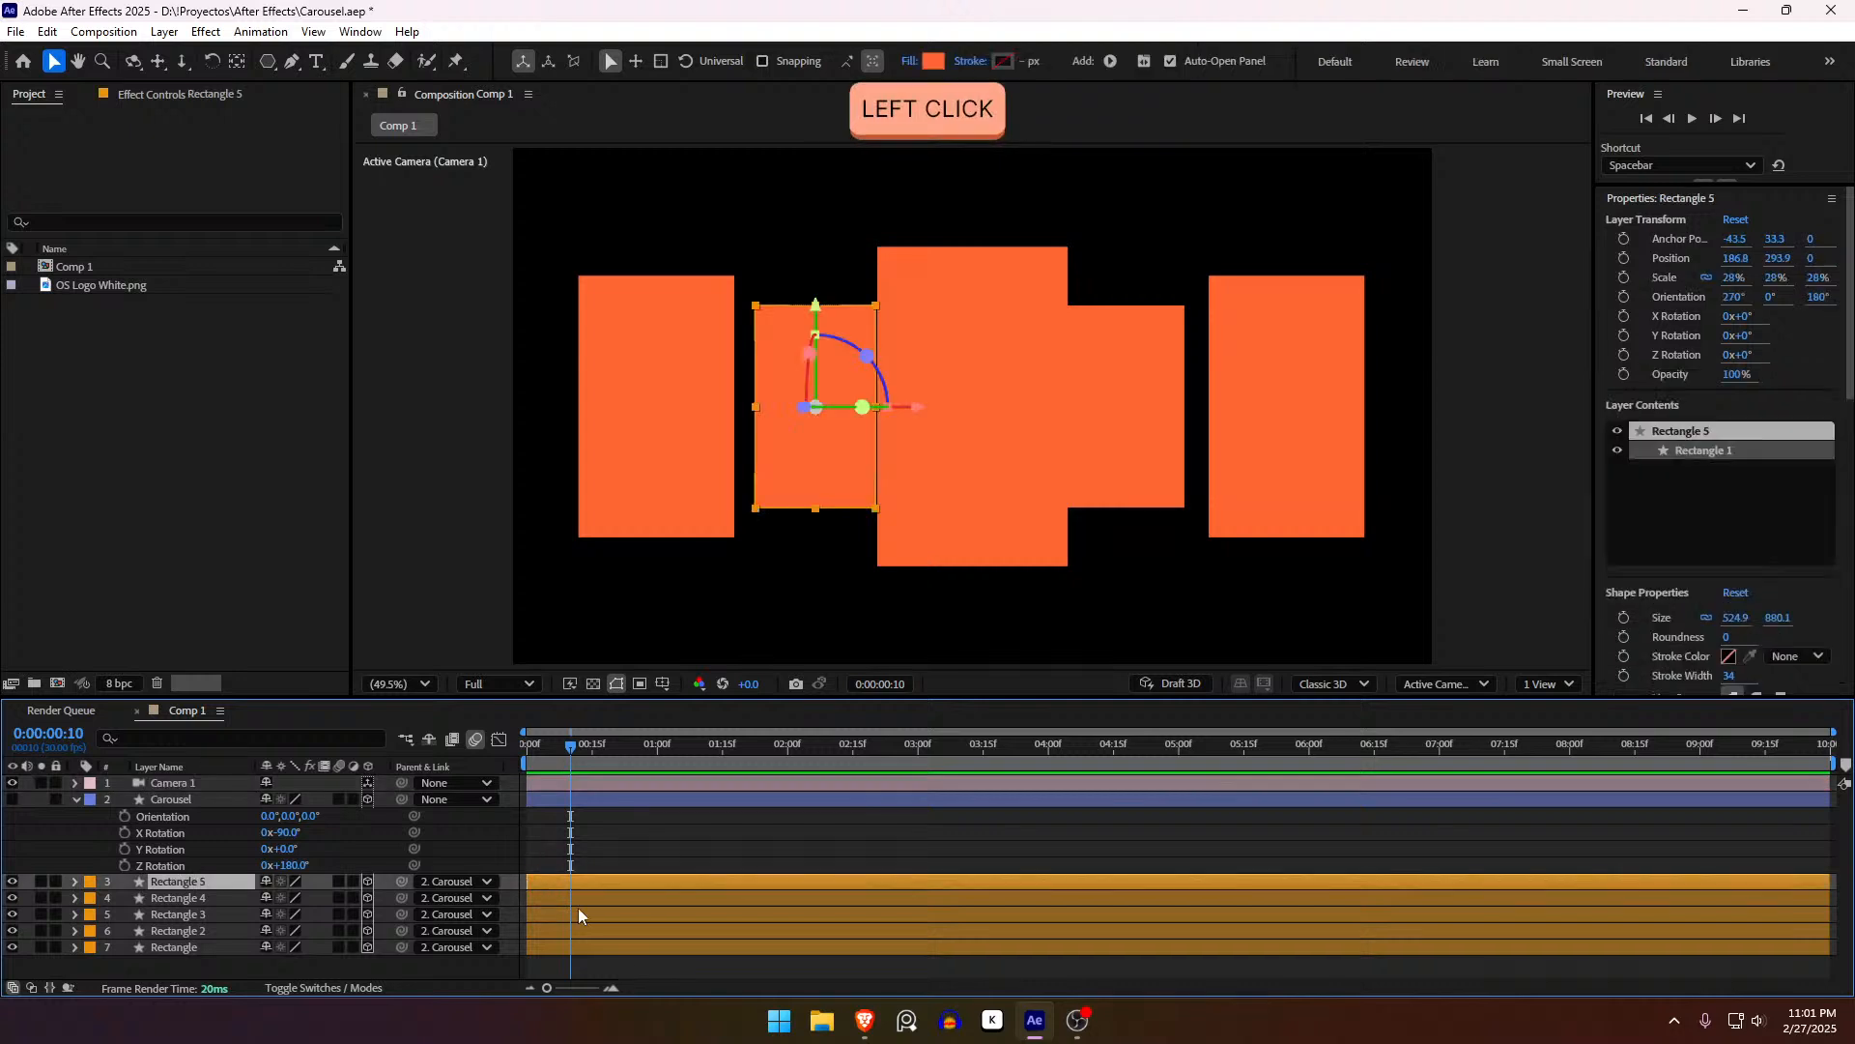
{"action": "left_click", "coordinate": [590, 948], "text": "shift"}
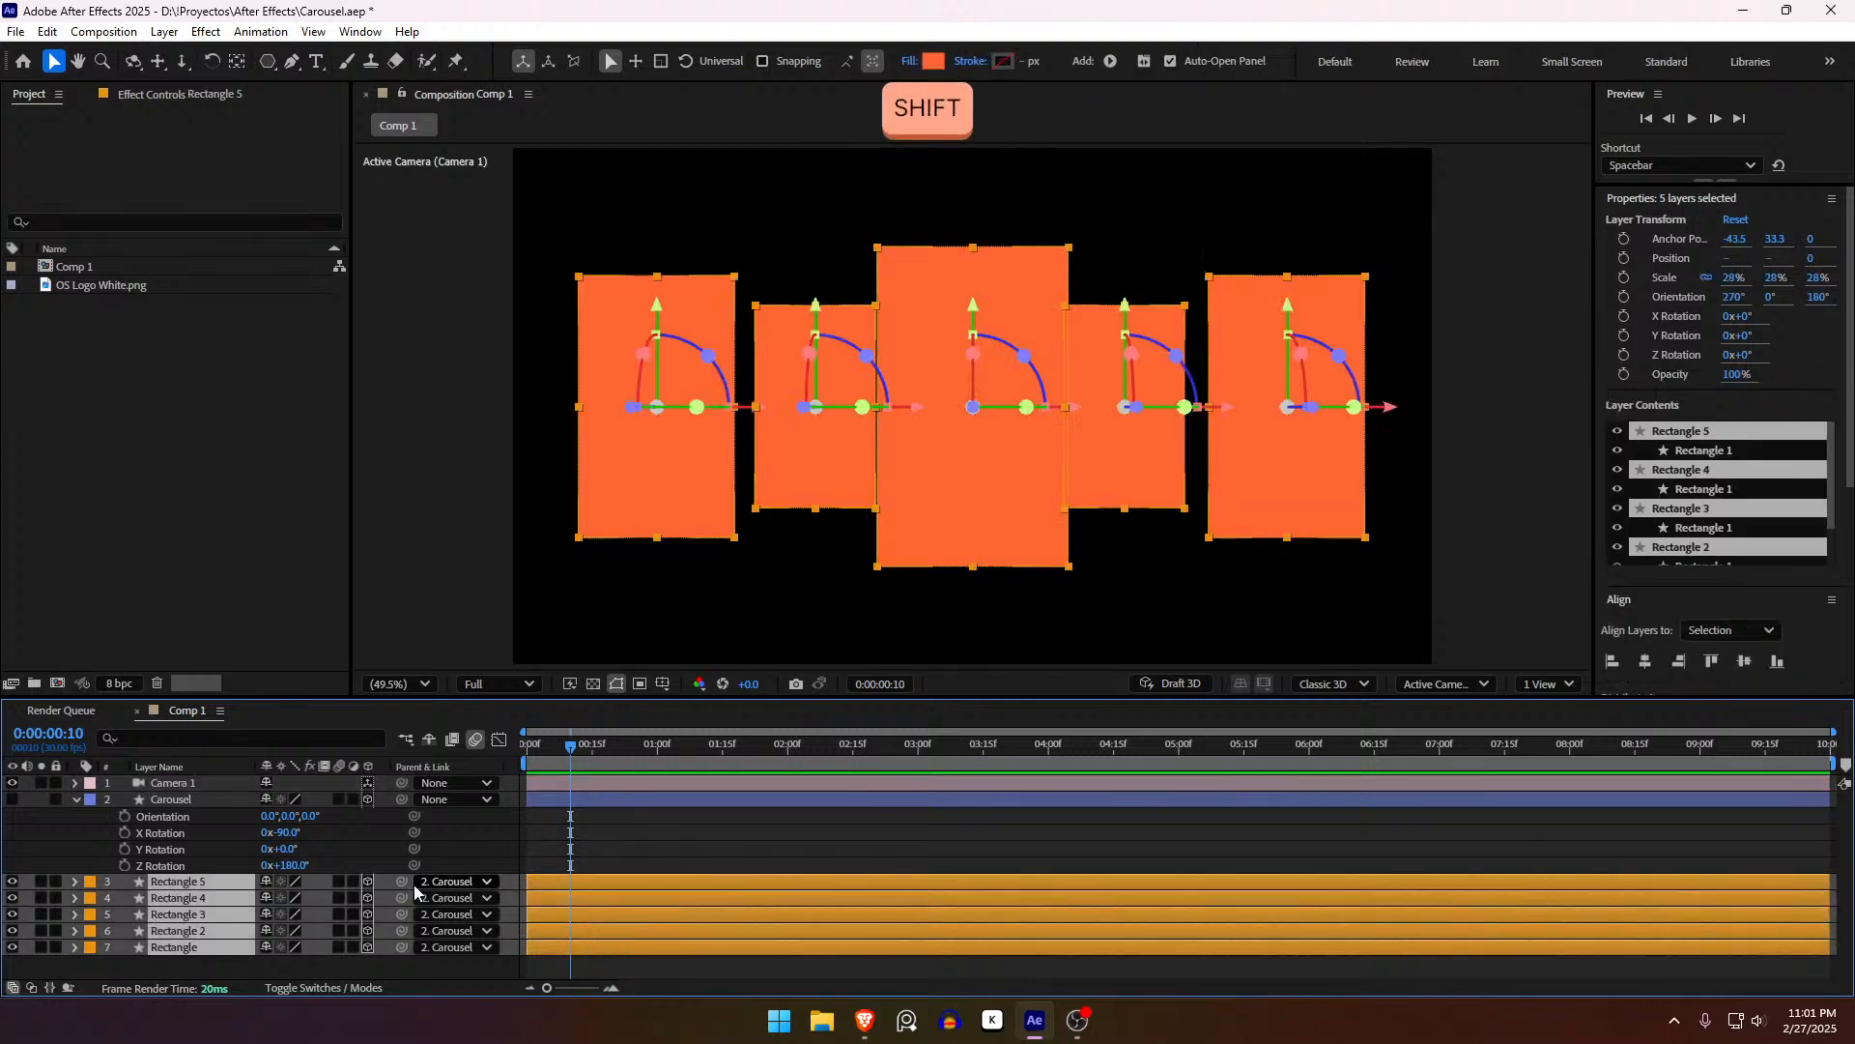
{"action": "right_click", "coordinate": [234, 886]}
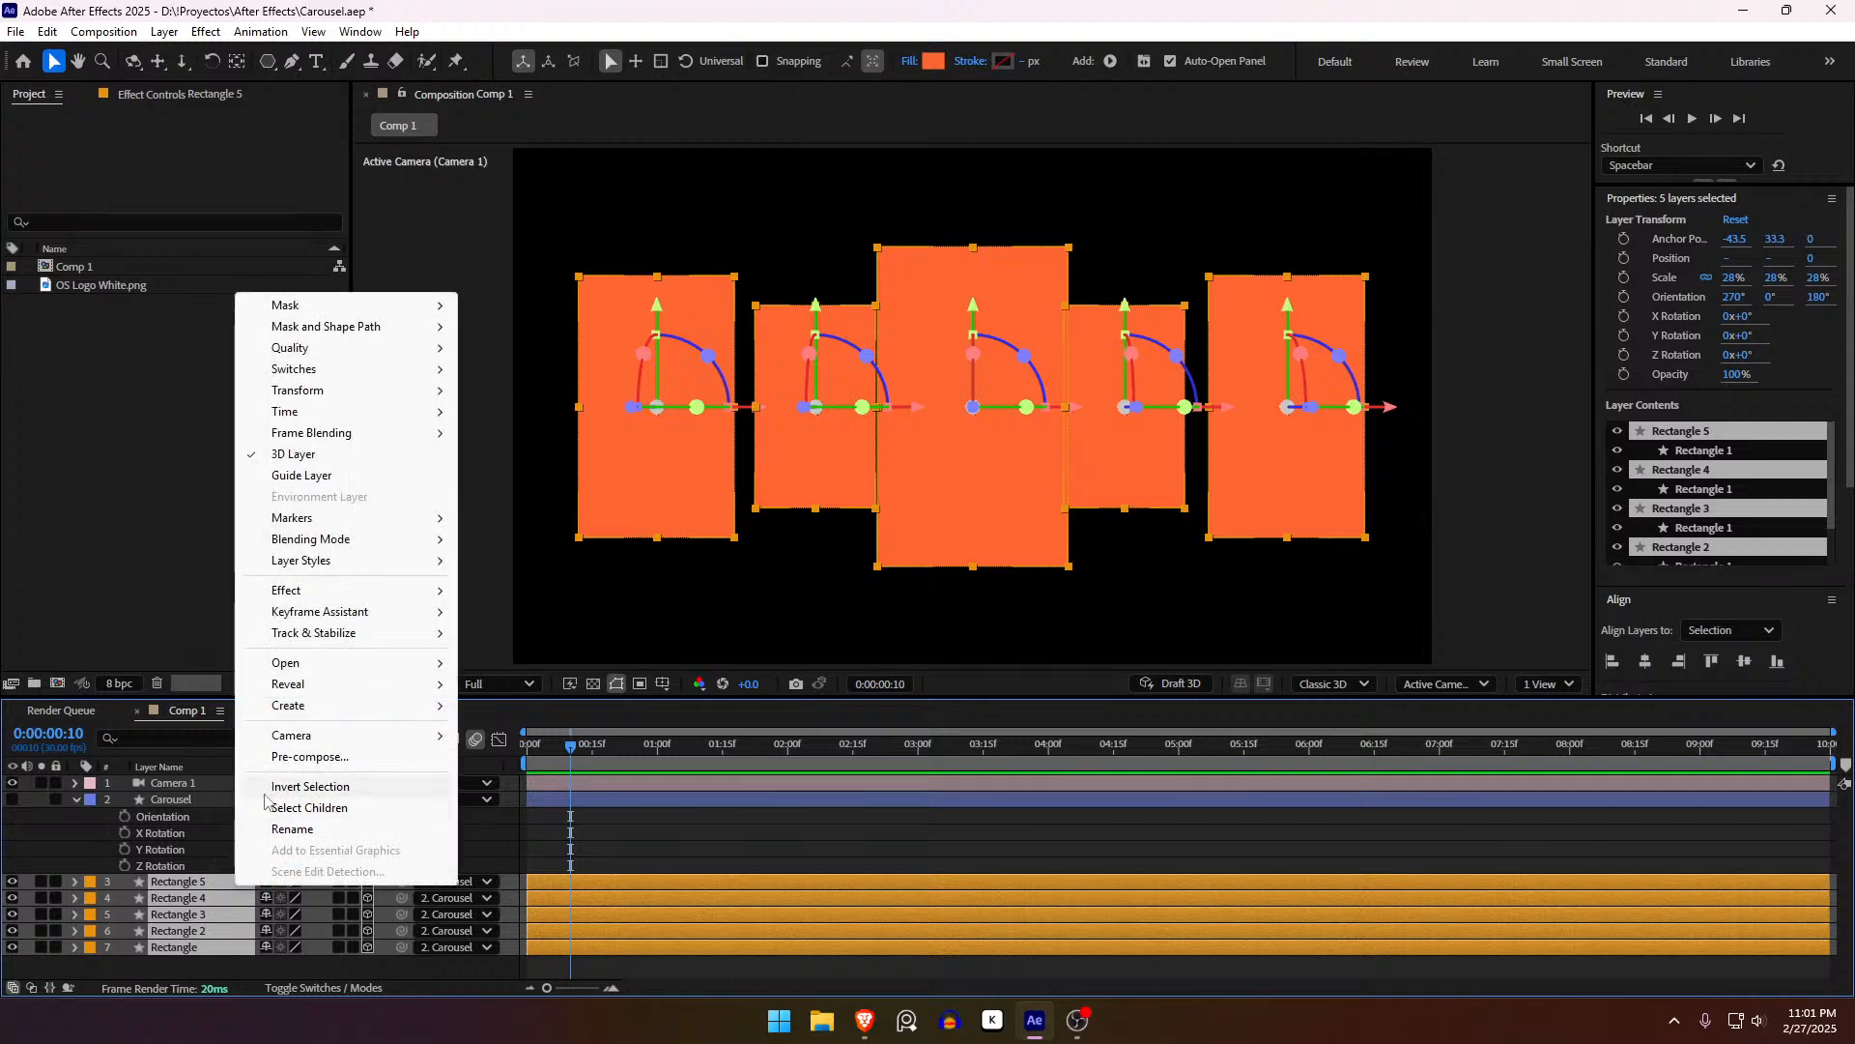
{"action": "mouse_move", "coordinate": [361, 422]}
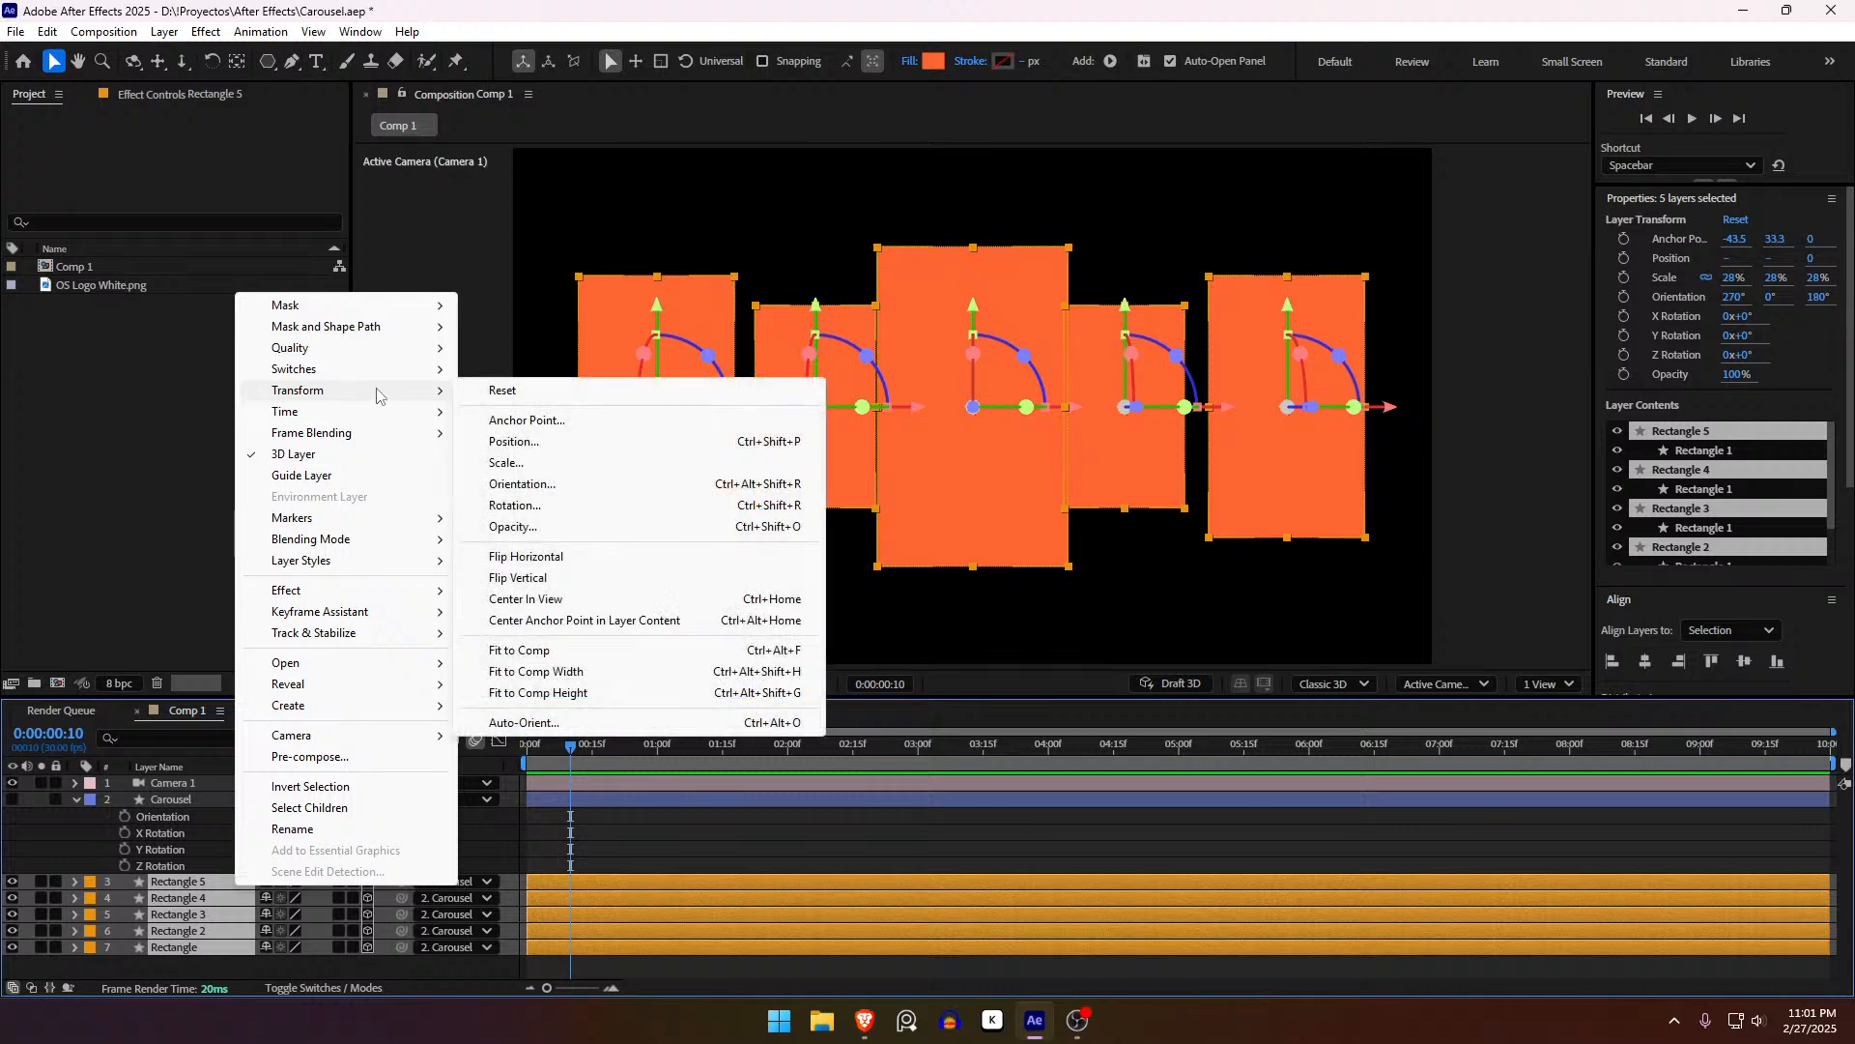
{"action": "left_click", "coordinate": [547, 724]}
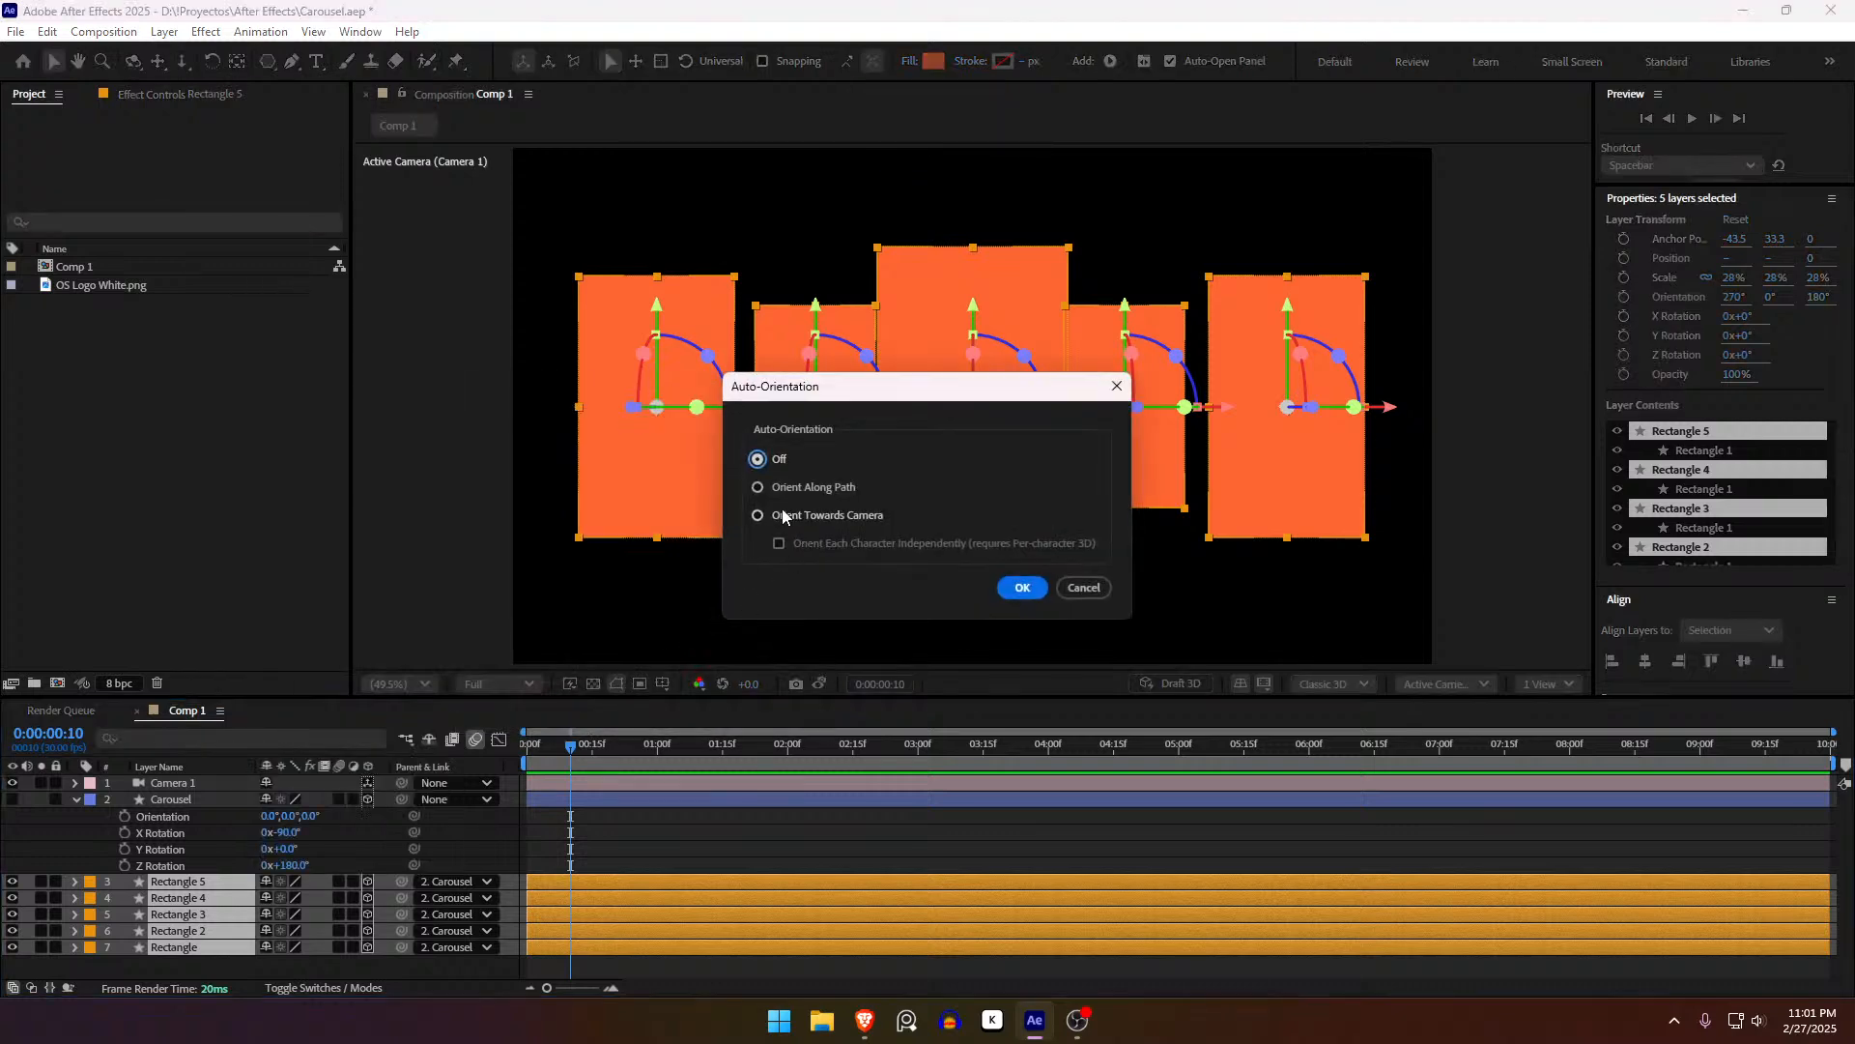
{"action": "left_click", "coordinate": [785, 514]}
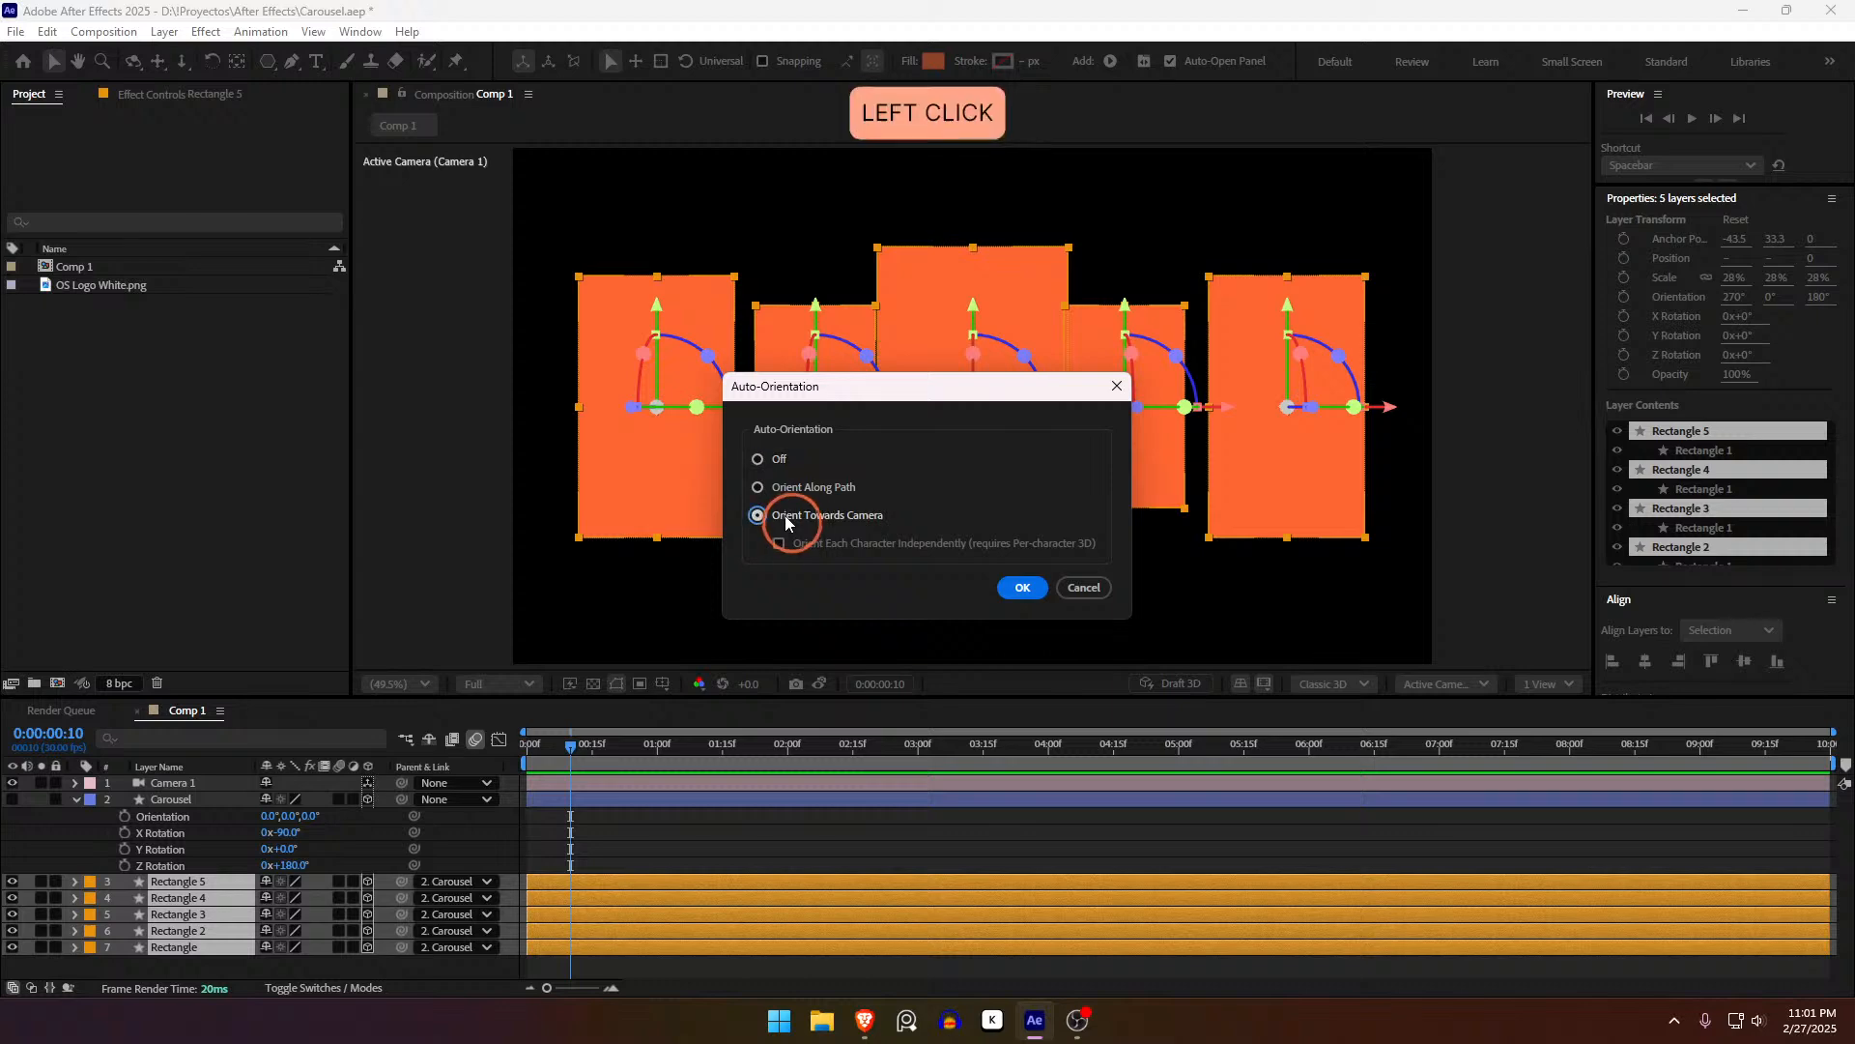
{"action": "left_click", "coordinate": [1023, 588]}
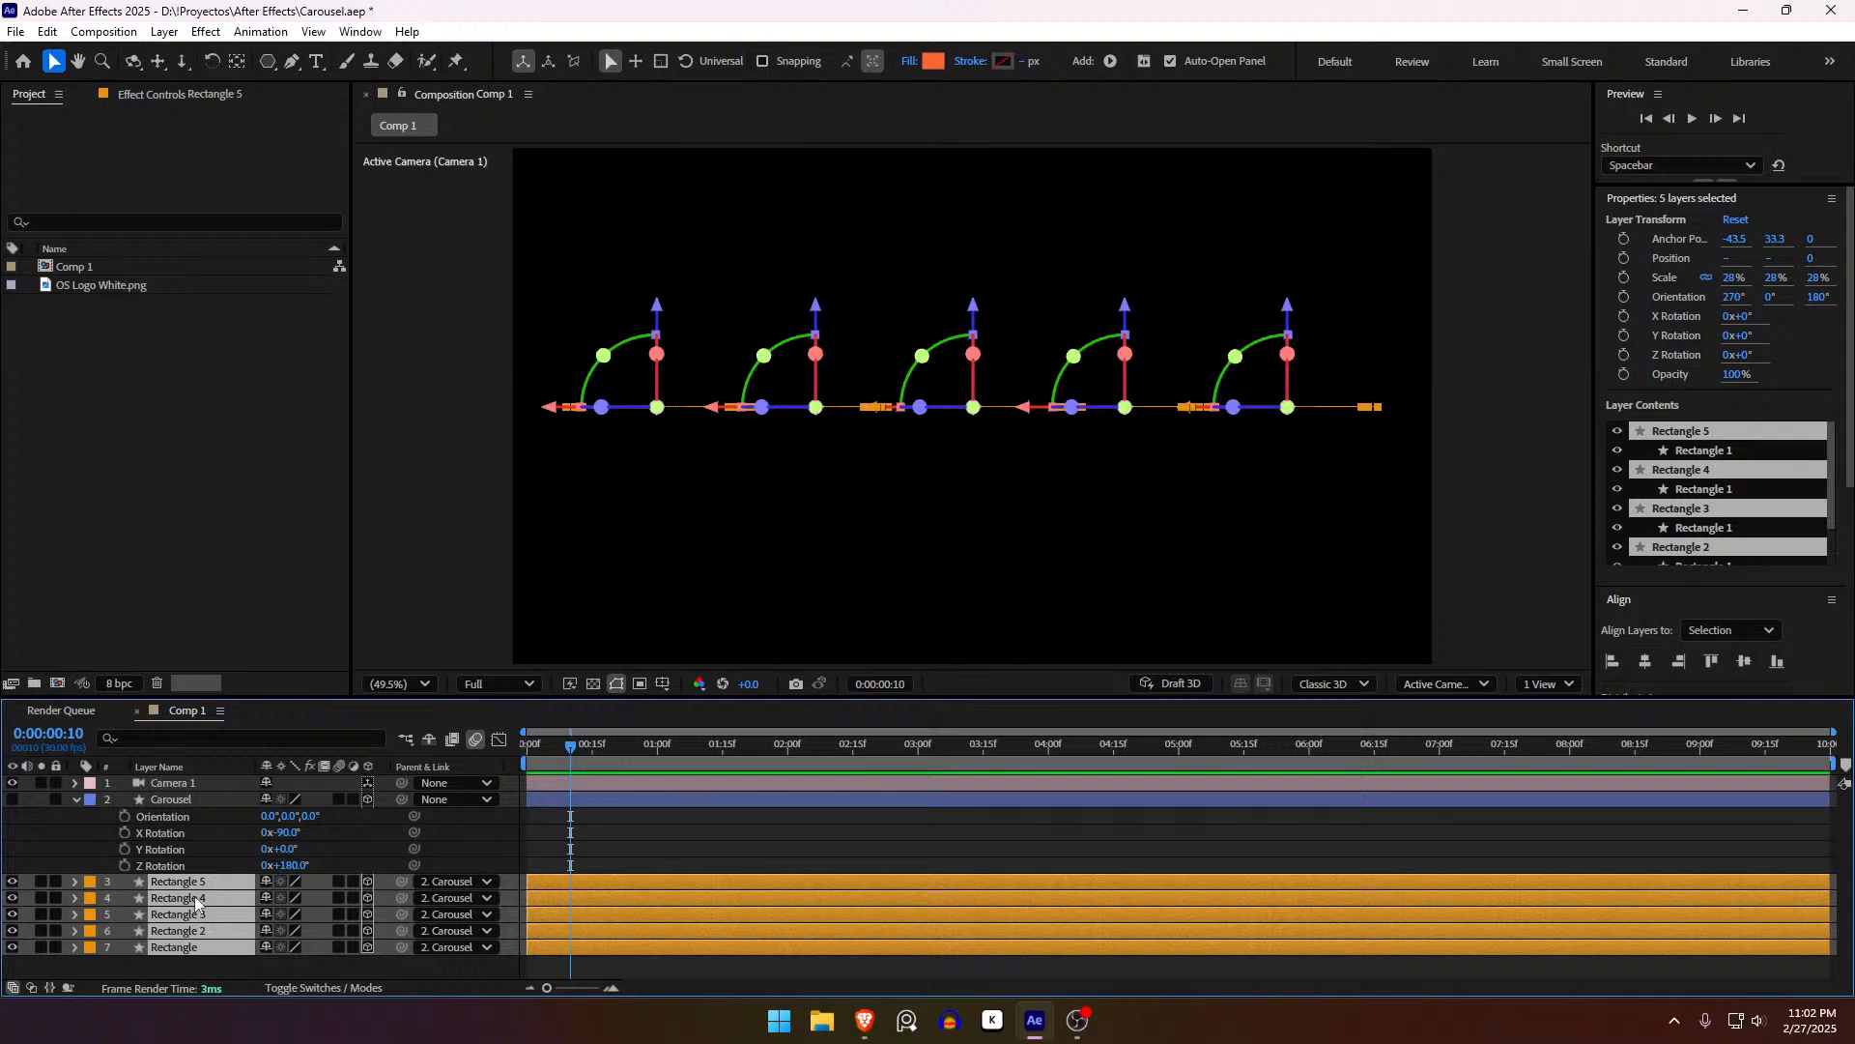
Step: Set the X Orientation of the five rectangle layers to 0° and collapse their rotation properties
{"action": "key", "text": "r"}
{"action": "scroll", "coordinate": [195, 870], "scroll_direction": "down", "scroll_amount": 5}
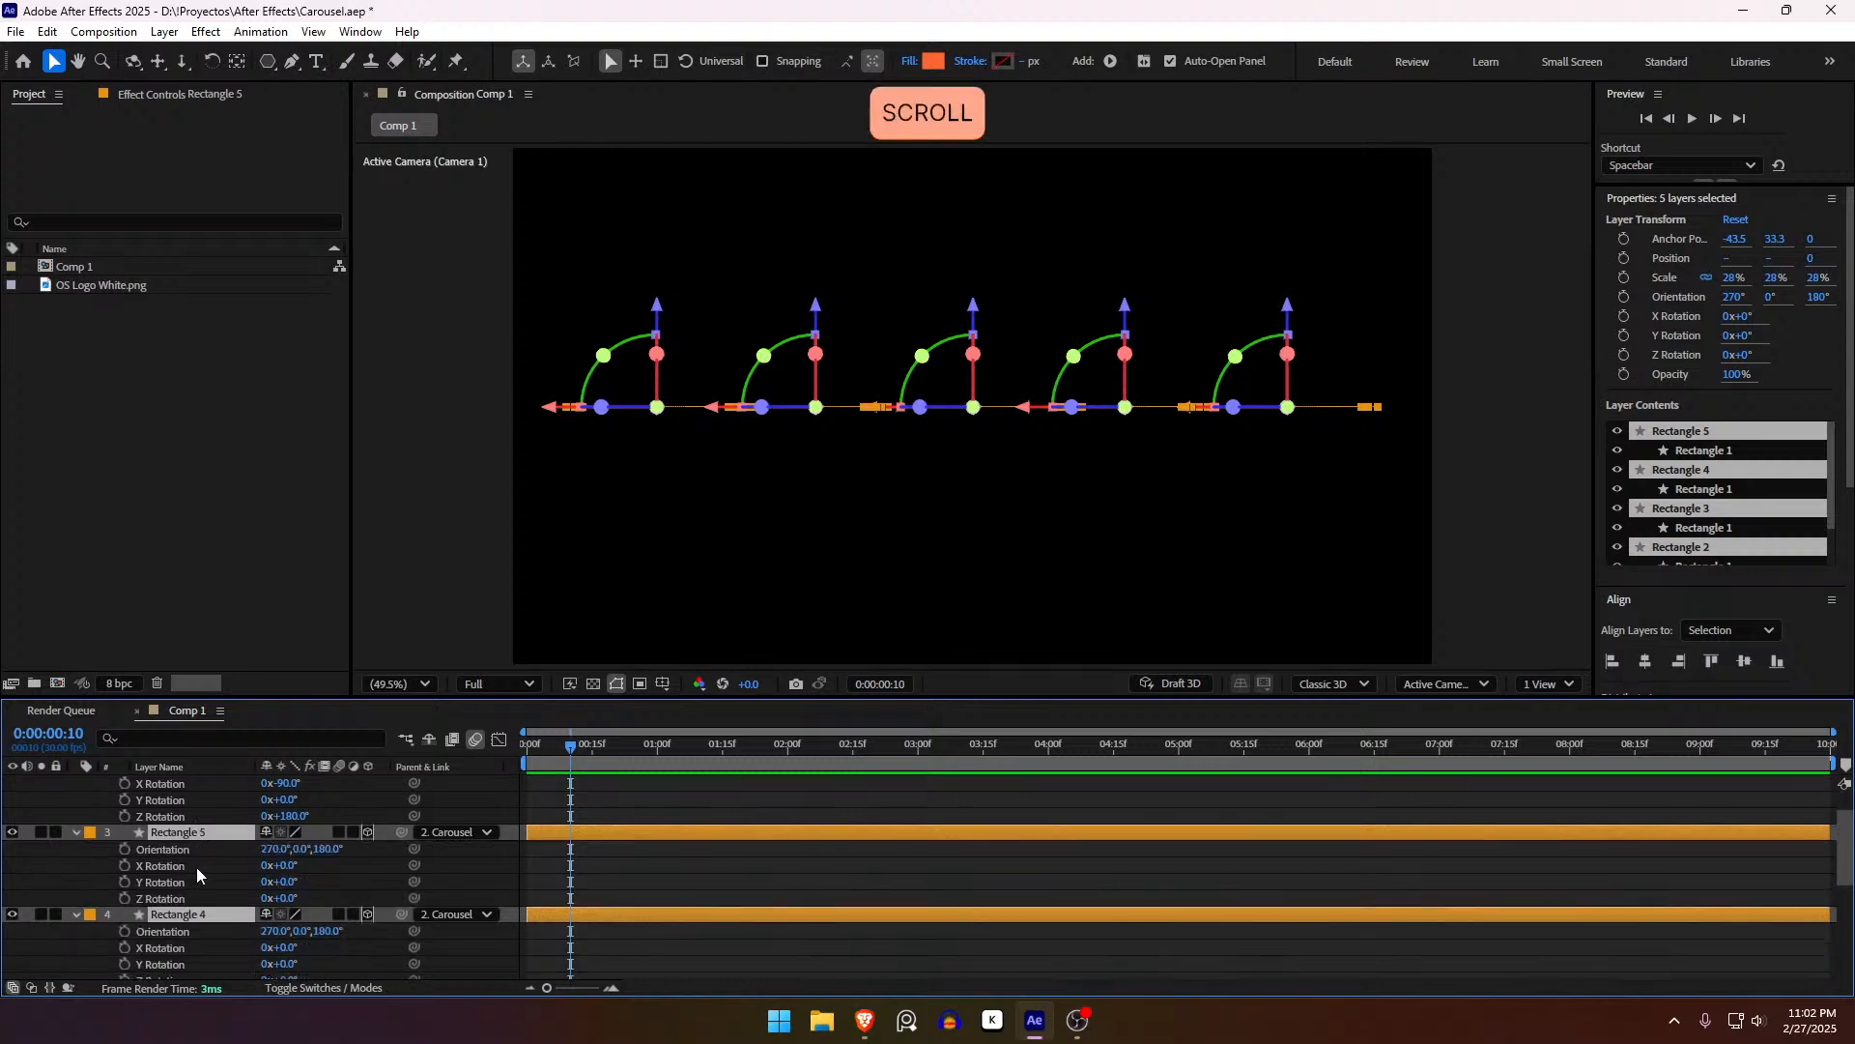
{"action": "scroll", "coordinate": [177, 870], "scroll_direction": "up", "scroll_amount": 4}
{"action": "scroll", "coordinate": [238, 845], "scroll_direction": "up", "scroll_amount": 1}
{"action": "scroll", "coordinate": [244, 857], "scroll_direction": "down", "scroll_amount": 1}
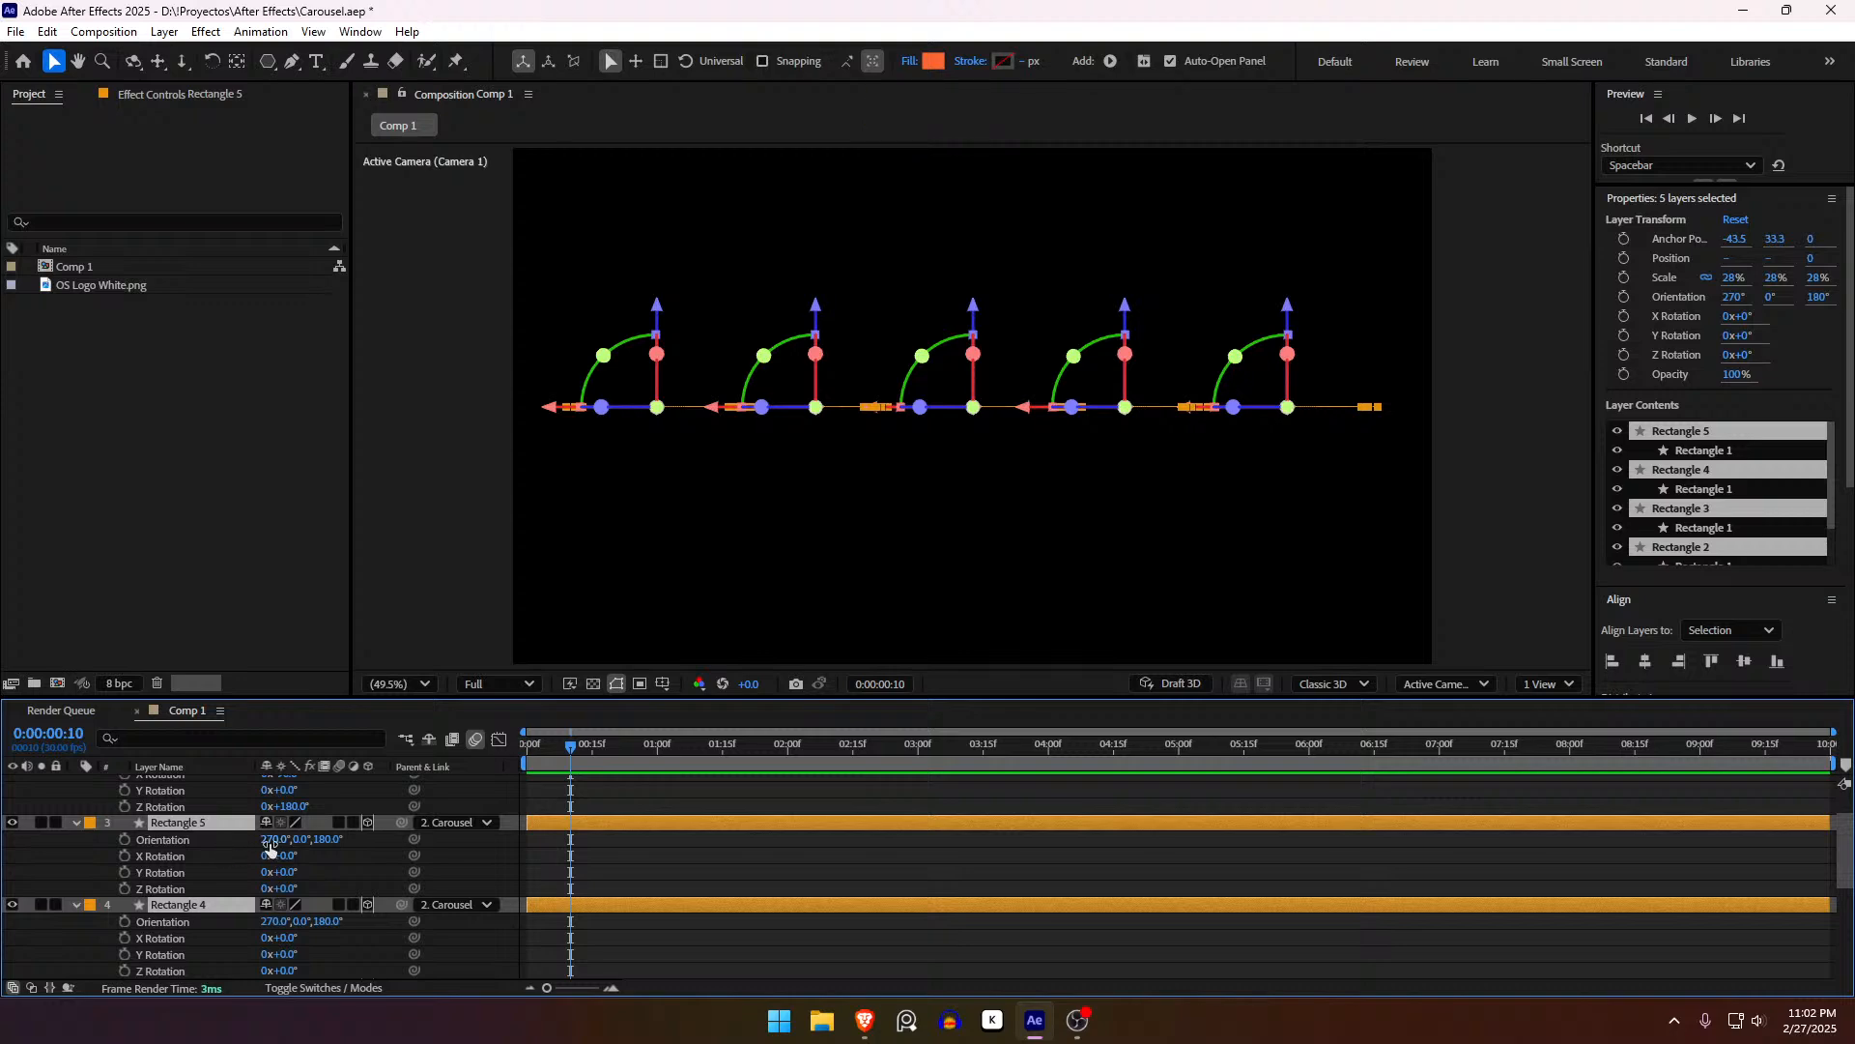
{"action": "left_click", "coordinate": [271, 841]}
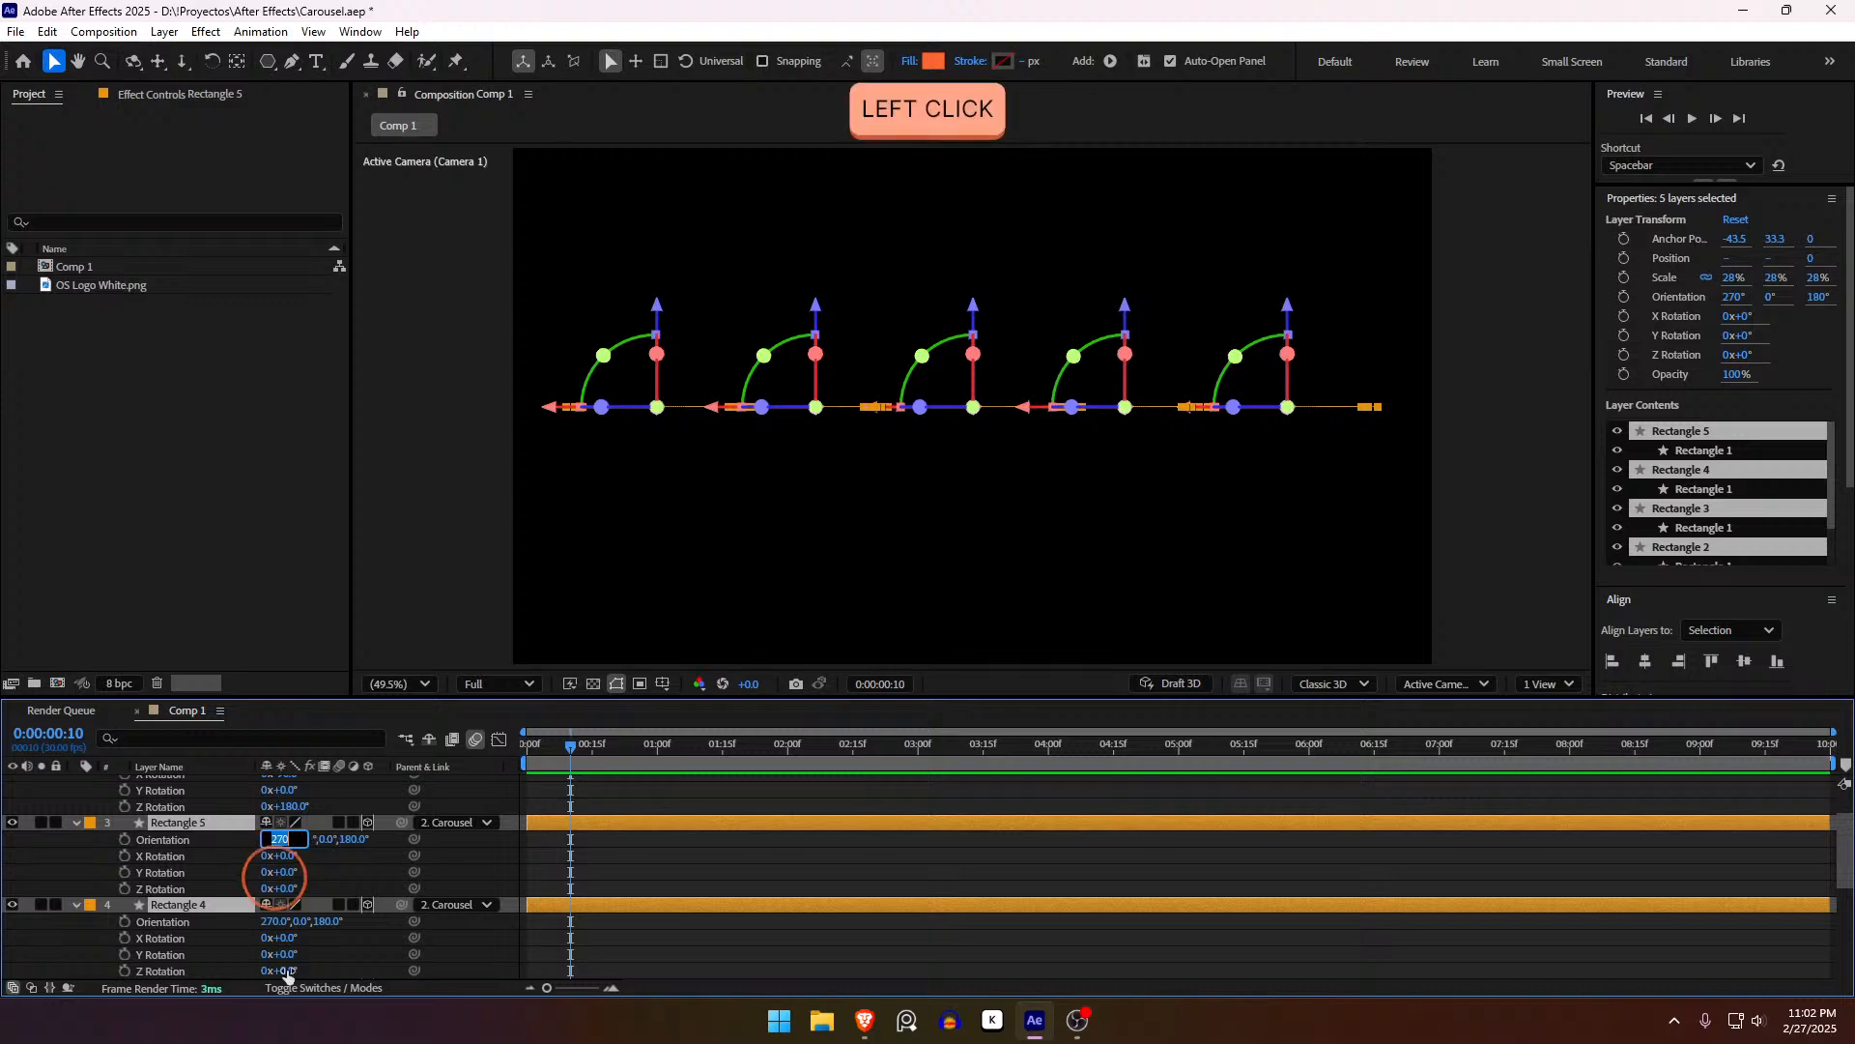
{"action": "type", "text": "0"}
{"action": "key", "text": "Return"}
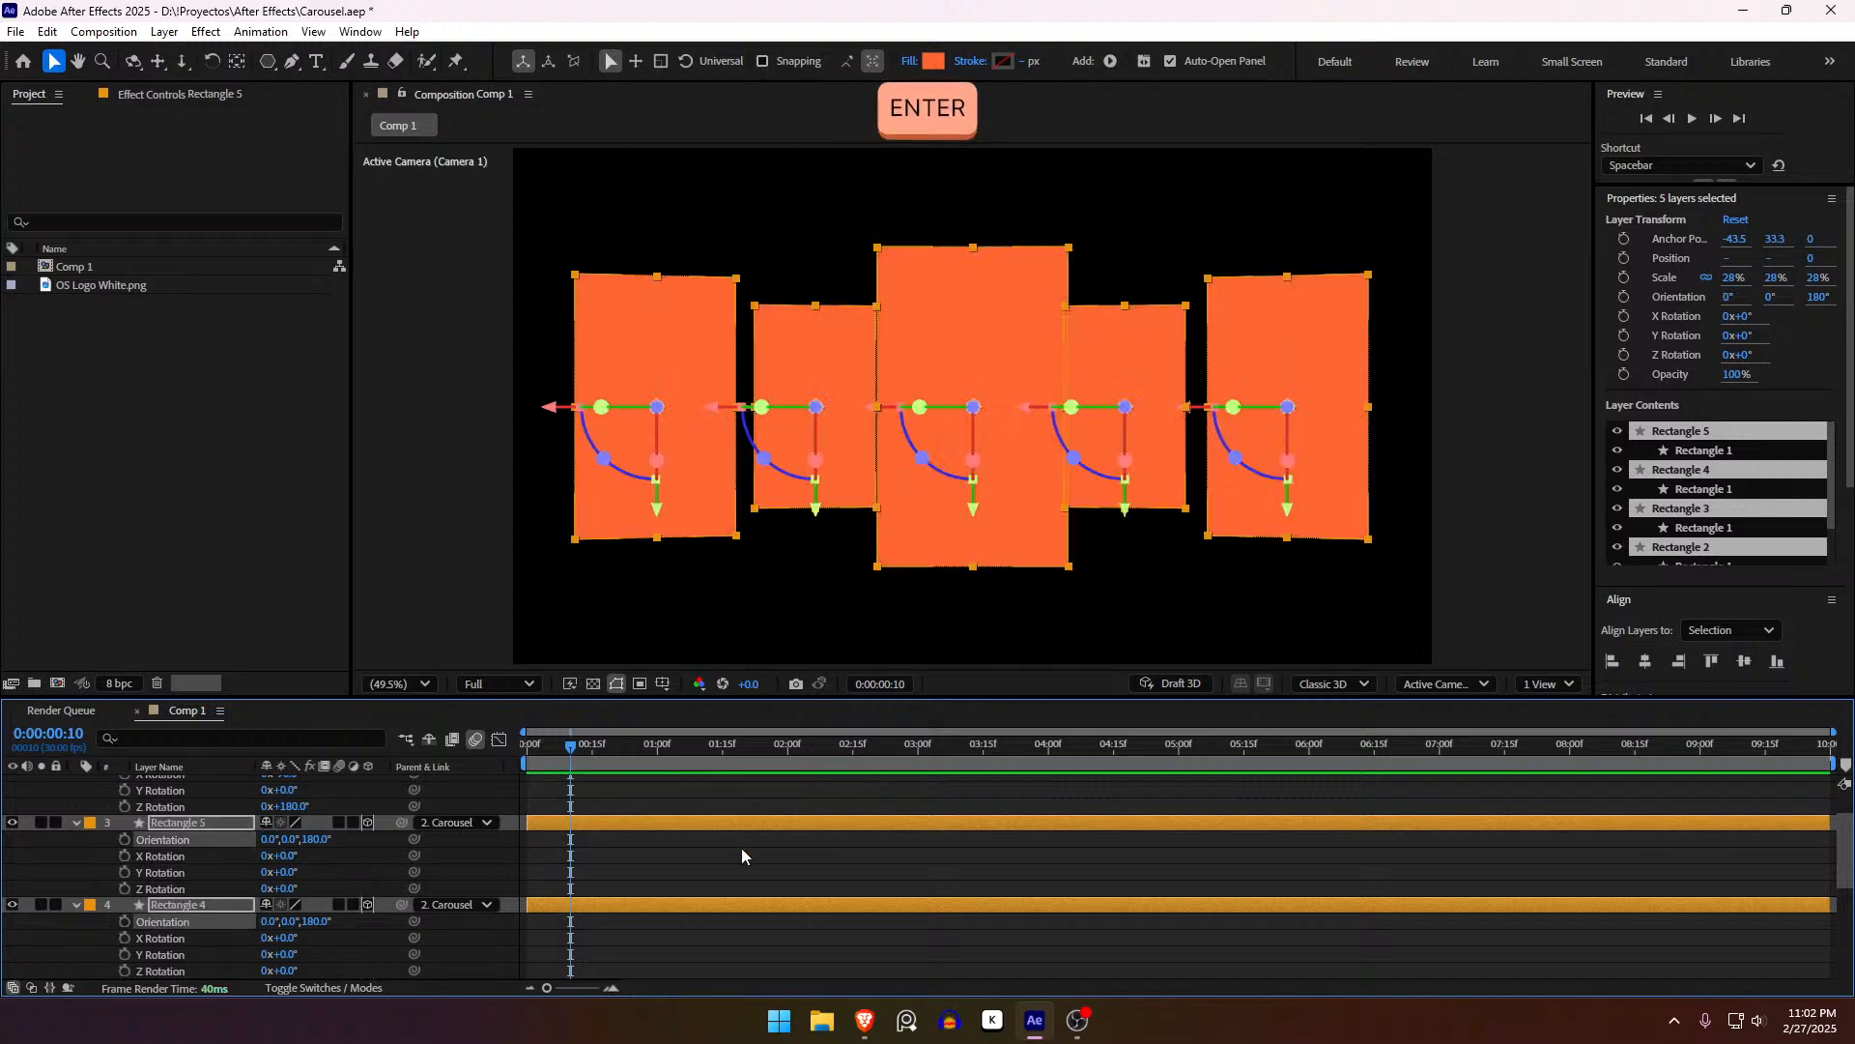
{"action": "left_click", "coordinate": [736, 874]}
{"action": "scroll", "coordinate": [737, 873], "scroll_direction": "up", "scroll_amount": 5}
{"action": "key", "text": "u"}
Step: Try turning the Carousel layer with its Z Rotation to test the camera-facing rectangles
{"action": "left_click_drag", "start_coordinate": [556, 754], "coordinate": [596, 759]}
{"action": "left_click", "coordinate": [593, 796]}
{"action": "key", "text": "r"}
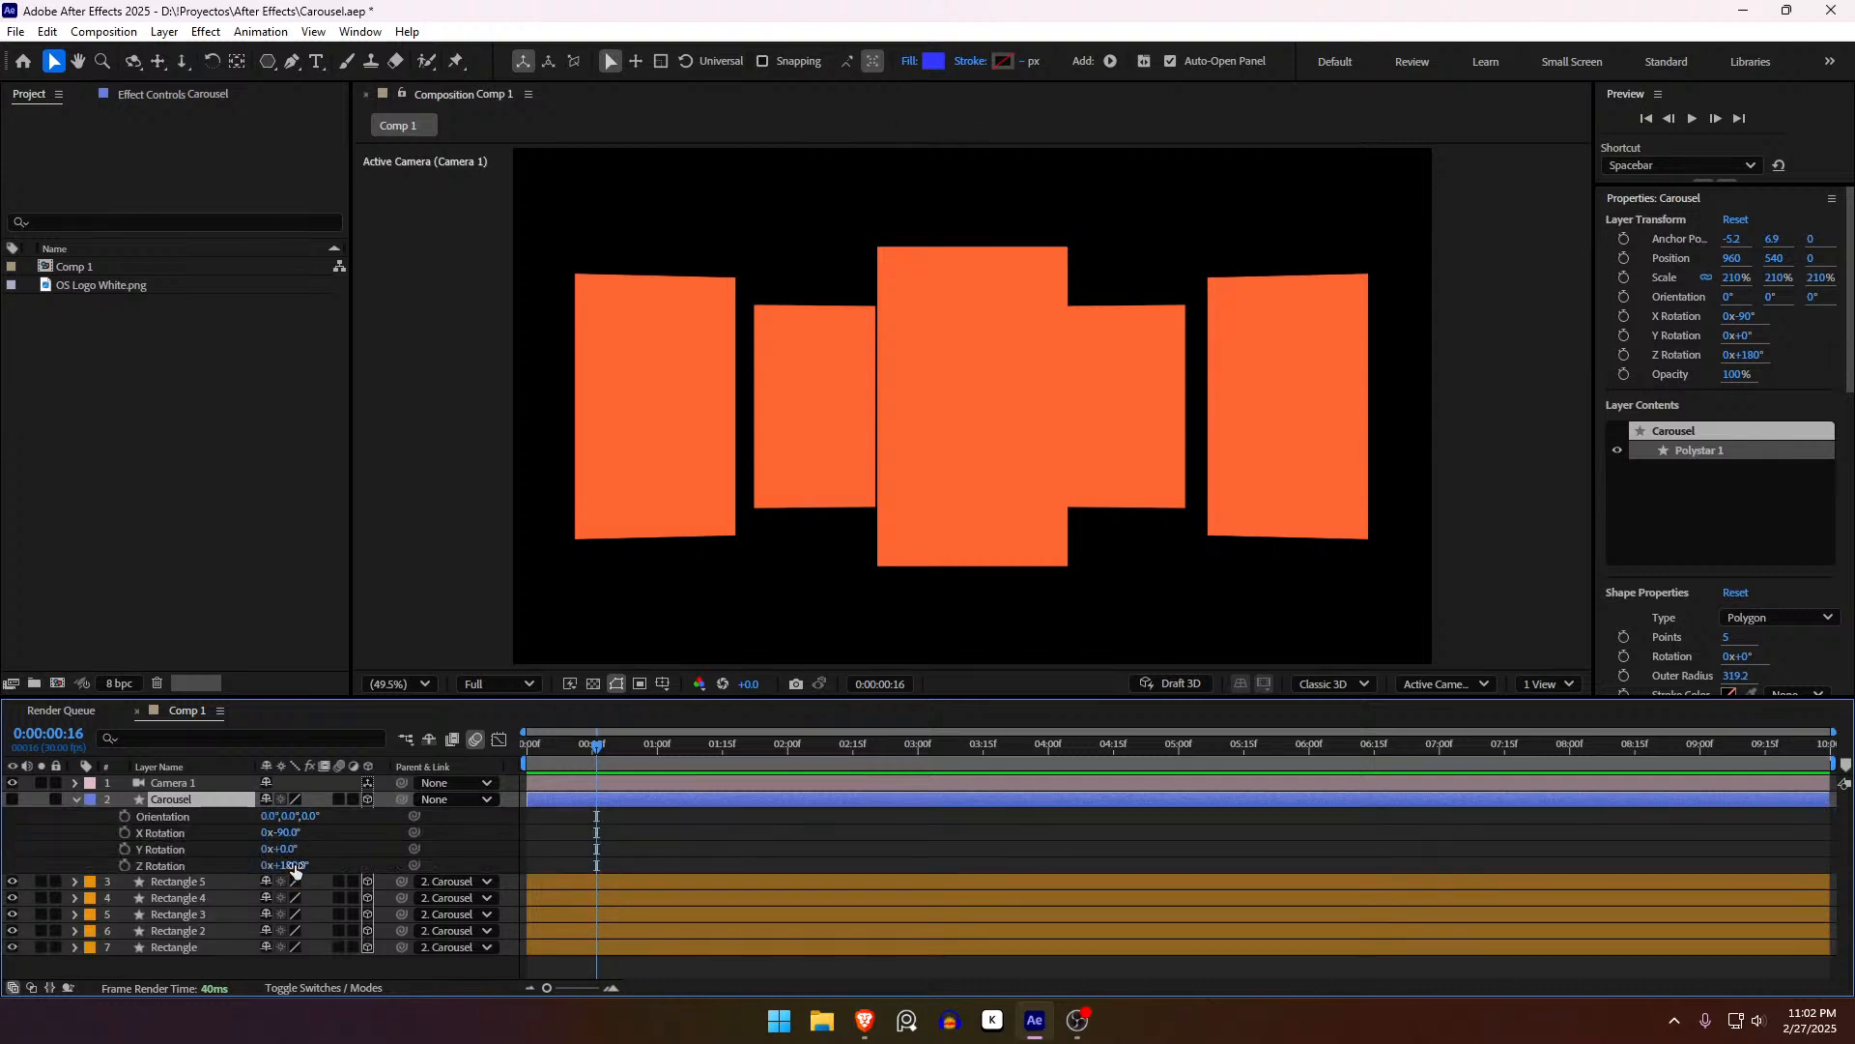
{"action": "left_click_drag", "start_coordinate": [293, 869], "coordinate": [175, 865]}
Step: Keyframe the Carousel layer's Z Rotation at 0:00:00:00 and set it to 201° at 0:00:00:15
{"action": "left_click_drag", "start_coordinate": [568, 761], "coordinate": [517, 761]}
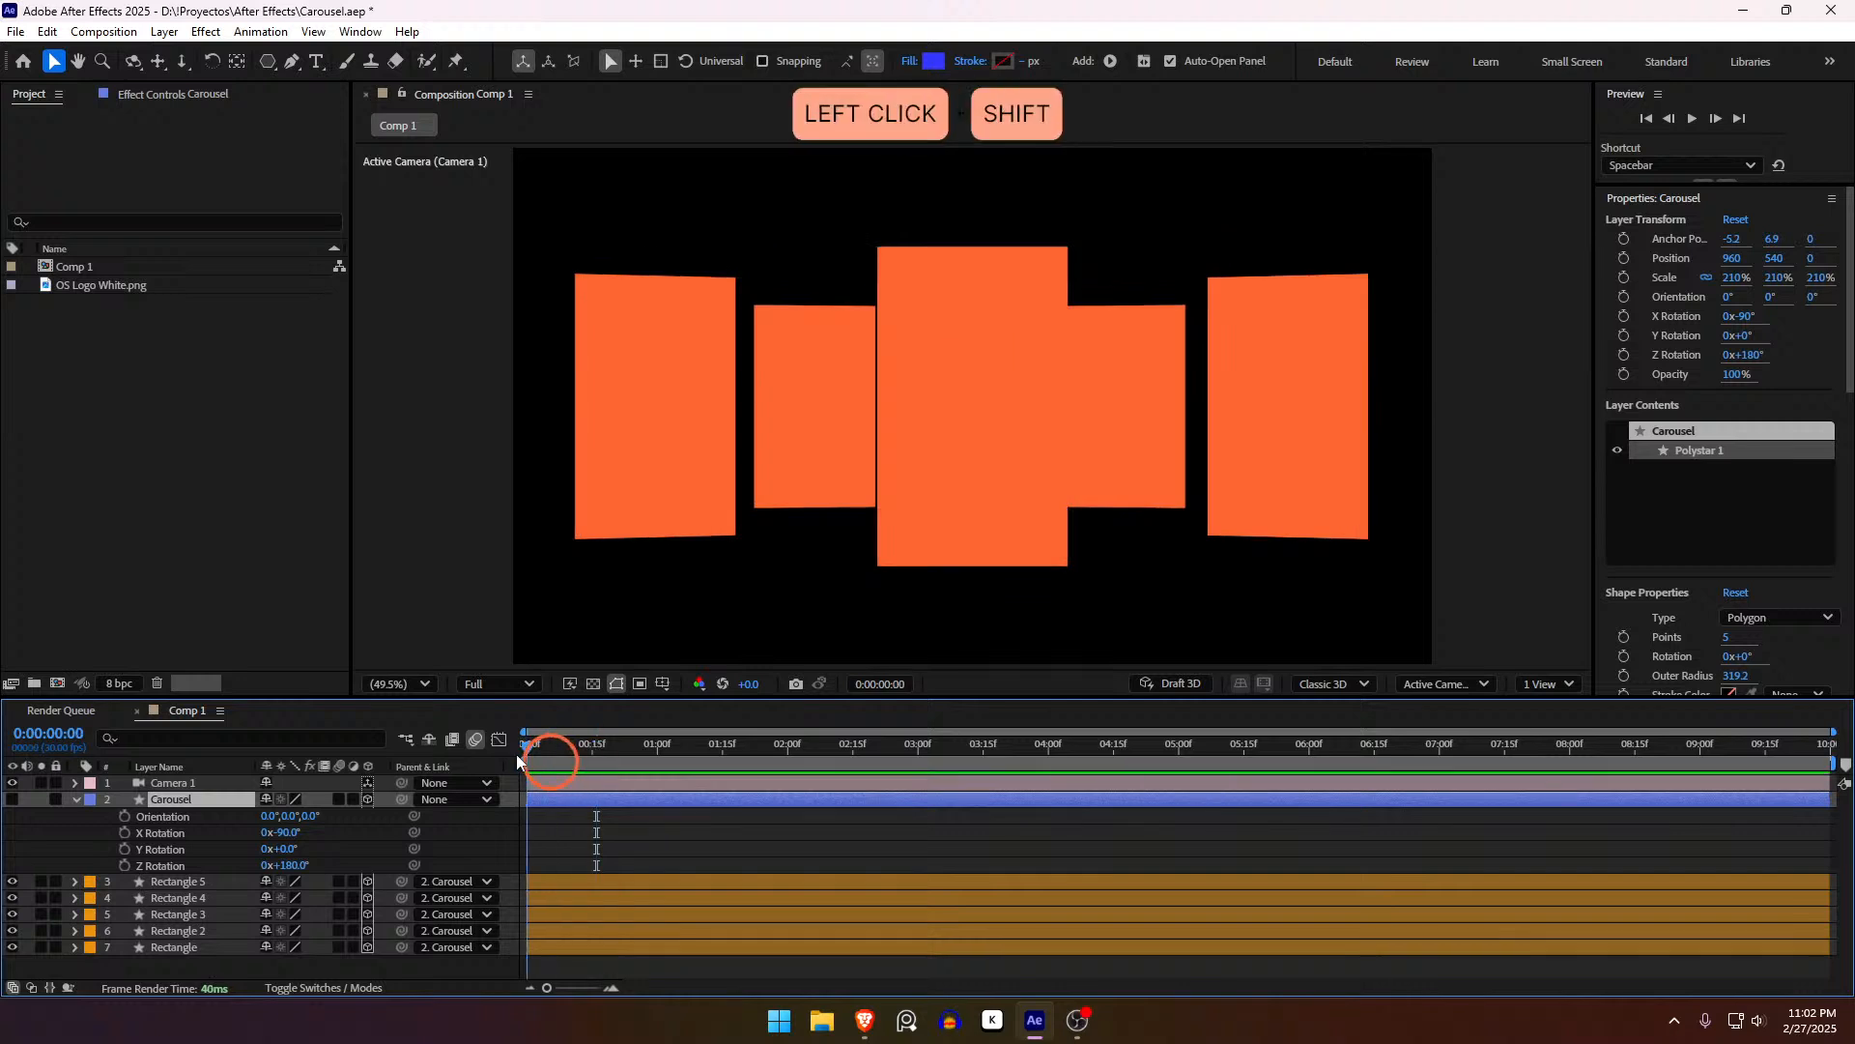
{"action": "left_click", "coordinate": [125, 865]}
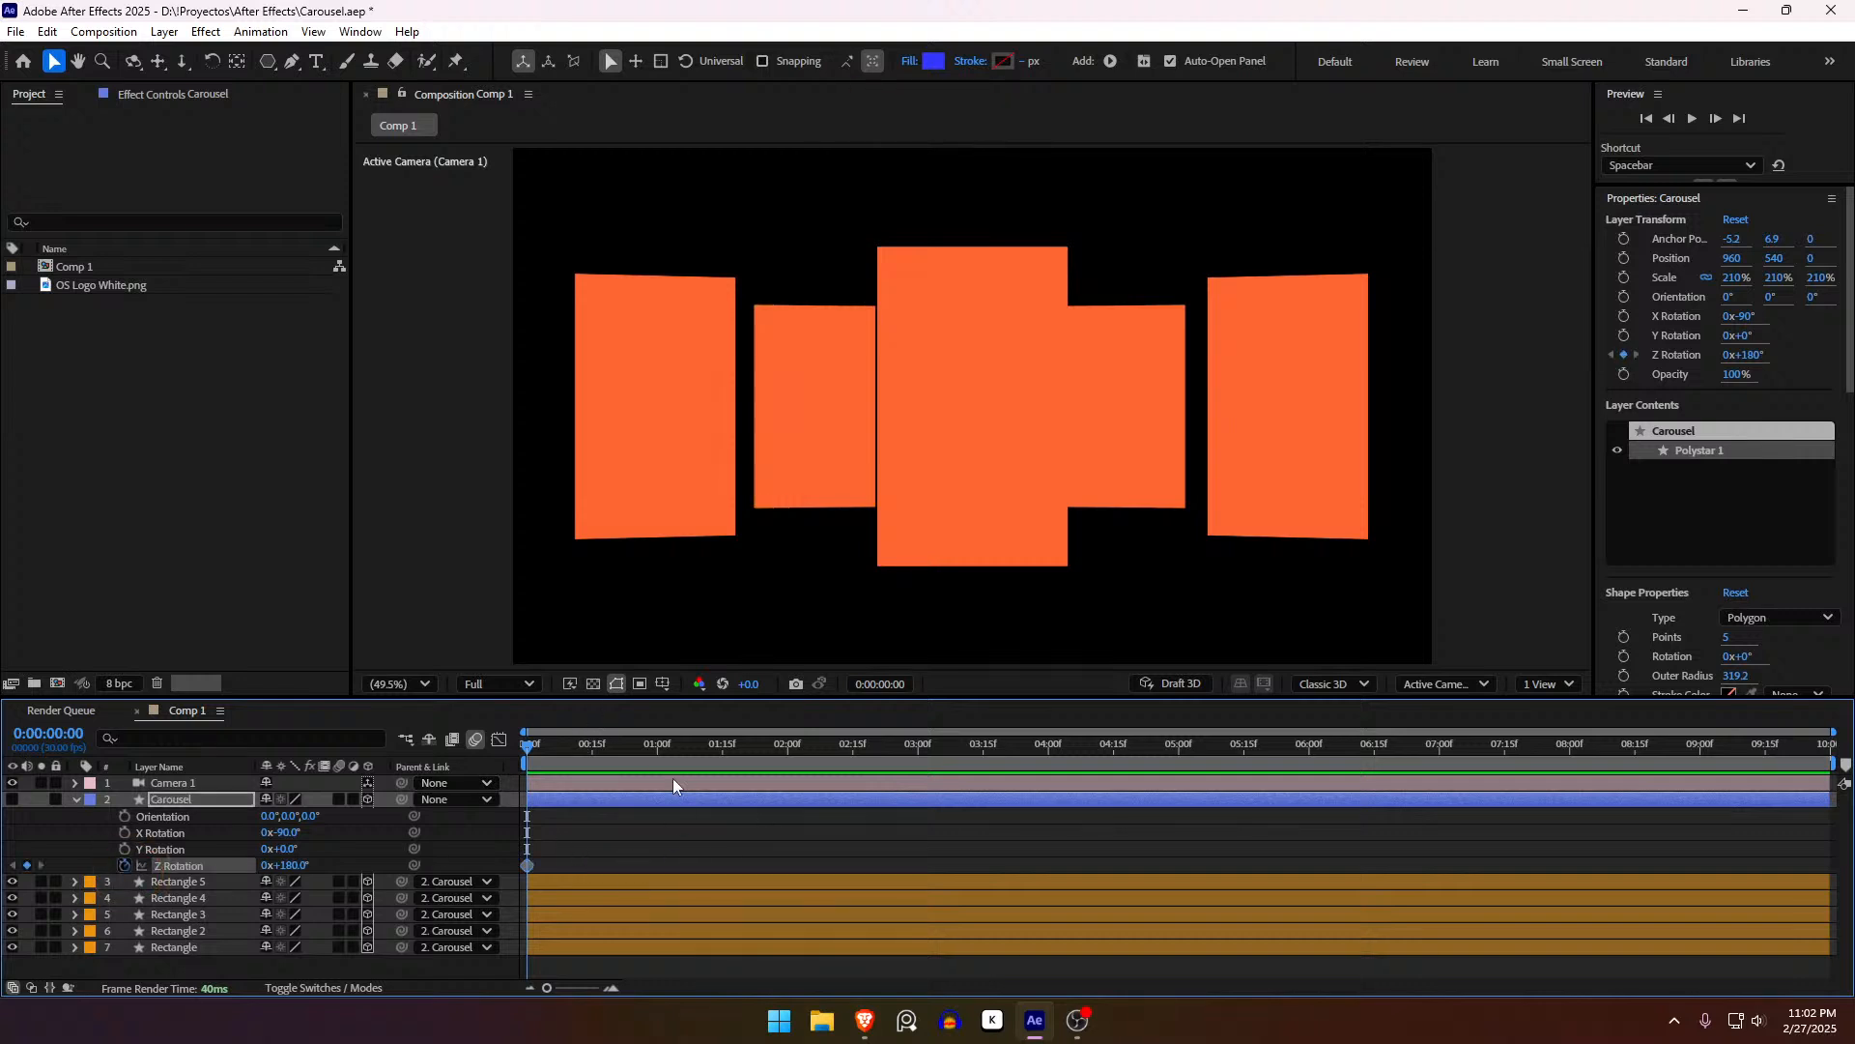
{"action": "left_click", "coordinate": [590, 752]}
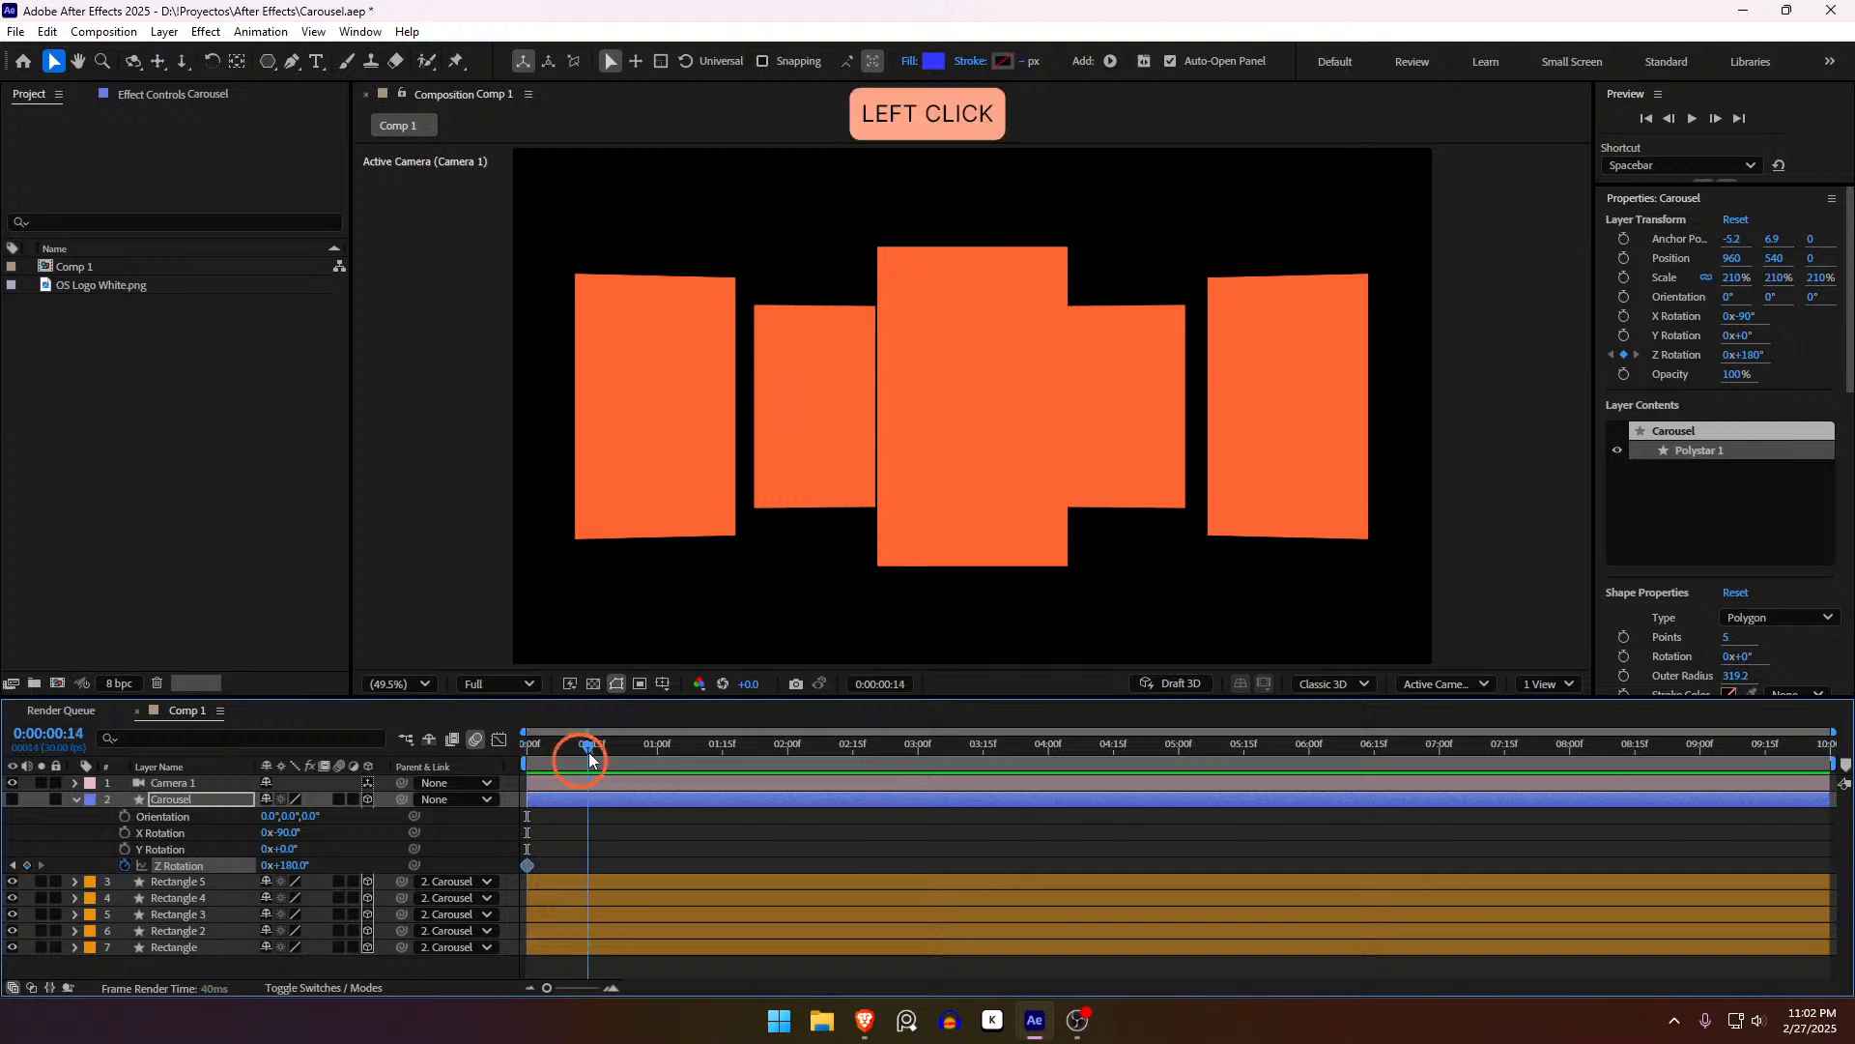
{"action": "left_click", "coordinate": [578, 847]}
{"action": "left_click_drag", "start_coordinate": [290, 866], "coordinate": [311, 865]}
Step: Change the fill colour of the Rectangle 2 layer to bright green
{"action": "left_click", "coordinate": [604, 933]}
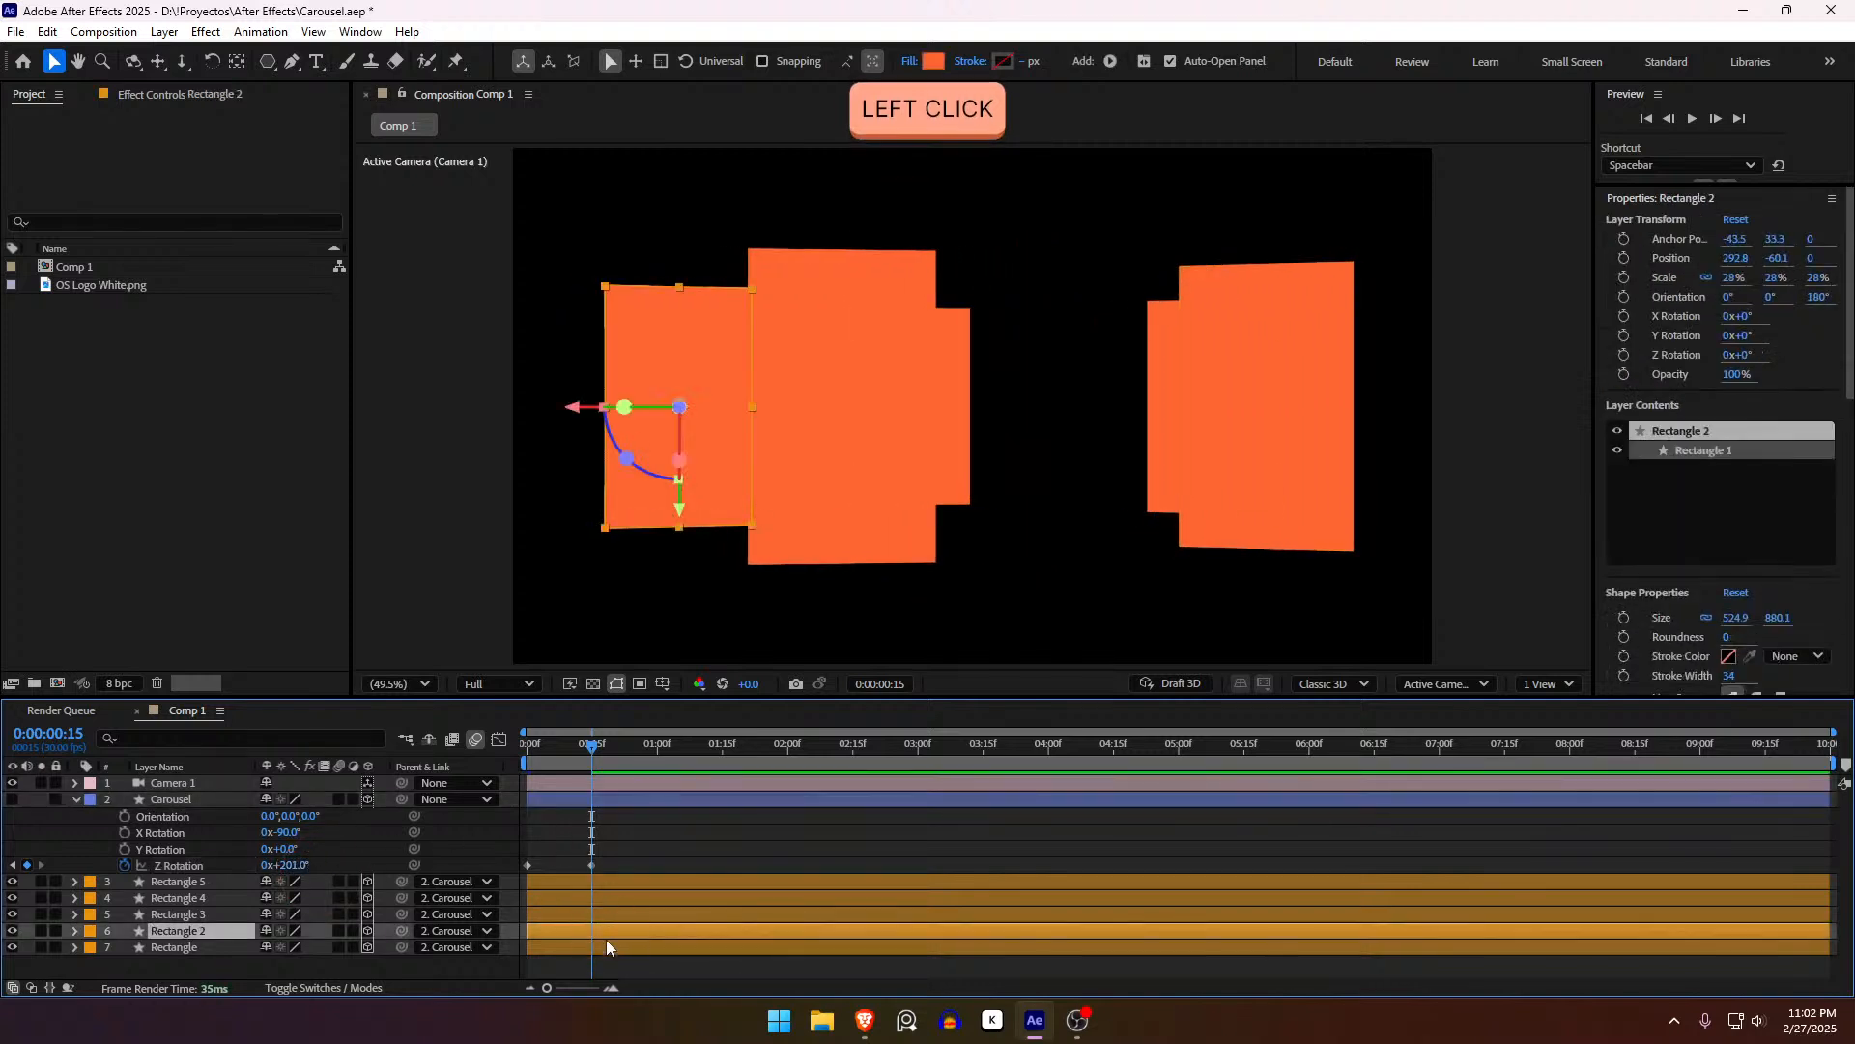
{"action": "left_click", "coordinate": [600, 949]}
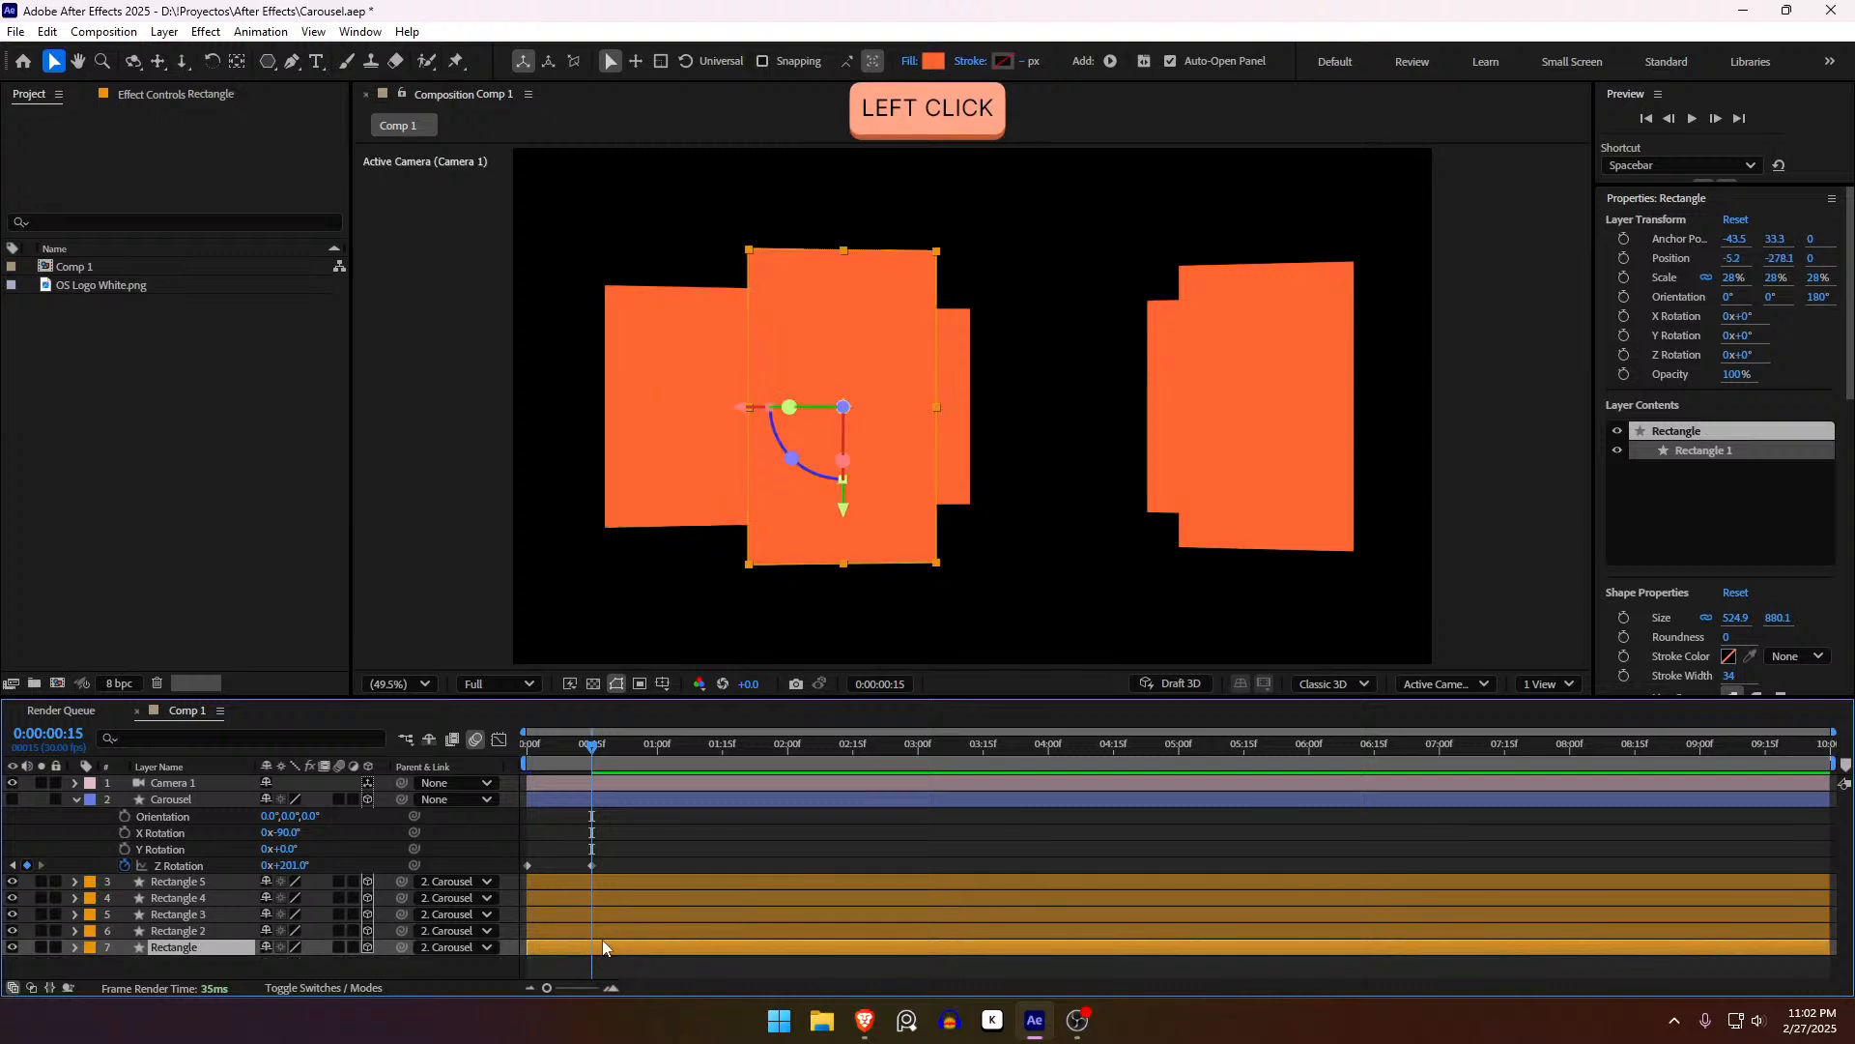
{"action": "left_click", "coordinate": [601, 932]}
{"action": "left_click", "coordinate": [933, 61]}
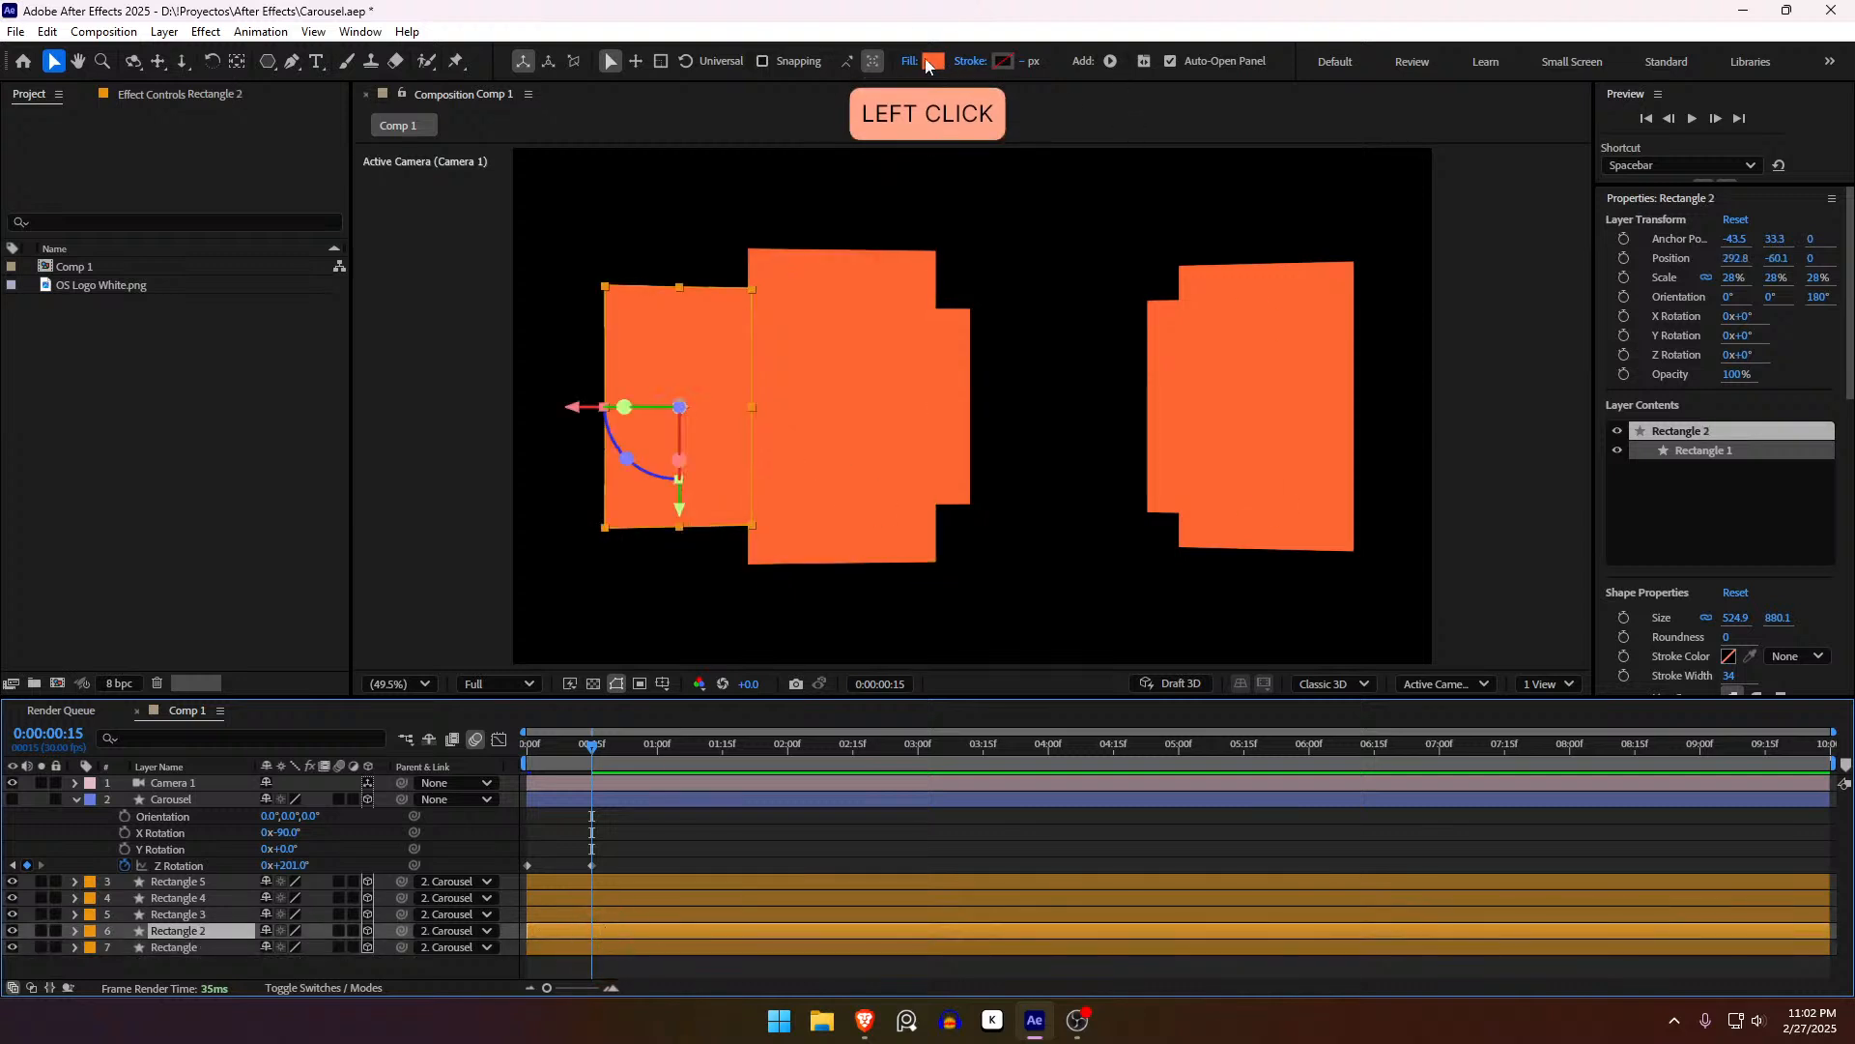
{"action": "left_click", "coordinate": [976, 558]}
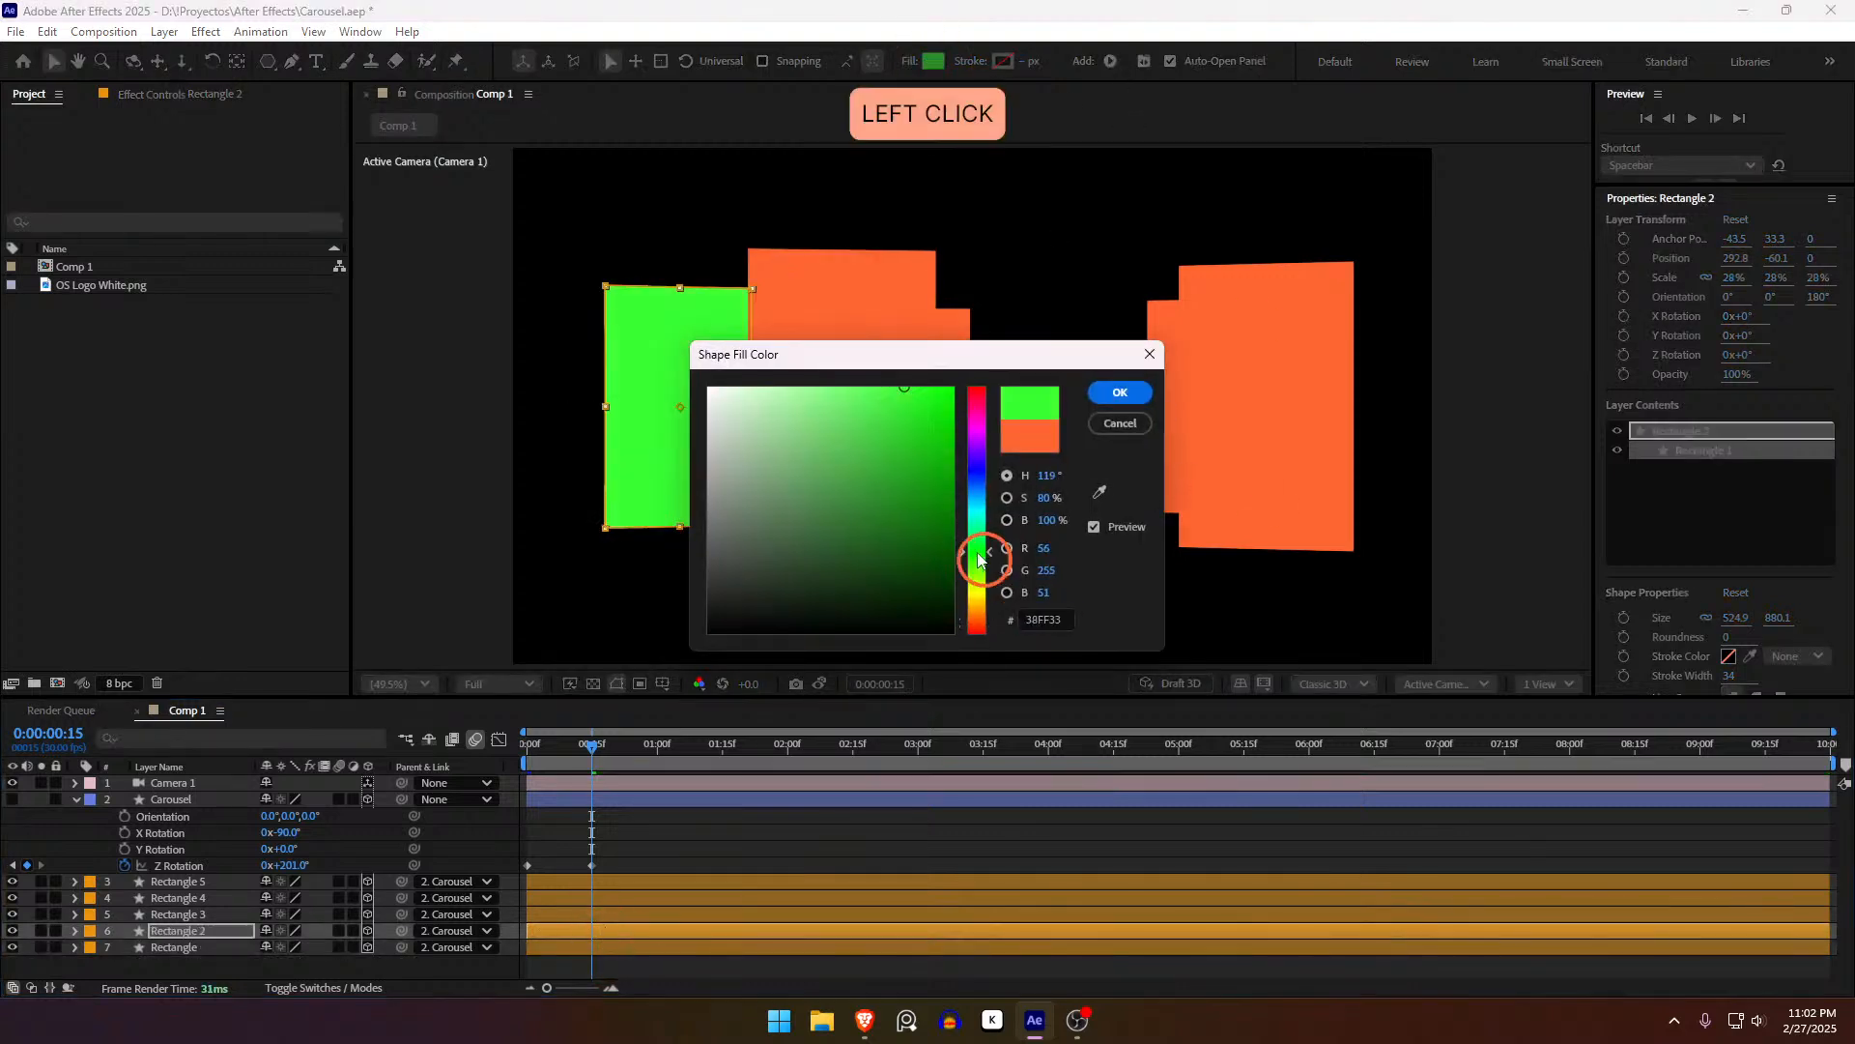
{"action": "left_click", "coordinate": [1120, 392]}
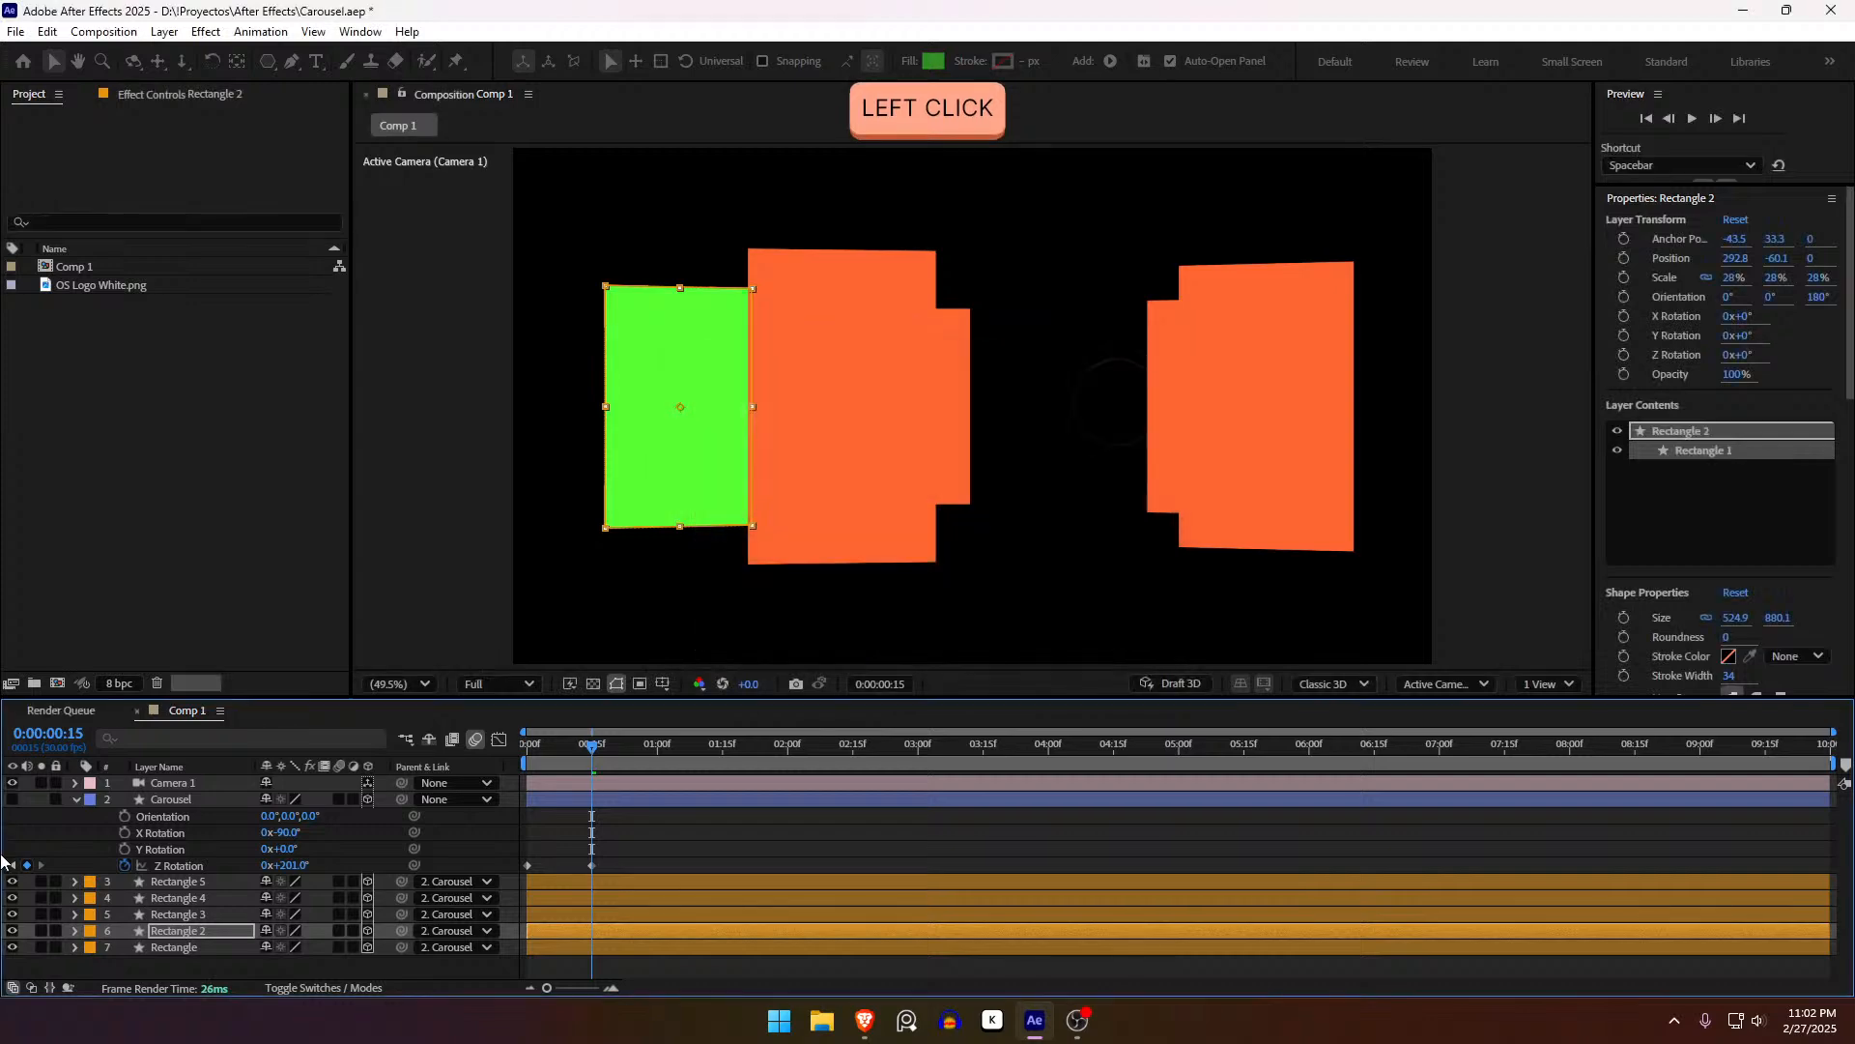
Step: Change the fill colour of the Rectangle 3 layer to red (FF3333)
{"action": "left_click", "coordinate": [177, 915]}
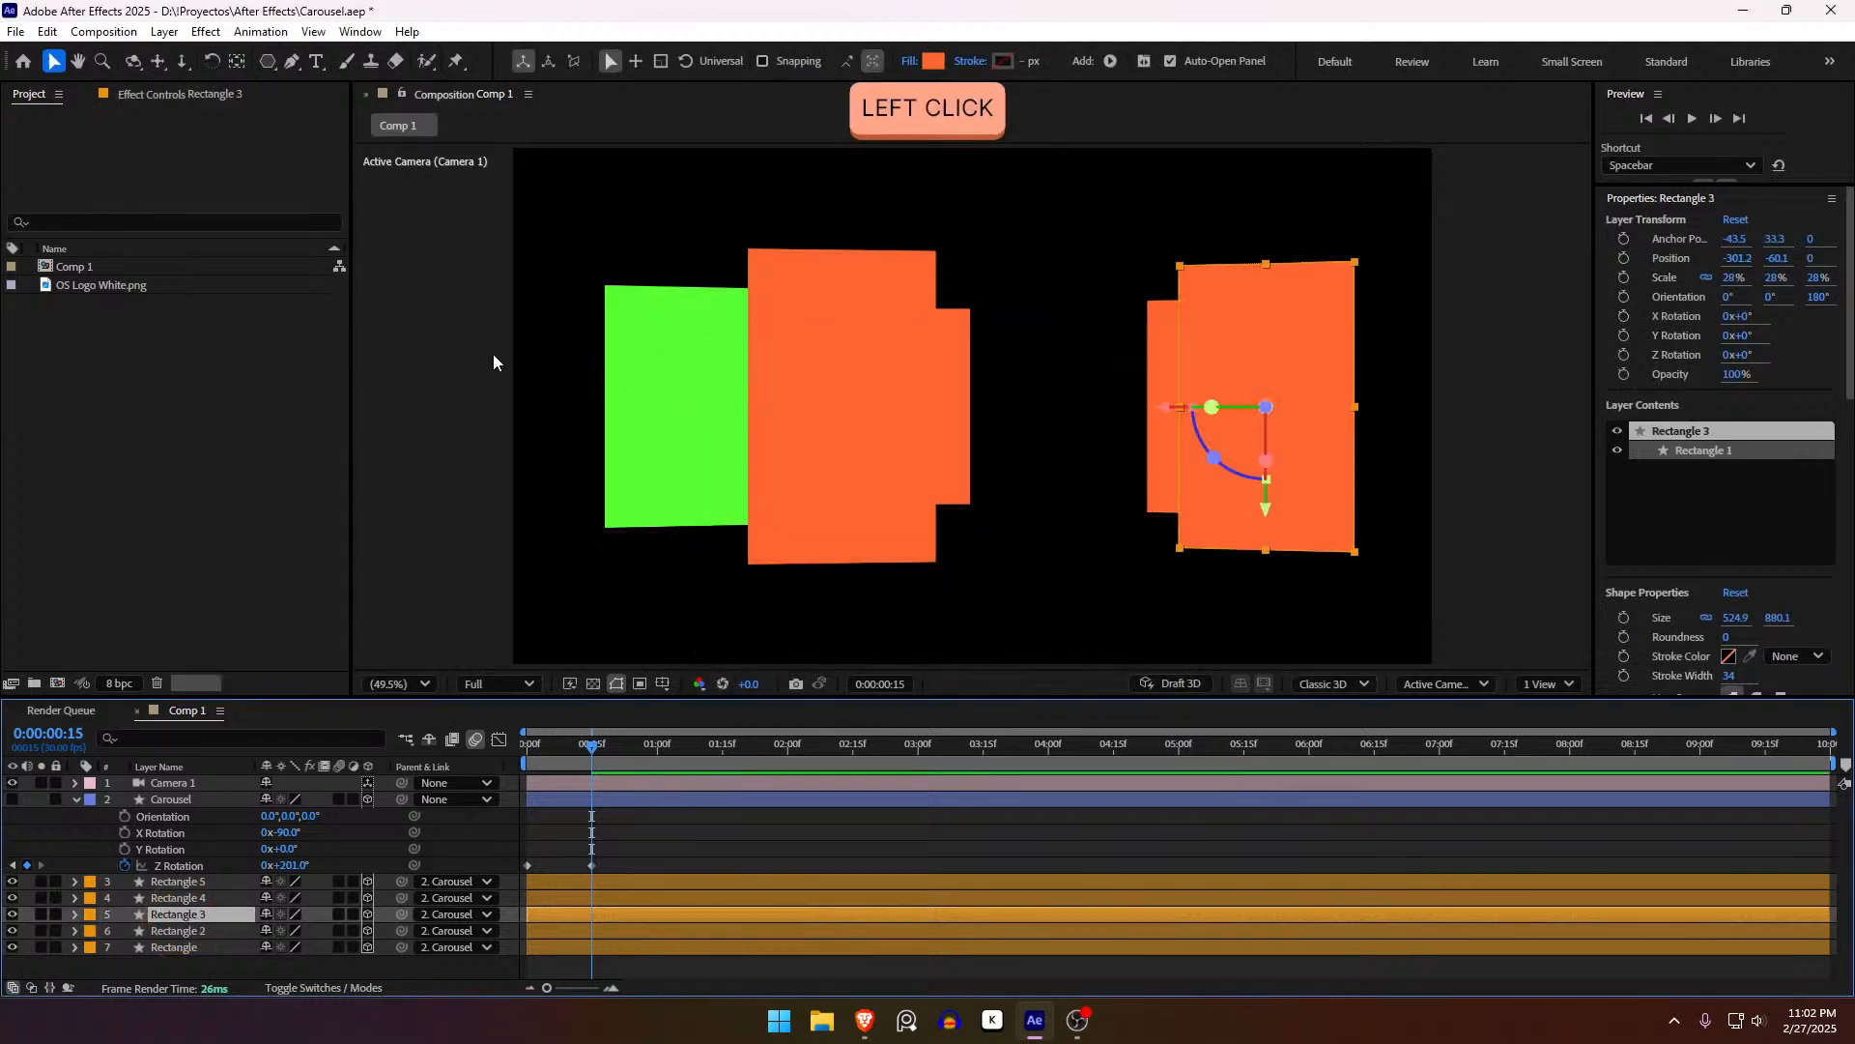
{"action": "left_click", "coordinate": [933, 60]}
{"action": "left_click_drag", "start_coordinate": [978, 601], "coordinate": [978, 633]}
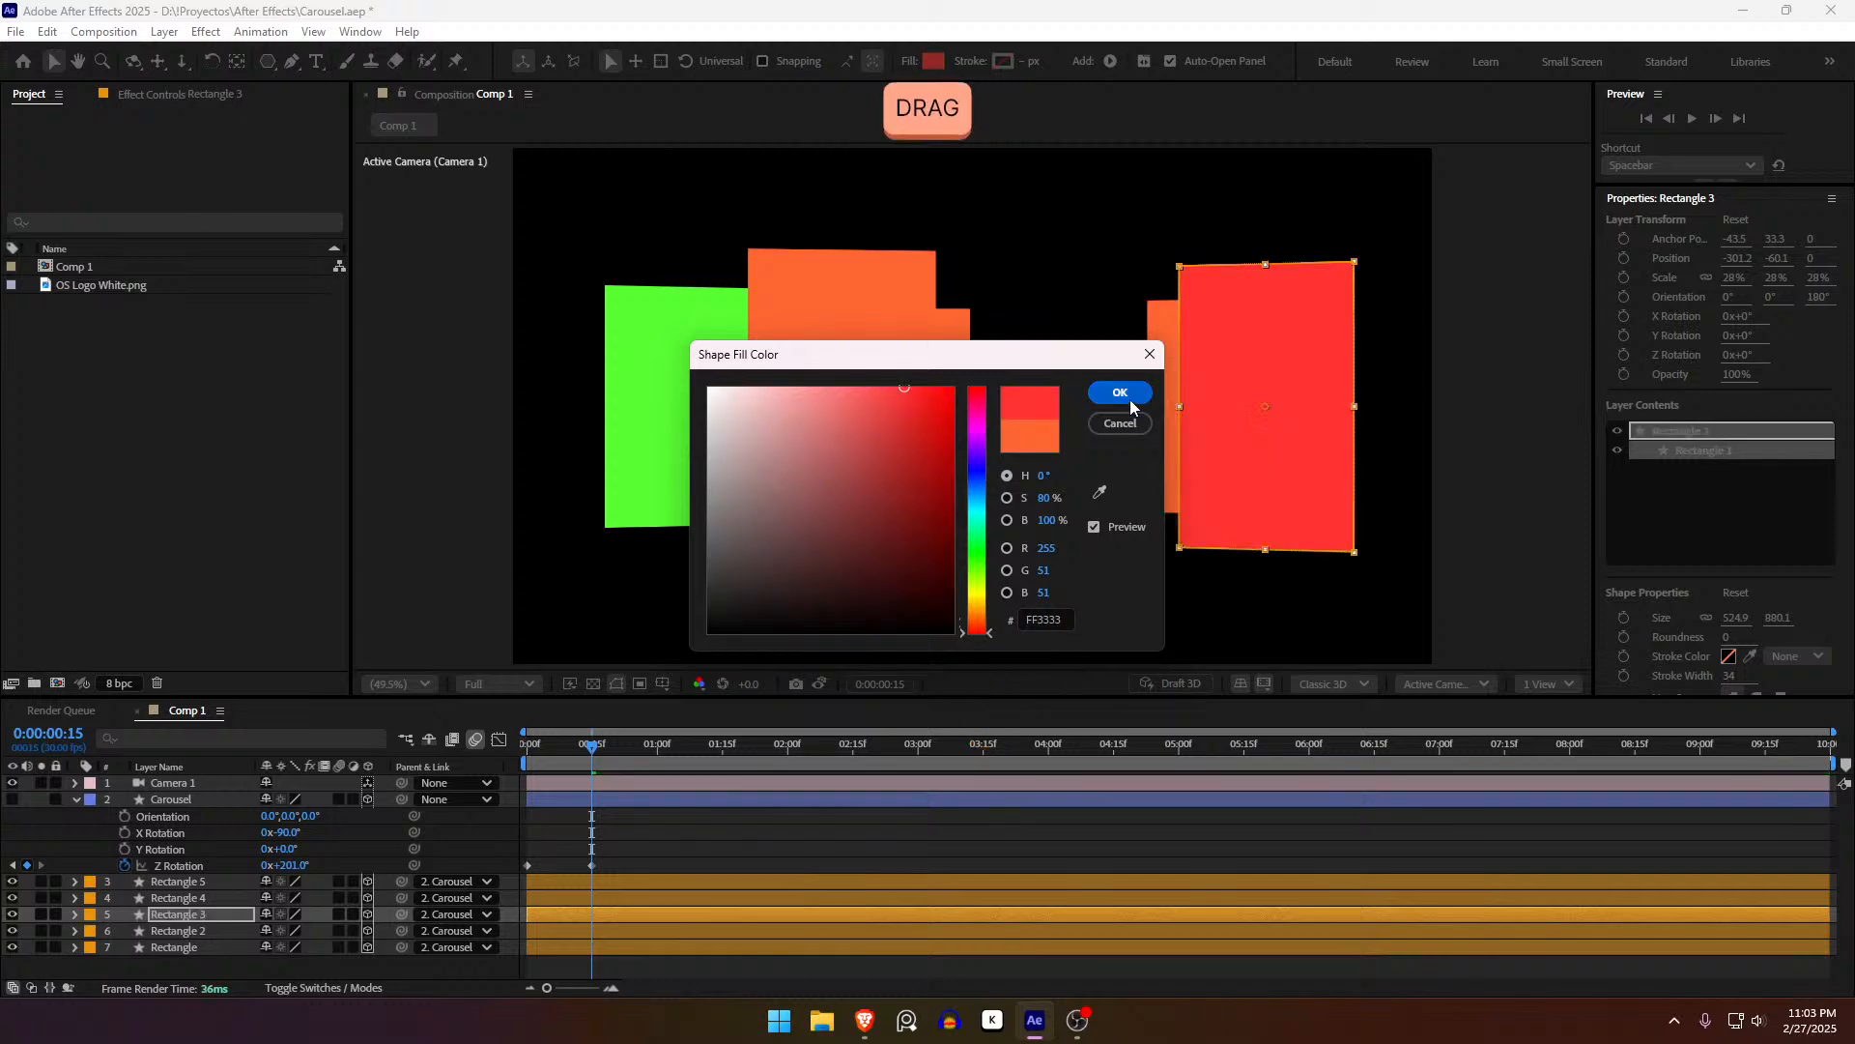
{"action": "left_click", "coordinate": [1120, 392]}
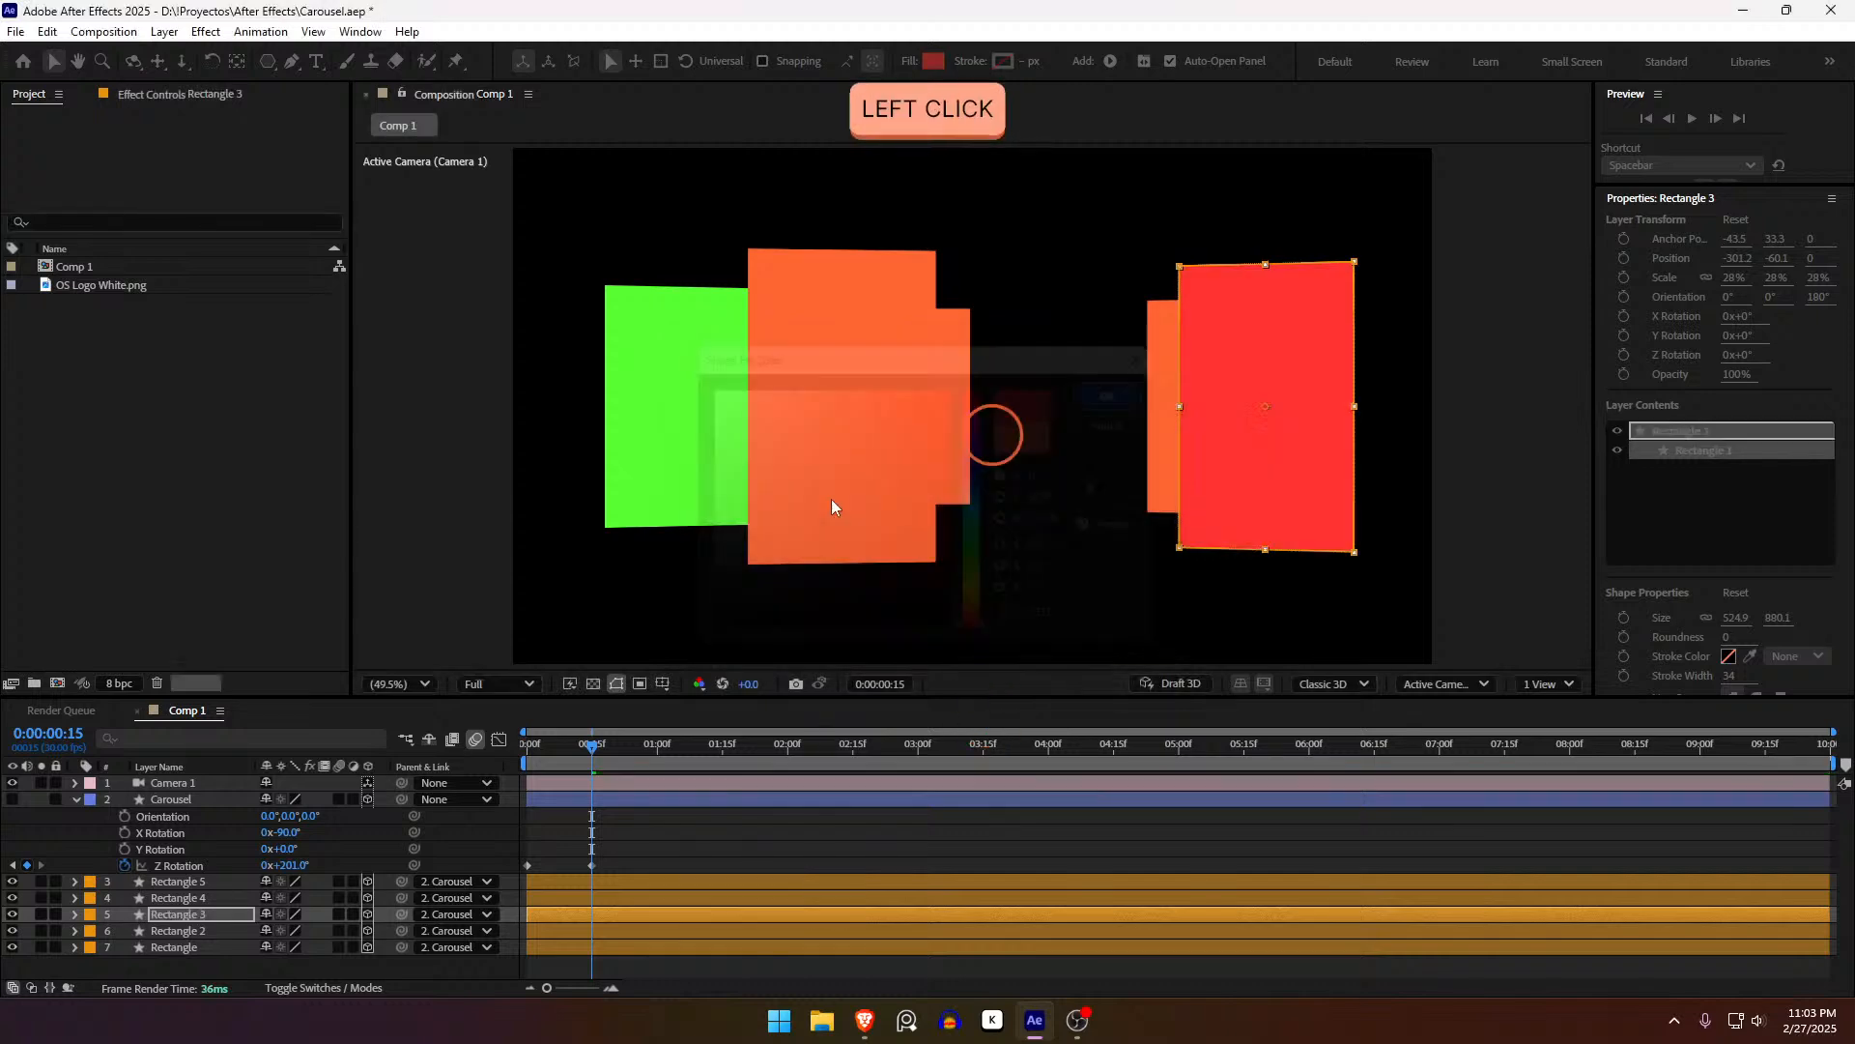
Step: Change the fill colour of the Rectangle 4 layer to yellow (FDFF33)
{"action": "left_click", "coordinate": [211, 899]}
{"action": "left_click", "coordinate": [933, 60]}
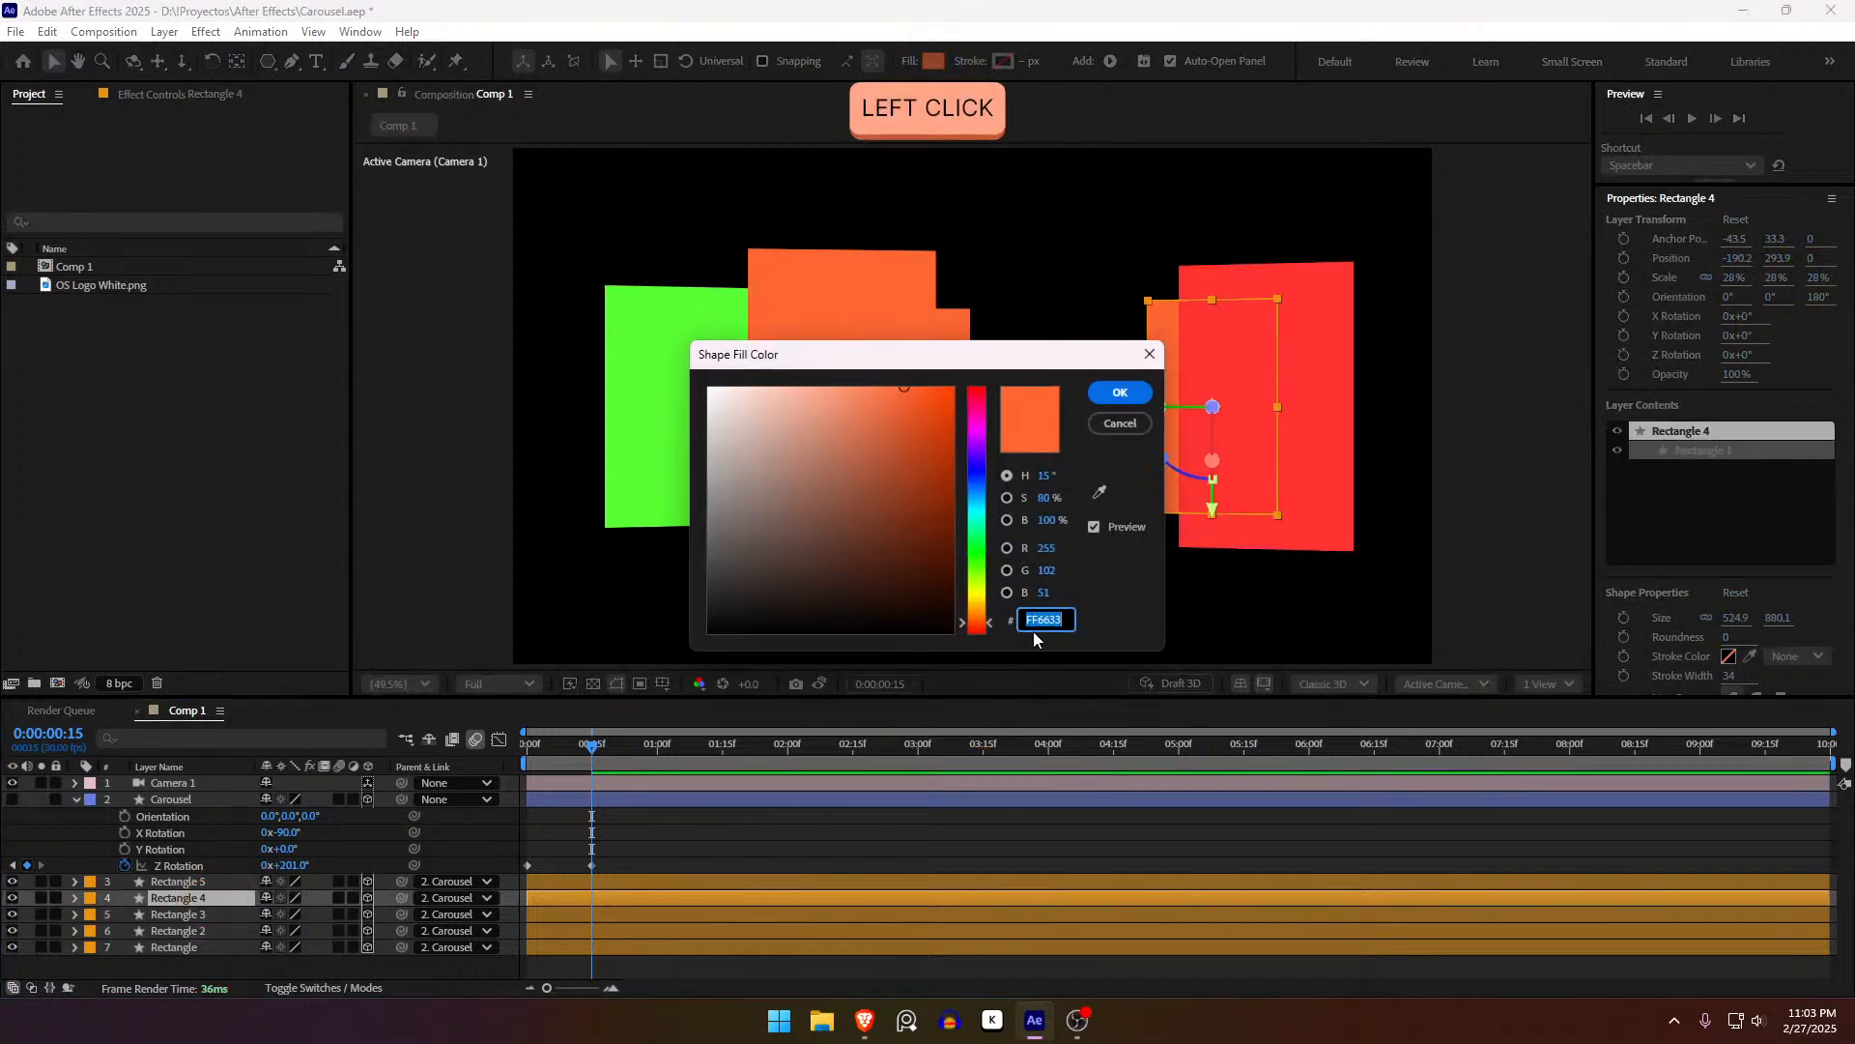
{"action": "left_click", "coordinate": [973, 599]}
{"action": "left_click_drag", "start_coordinate": [973, 599], "coordinate": [973, 592]}
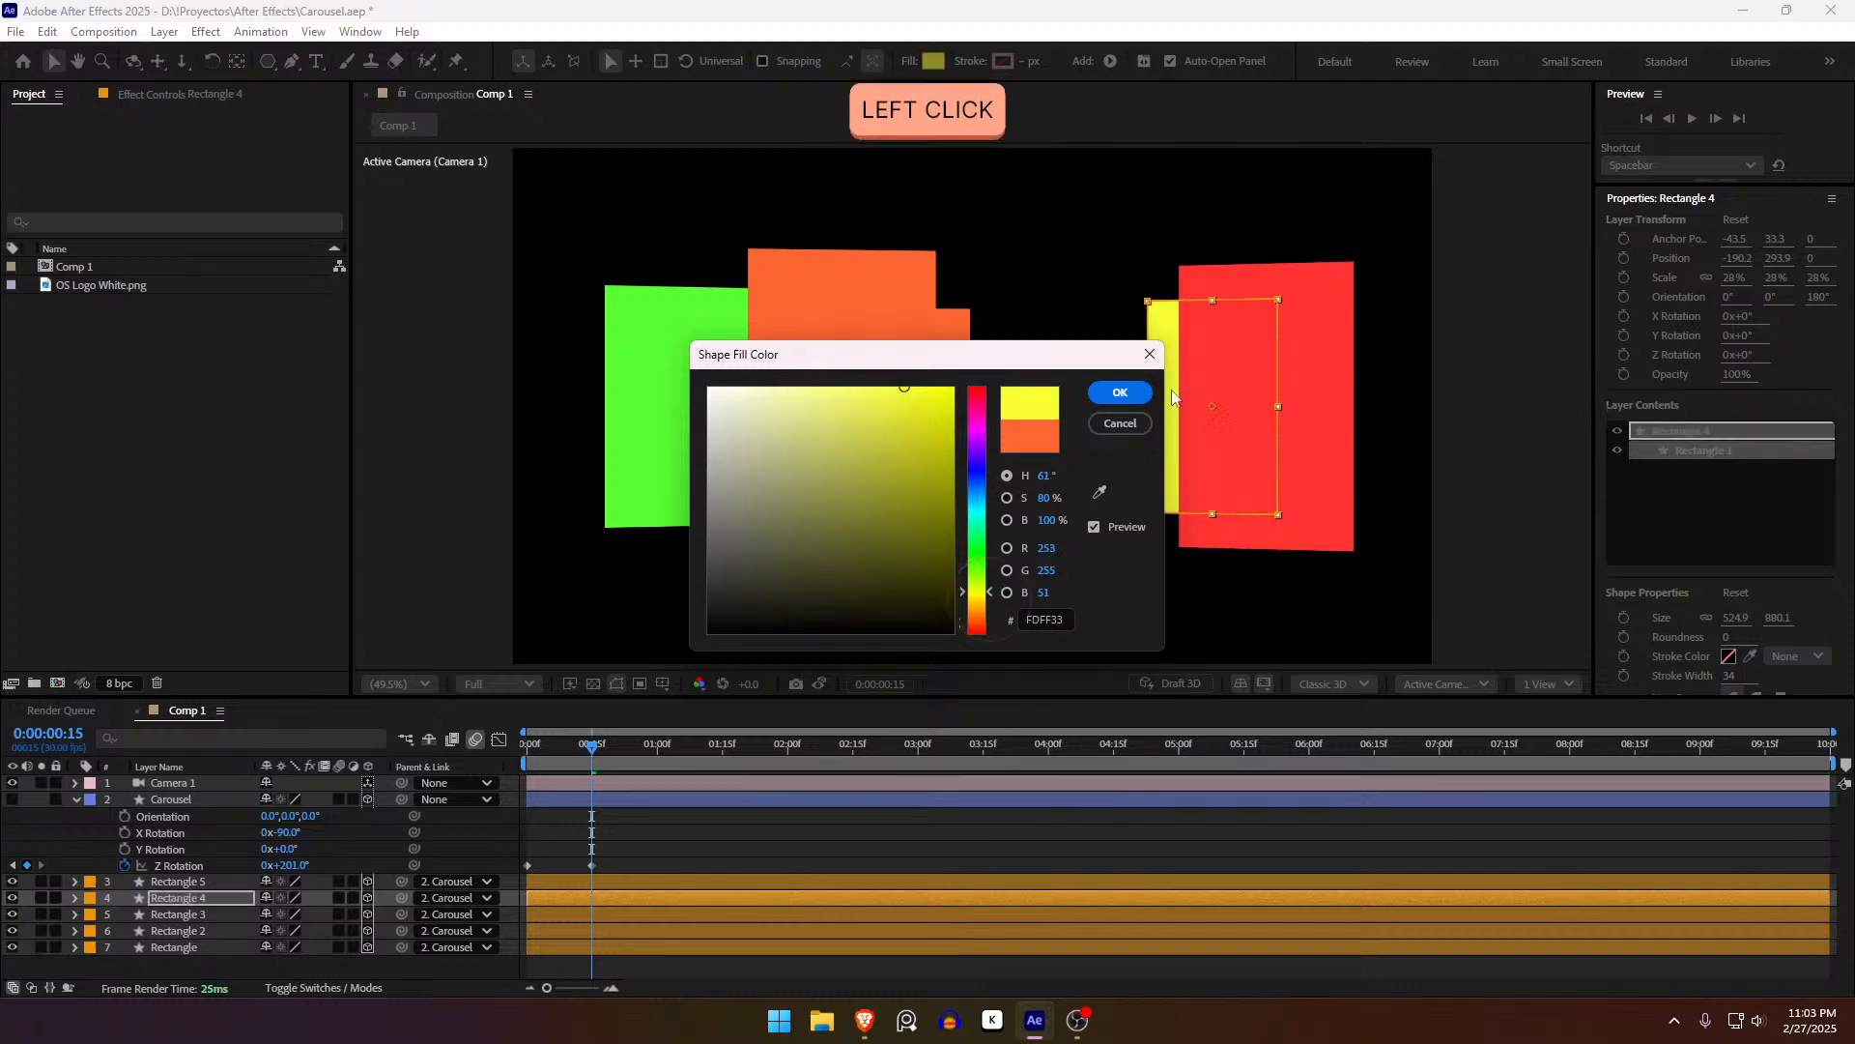
{"action": "left_click", "coordinate": [1120, 392]}
Step: Change the fill colour of the Rectangle 5 layer to blue and deselect the layer
{"action": "left_click", "coordinate": [200, 885]}
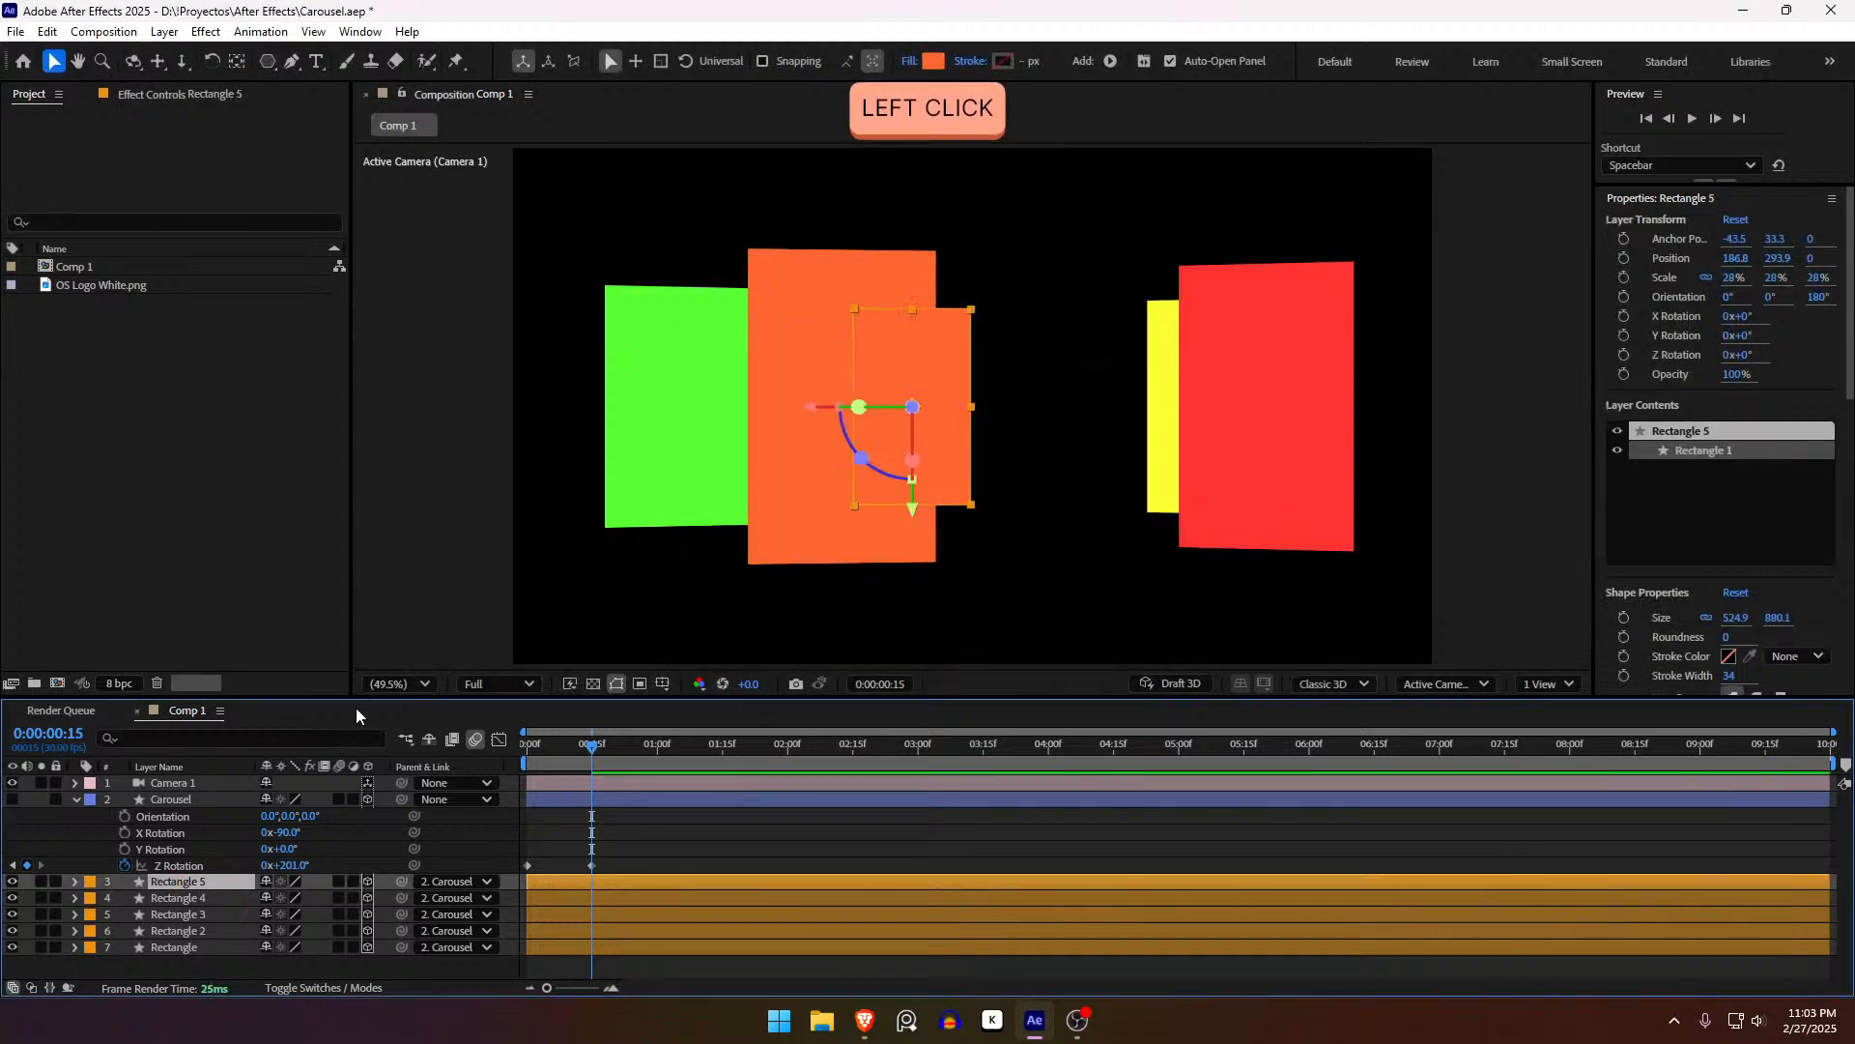
{"action": "left_click", "coordinate": [932, 66]}
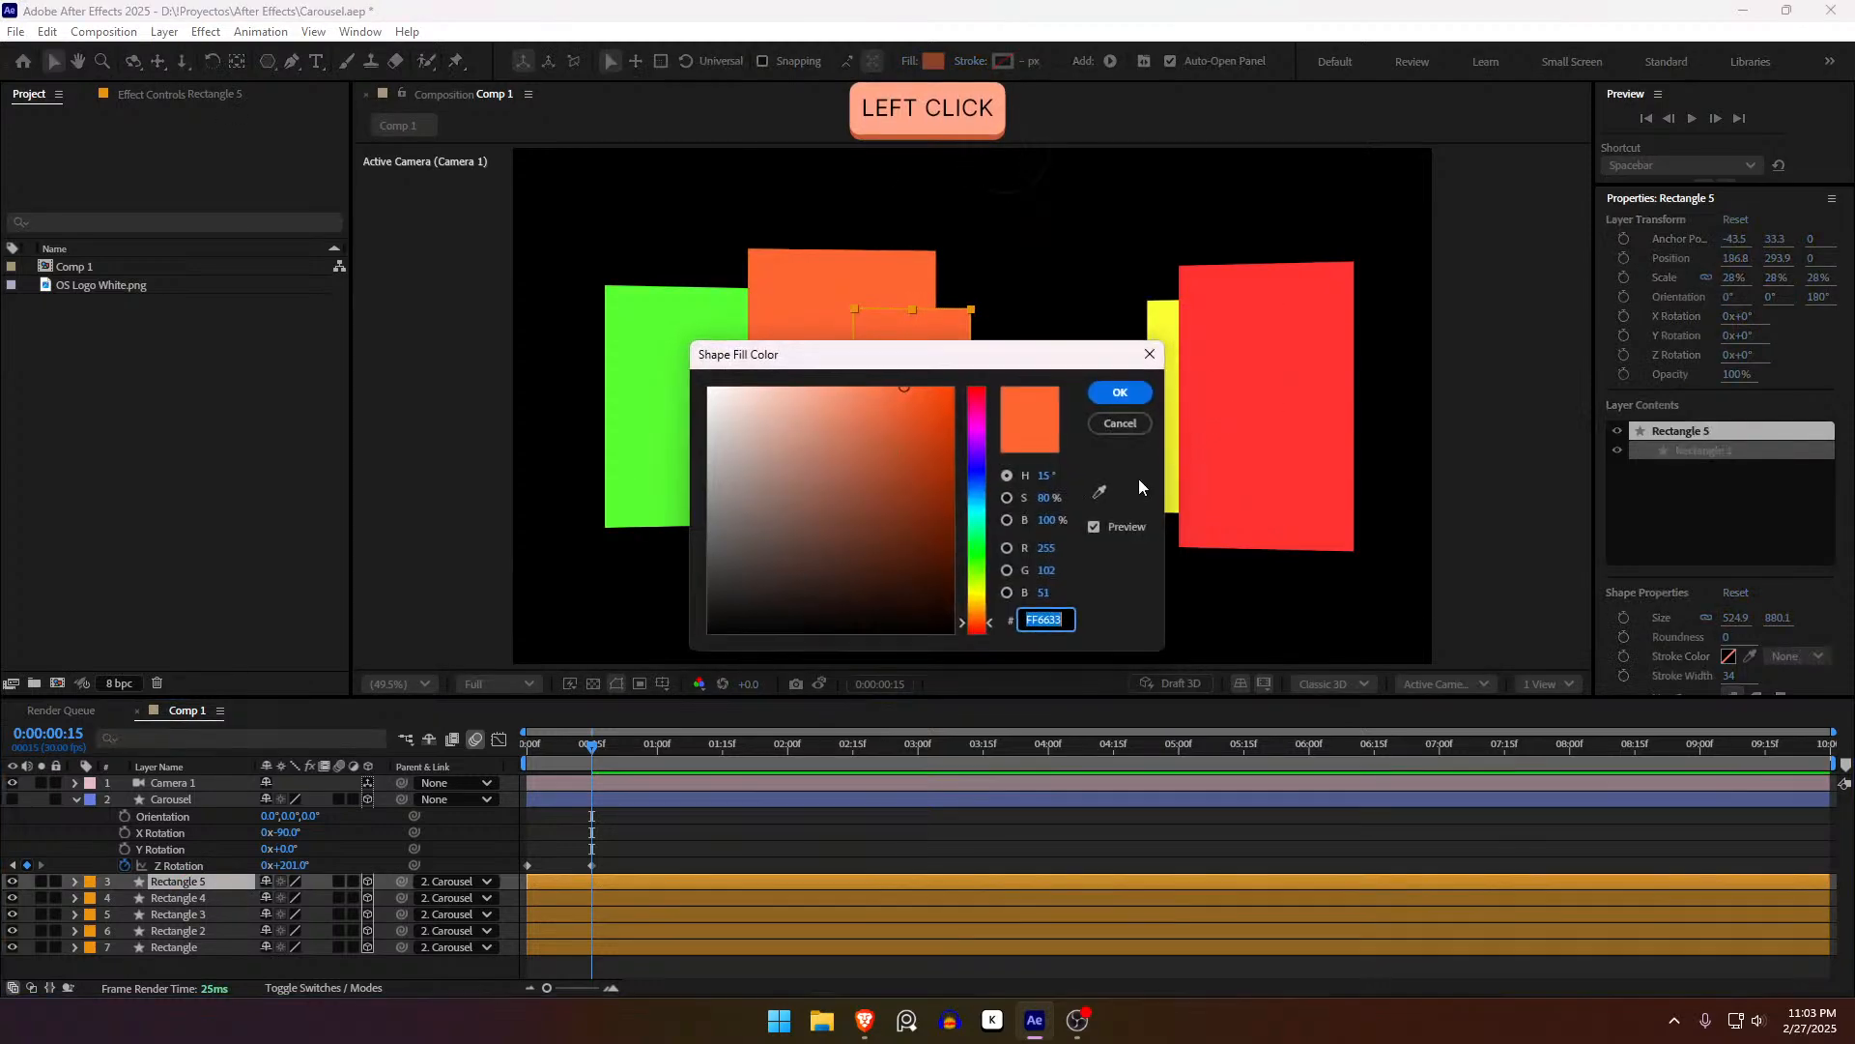
{"action": "left_click", "coordinate": [978, 469]}
{"action": "left_click", "coordinate": [1120, 392]}
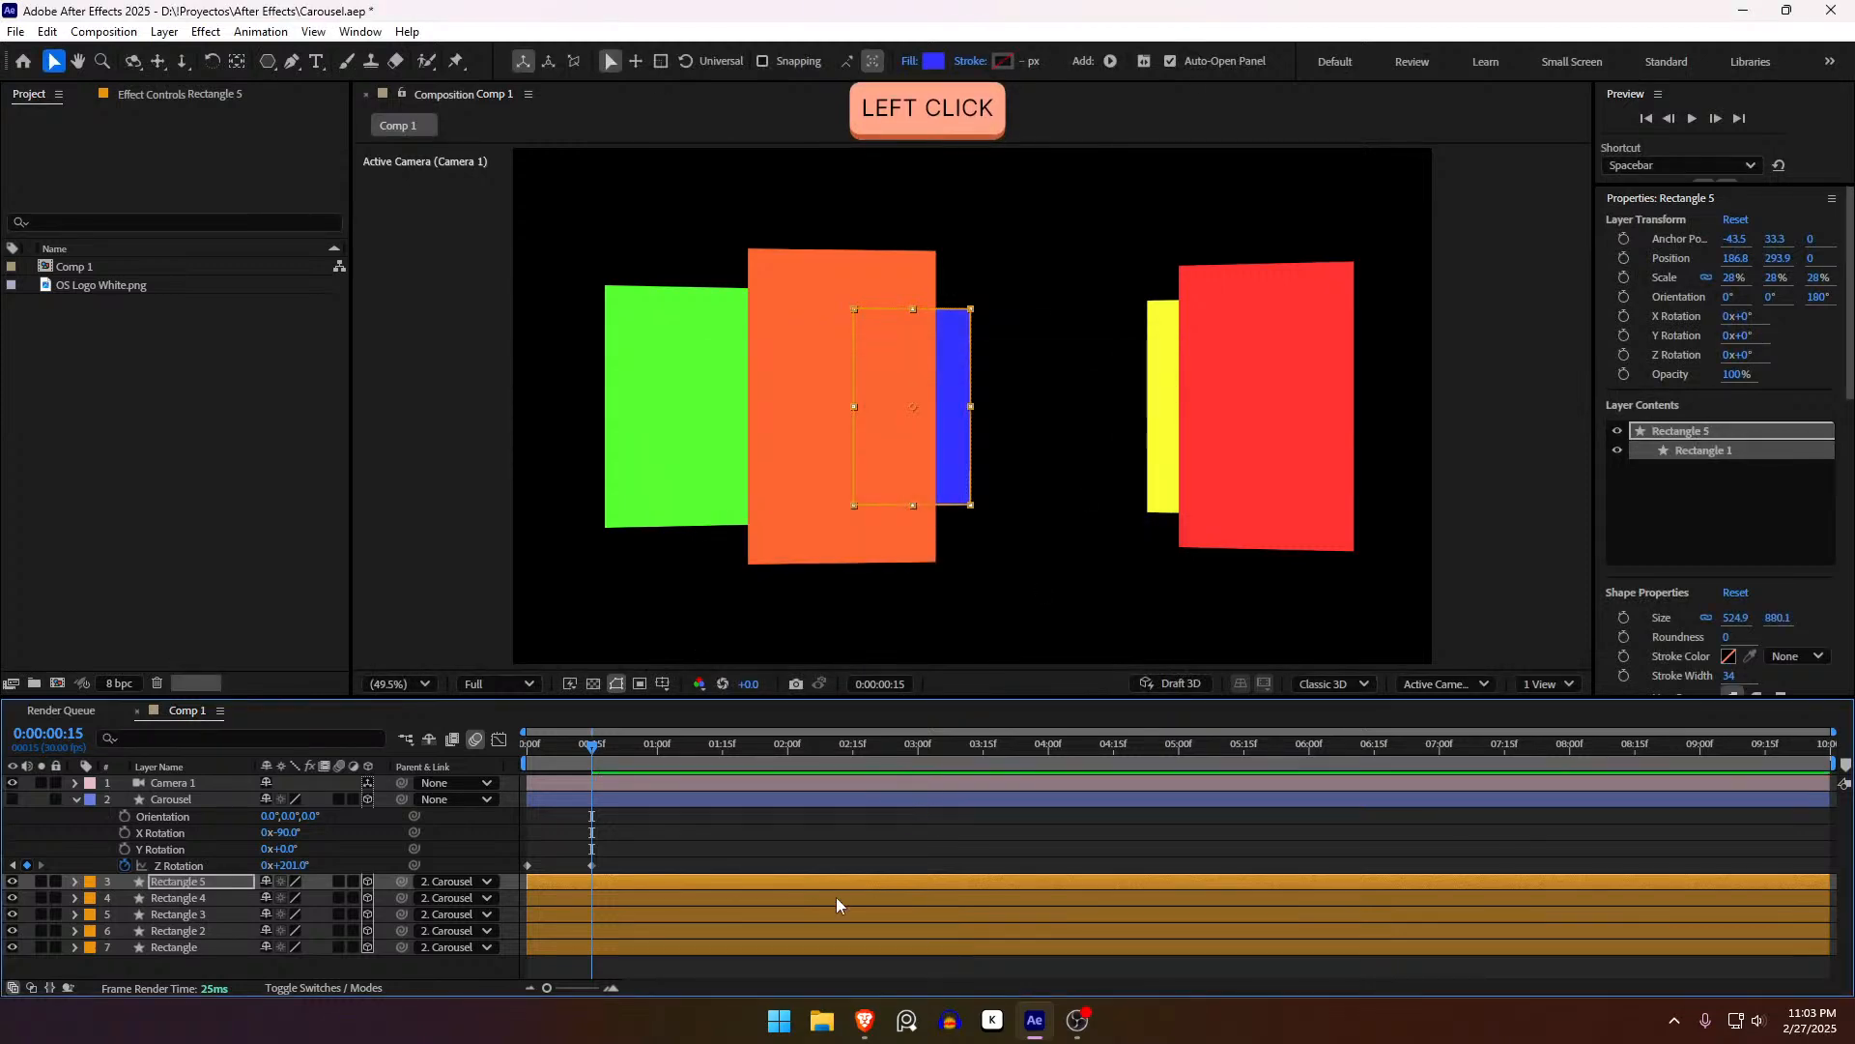
{"action": "left_click", "coordinate": [778, 839]}
Step: Try keyframing the Carousel layer's Z Rotation at 0:00:02:15 with 0° and a revolution count of -1, and undo these changes
{"action": "left_click_drag", "start_coordinate": [584, 750], "coordinate": [800, 780]}
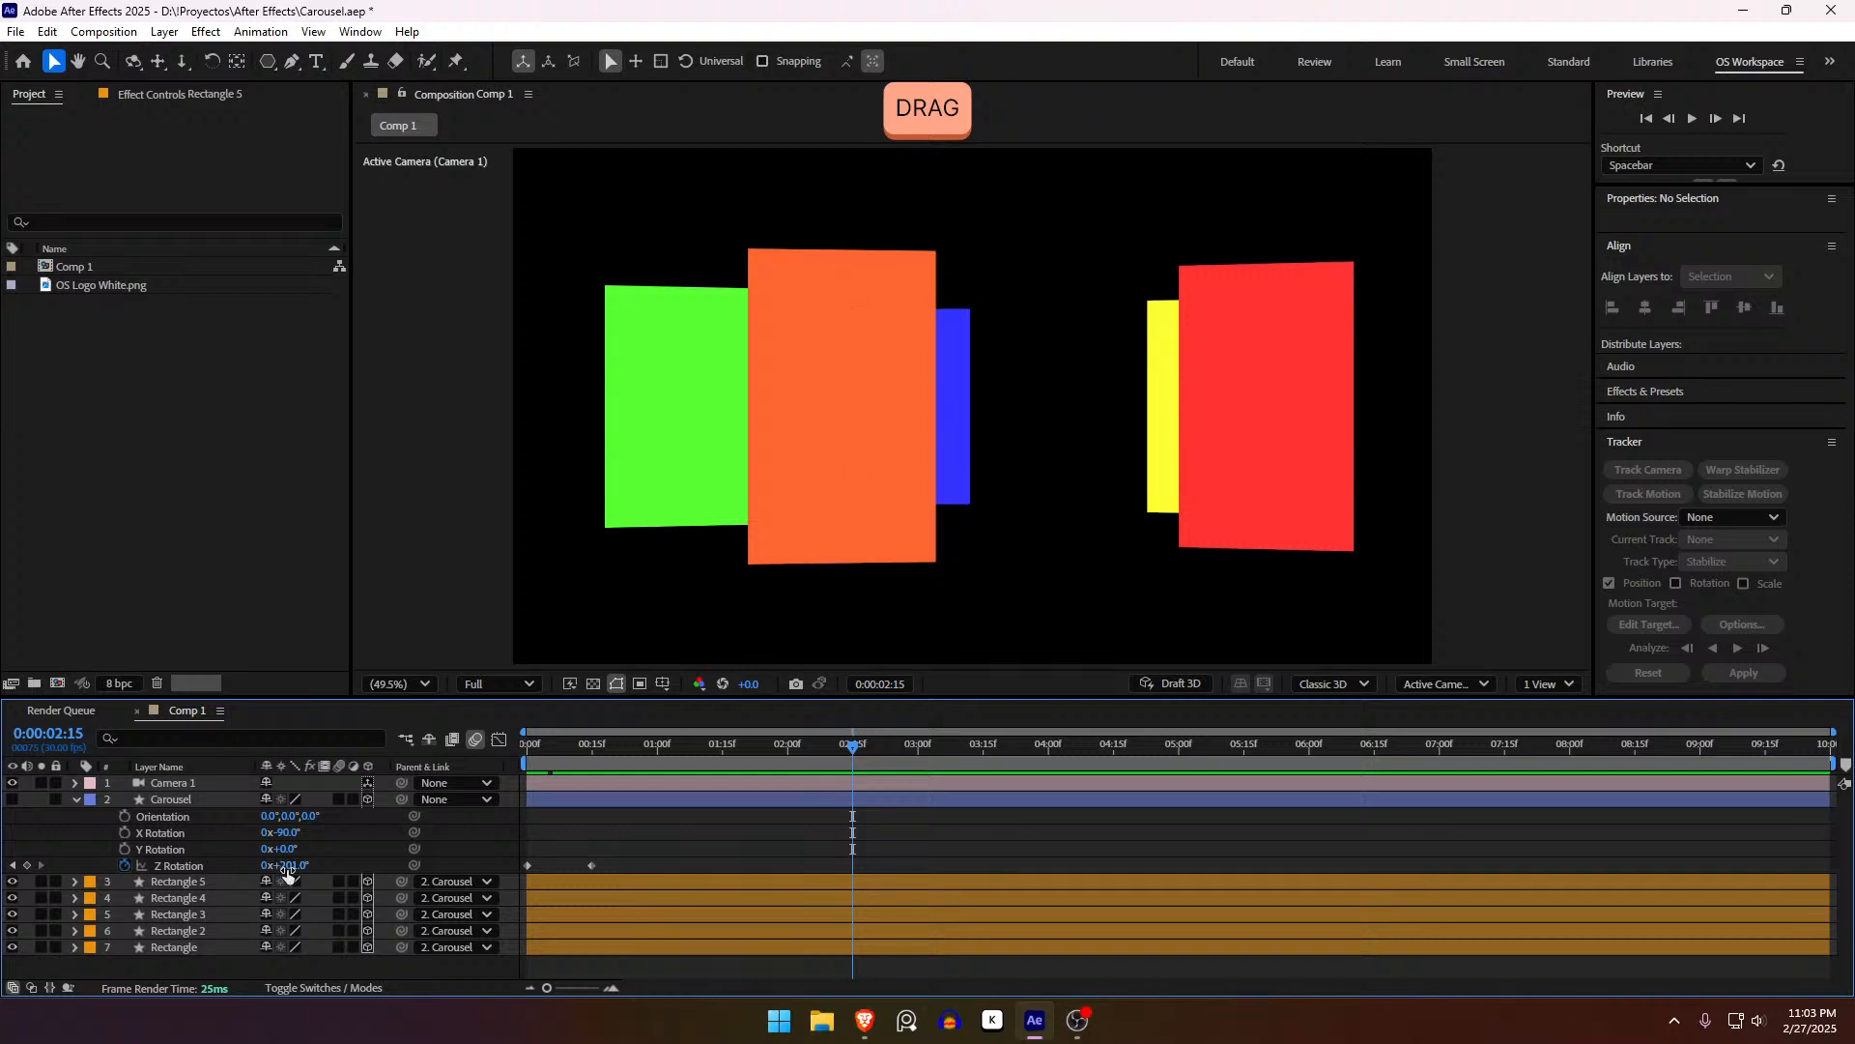
{"action": "left_click_drag", "start_coordinate": [302, 871], "coordinate": [247, 864]}
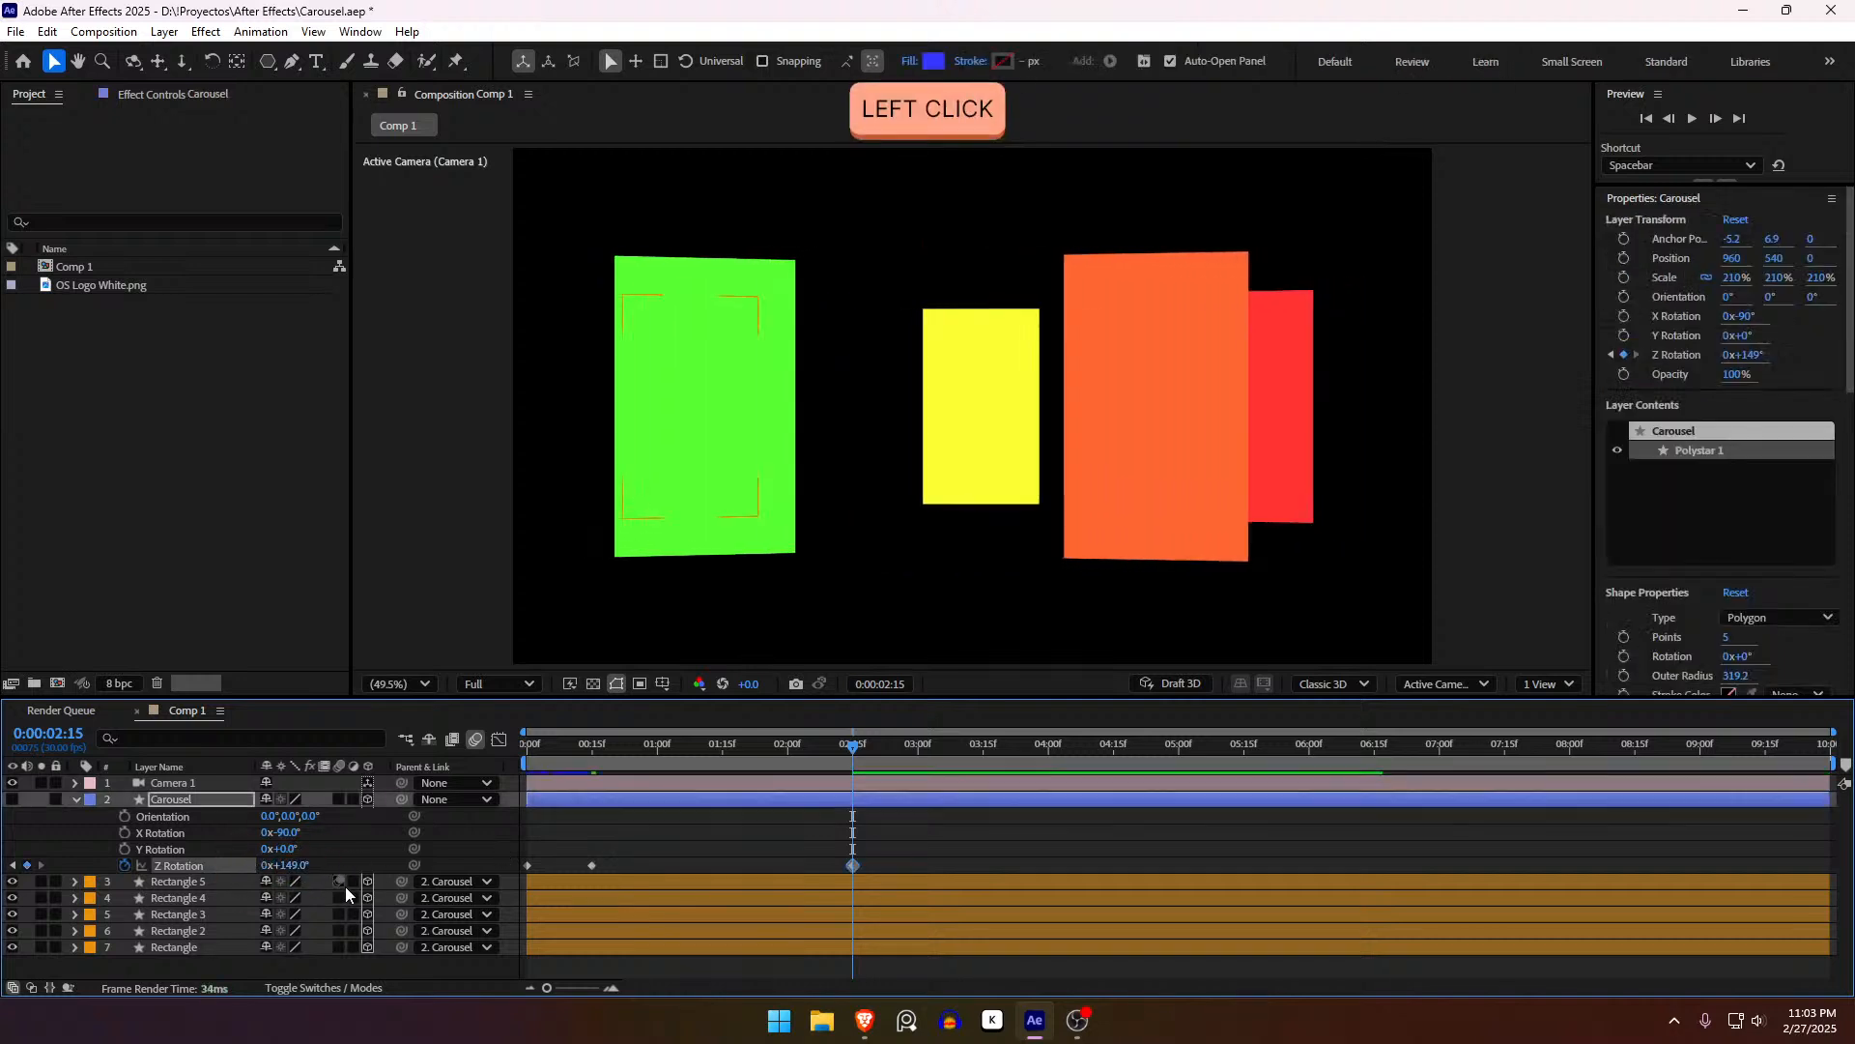
{"action": "left_click", "coordinate": [295, 866]}
{"action": "type", "text": "0"}
{"action": "key", "text": "Return"}
{"action": "left_click", "coordinate": [267, 866]}
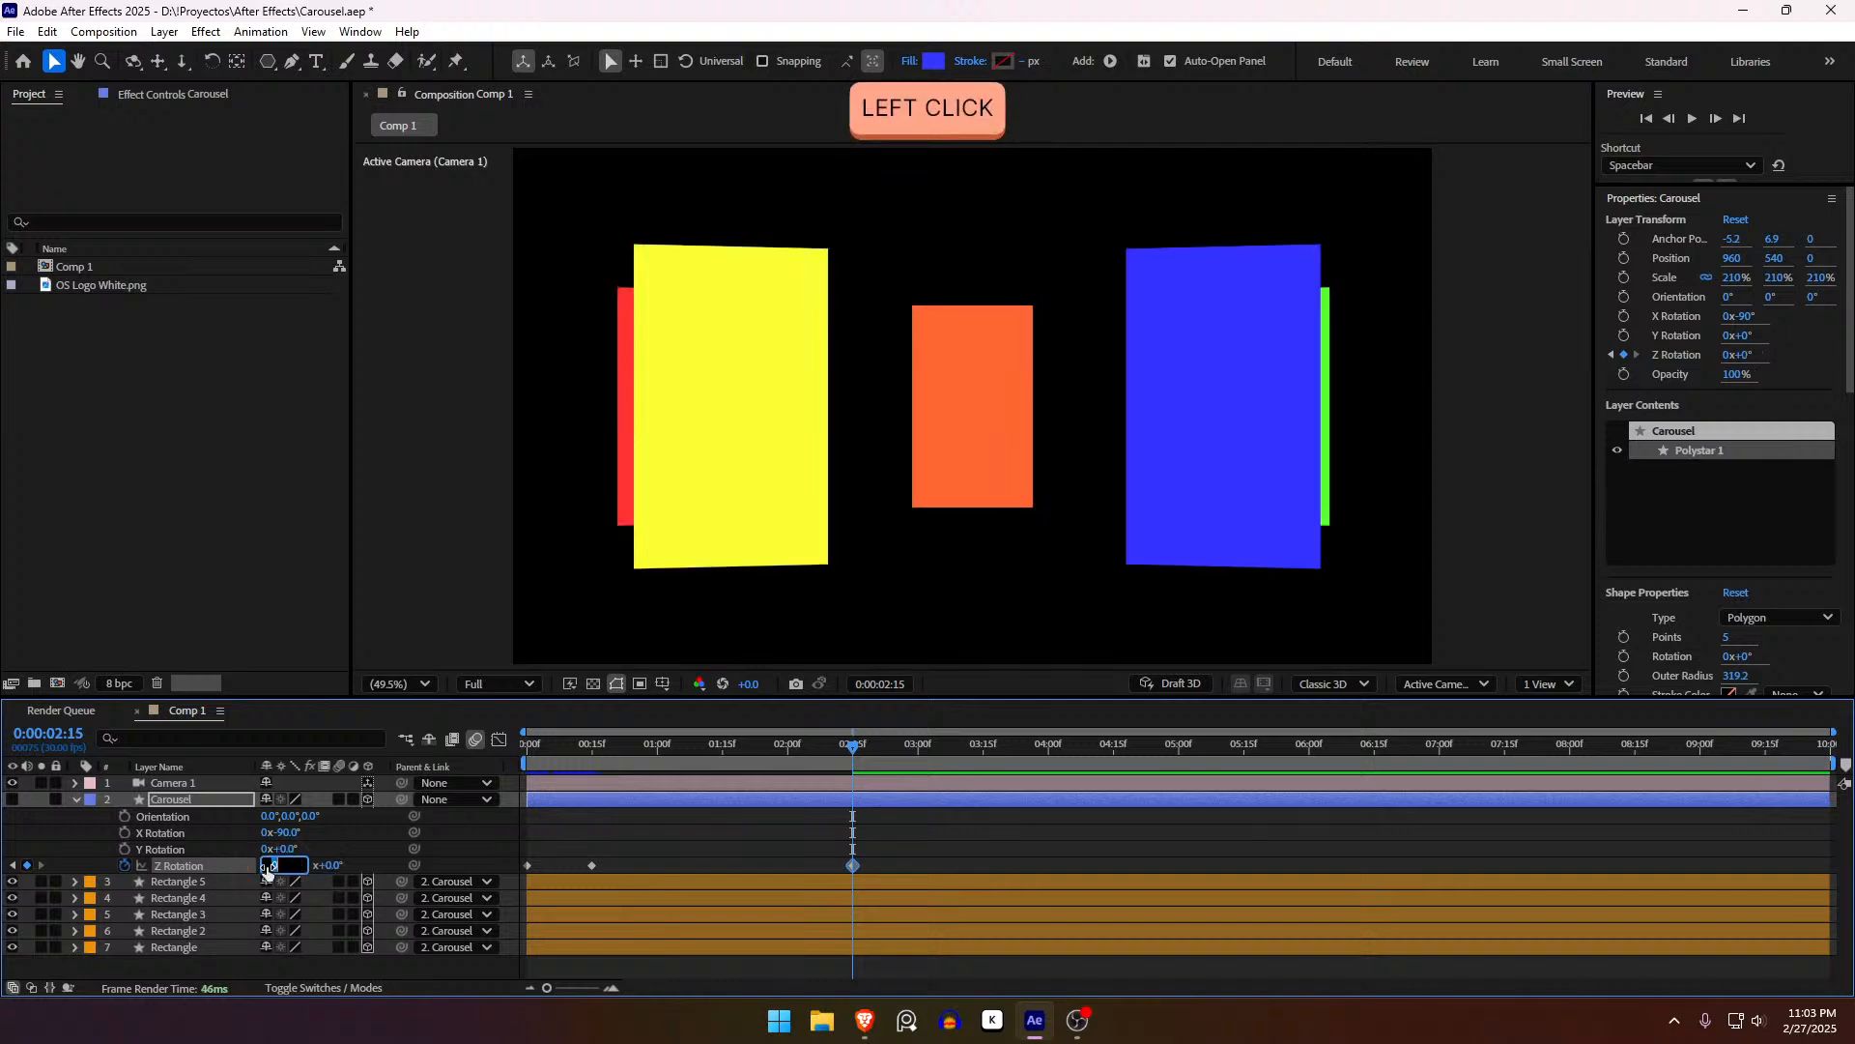
{"action": "type", "text": "-1"}
{"action": "key", "text": "Return"}
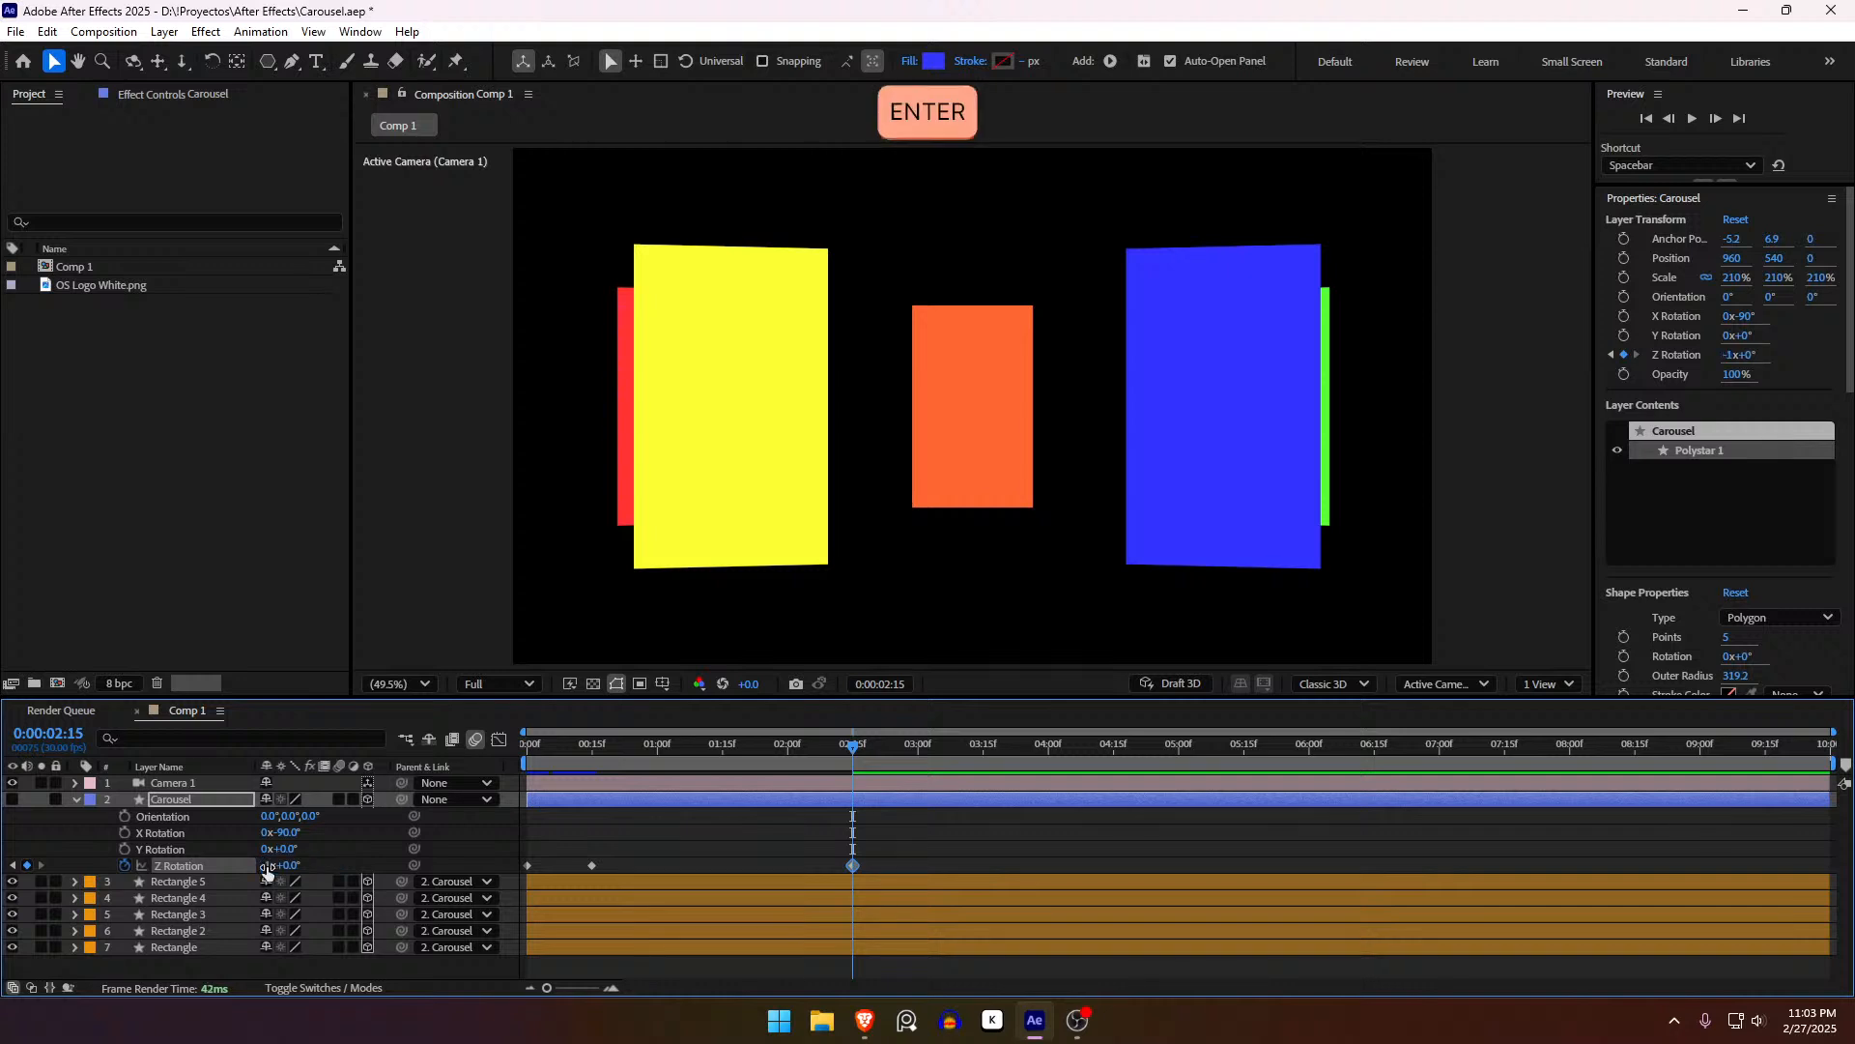
{"action": "key", "text": "ctrl+z"}
{"action": "key", "text": "ctrl+z"}
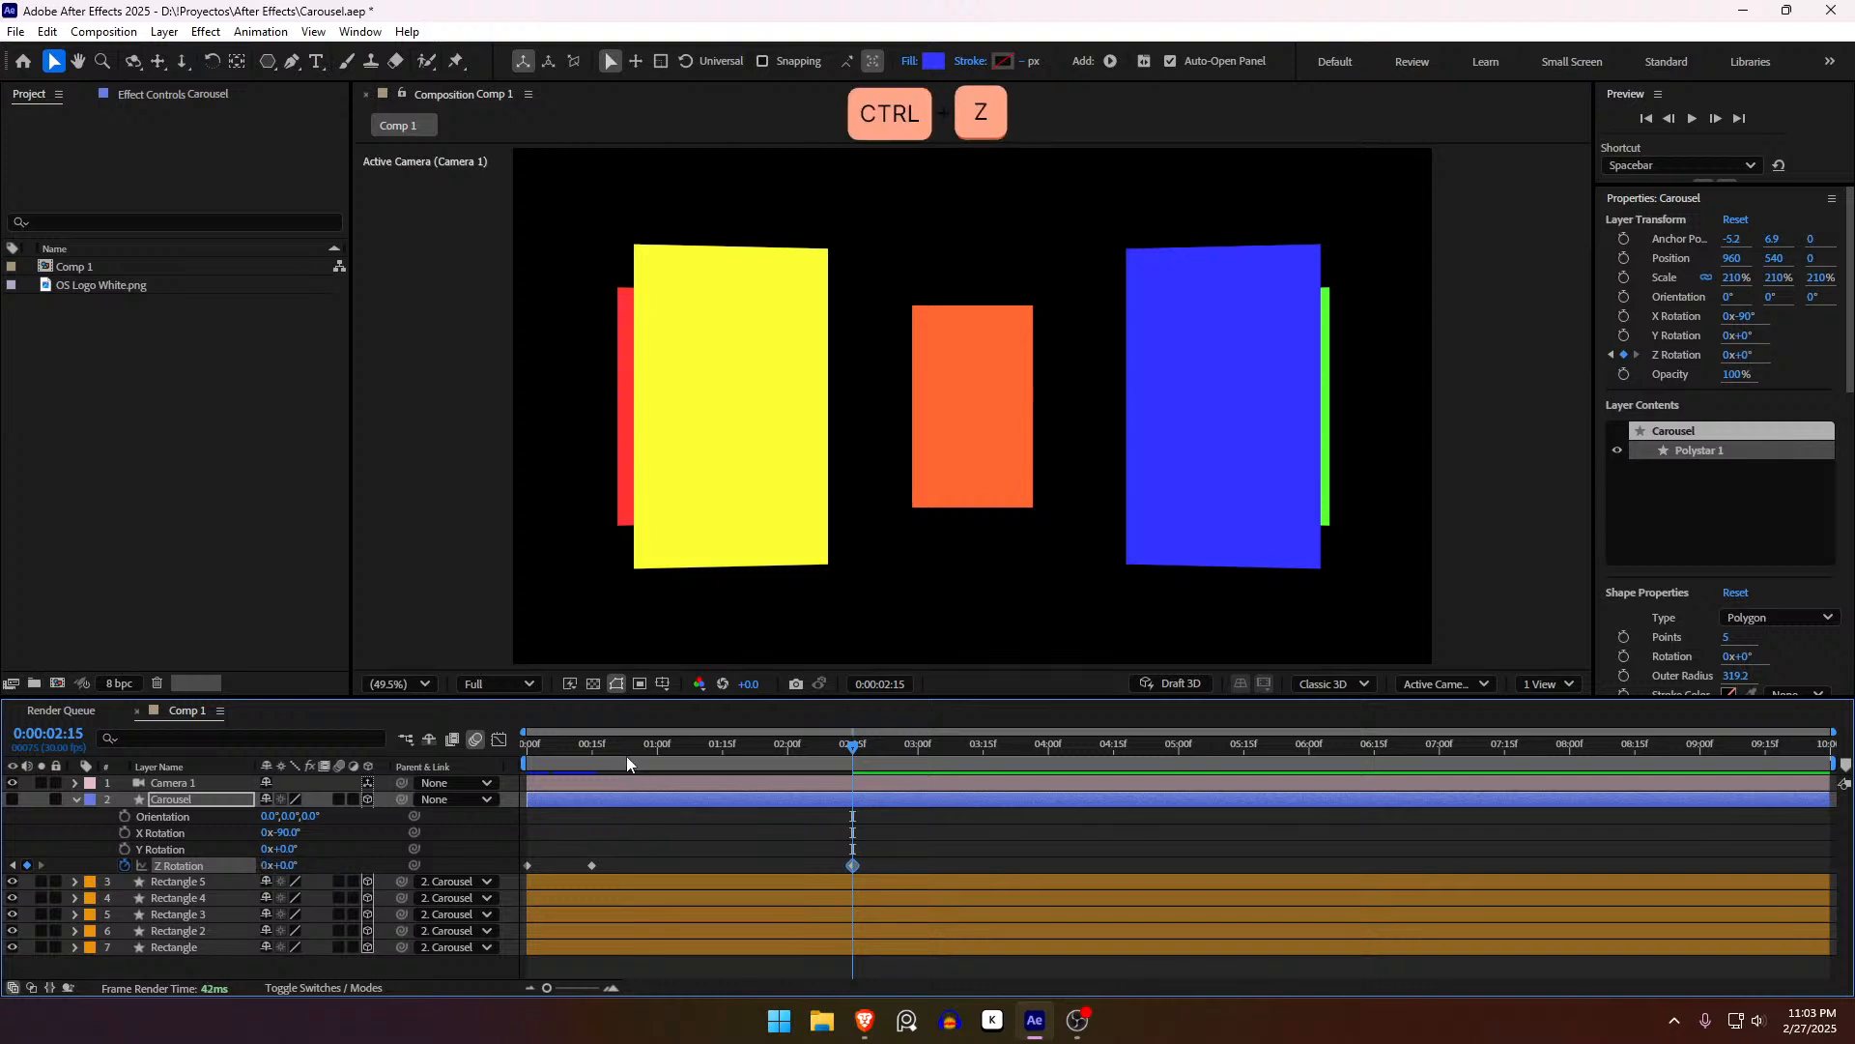
{"action": "key", "text": "ctrl+z"}
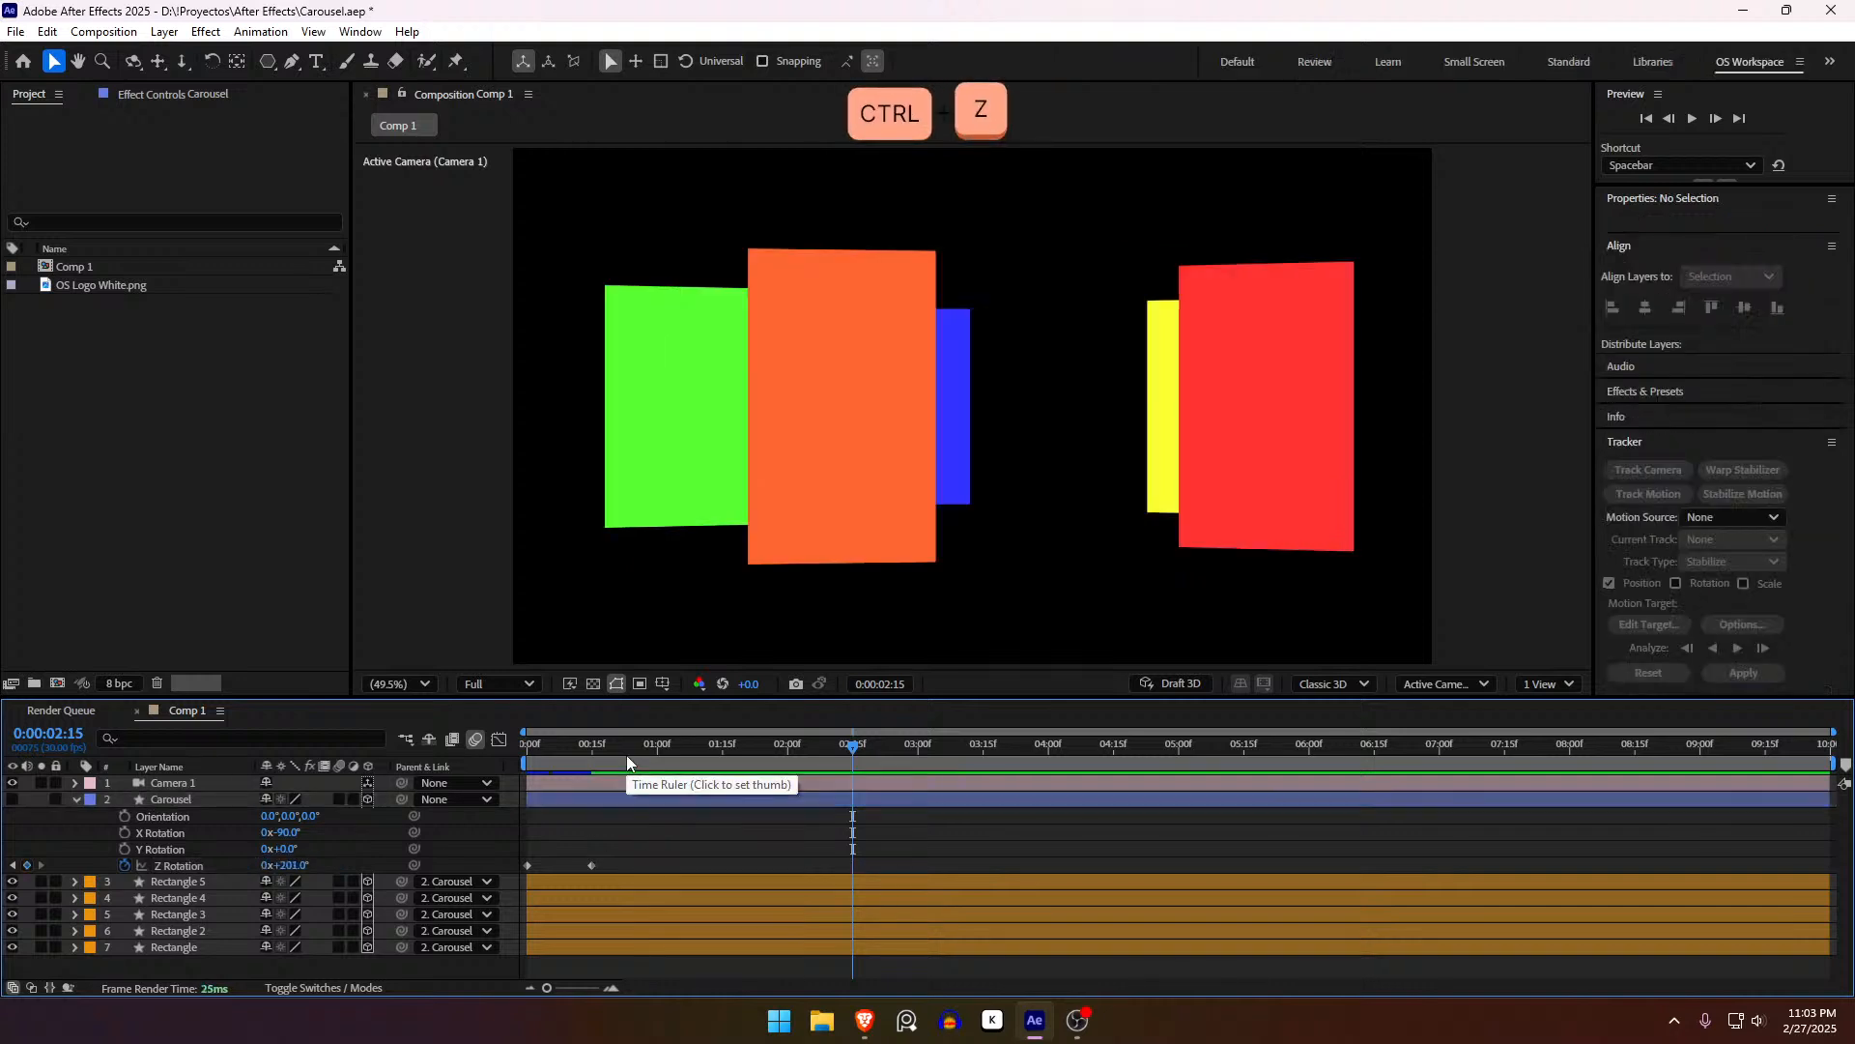
Step: Keyframe the Carousel layer's Z Rotation at 0:00:02:14 with a value of -180°
{"action": "left_click_drag", "start_coordinate": [627, 756], "coordinate": [831, 763]}
{"action": "left_click", "coordinate": [289, 865]}
{"action": "type", "text": "180"}
{"action": "key", "text": "Return"}
{"action": "left_click", "coordinate": [295, 864]}
{"action": "key", "text": "Right"}
{"action": "type", "text": "-360"}
{"action": "key", "text": "Return"}
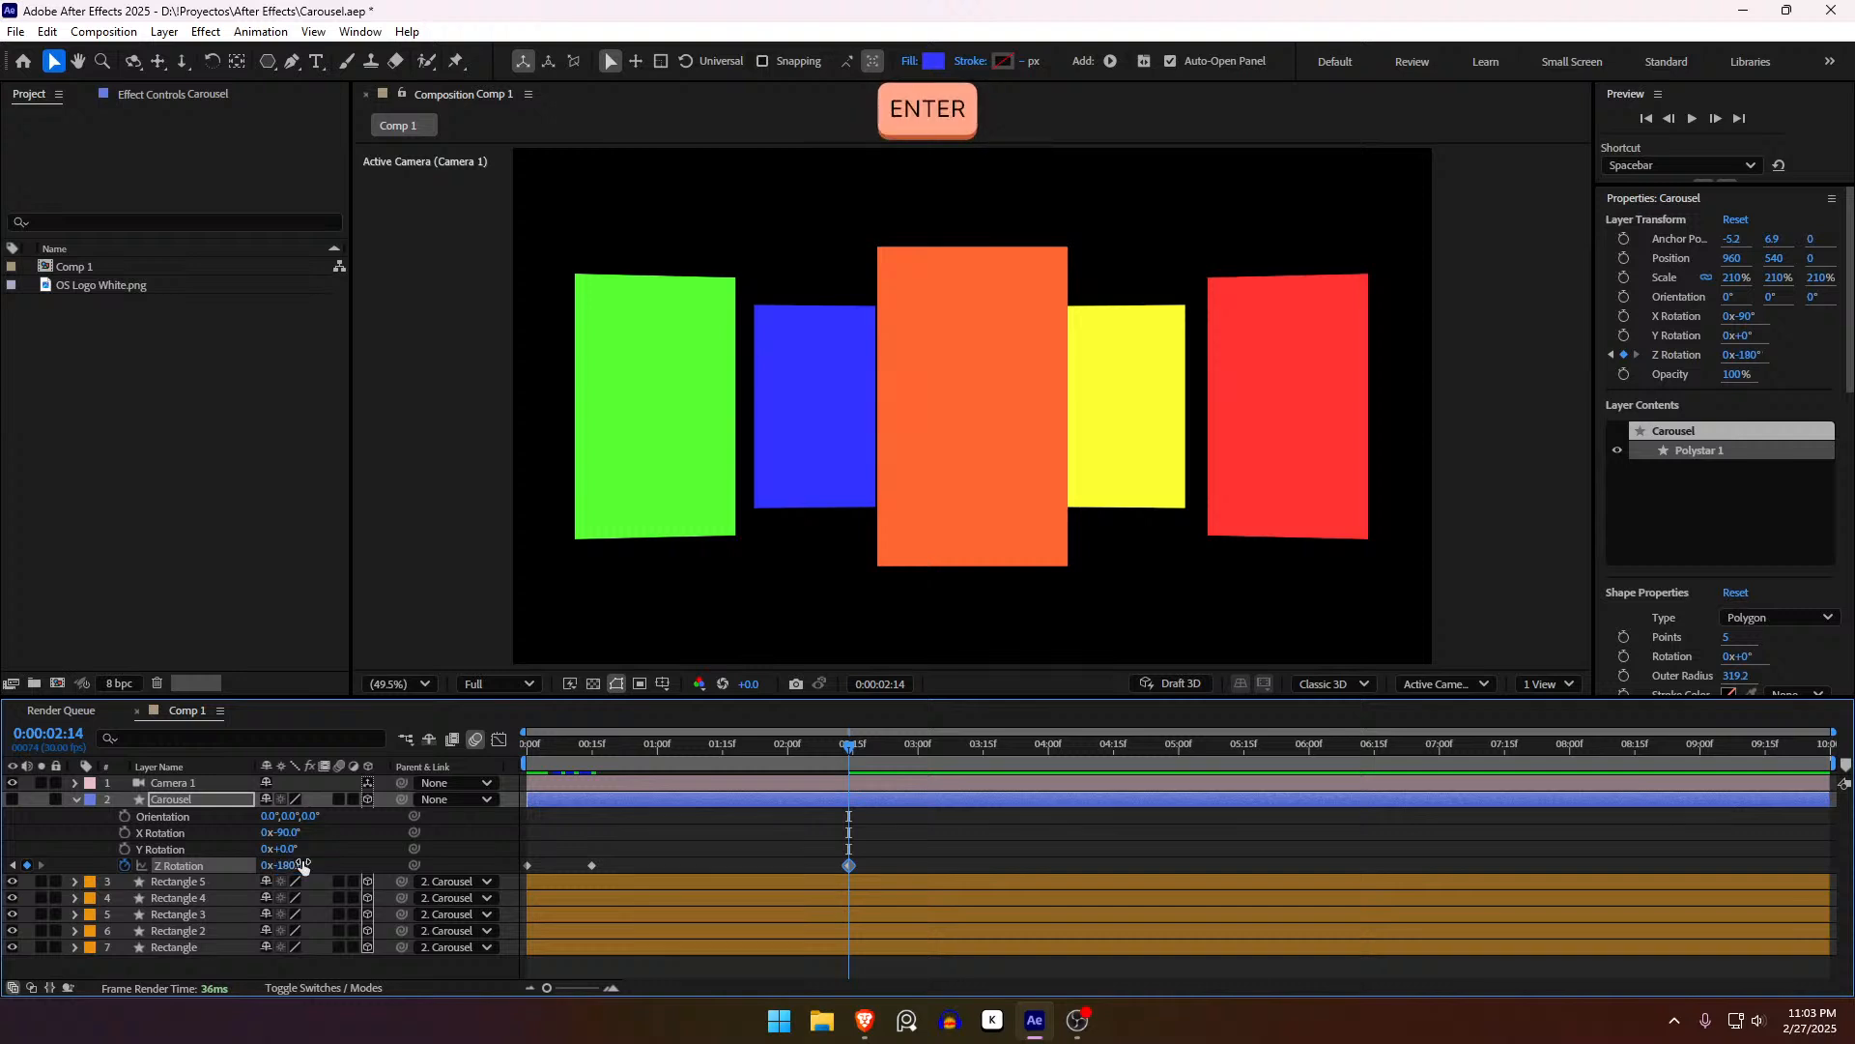
{"action": "left_click", "coordinate": [920, 814]}
Step: Play back the carousel rotation from the start of the composition to check the movement
{"action": "left_click_drag", "start_coordinate": [849, 747], "coordinate": [487, 780]}
{"action": "key", "text": "space"}
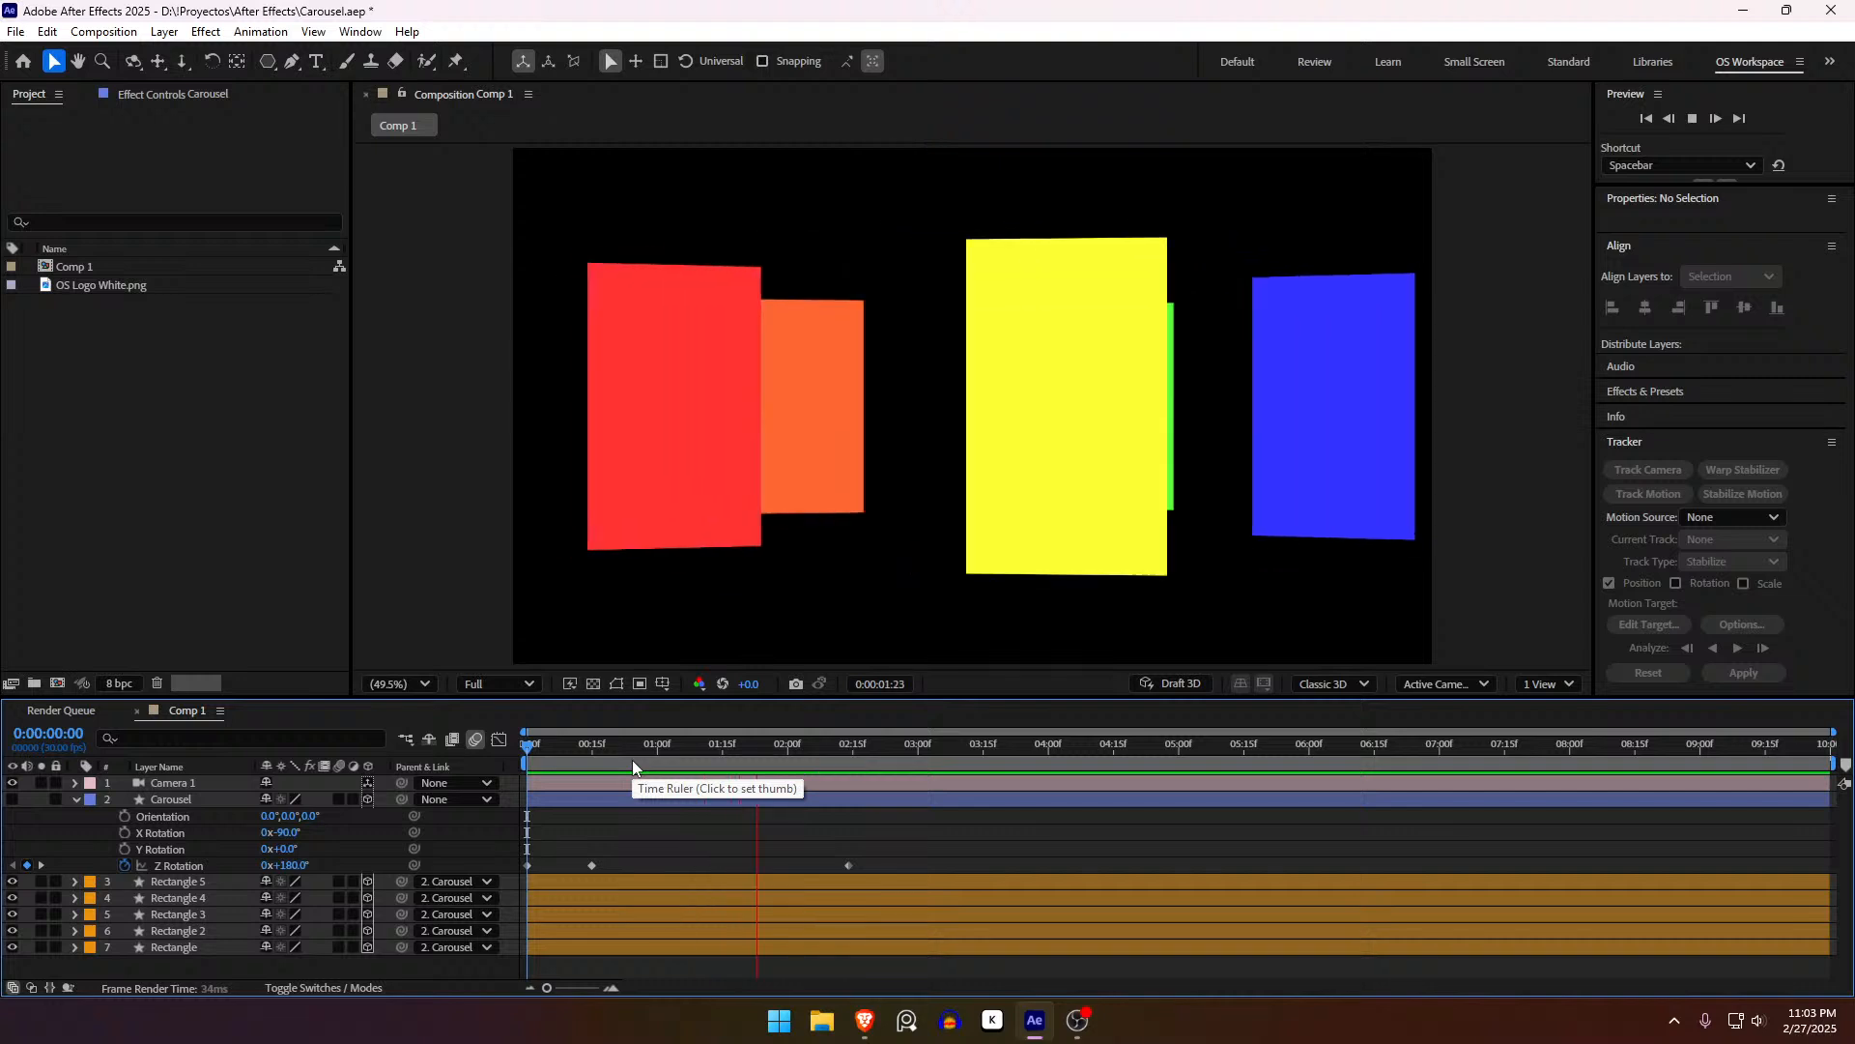
{"action": "left_click_drag", "start_coordinate": [831, 750], "coordinate": [503, 816]}
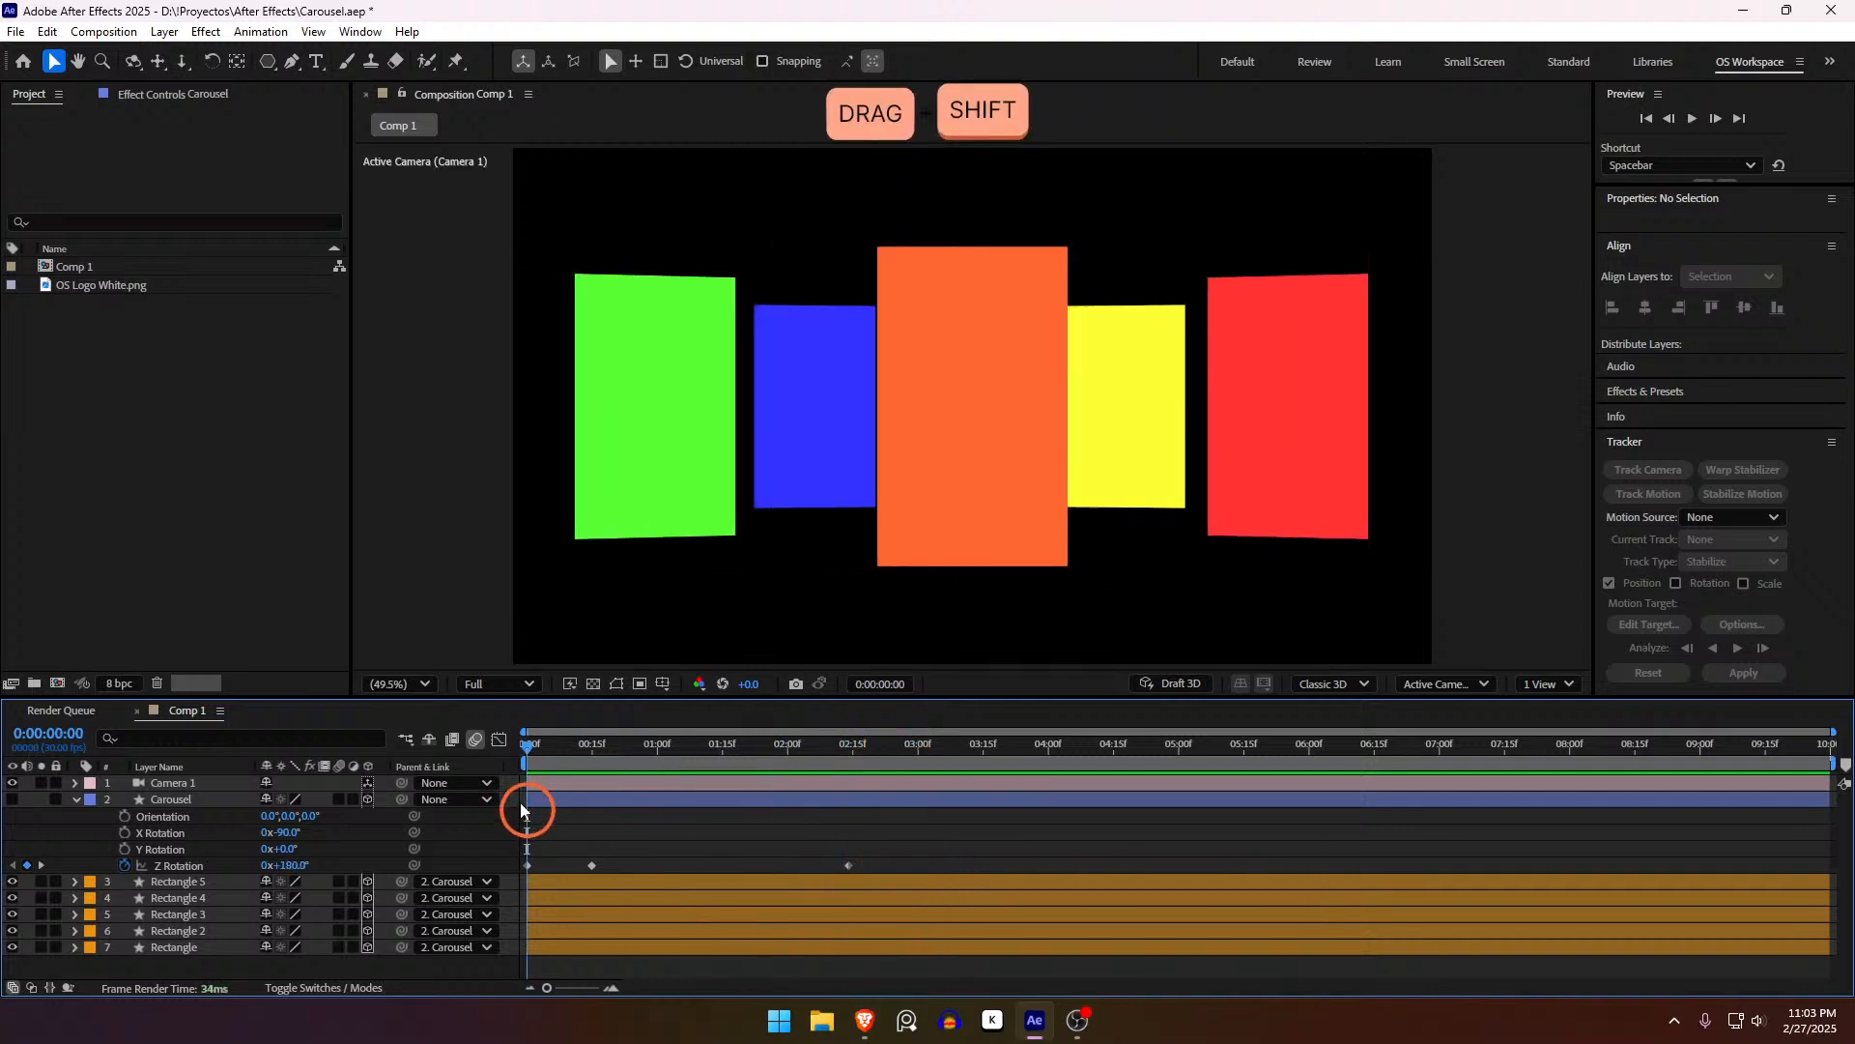
{"action": "key", "text": "space"}
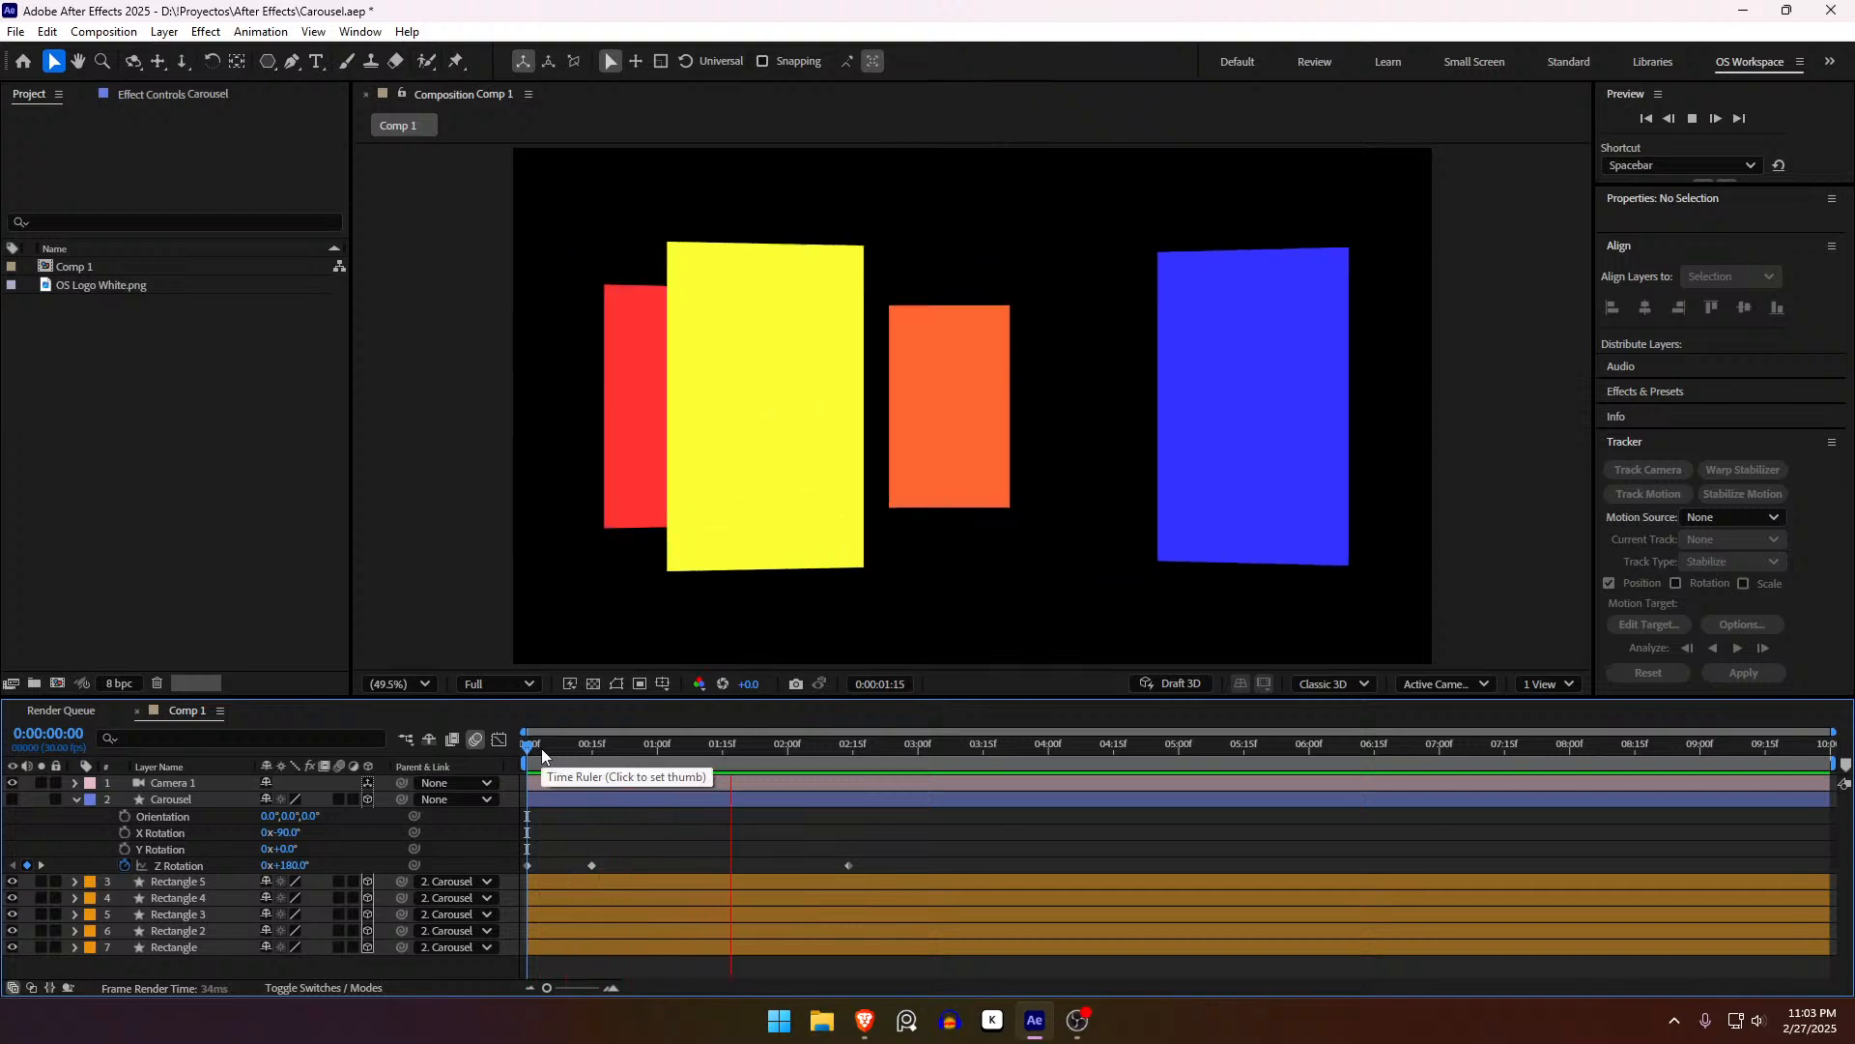
{"action": "left_click", "coordinate": [543, 751]}
{"action": "left_click_drag", "start_coordinate": [566, 763], "coordinate": [587, 827]}
Step: Apply Easy Ease to all three Z Rotation keyframes of the Carousel layer and scrub through the result
{"action": "left_click", "coordinate": [524, 865]}
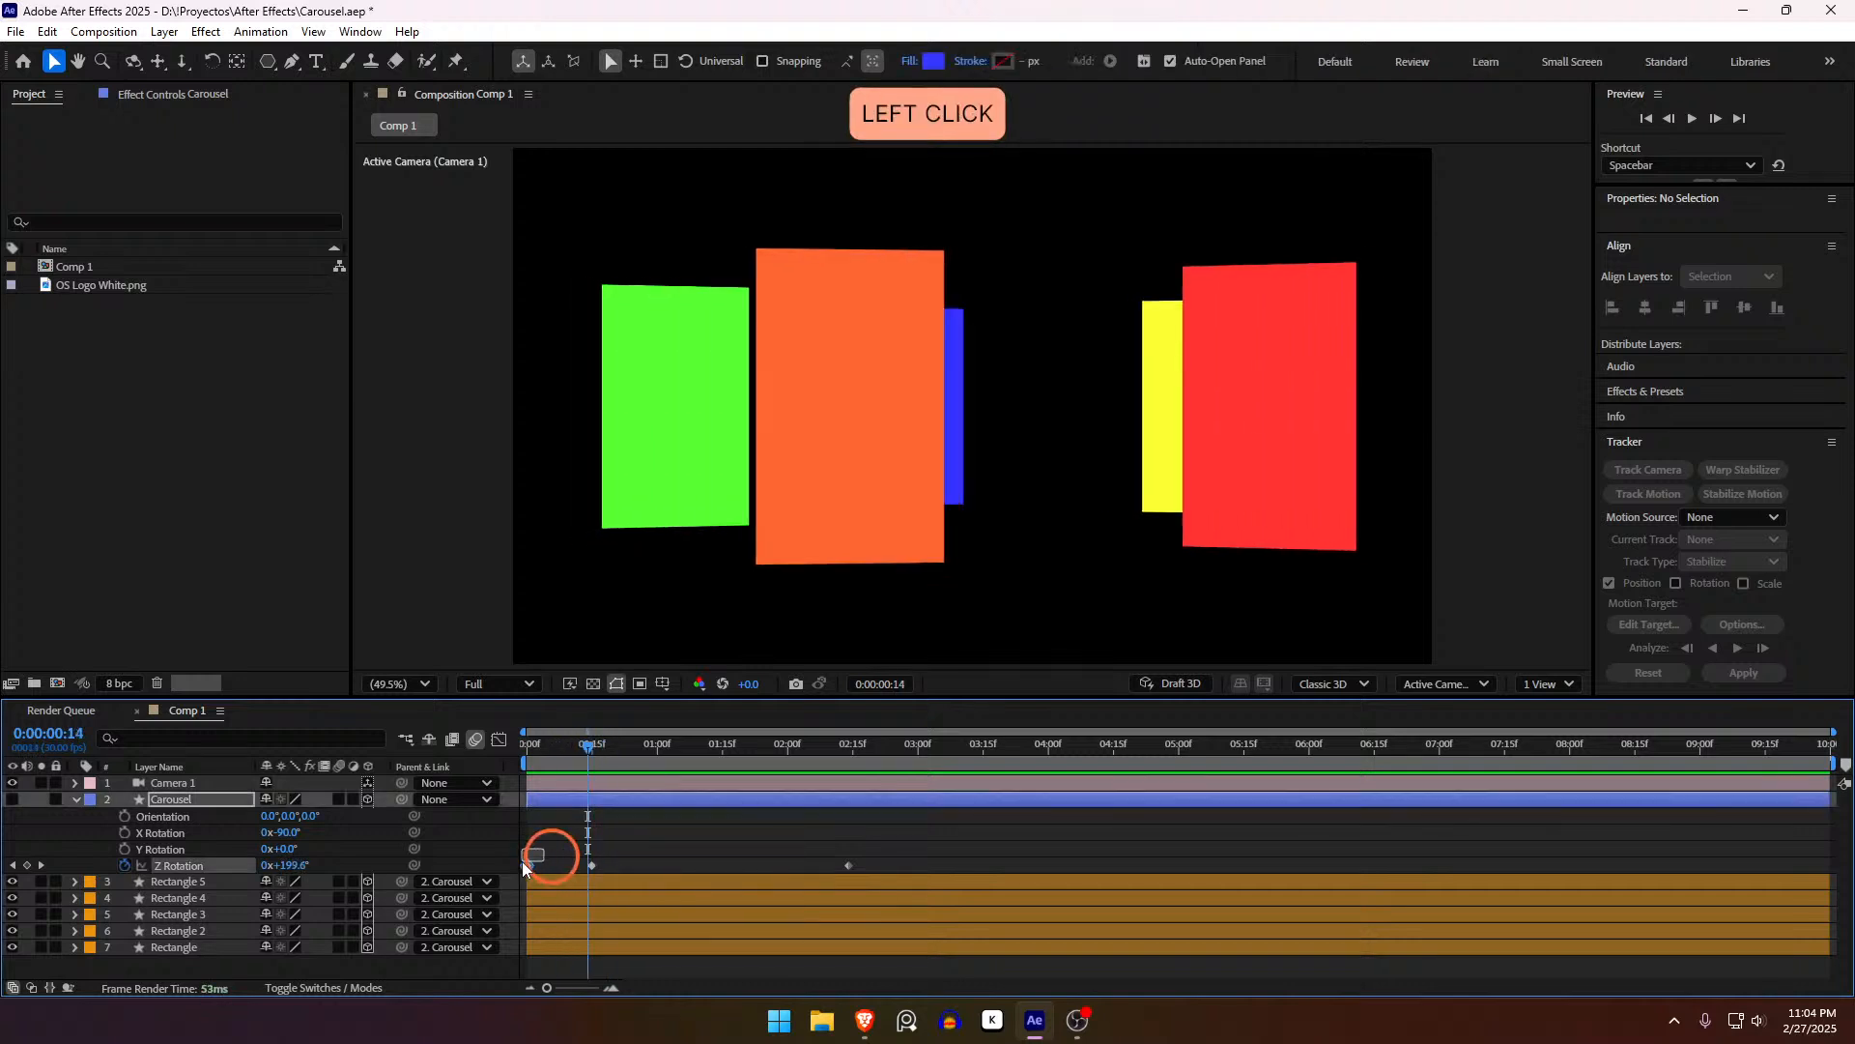
{"action": "left_click", "coordinate": [593, 856]}
{"action": "left_click_drag", "start_coordinate": [892, 856], "coordinate": [454, 879]}
{"action": "key", "text": "F9"}
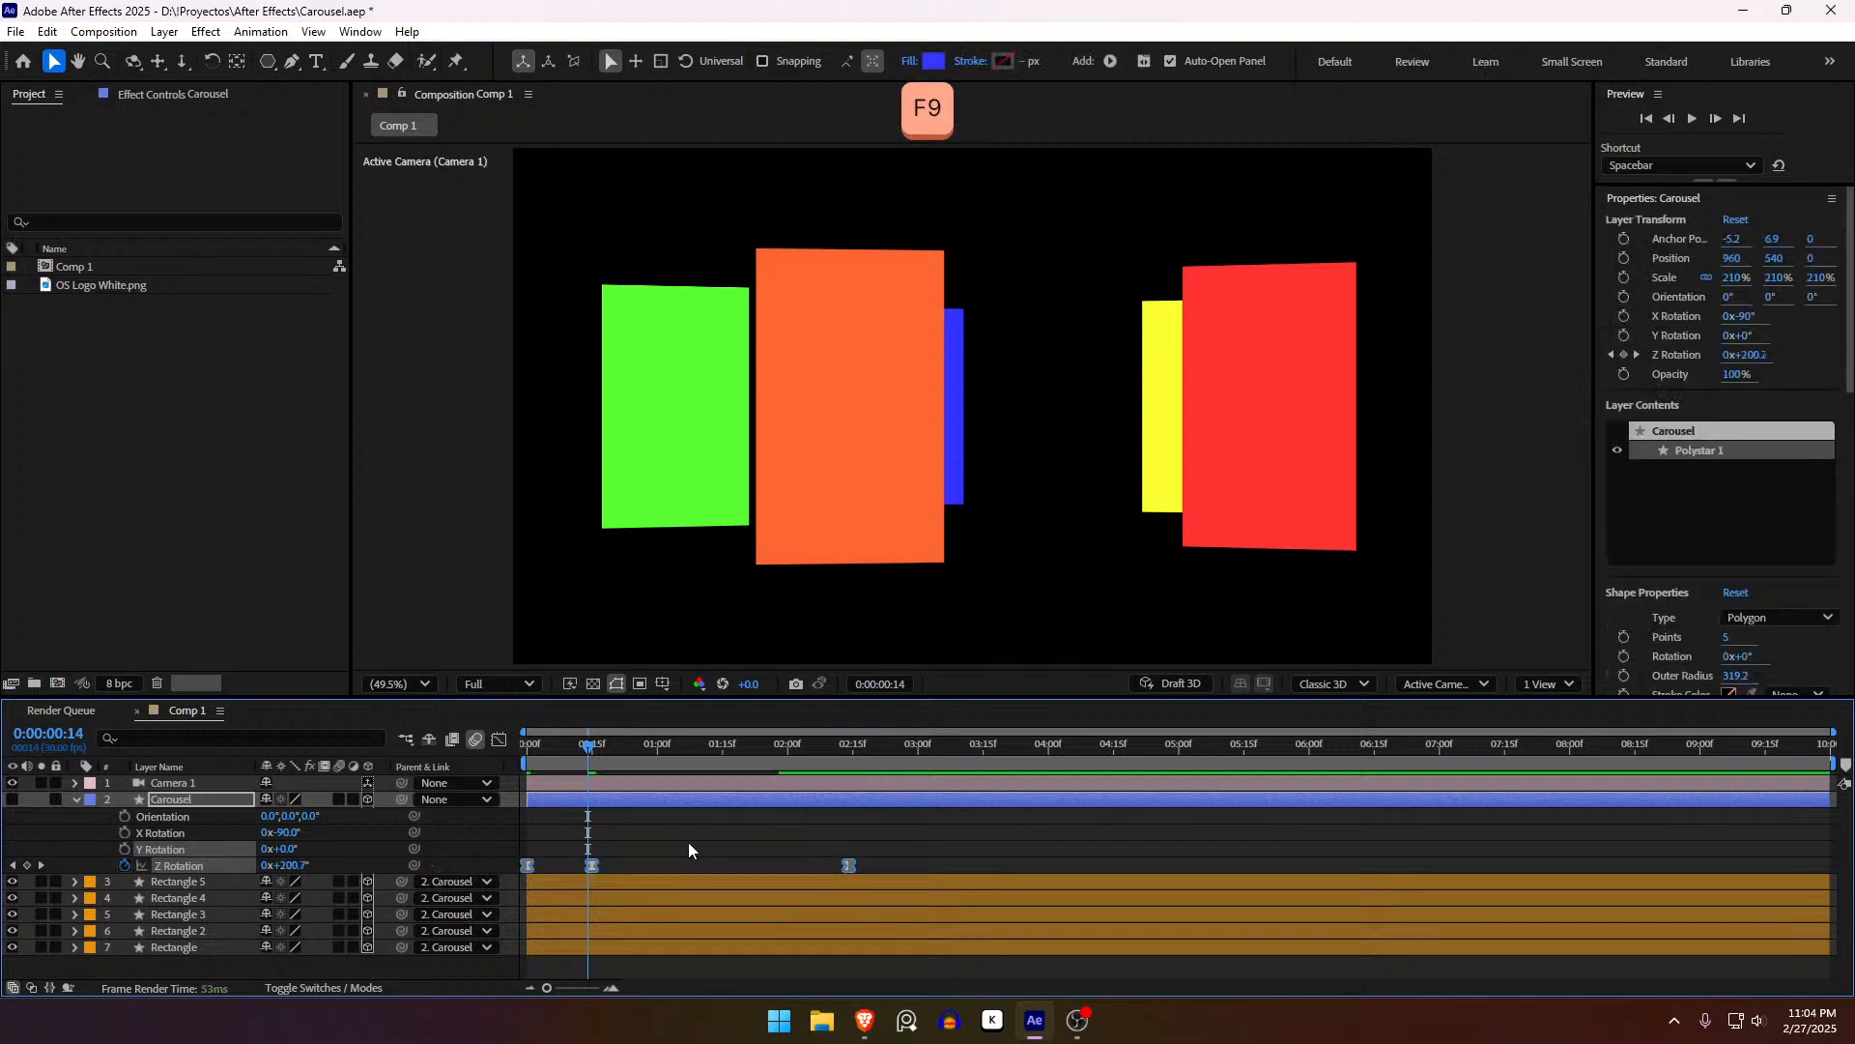
{"action": "left_click", "coordinate": [690, 833]}
{"action": "left_click_drag", "start_coordinate": [686, 762], "coordinate": [744, 763]}
Step: Lengthen the incoming ease of the last Z Rotation keyframe in the speed graph and preview the rotation from the start
{"action": "left_click", "coordinate": [848, 865]}
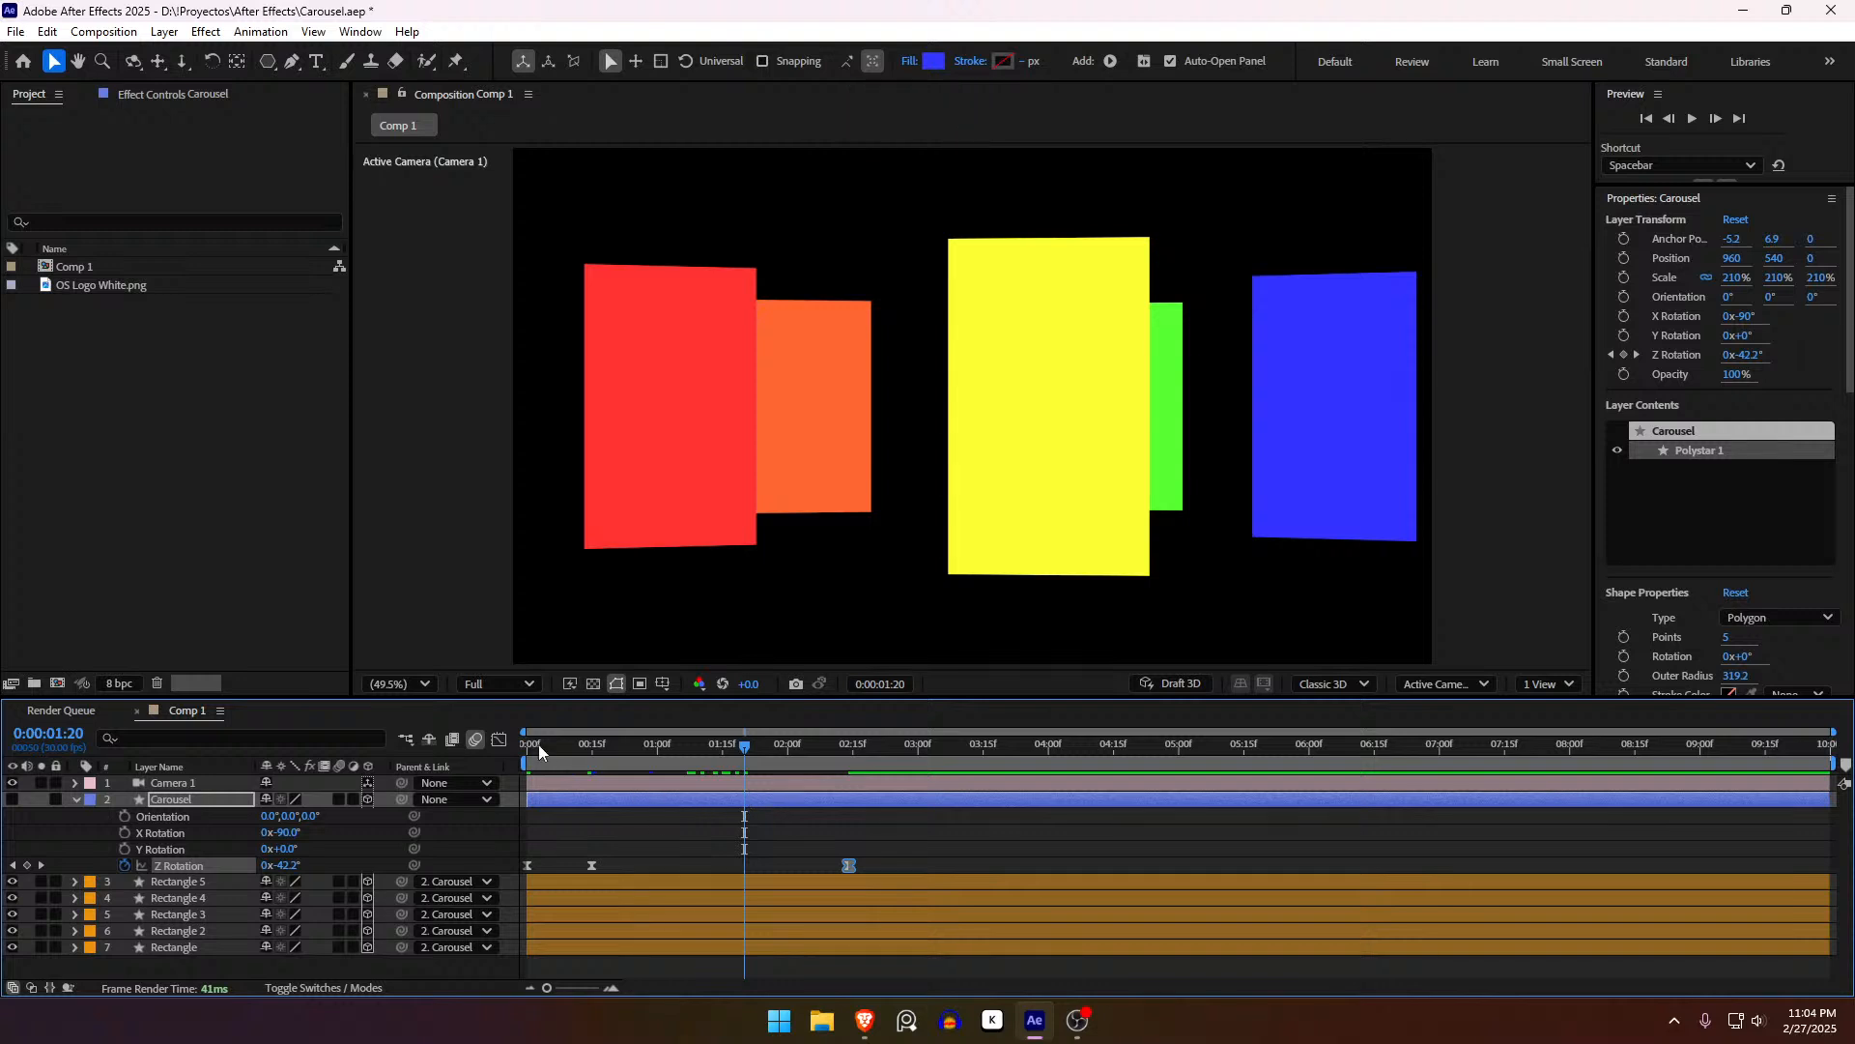
{"action": "left_click", "coordinate": [498, 740]}
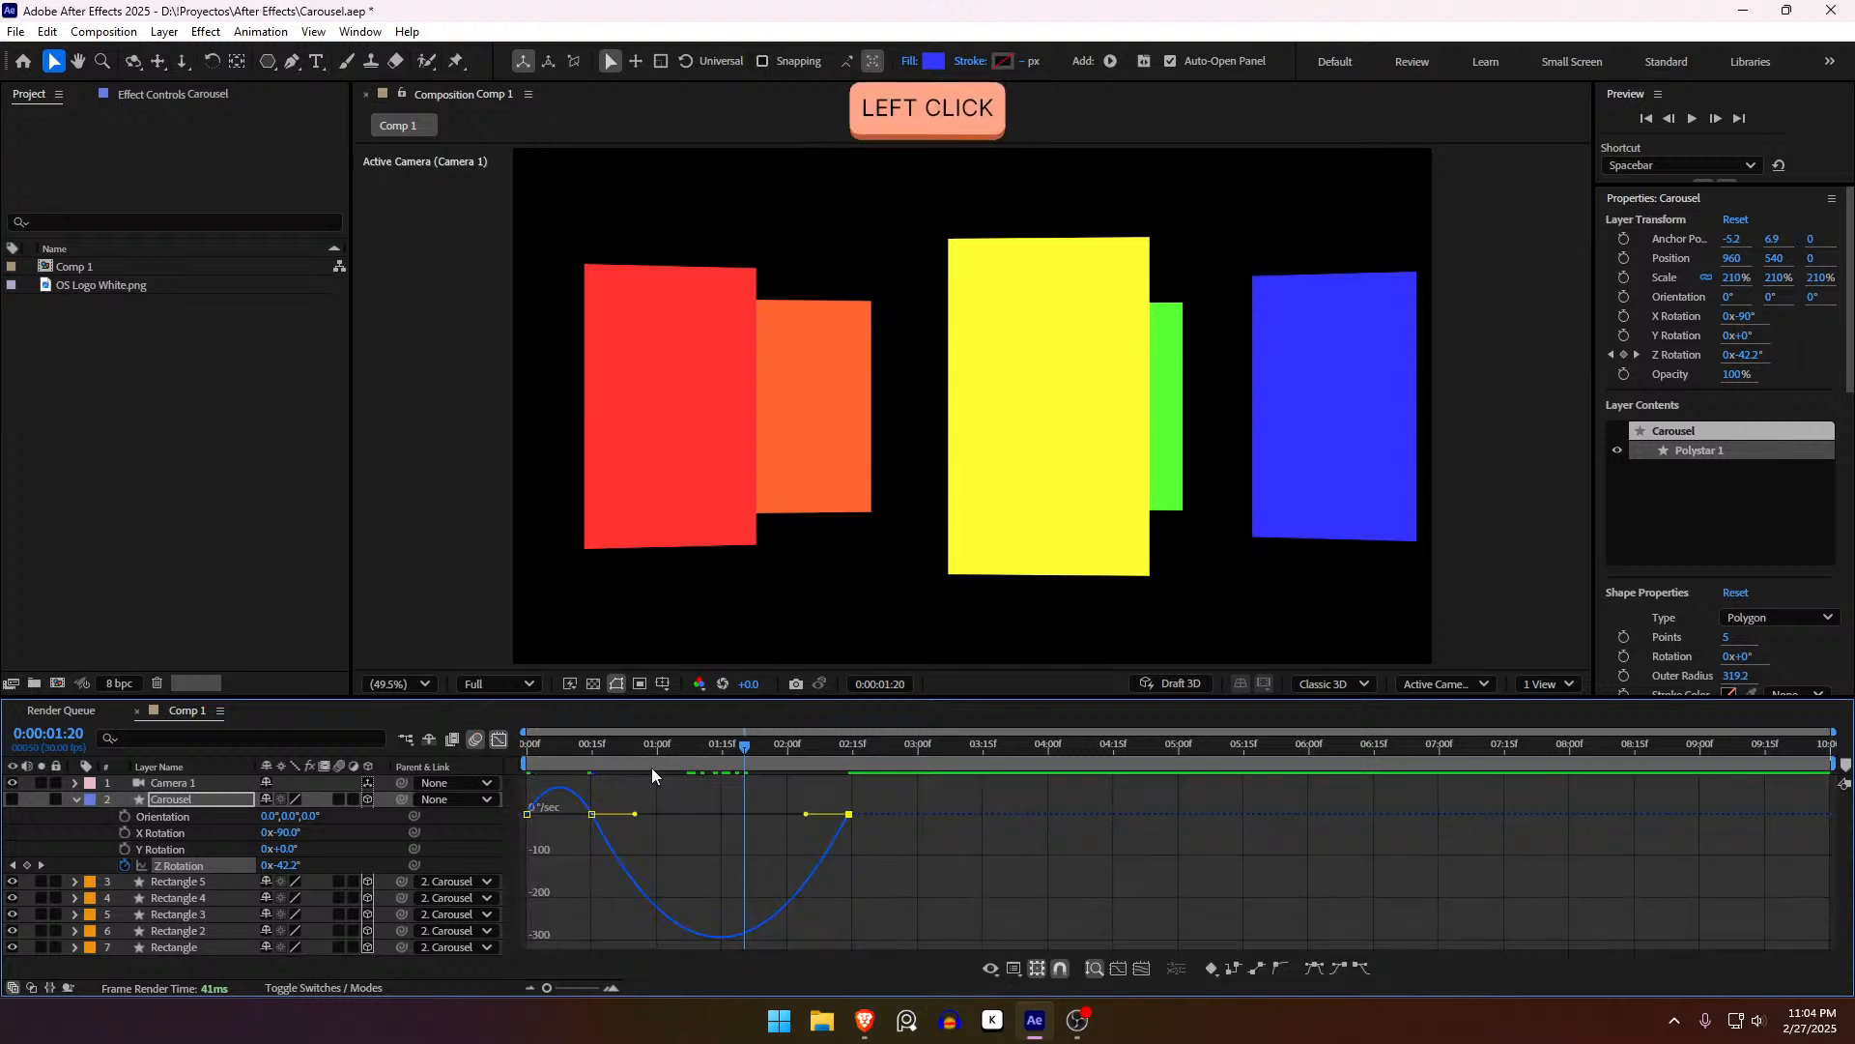
{"action": "left_click", "coordinate": [1027, 976]}
{"action": "left_click", "coordinate": [1016, 970]}
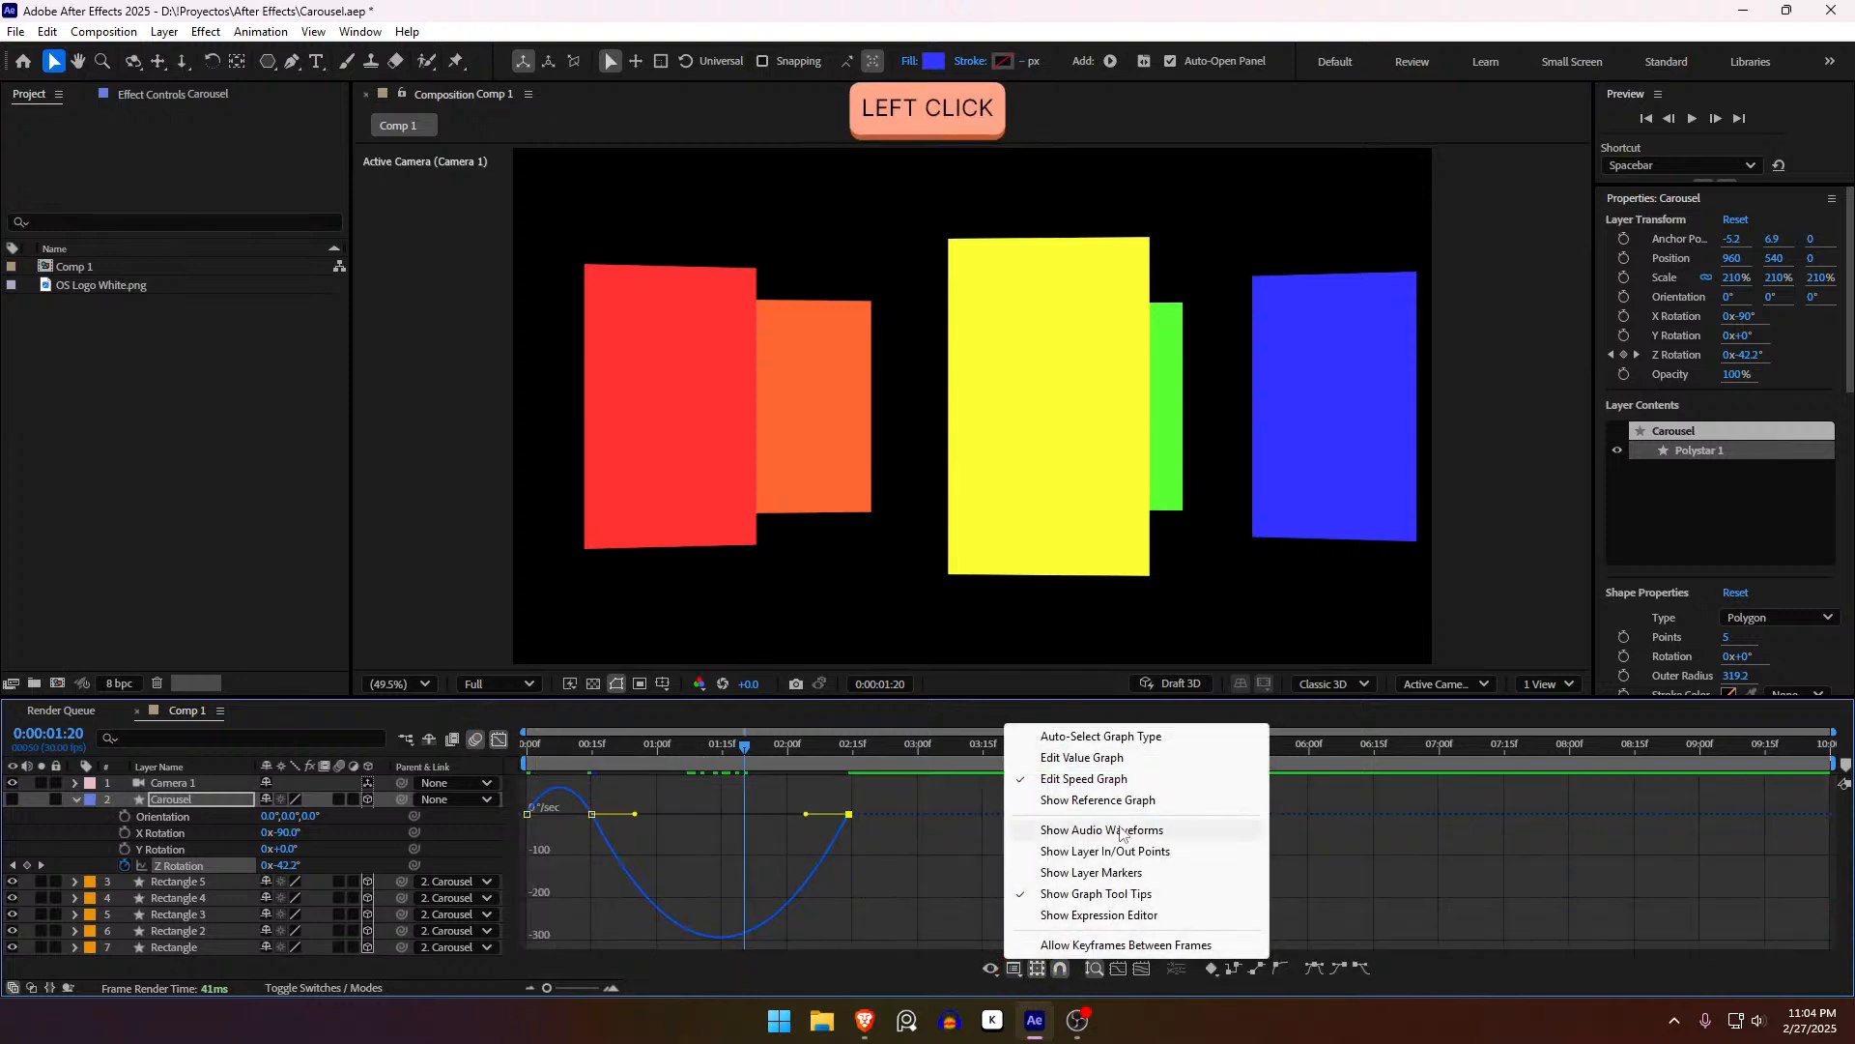
{"action": "left_click", "coordinate": [858, 812]}
{"action": "left_click_drag", "start_coordinate": [808, 815], "coordinate": [715, 821]}
{"action": "left_click_drag", "start_coordinate": [609, 753], "coordinate": [530, 753]}
{"action": "key", "text": "space"}
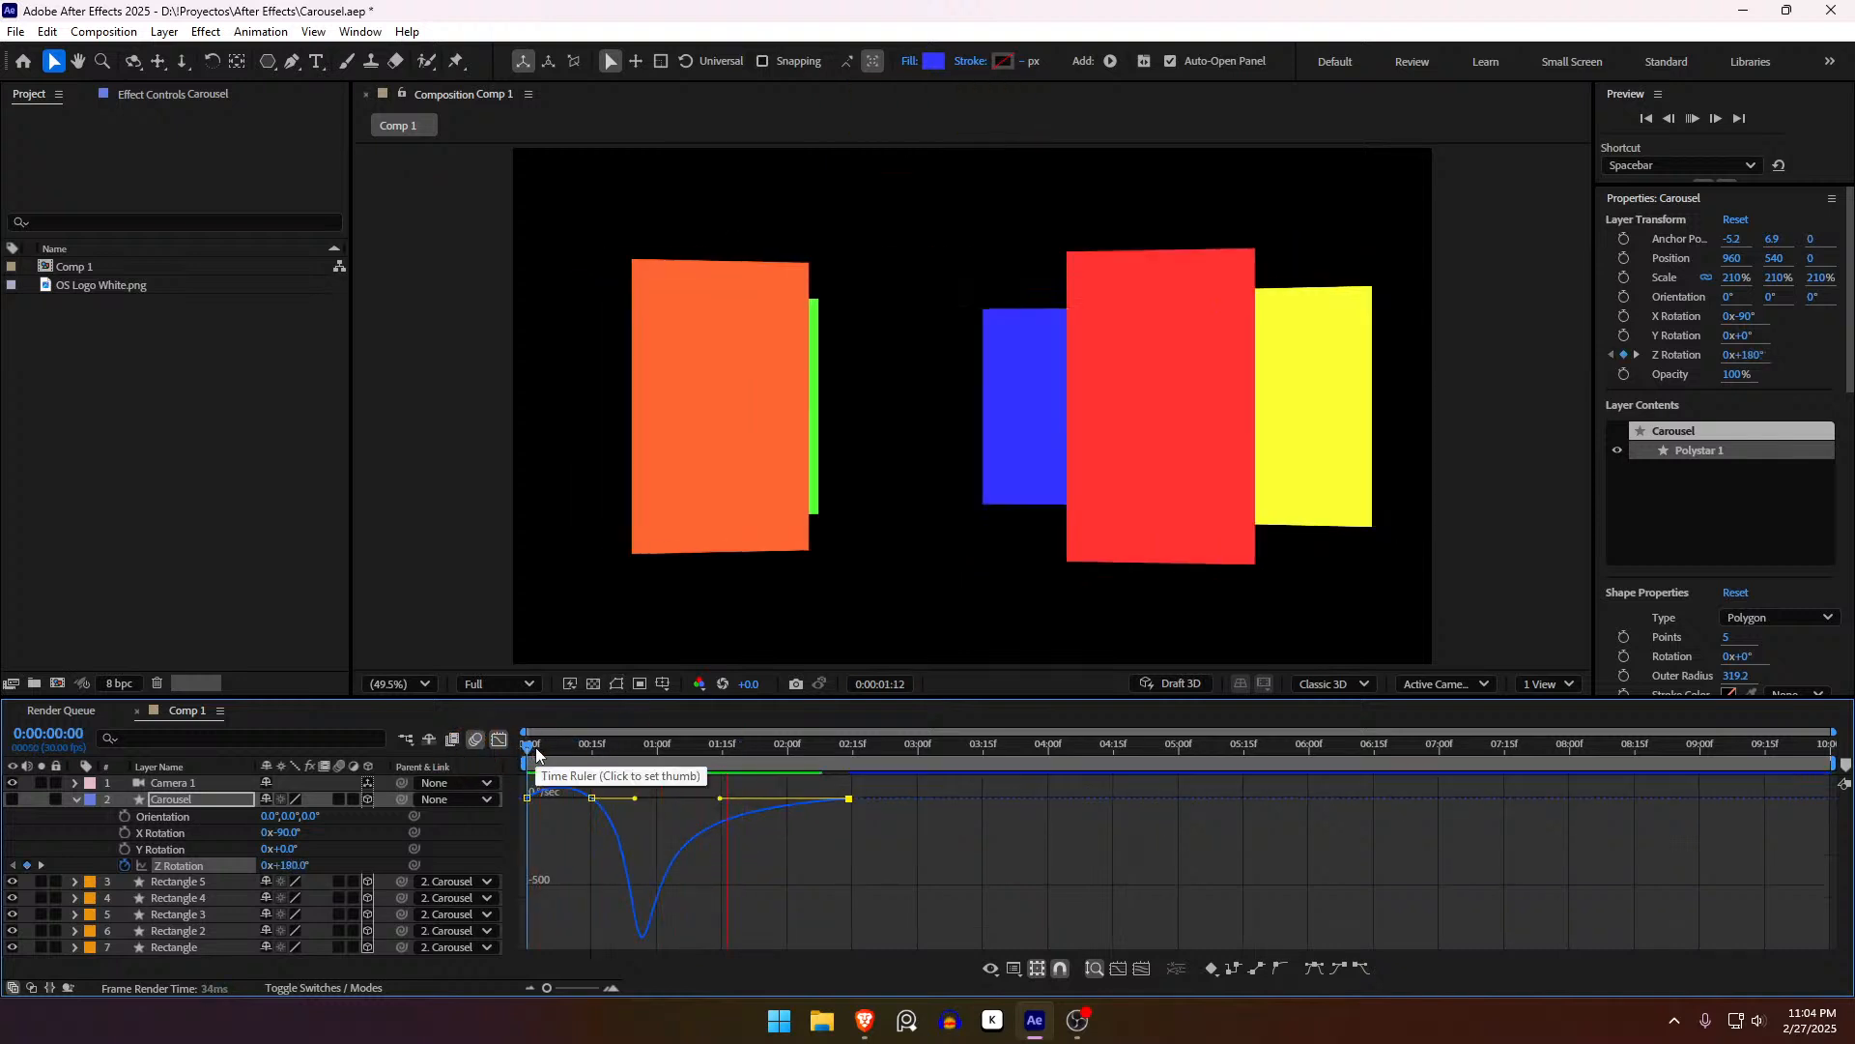
{"action": "left_click", "coordinate": [534, 750]}
{"action": "key", "text": "space"}
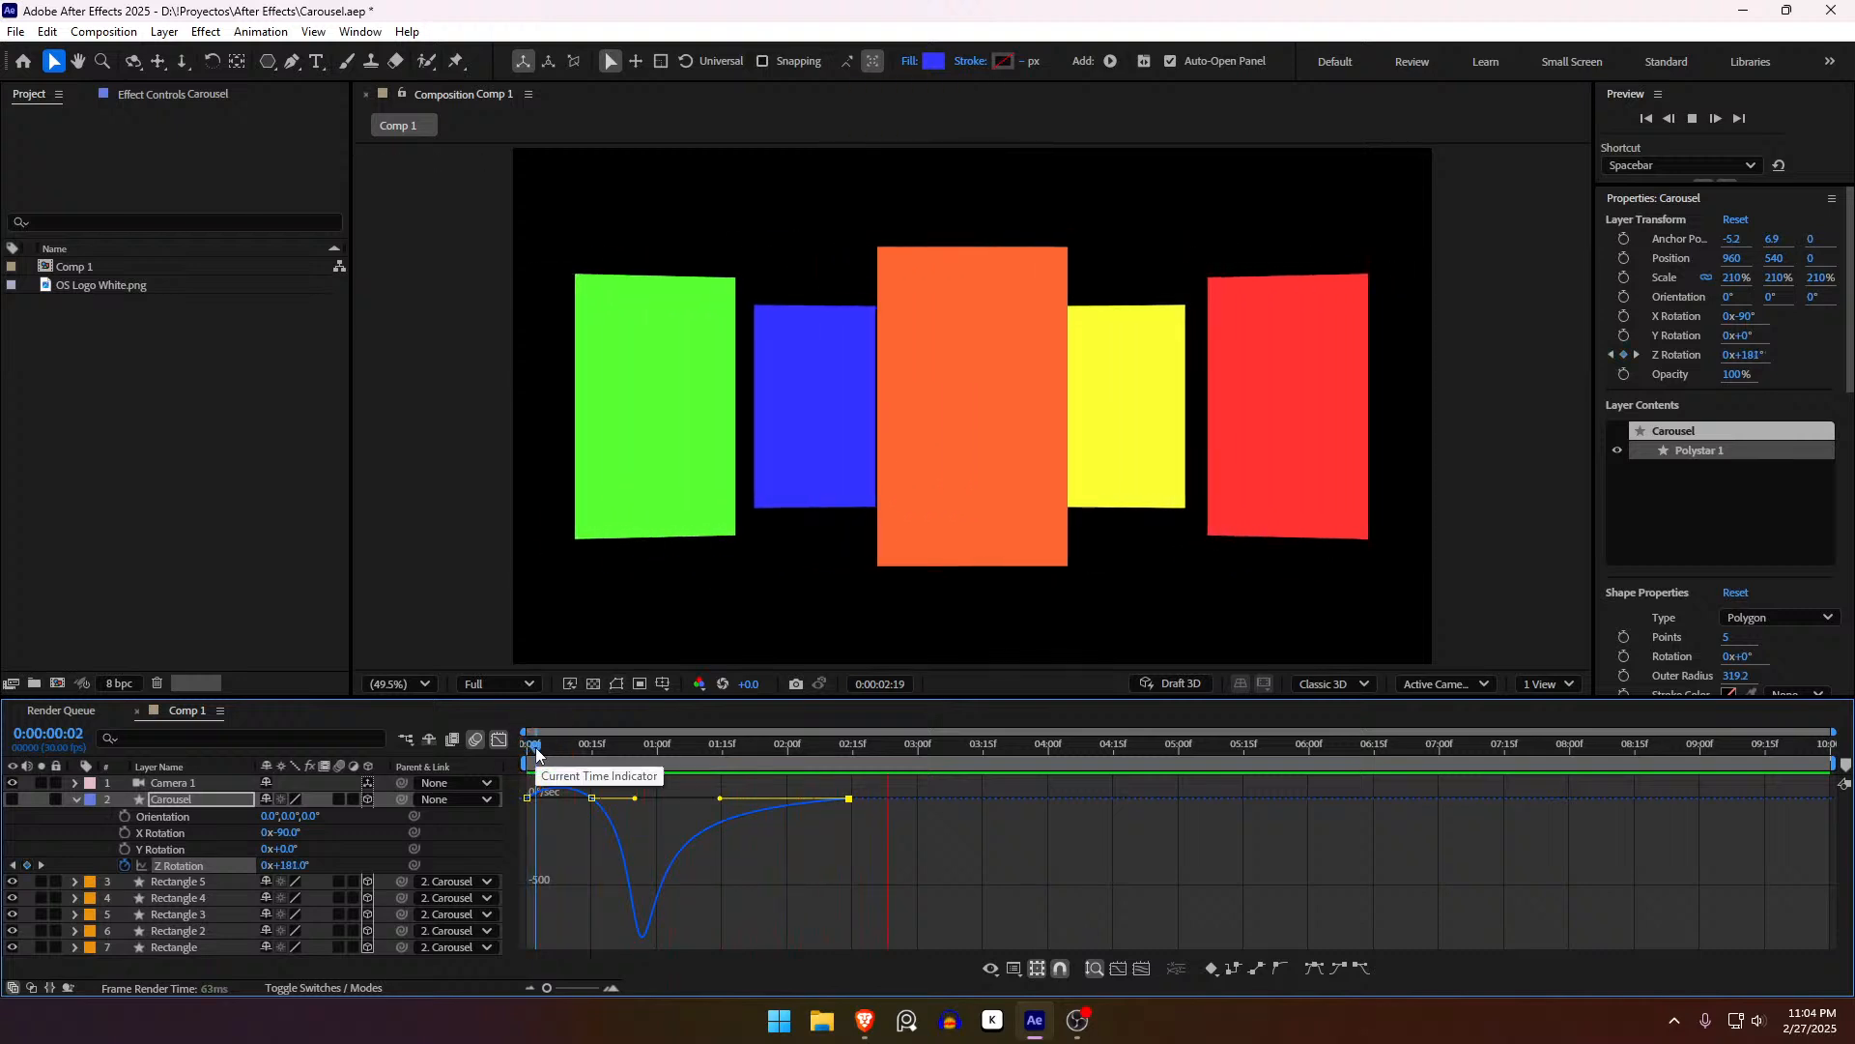
{"action": "left_click", "coordinate": [498, 741]}
Step: Add a Z Rotation keyframe holding -180° on the Carousel layer at 0:00:03:09
{"action": "left_click", "coordinate": [845, 746]}
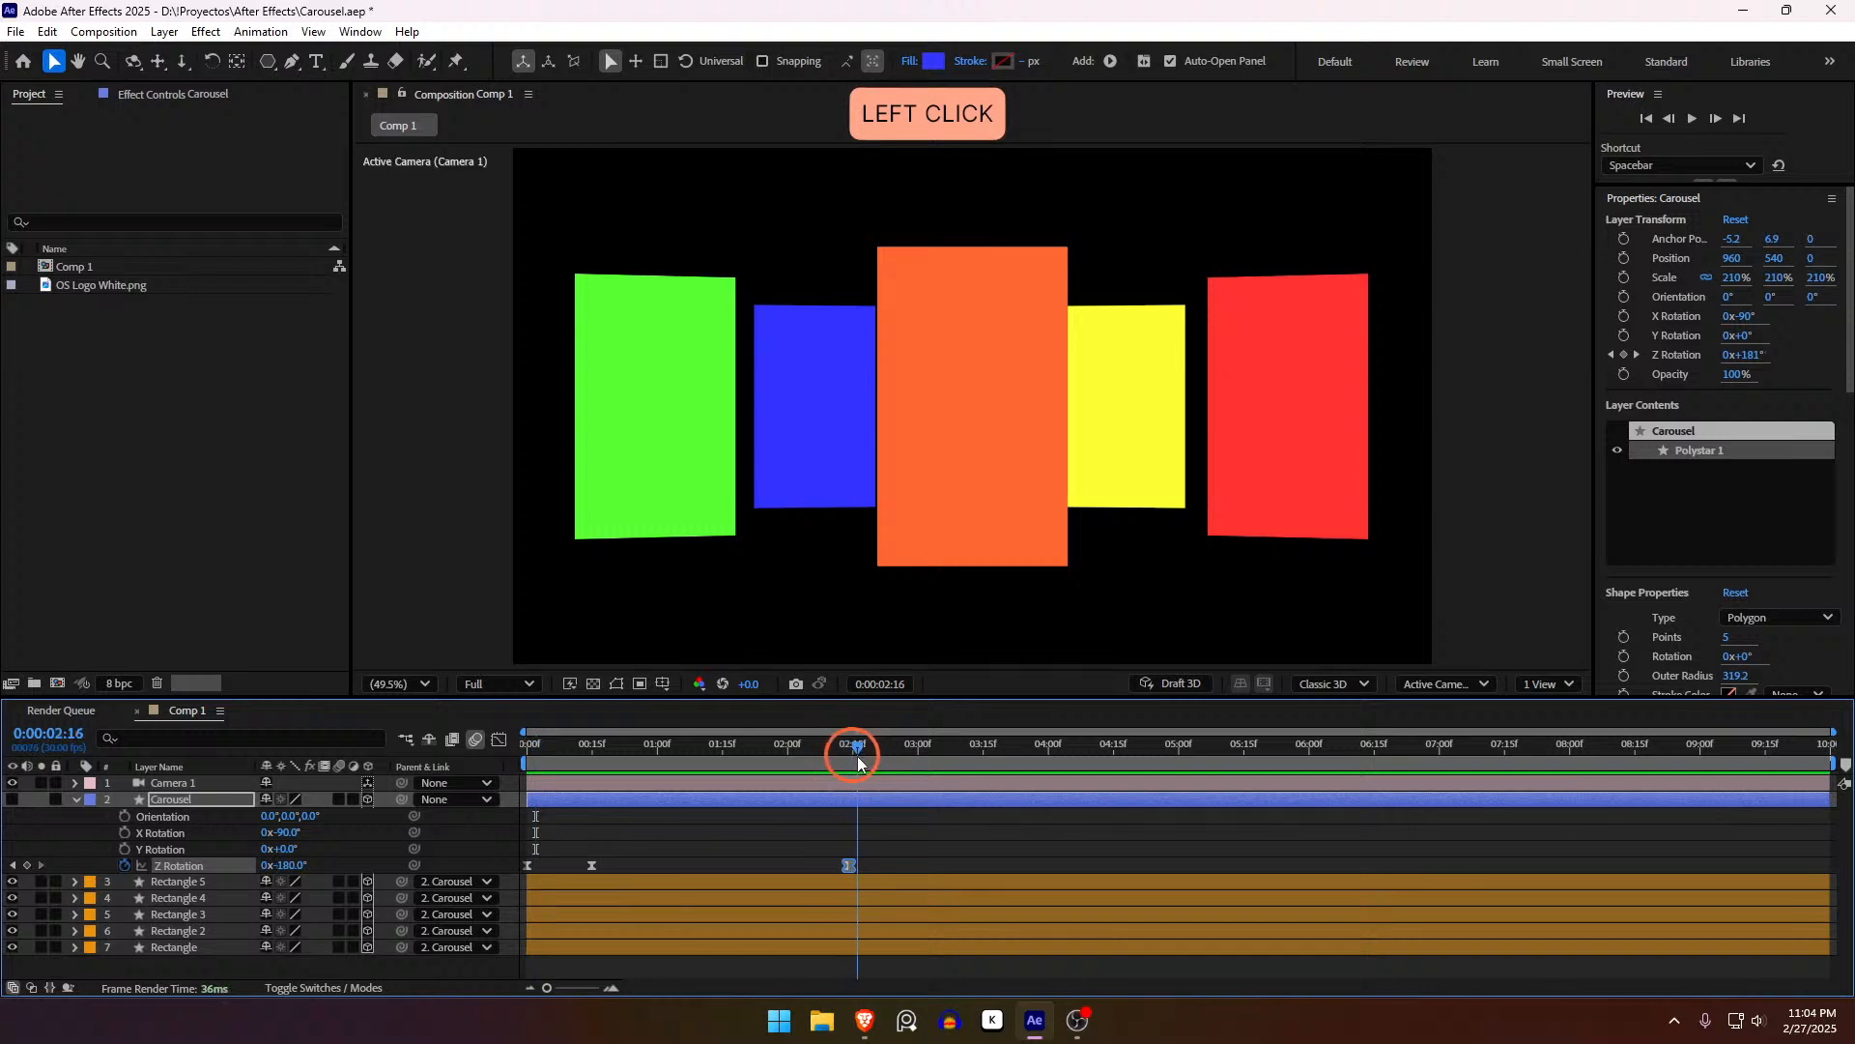
{"action": "left_click", "coordinate": [881, 831]}
{"action": "left_click_drag", "start_coordinate": [900, 774], "coordinate": [958, 792]}
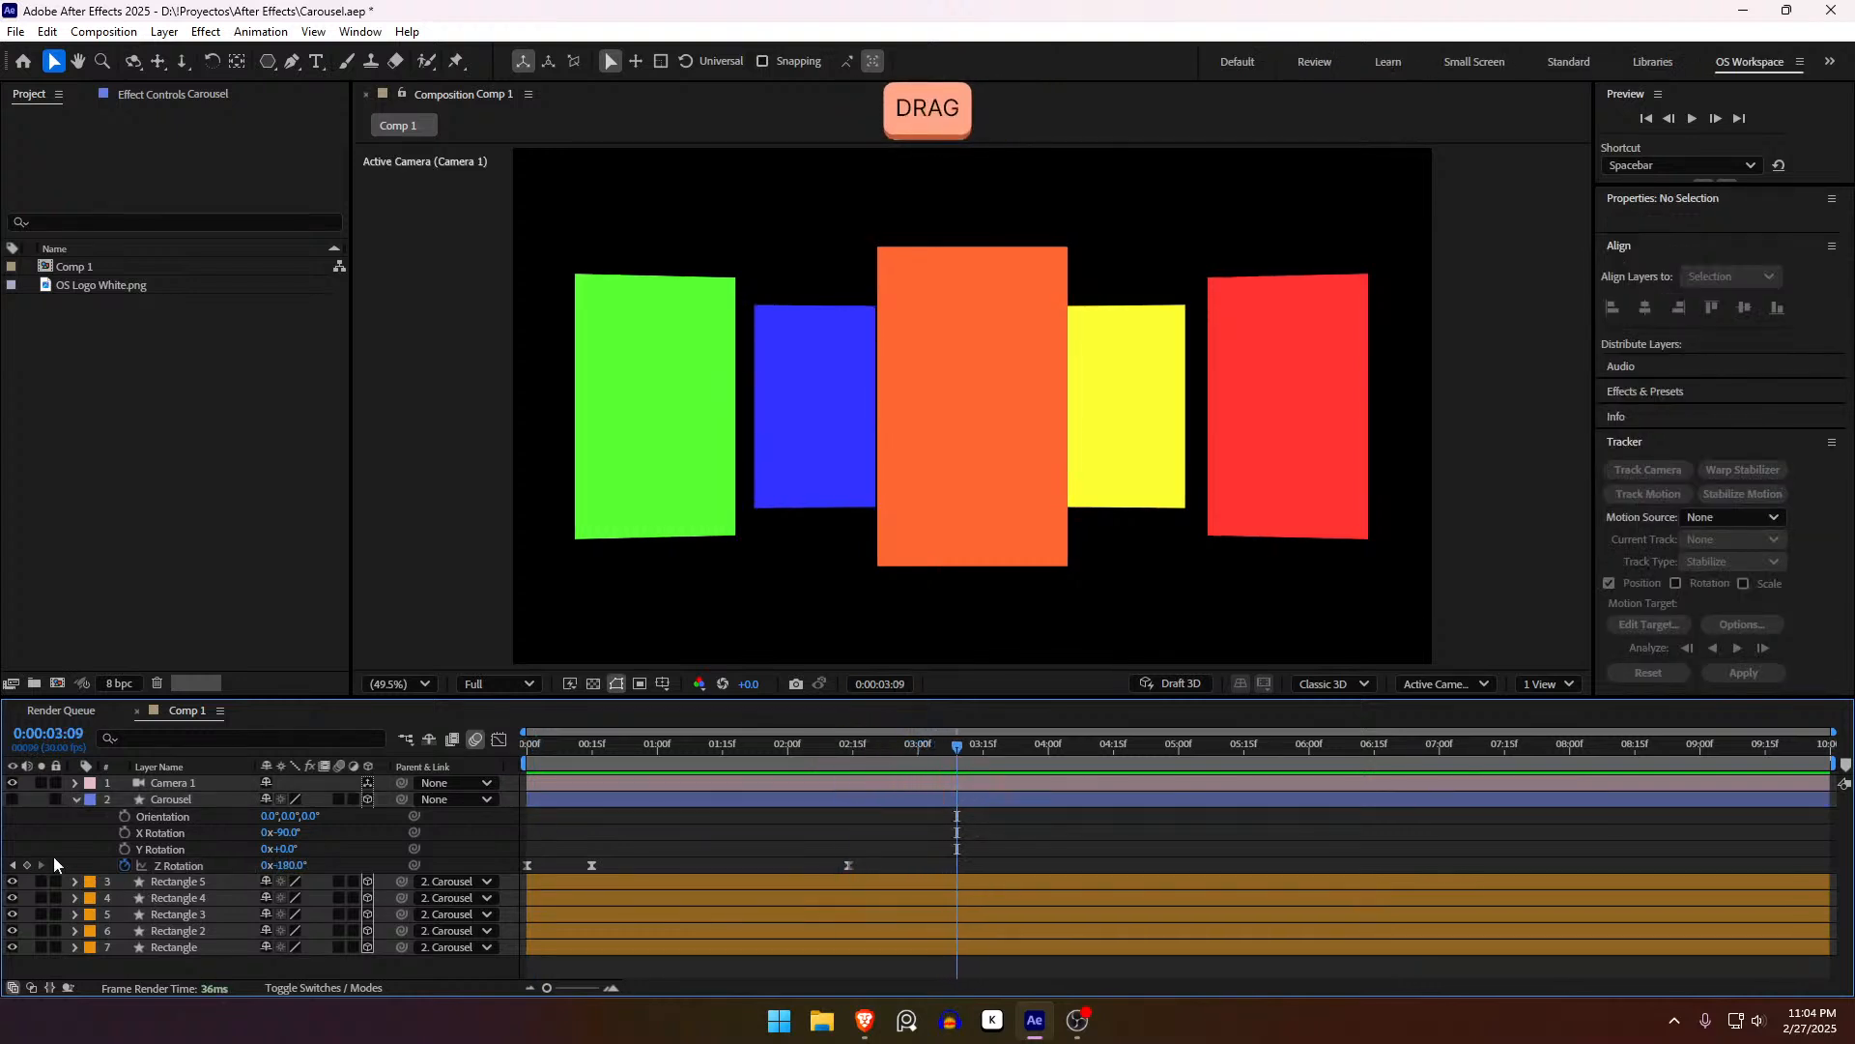
{"action": "left_click", "coordinate": [28, 864]}
Step: At the 0:00:02:14 keyframe, turn the Carousel layer's Z Rotation slightly beyond -180° and preview the overshoot
{"action": "left_click_drag", "start_coordinate": [945, 750], "coordinate": [849, 866]}
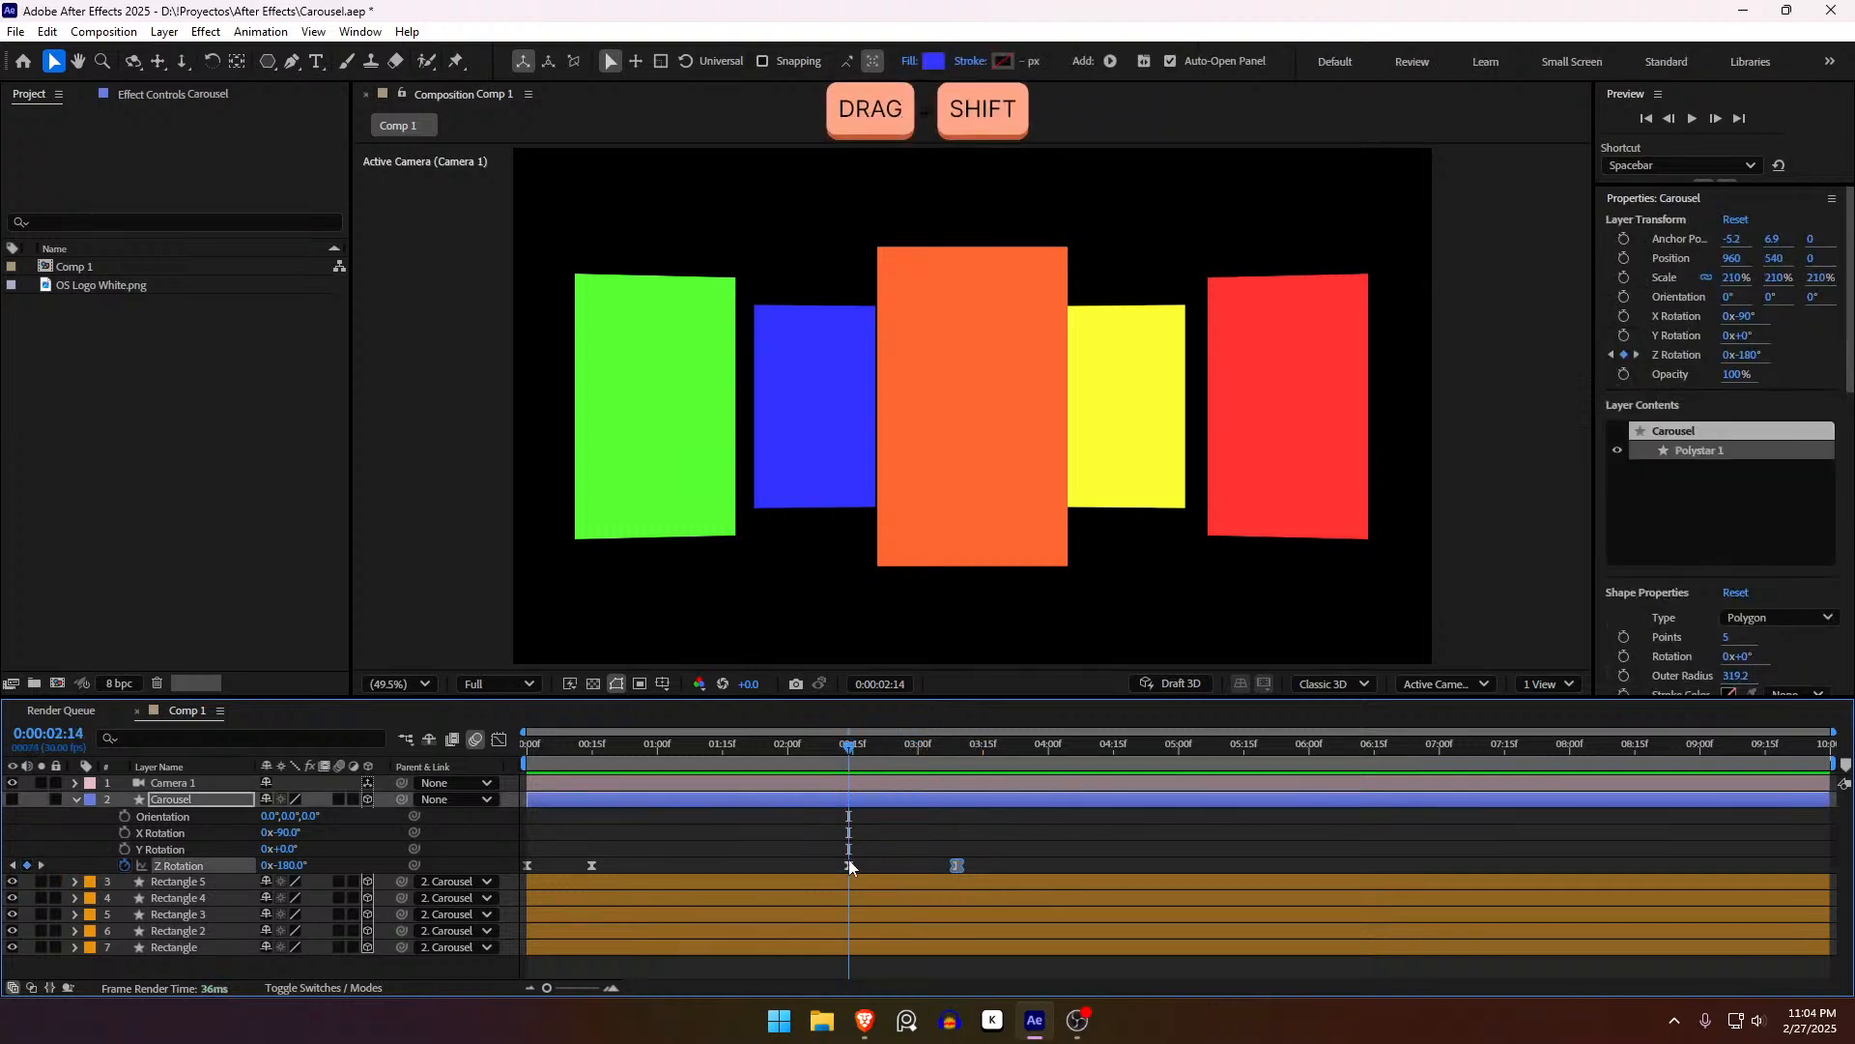
{"action": "left_click", "coordinate": [849, 866]}
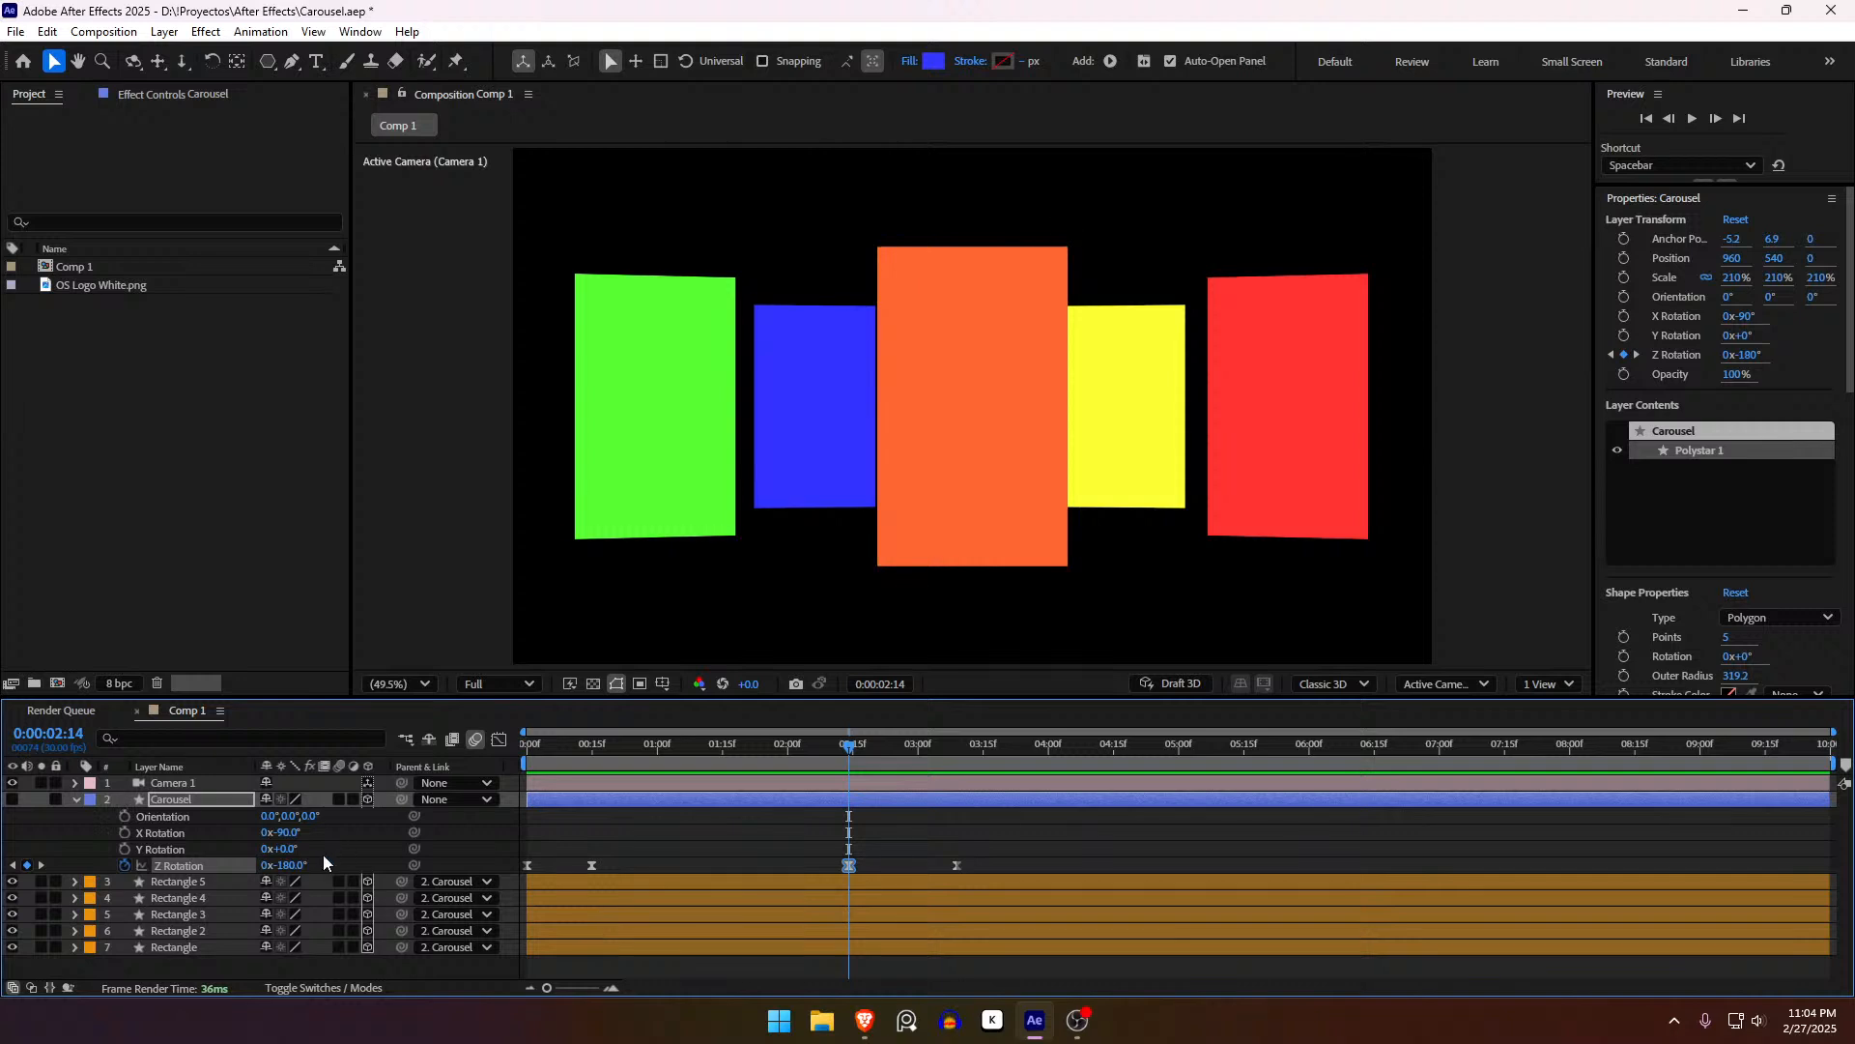
{"action": "left_click_drag", "start_coordinate": [290, 867], "coordinate": [285, 872]}
{"action": "left_click", "coordinate": [787, 832]}
{"action": "left_click", "coordinate": [820, 744]}
{"action": "key", "text": "space"}
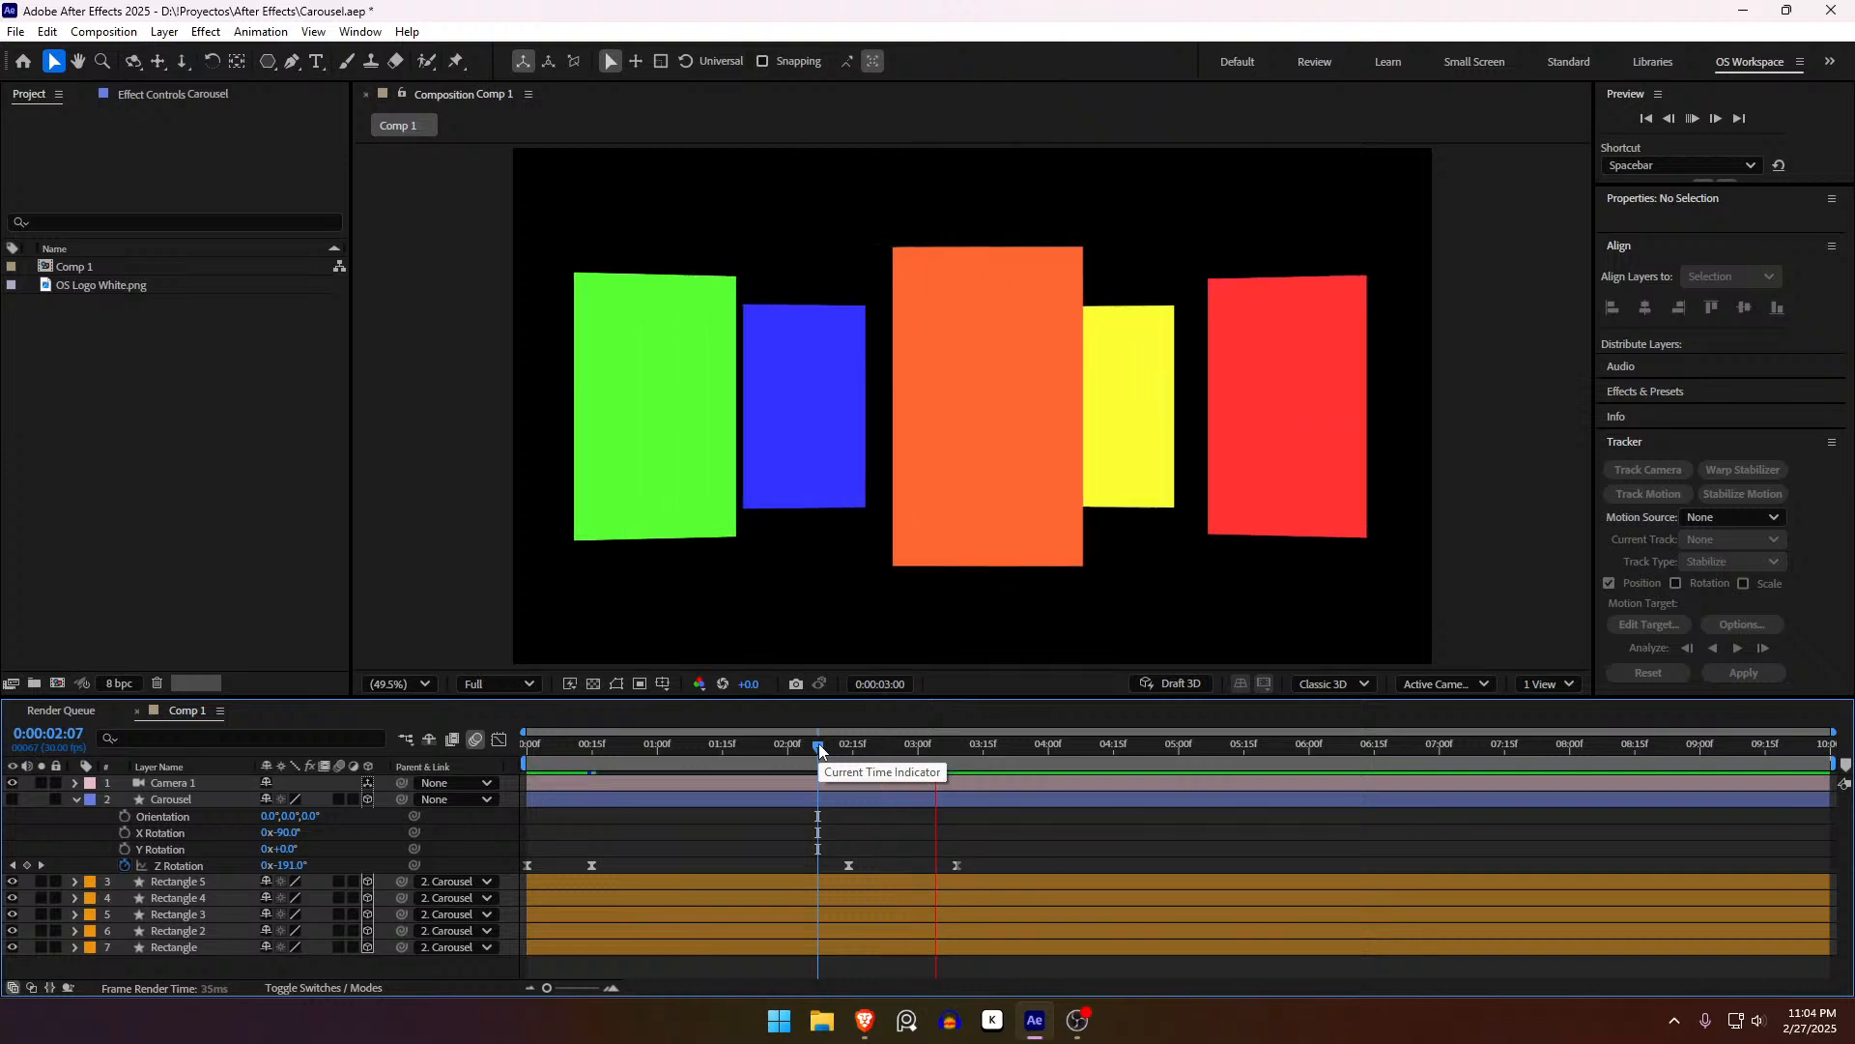
Step: Move the last Z Rotation keyframe about two frames later and lengthen its incoming ease in the speed graph
{"action": "left_click_drag", "start_coordinate": [820, 744], "coordinate": [923, 773]}
{"action": "left_click", "coordinate": [956, 865]}
{"action": "left_click_drag", "start_coordinate": [958, 864], "coordinate": [967, 864]}
{"action": "left_click", "coordinate": [500, 739]}
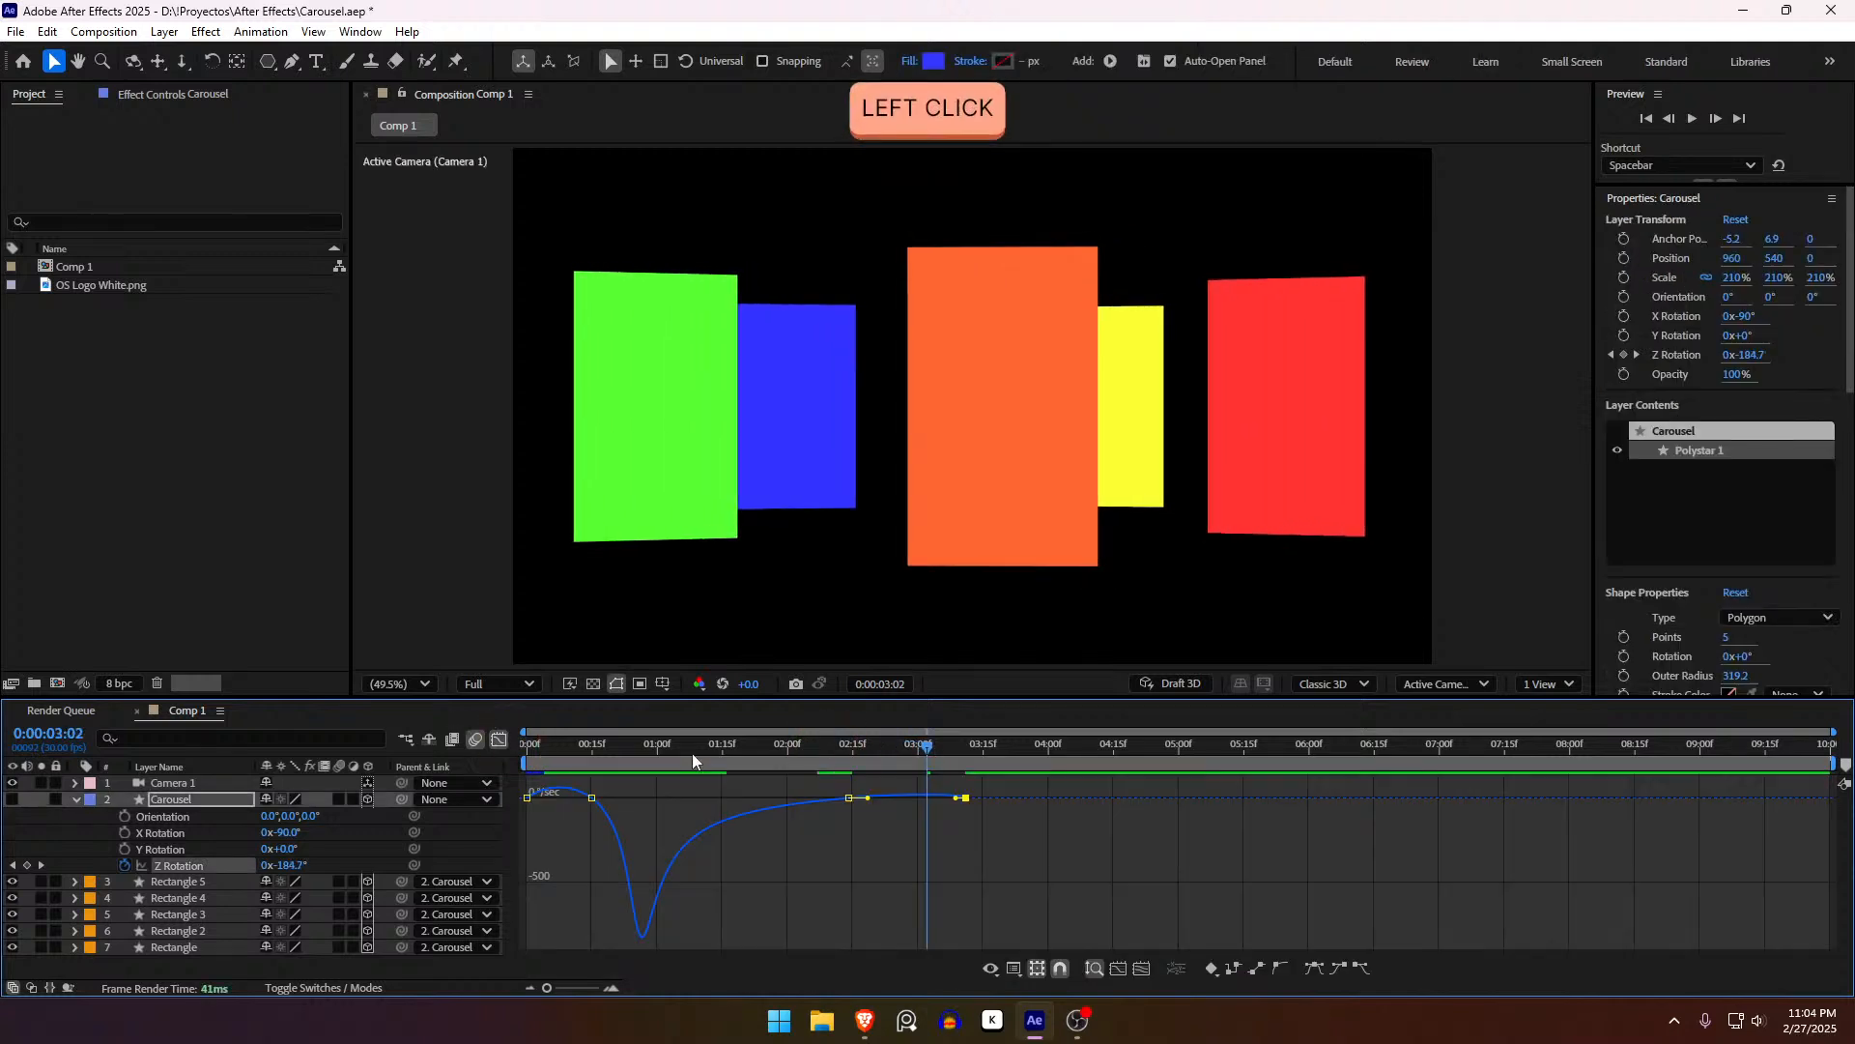
{"action": "left_click_drag", "start_coordinate": [964, 797], "coordinate": [929, 798]}
{"action": "left_click", "coordinate": [500, 740]}
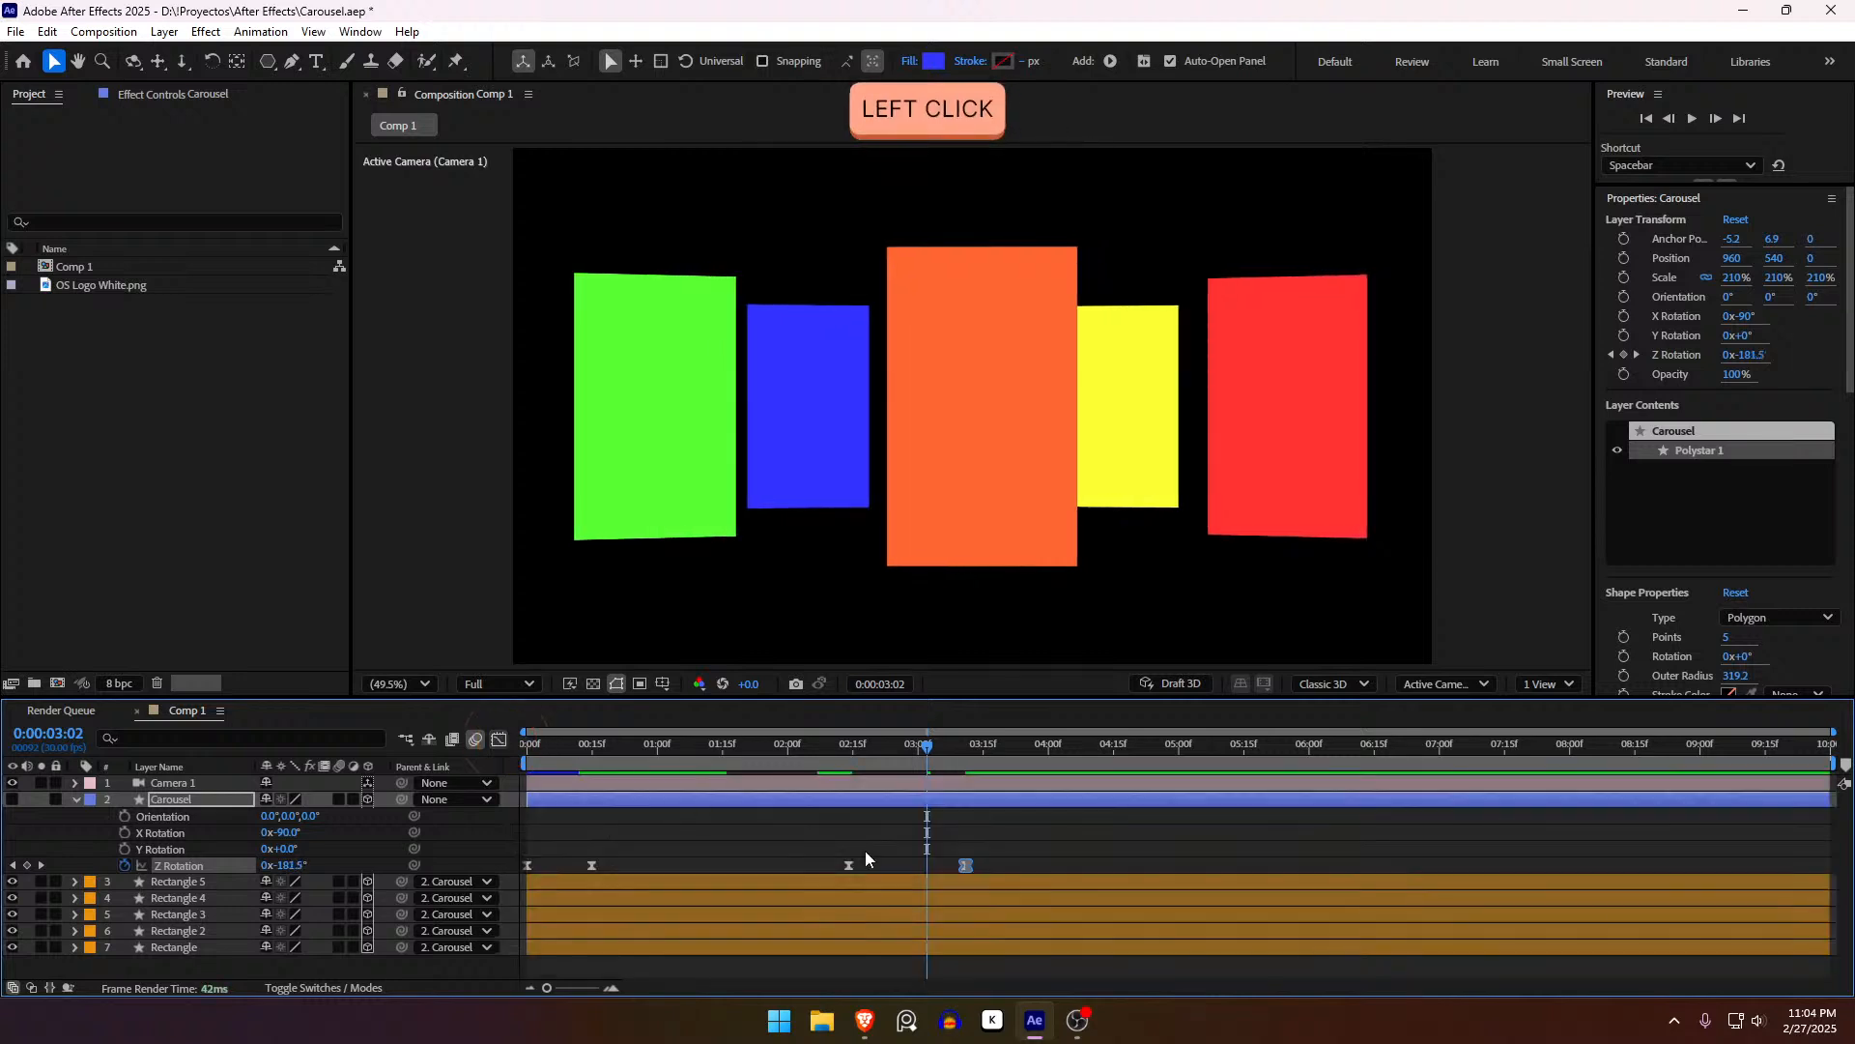
Step: Preview the overshoot and settle, and replay the whole carousel animation from the start
{"action": "left_click", "coordinate": [839, 816]}
{"action": "left_click", "coordinate": [808, 751]}
{"action": "key", "text": "space"}
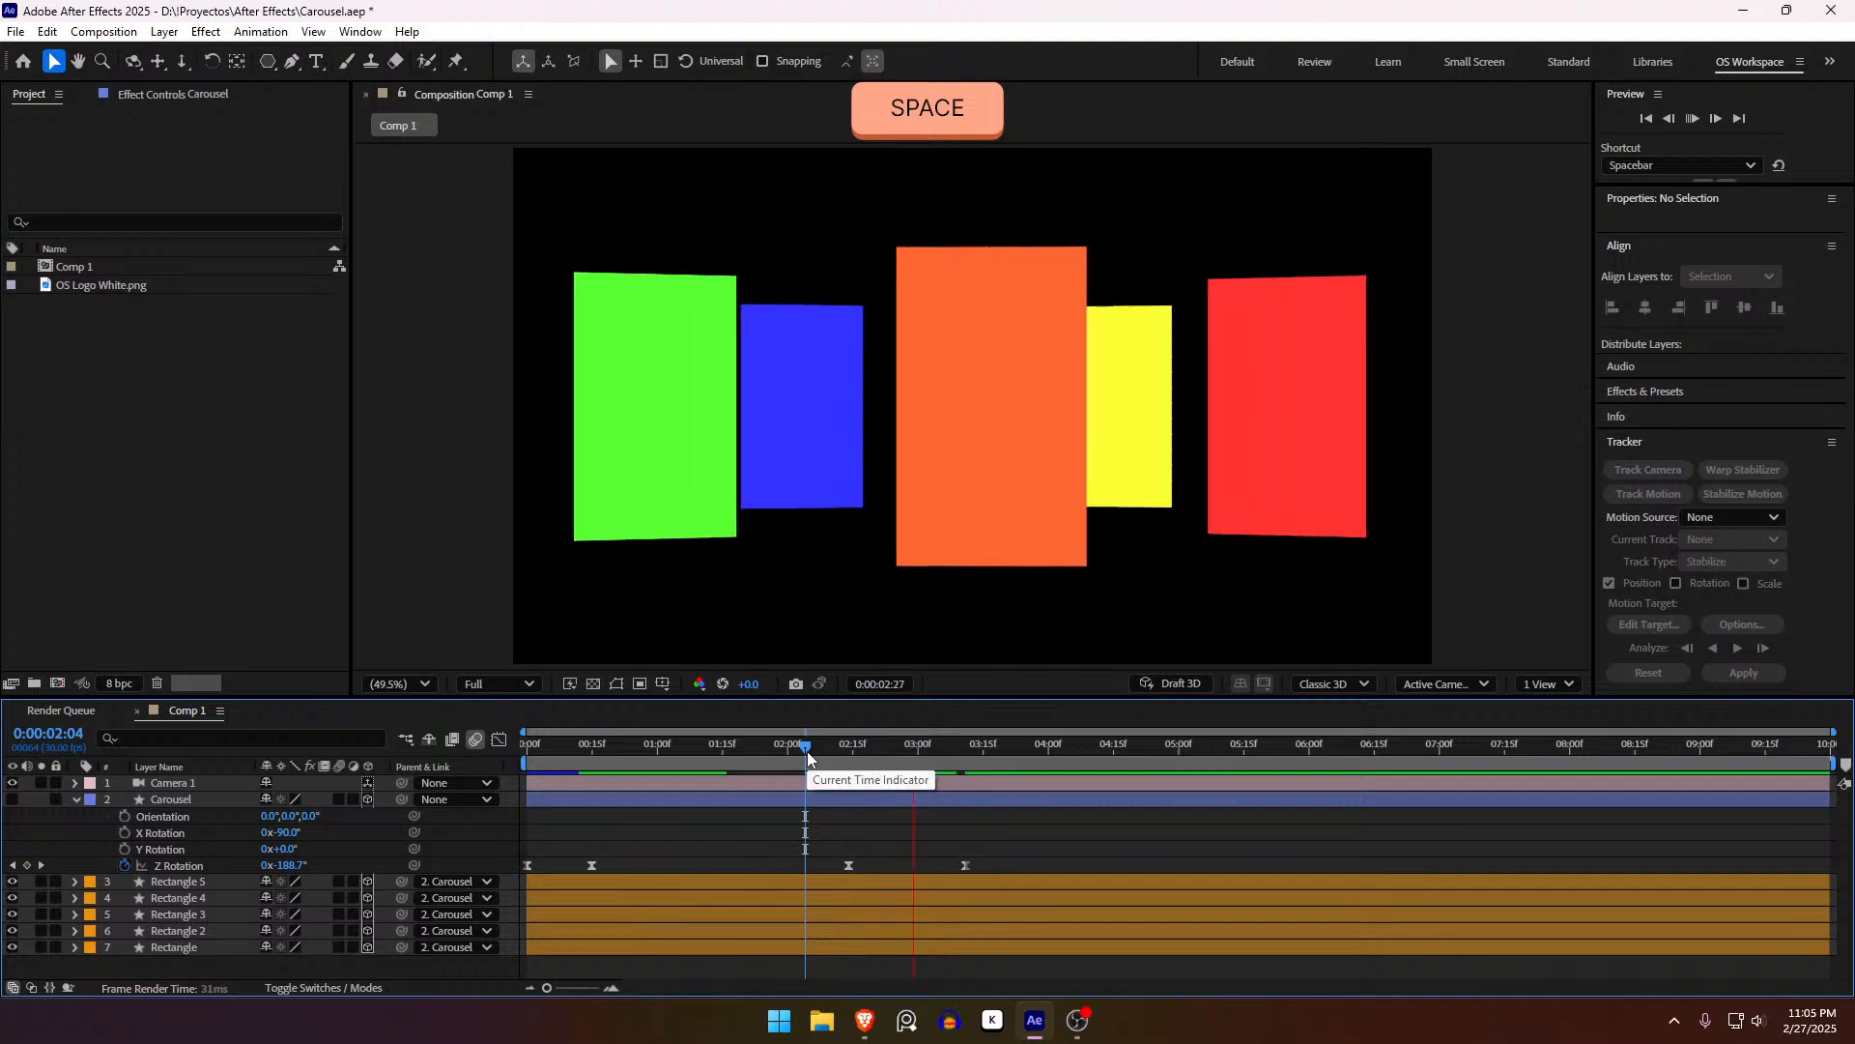
{"action": "left_click_drag", "start_coordinate": [808, 751], "coordinate": [506, 764]}
{"action": "key", "text": "space"}
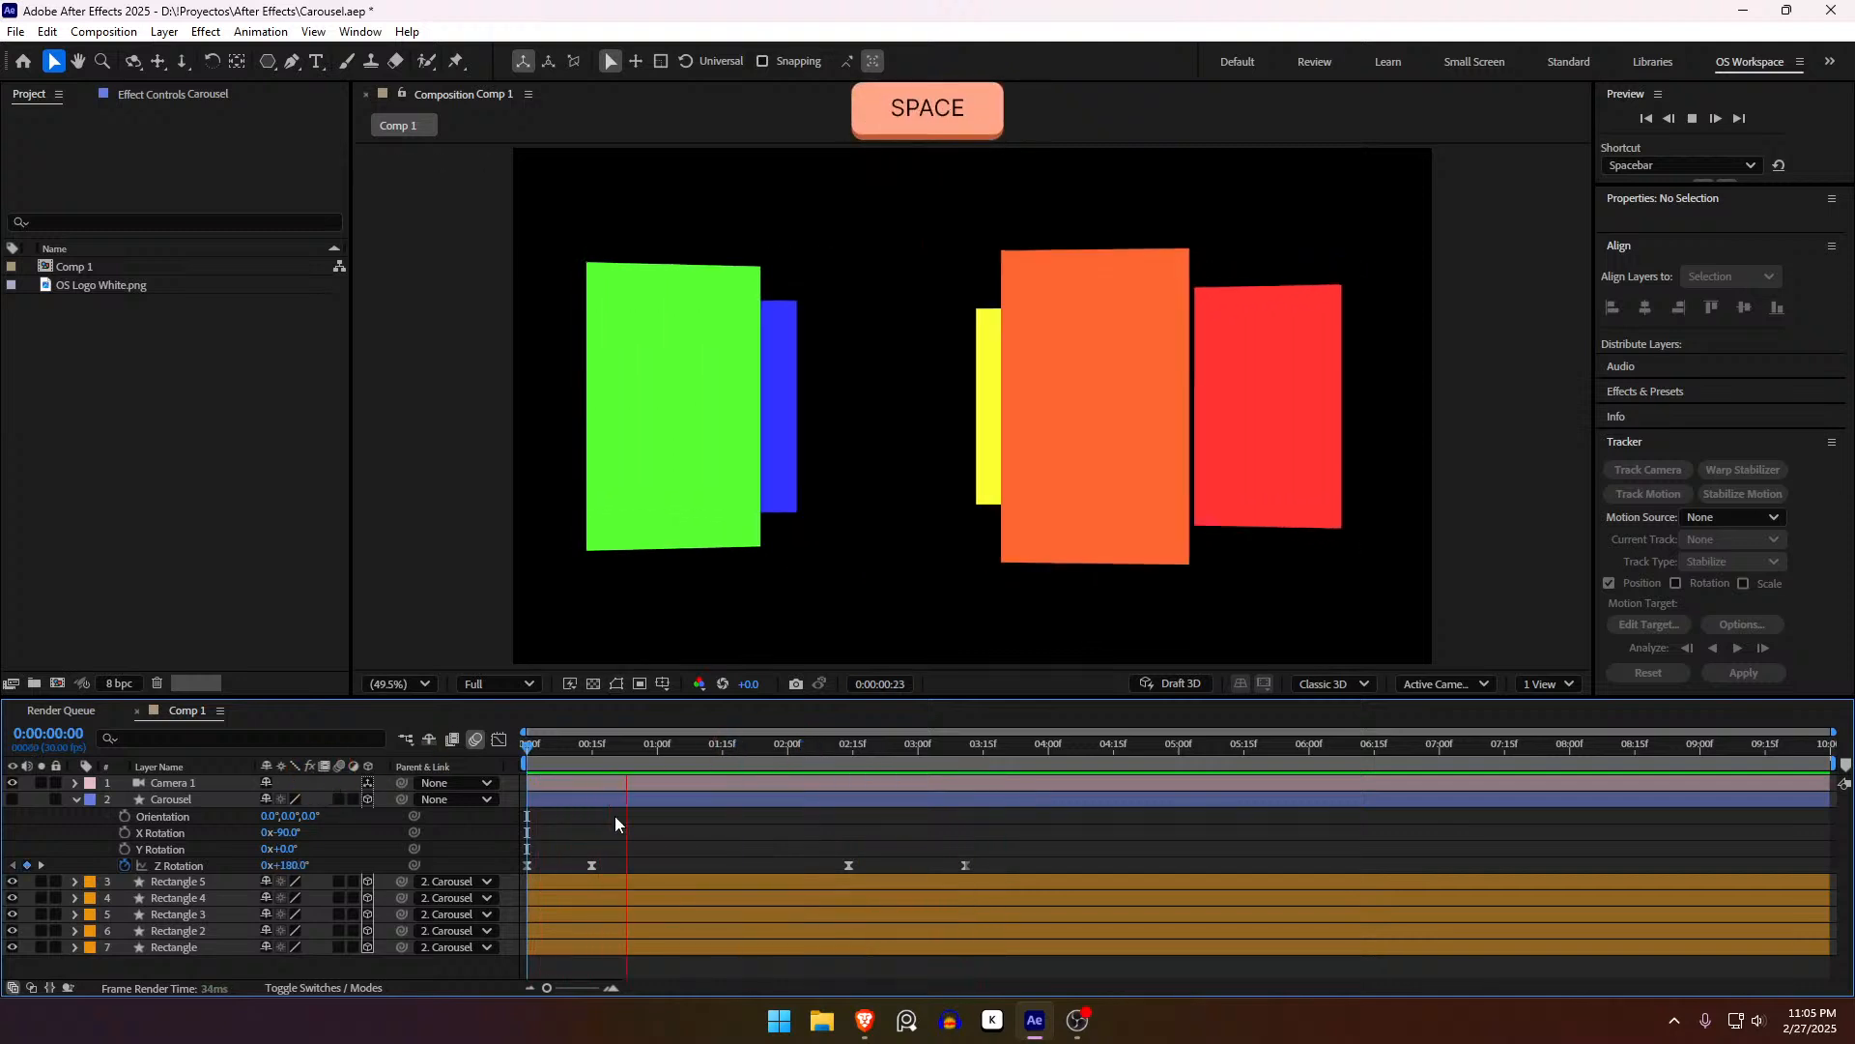
{"action": "left_click", "coordinate": [578, 752]}
Step: Save the project and collapse the Carousel layer's rotation properties
{"action": "key", "text": "ctrl+s"}
{"action": "left_click", "coordinate": [647, 837]}
{"action": "key", "text": "u"}
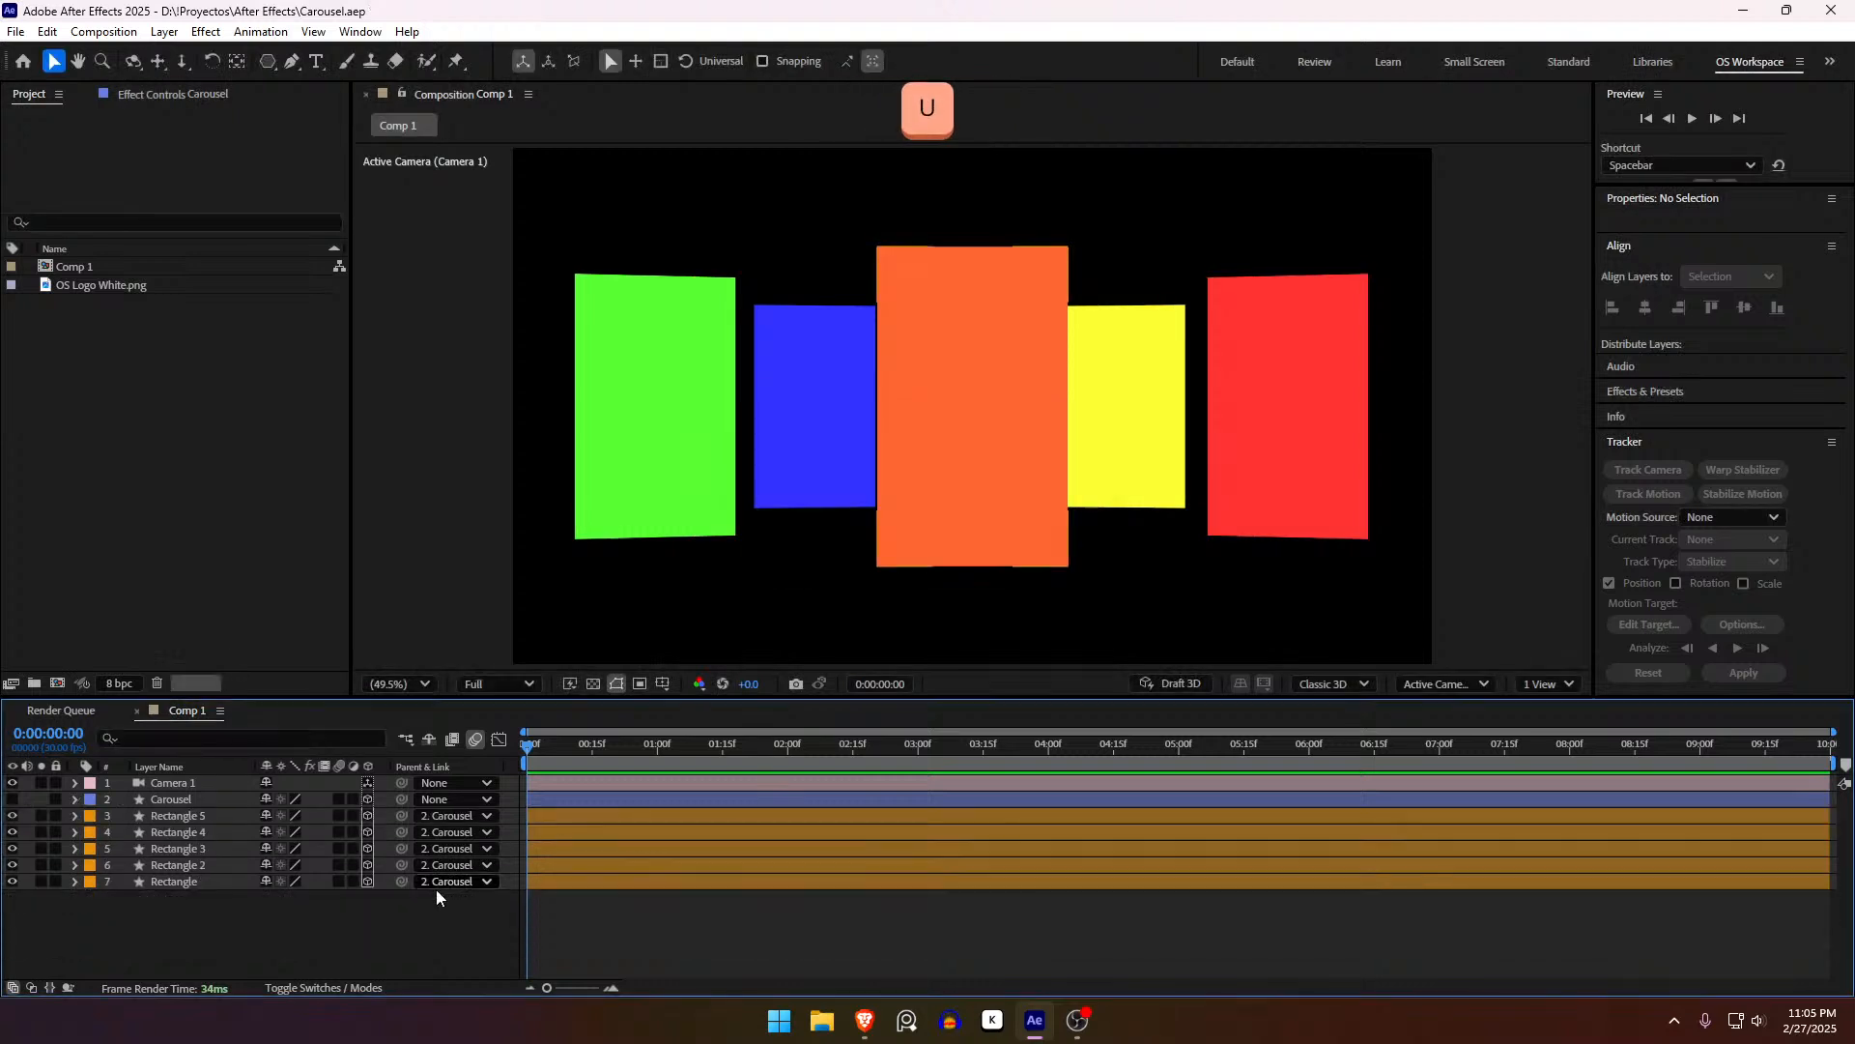
Step: Enable motion blur on all five rectangle layers and return to the start of the composition
{"action": "left_click", "coordinate": [175, 881]}
{"action": "left_click", "coordinate": [177, 815], "text": "shift"}
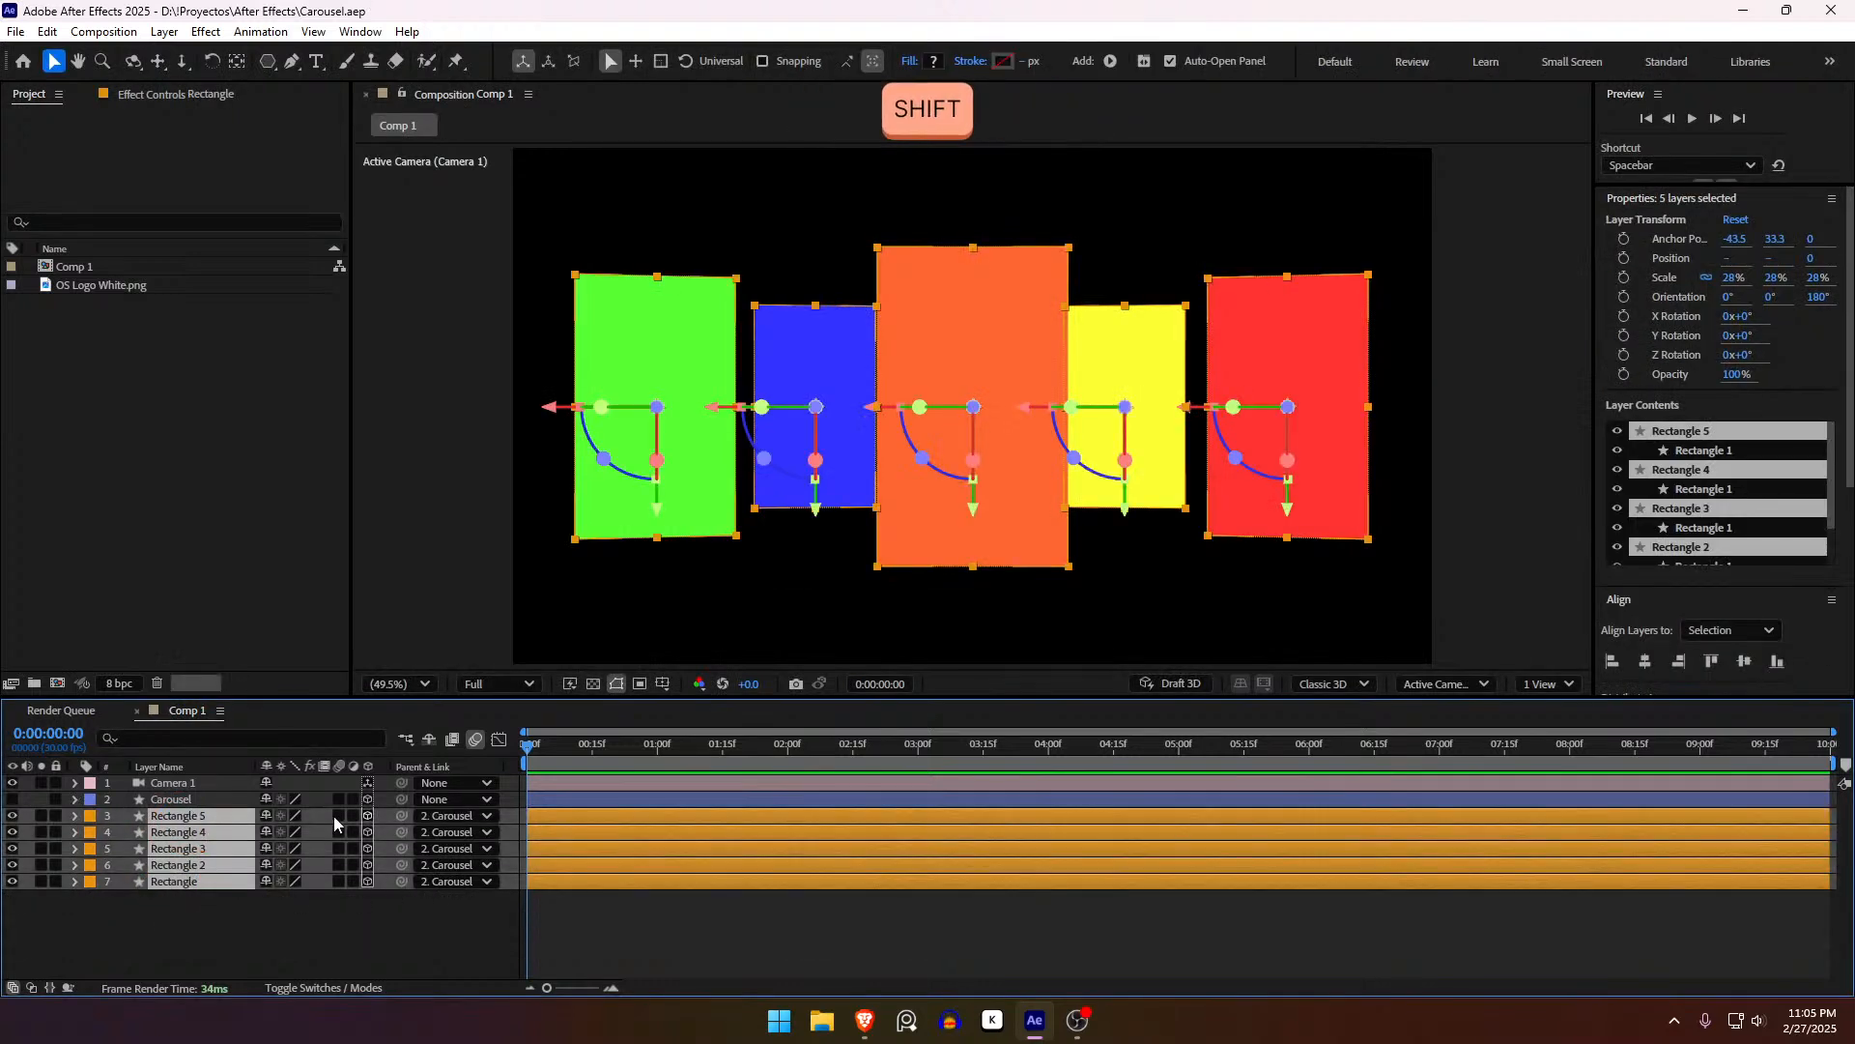
{"action": "left_click", "coordinate": [338, 816]}
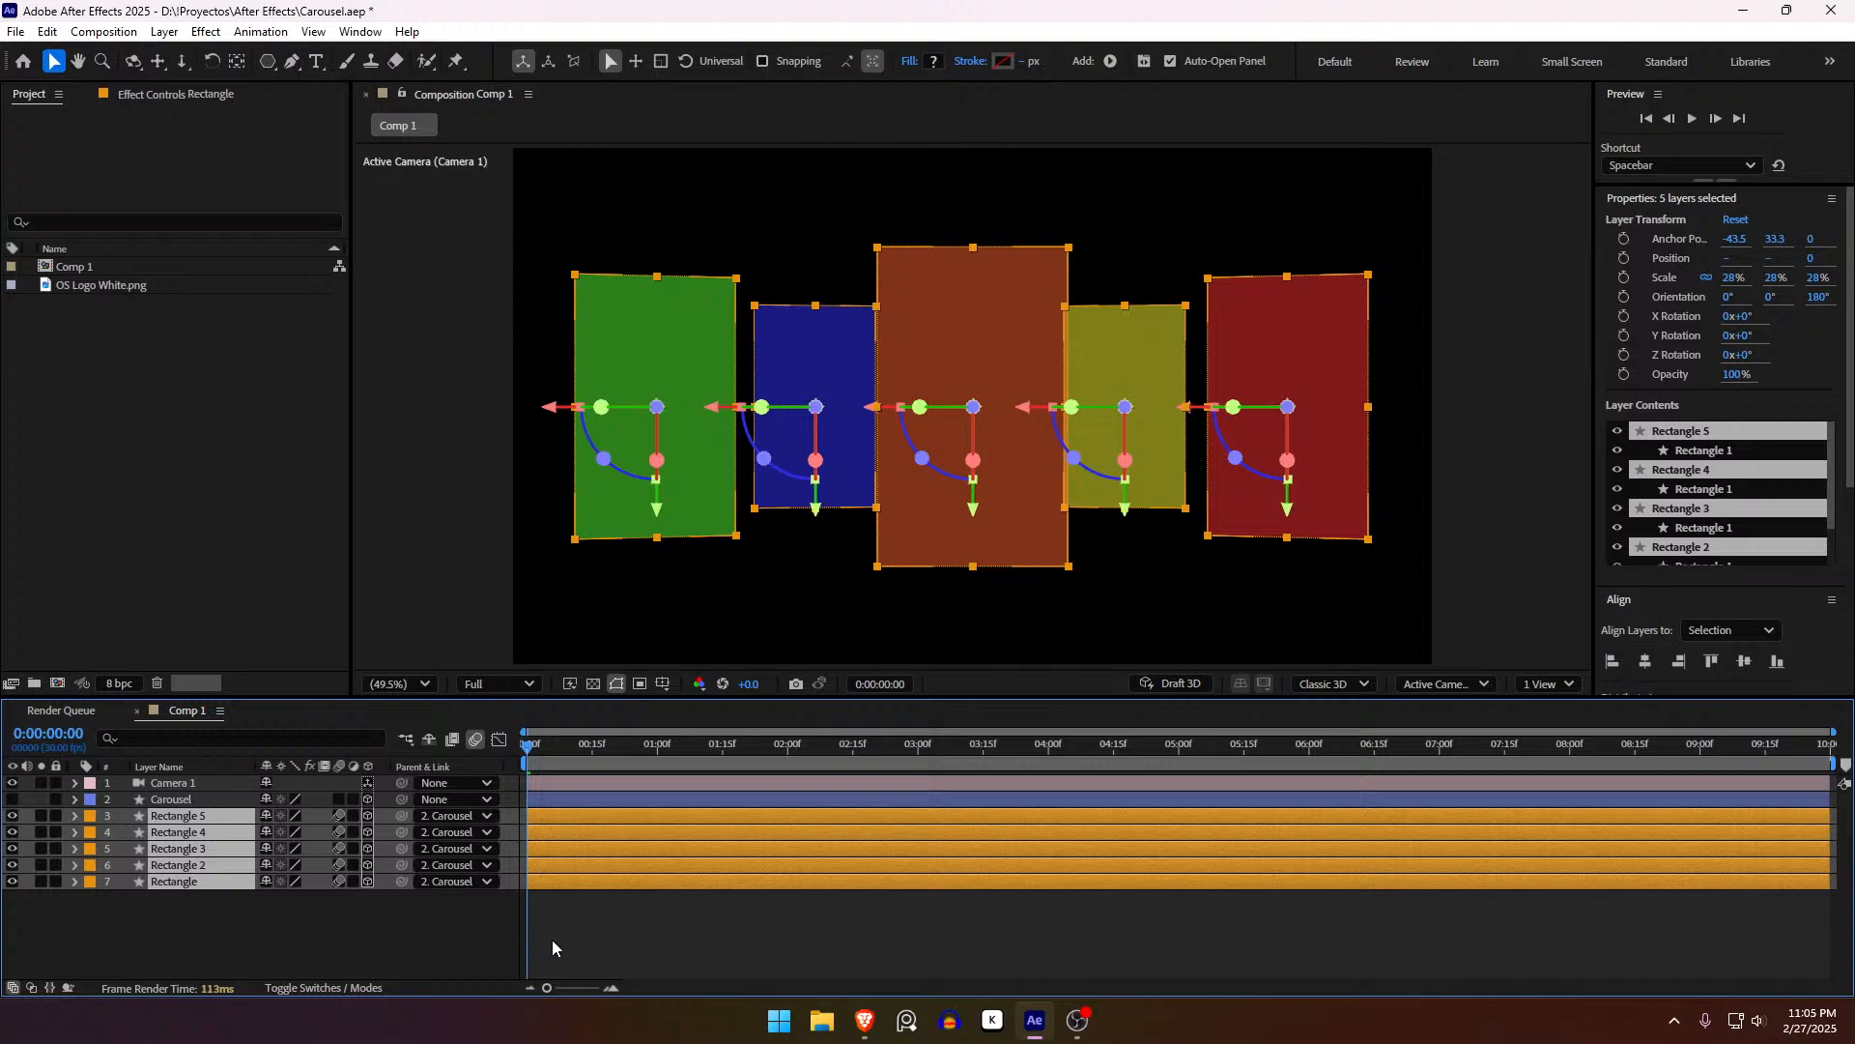
{"action": "left_click", "coordinate": [548, 946]}
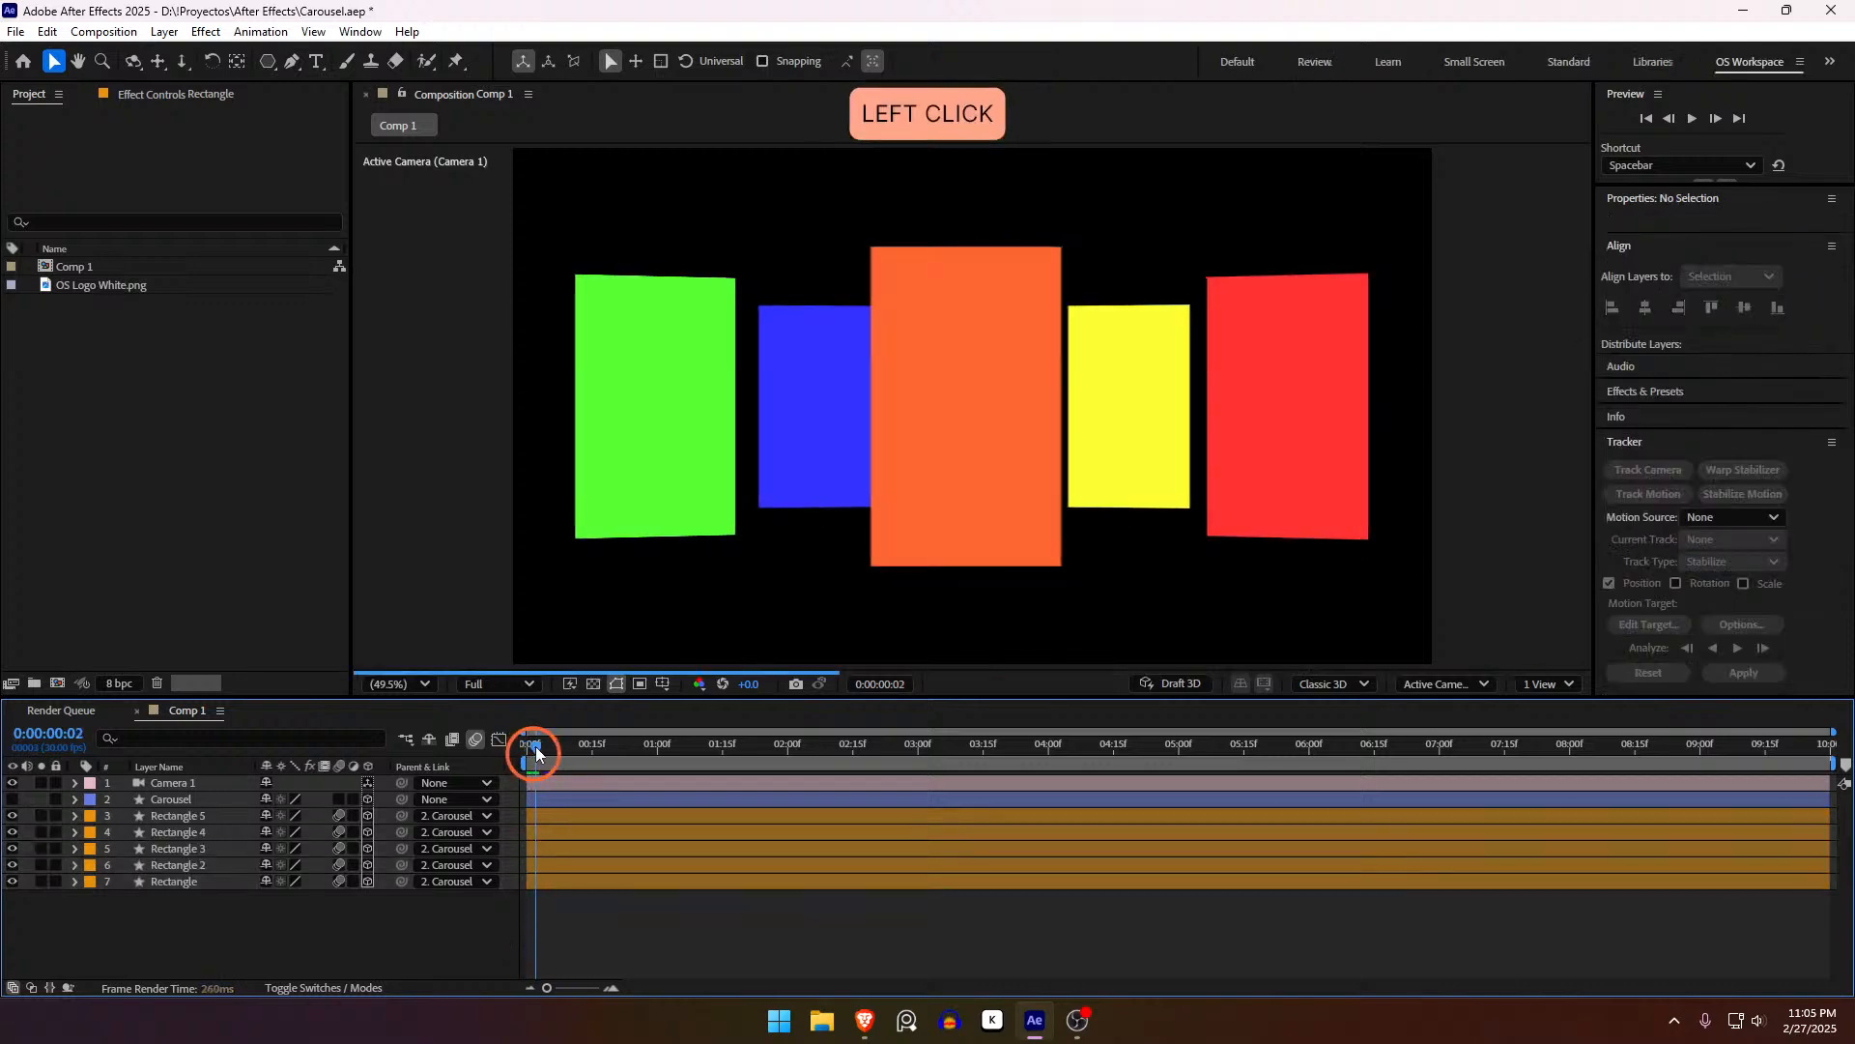
{"action": "left_click", "coordinate": [529, 750], "text": "shift"}
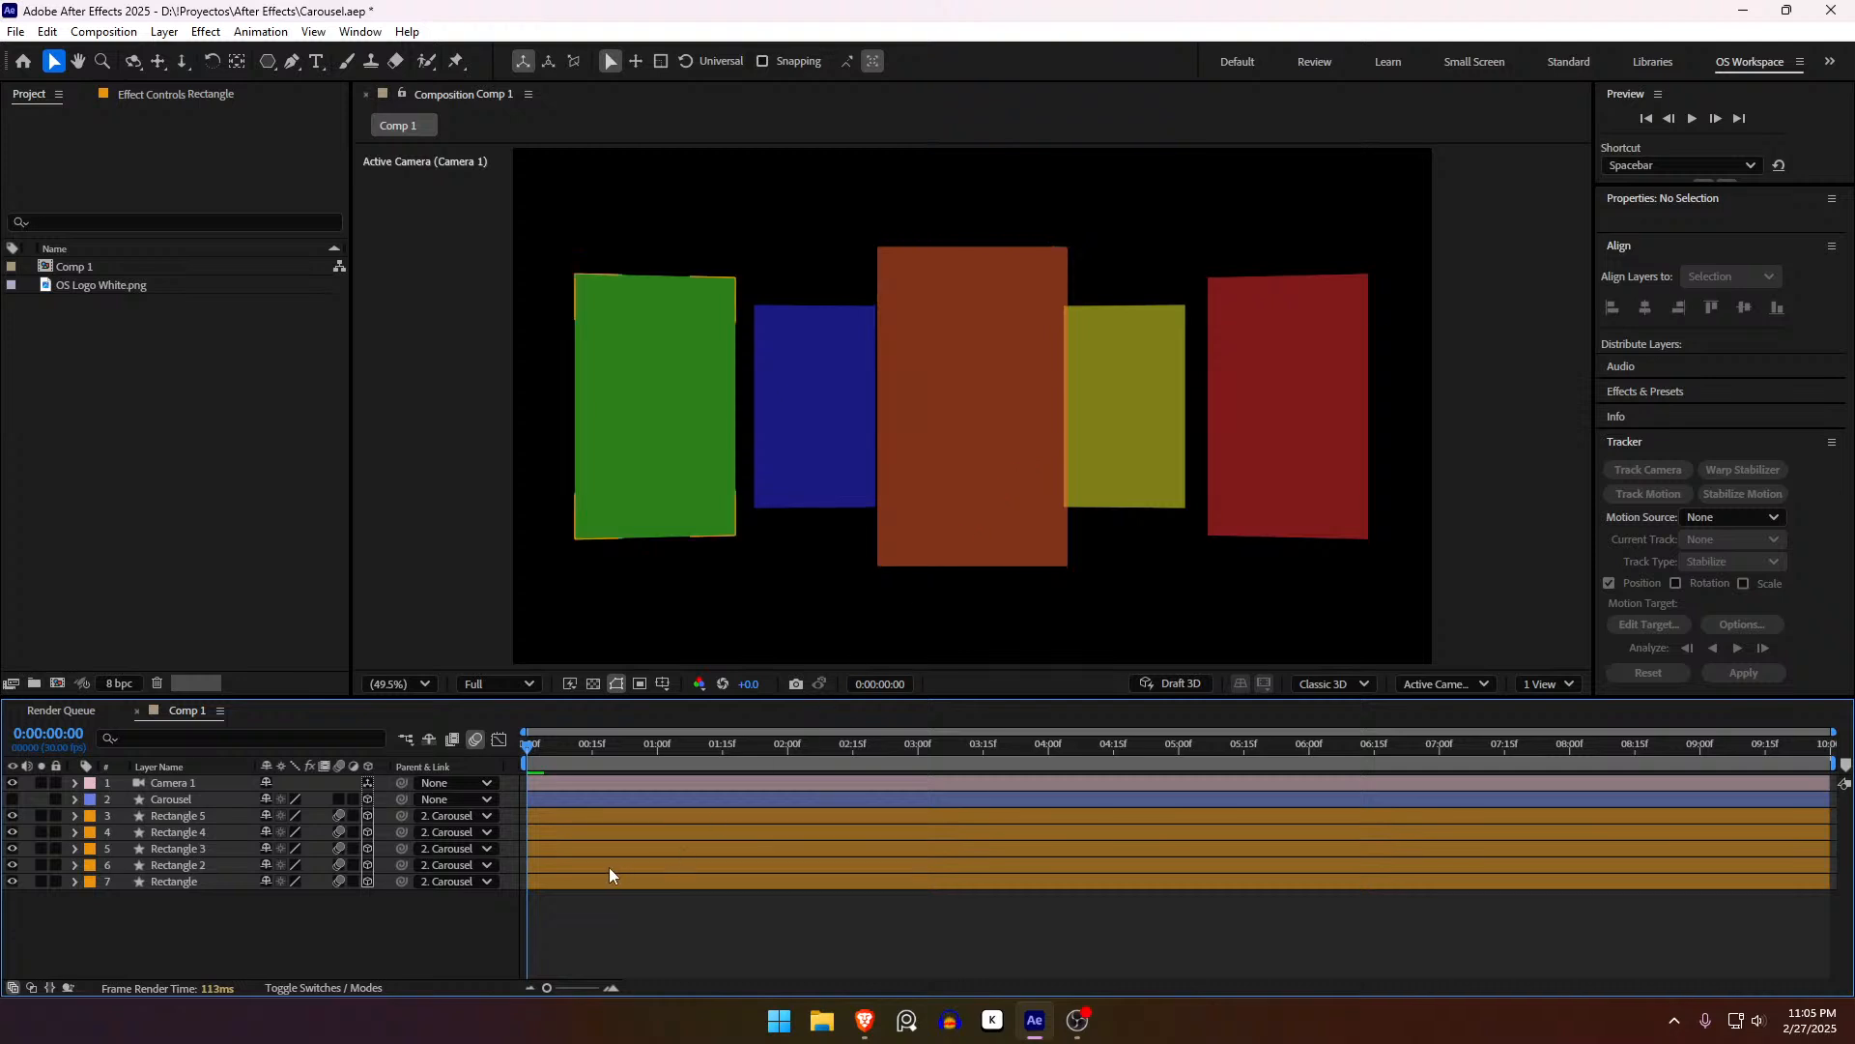
Step: Reselect the five rectangle layers, deselect them, and preview the carousel with motion blur
{"action": "left_click", "coordinate": [580, 882]}
{"action": "left_click", "coordinate": [541, 814], "text": "shift"}
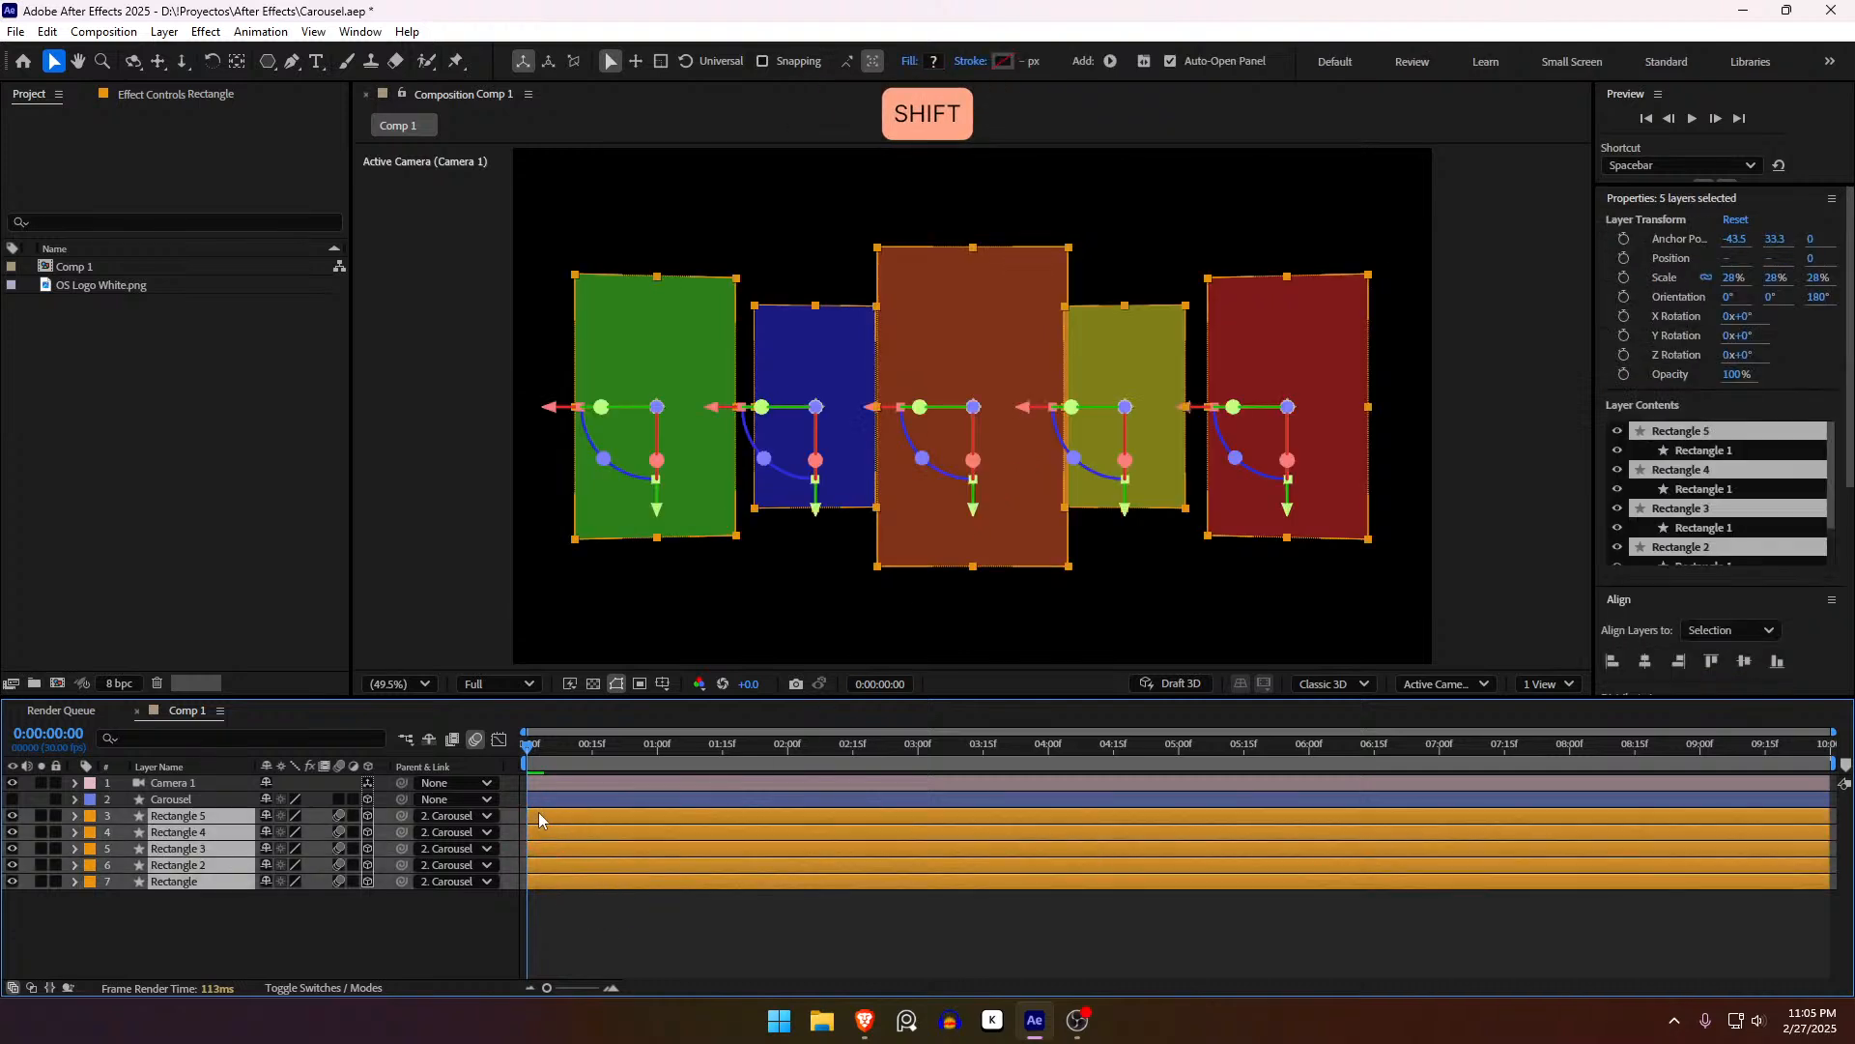
{"action": "left_click", "coordinate": [530, 814]}
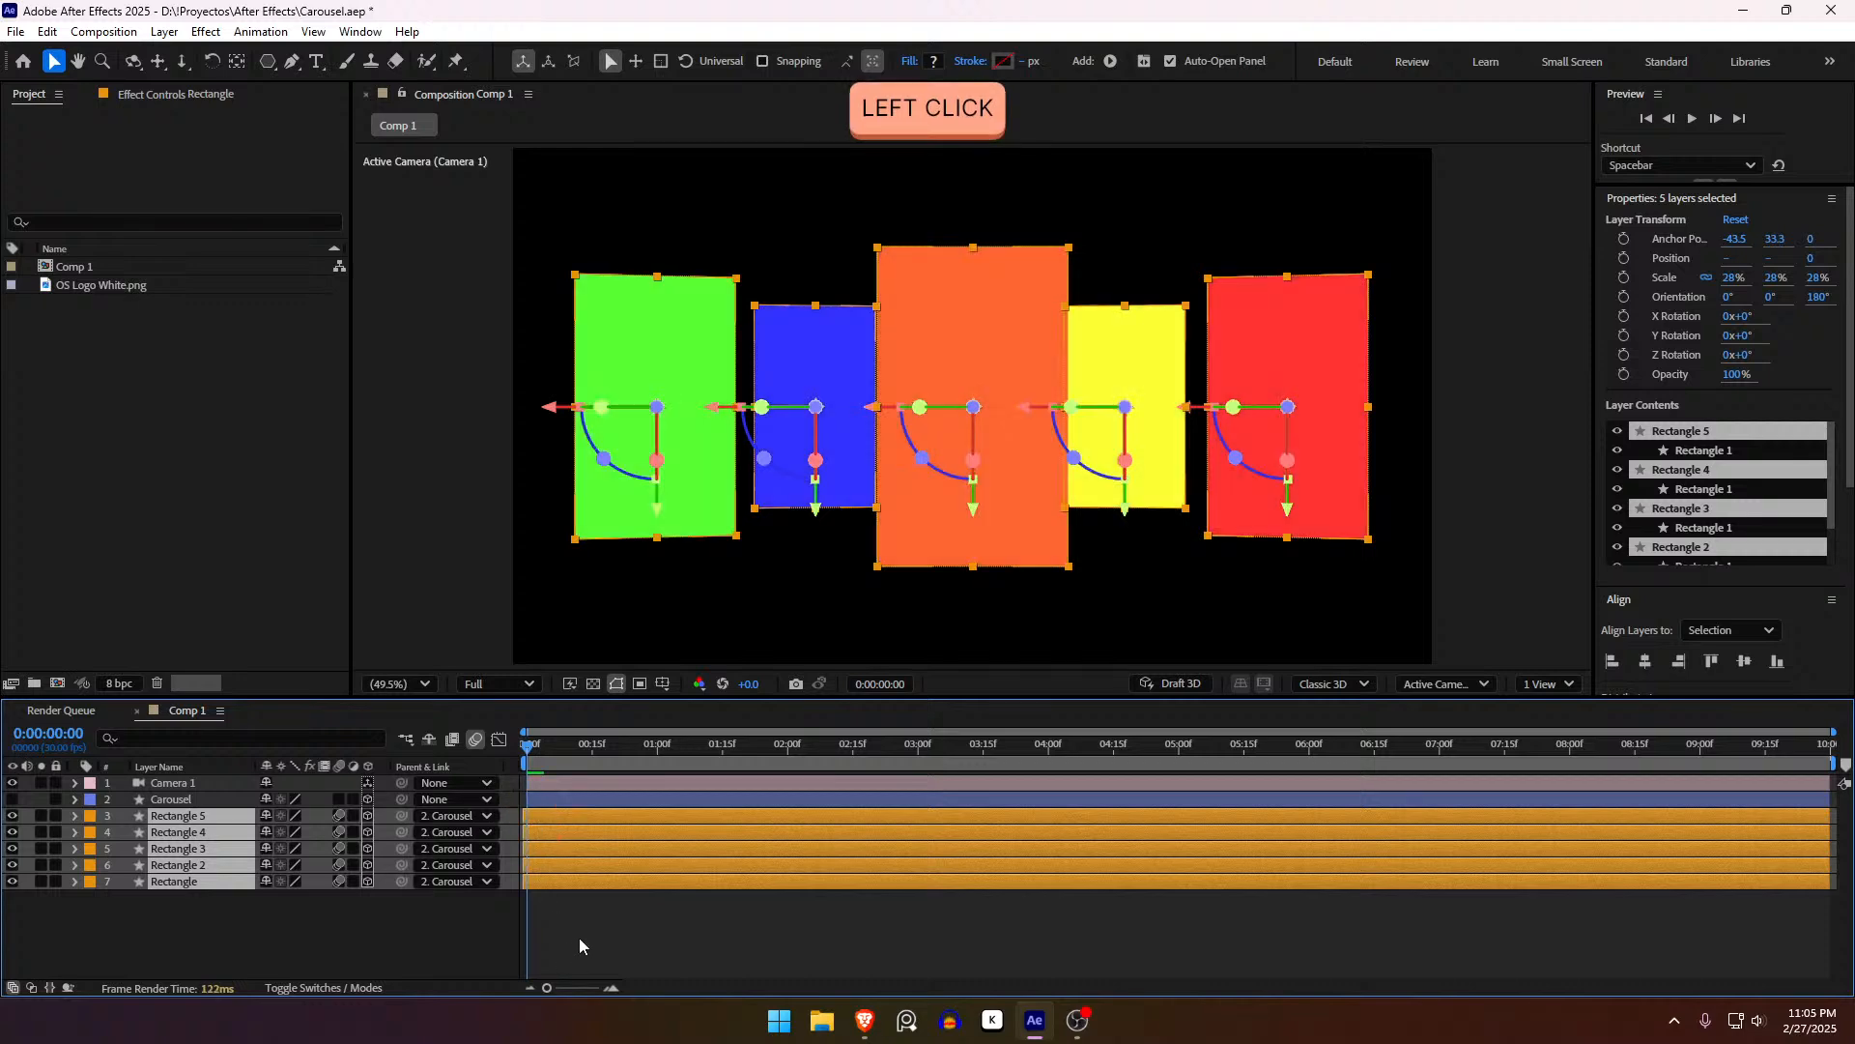
{"action": "left_click", "coordinate": [580, 946]}
{"action": "key", "text": "space"}
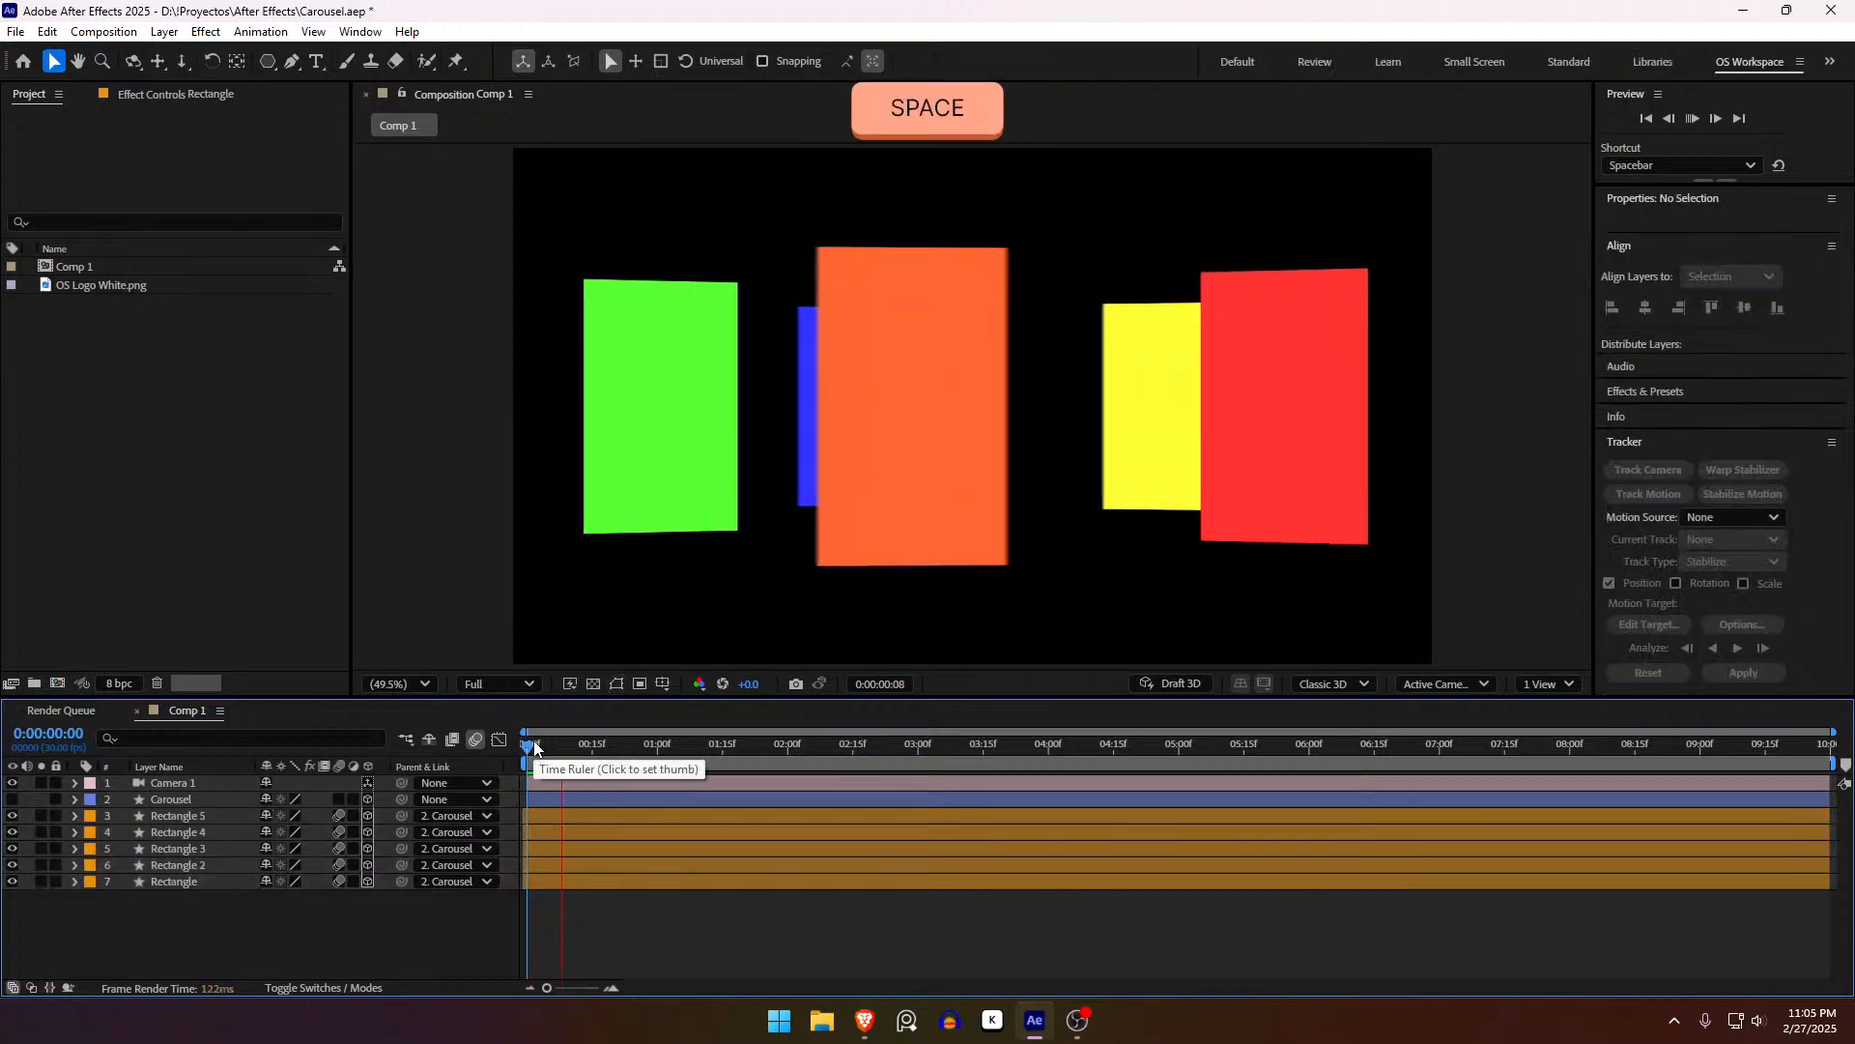
Step: End the work area at 0:00:03:01 and preview the carousel from the start
{"action": "left_click", "coordinate": [922, 750]}
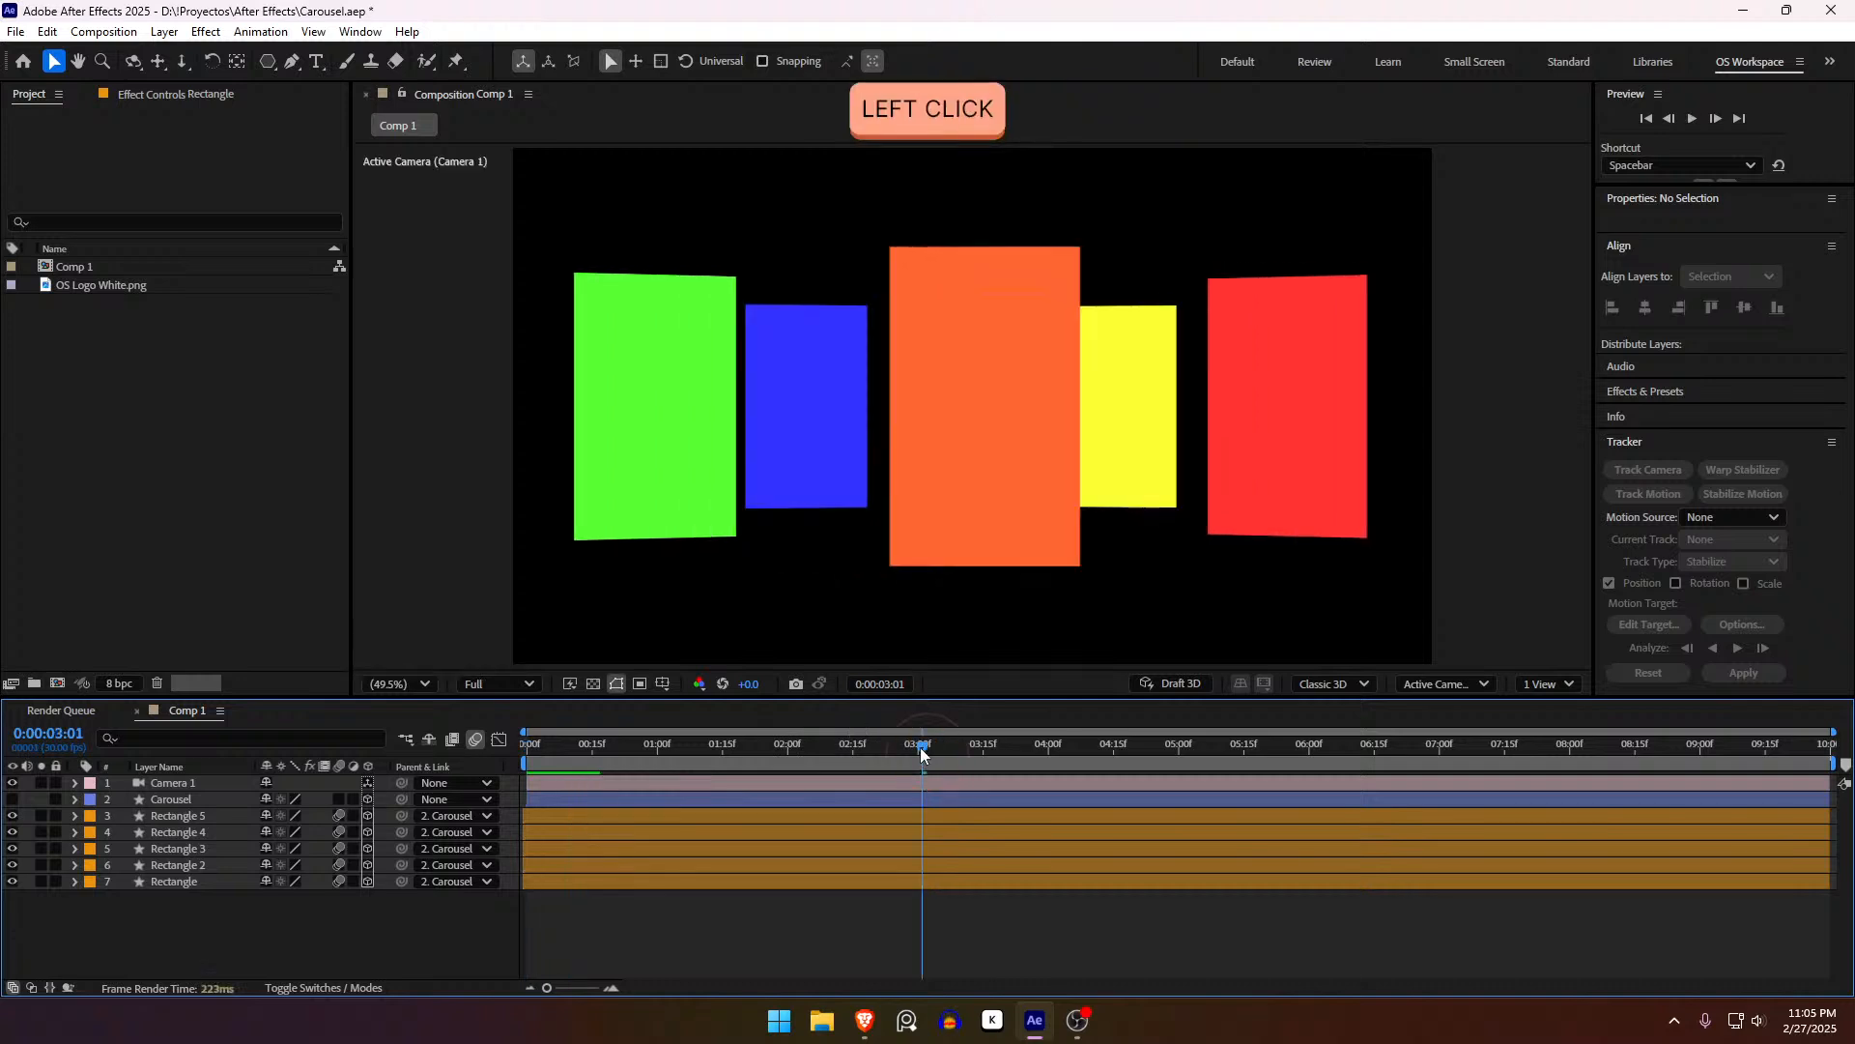
{"action": "key", "text": "n"}
{"action": "left_click_drag", "start_coordinate": [918, 745], "coordinate": [454, 744]}
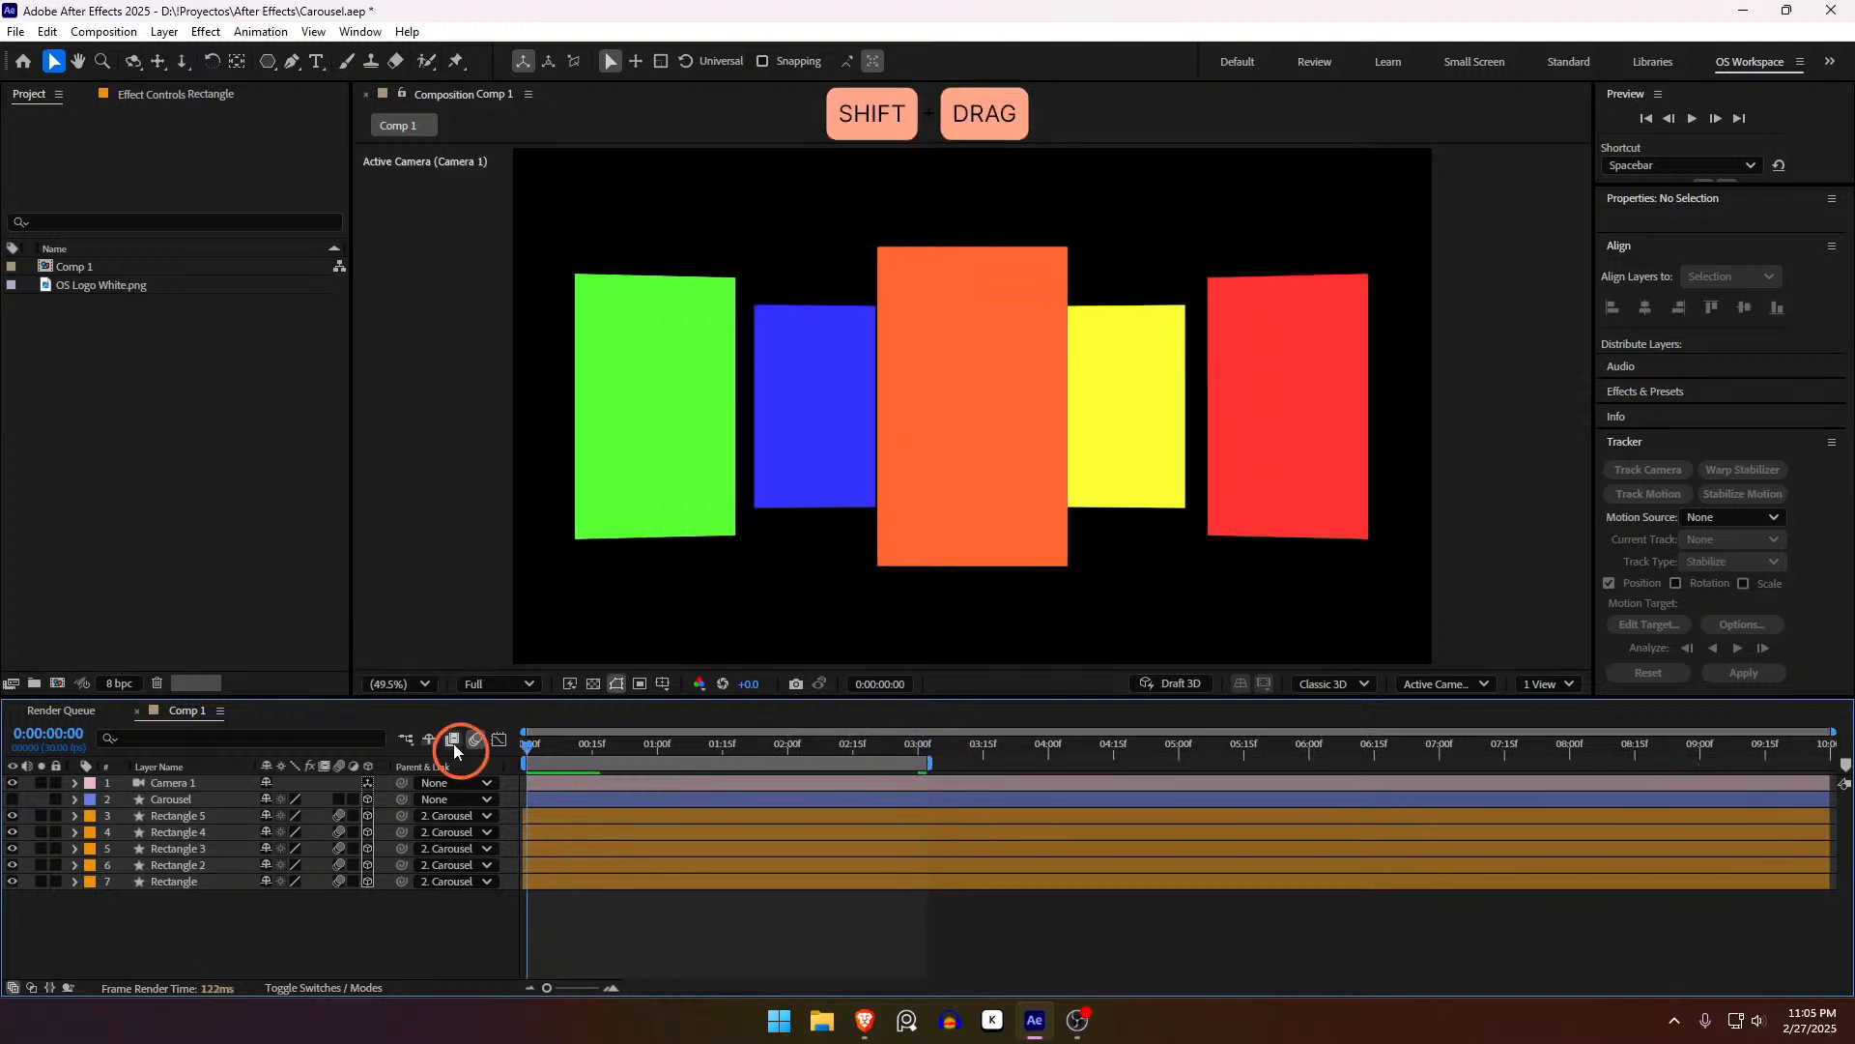
{"action": "key", "text": "space"}
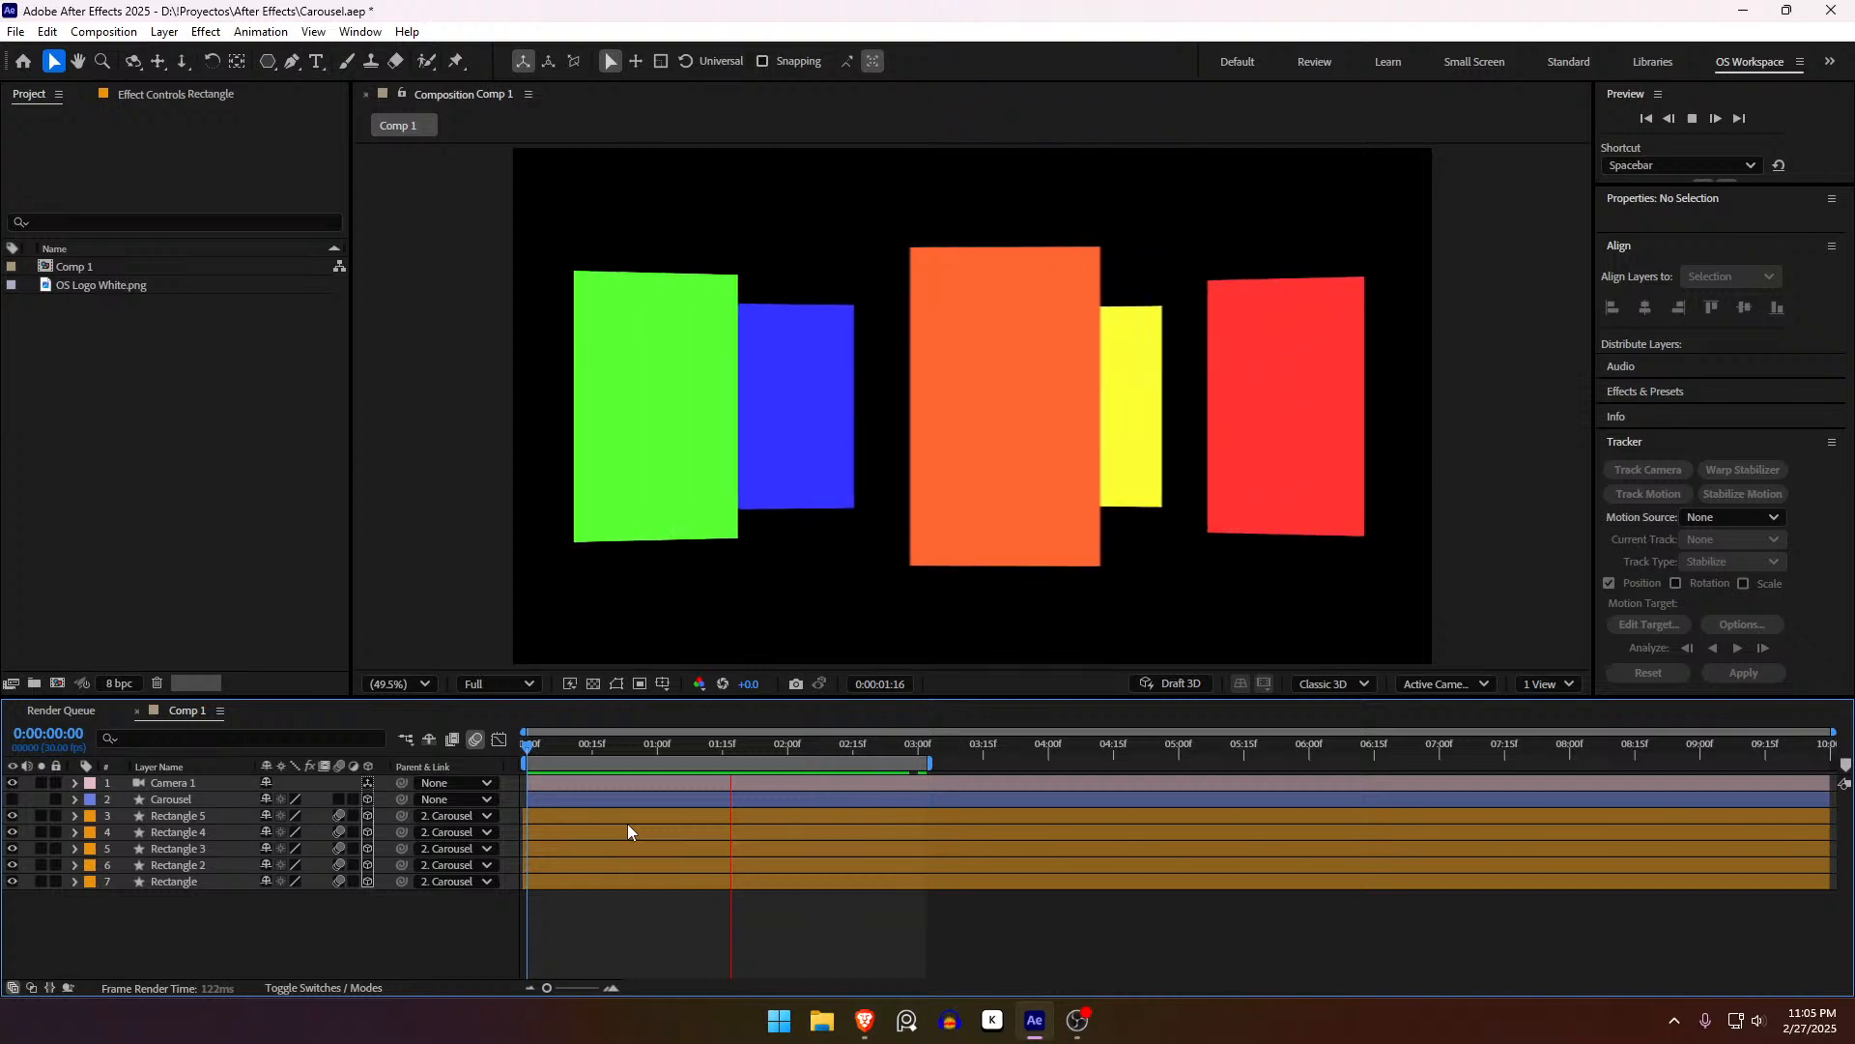
{"action": "left_click", "coordinate": [531, 745]}
{"action": "key", "text": "space"}
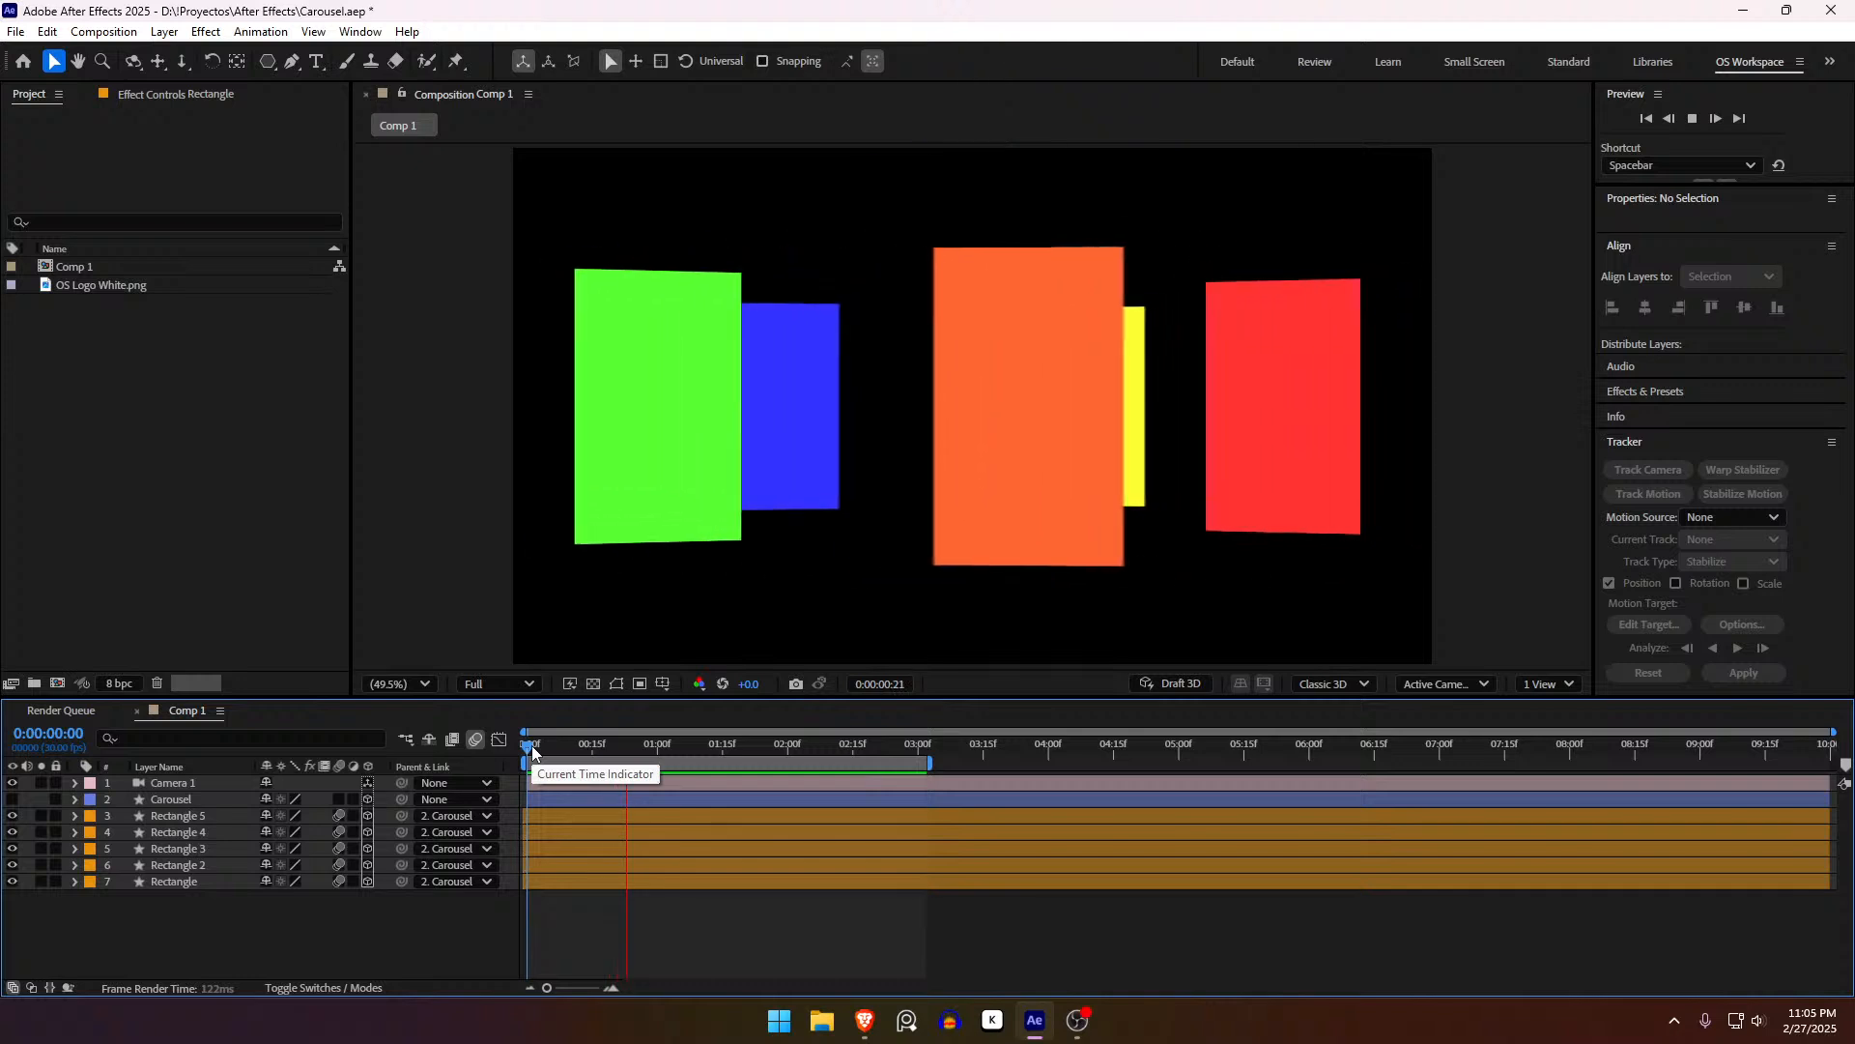
Step: Extend the work area end to about 3.5 seconds and preview the motion-blurred carousel
{"action": "left_click_drag", "start_coordinate": [531, 749], "coordinate": [976, 750]}
{"action": "key", "text": "n"}
{"action": "key", "text": "space"}
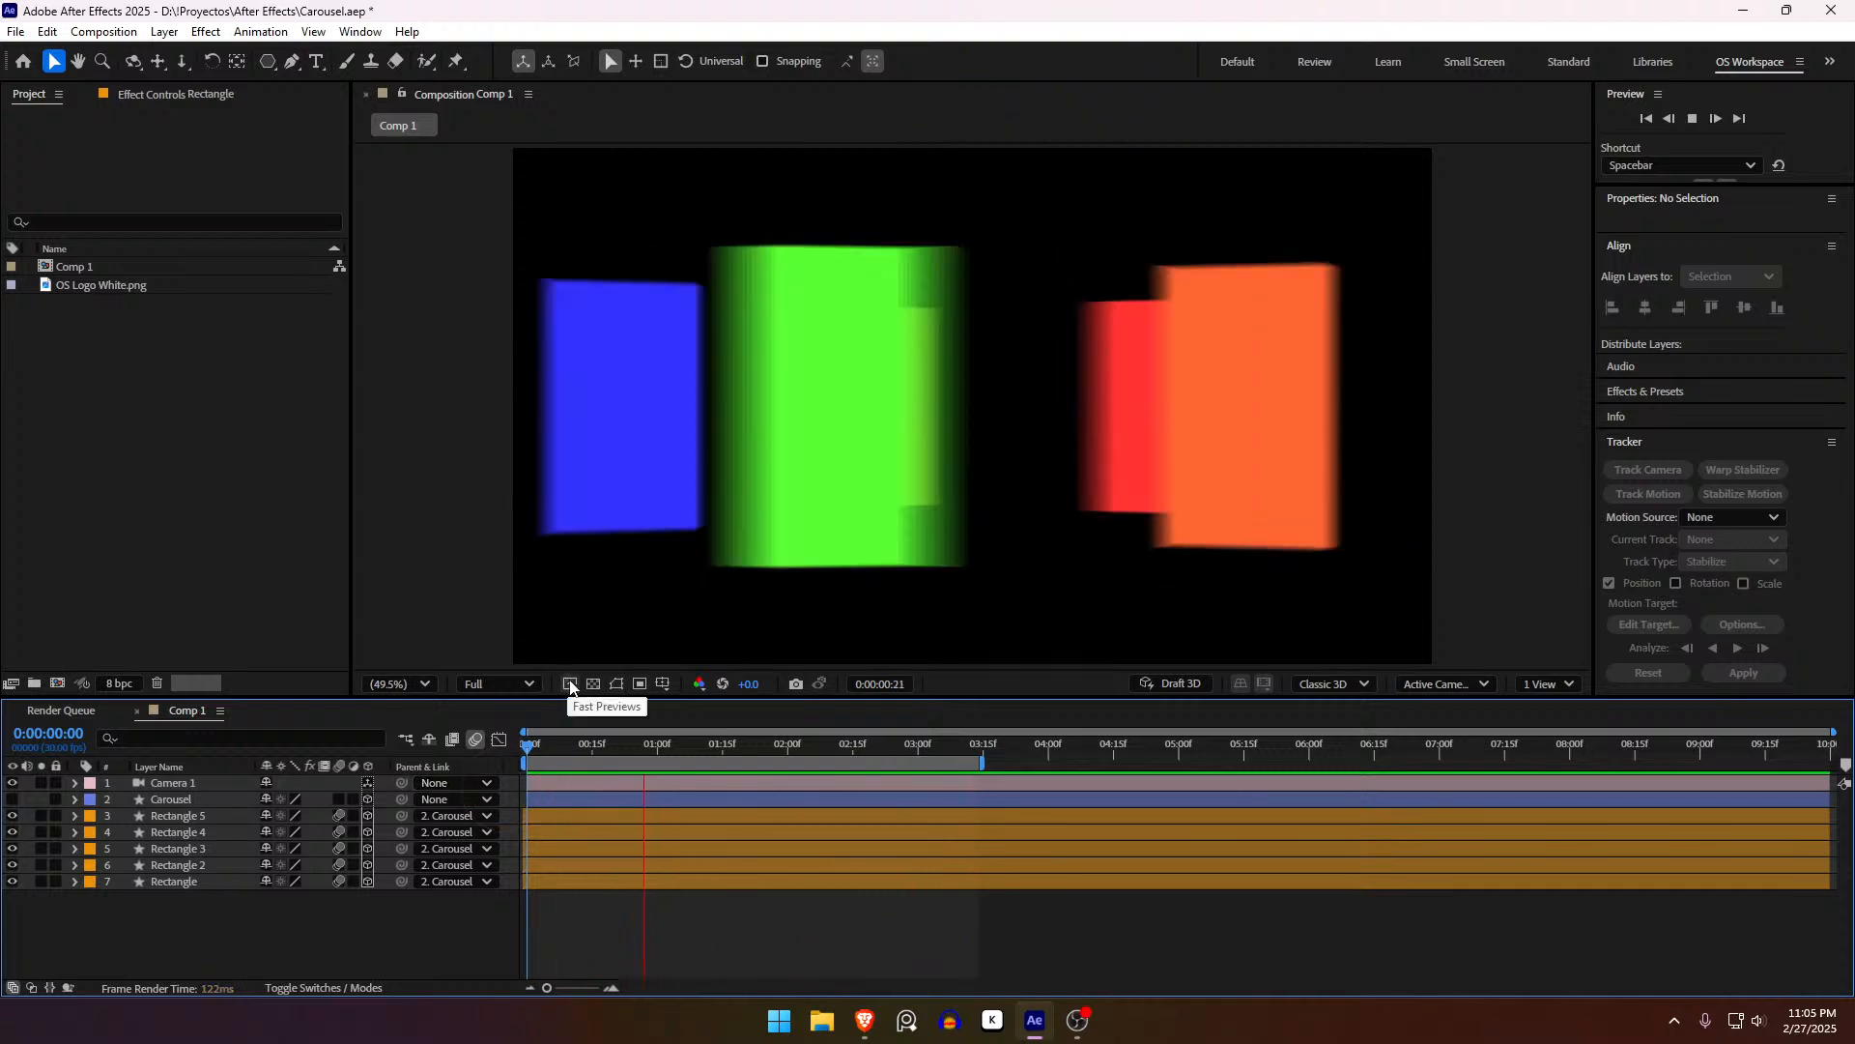
{"action": "left_click", "coordinate": [572, 745]}
{"action": "left_click_drag", "start_coordinate": [572, 745], "coordinate": [543, 778]}
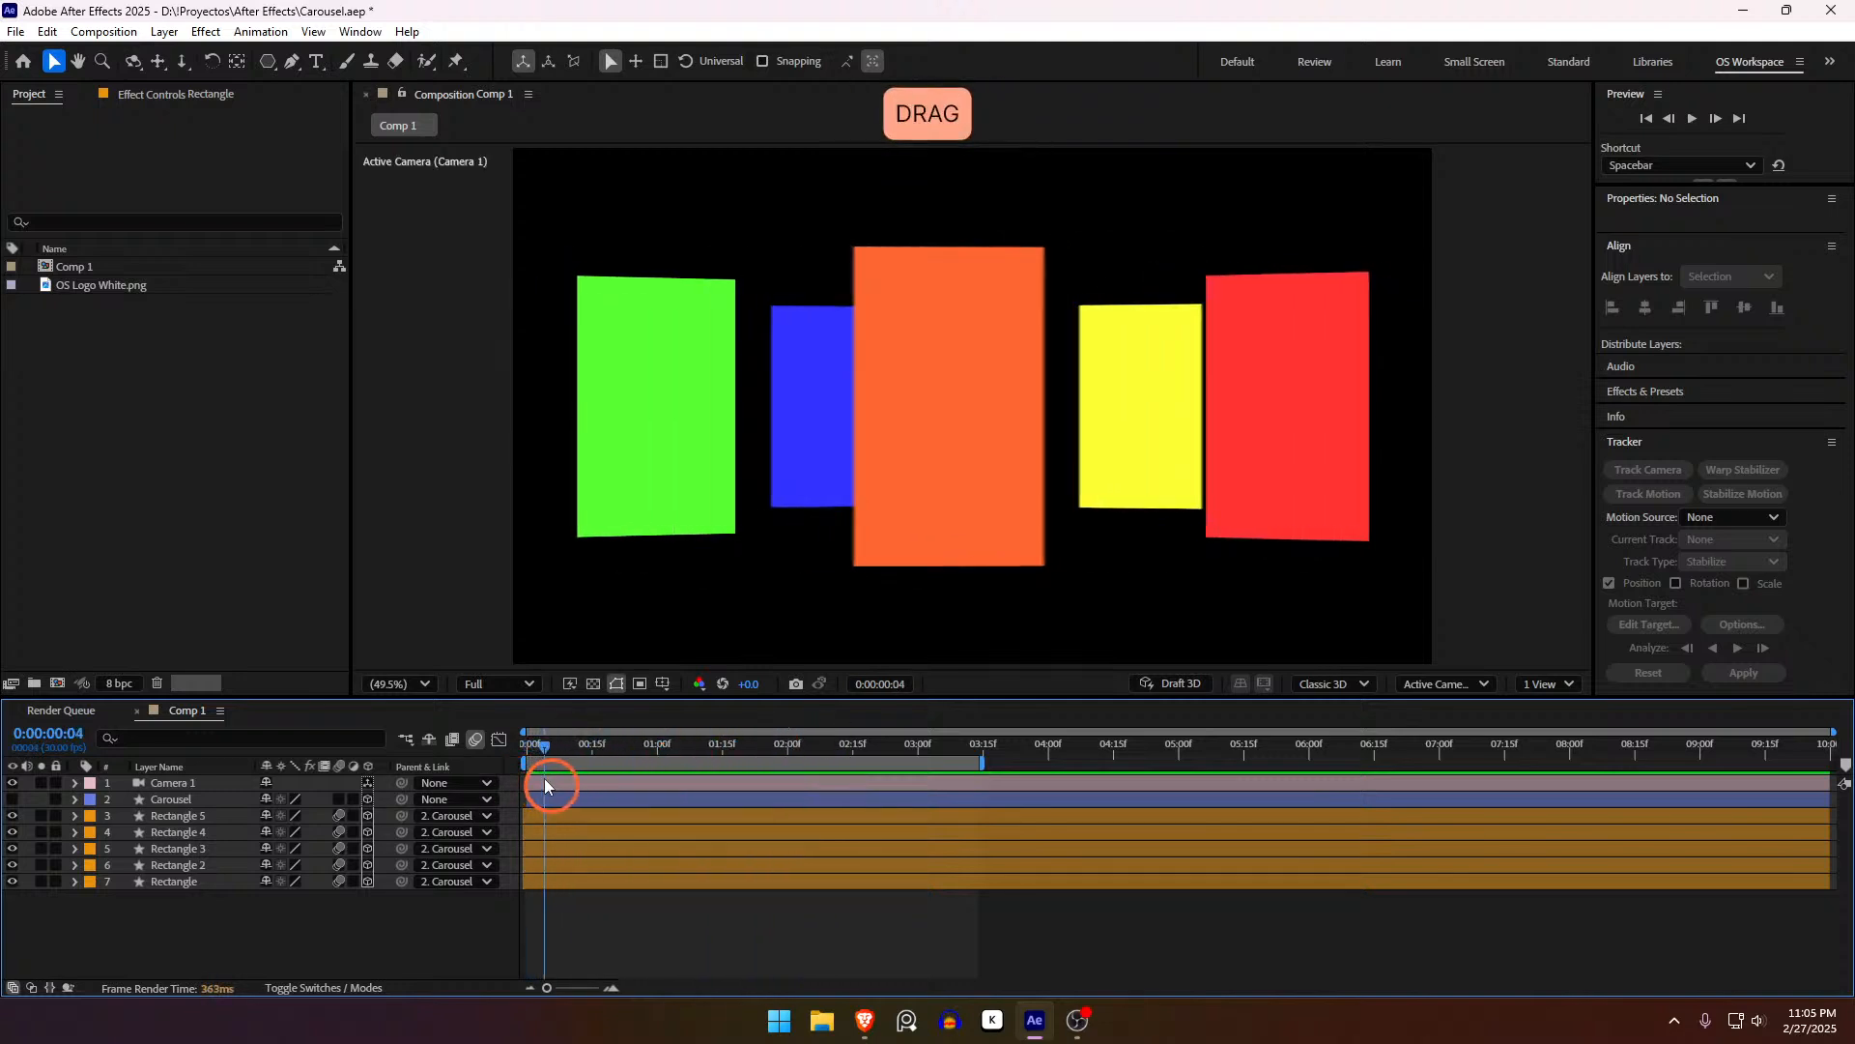
Step: Add OS Logo White.png to the composition directly above Rectangle 5 and scale it to 17%
{"action": "left_click", "coordinate": [235, 285]}
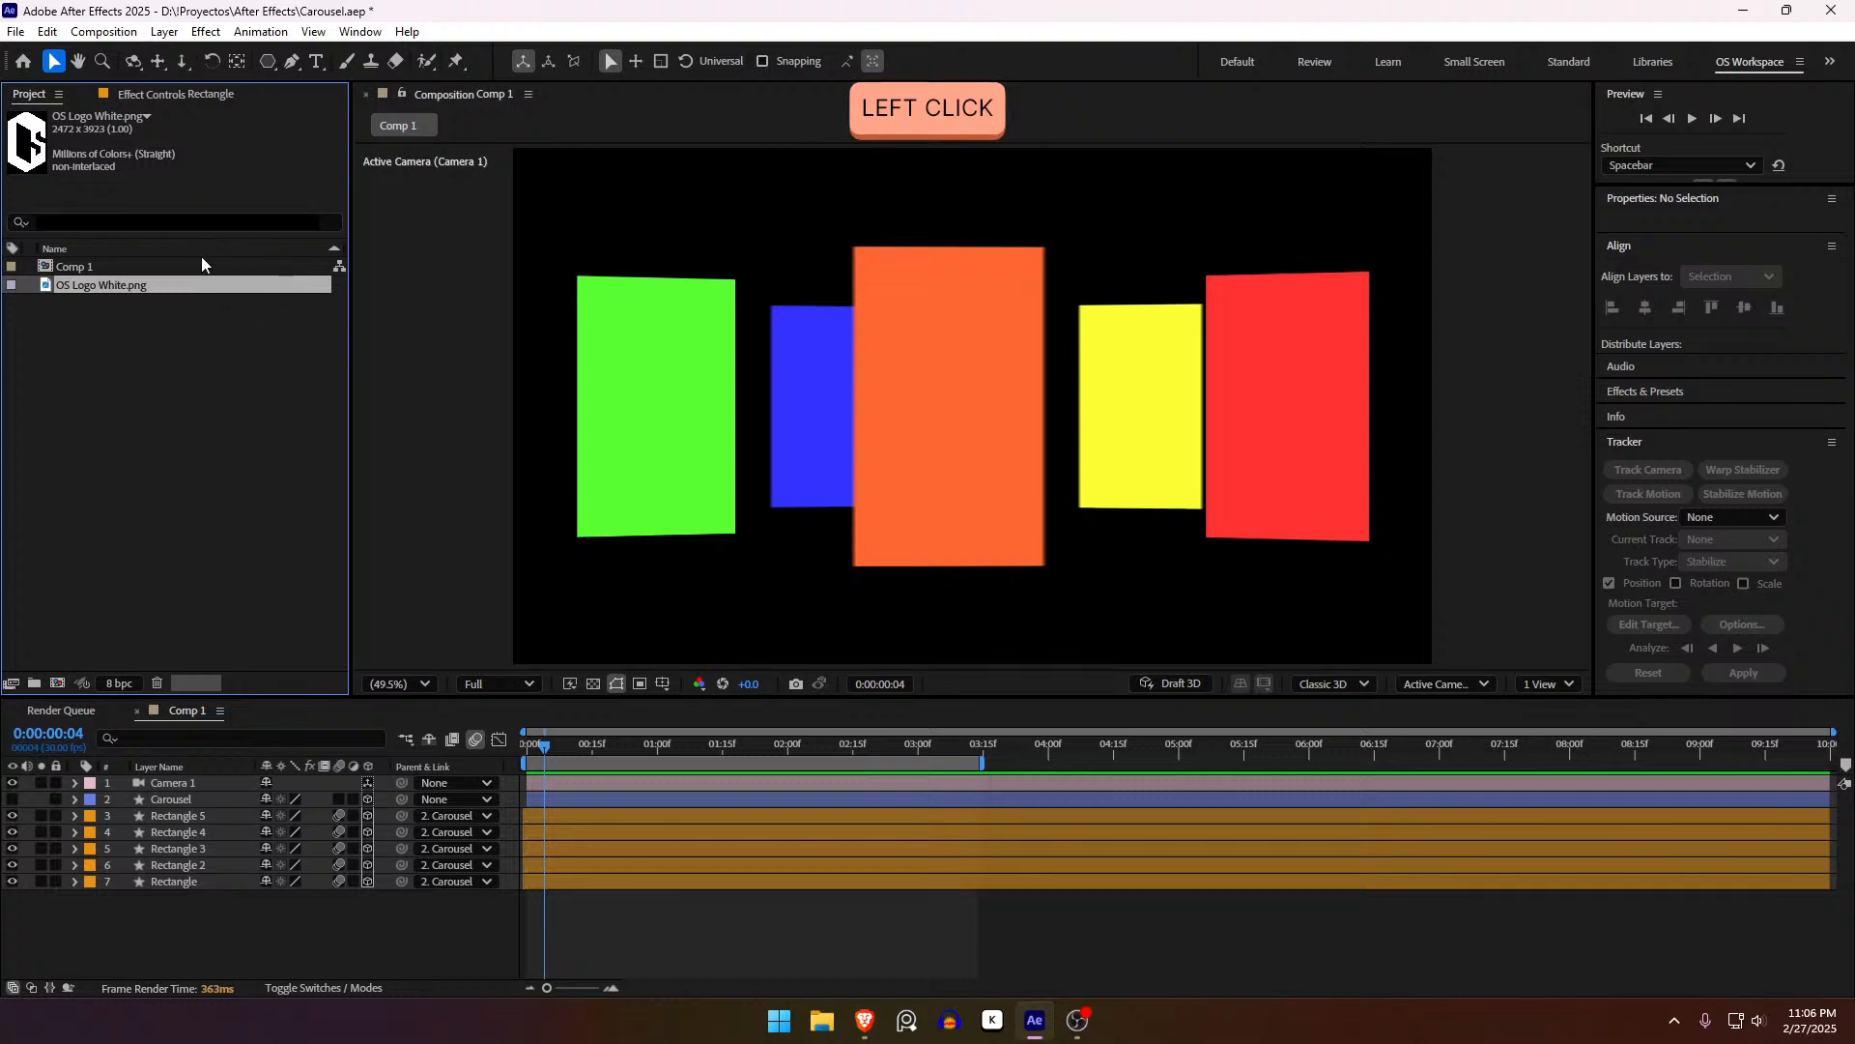
{"action": "left_click_drag", "start_coordinate": [141, 288], "coordinate": [225, 813]}
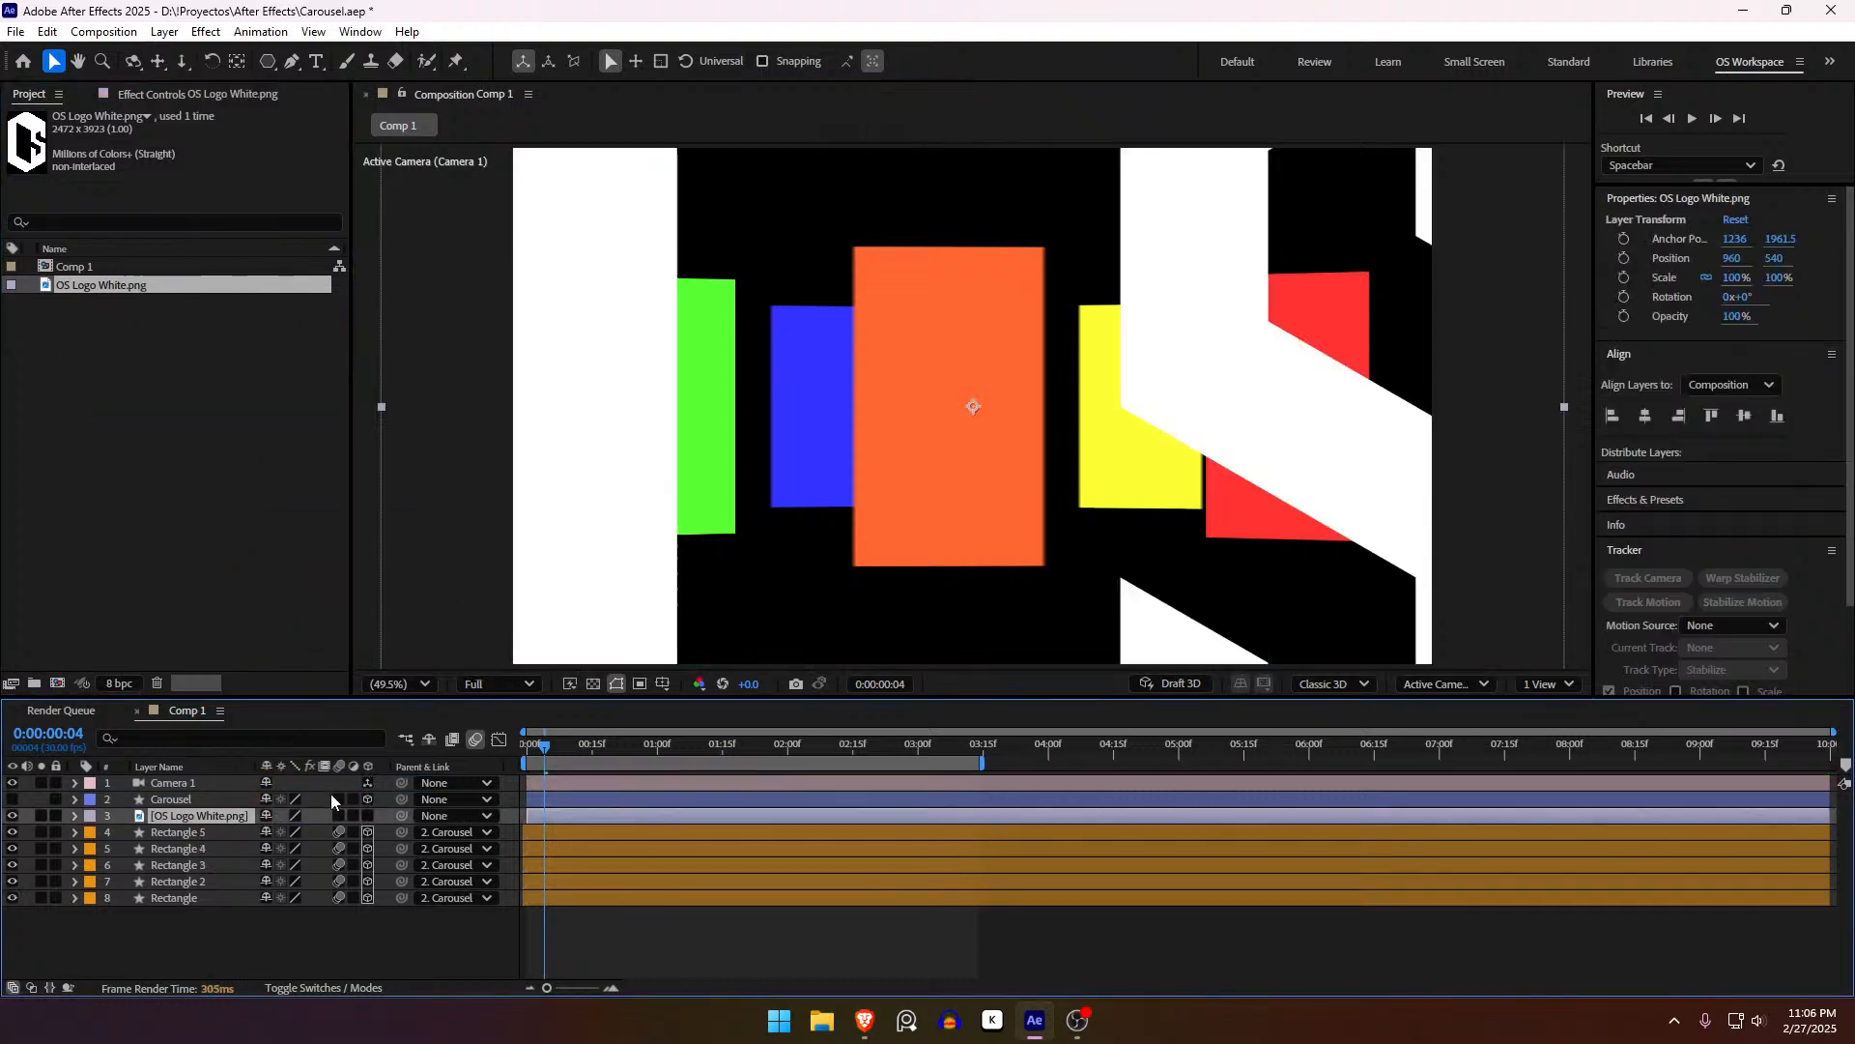
{"action": "key", "text": "s"}
{"action": "left_click", "coordinate": [290, 832]}
{"action": "type", "text": "2"}
{"action": "key", "text": "Return"}
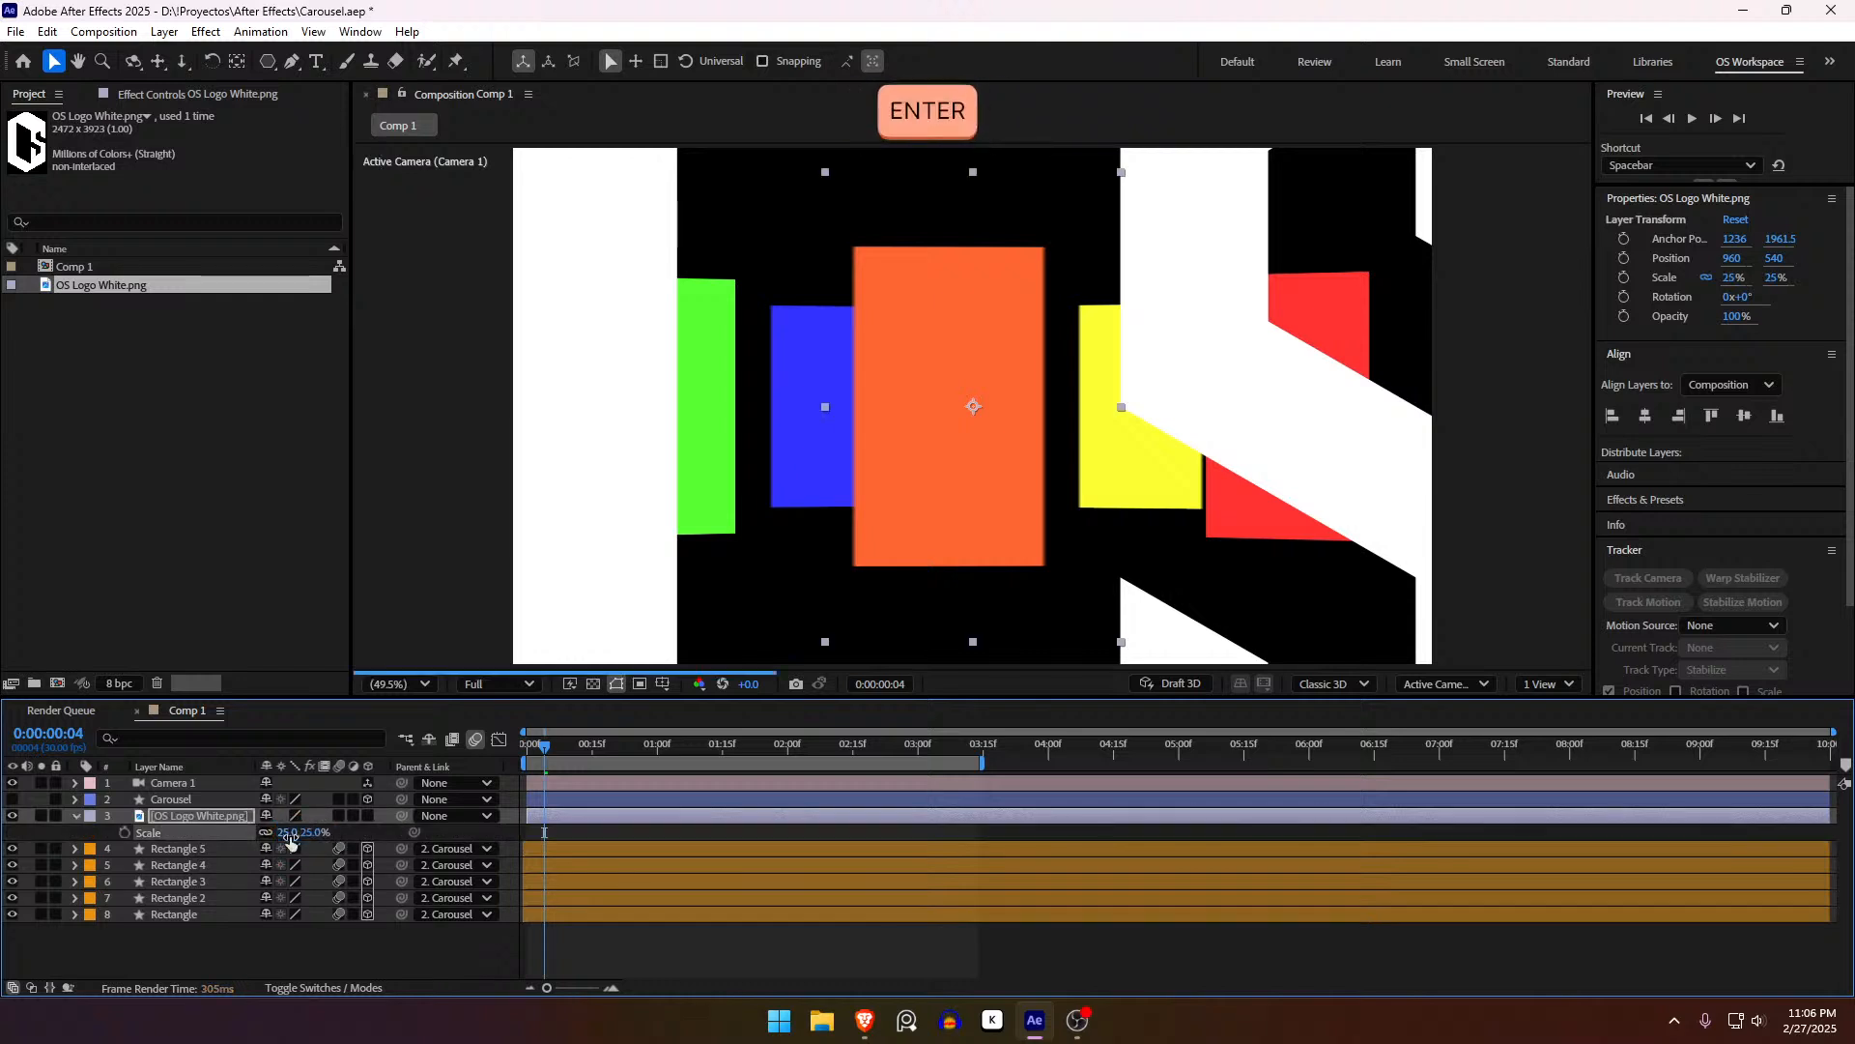
{"action": "left_click", "coordinate": [294, 833]}
{"action": "left_click_drag", "start_coordinate": [274, 833], "coordinate": [380, 832]}
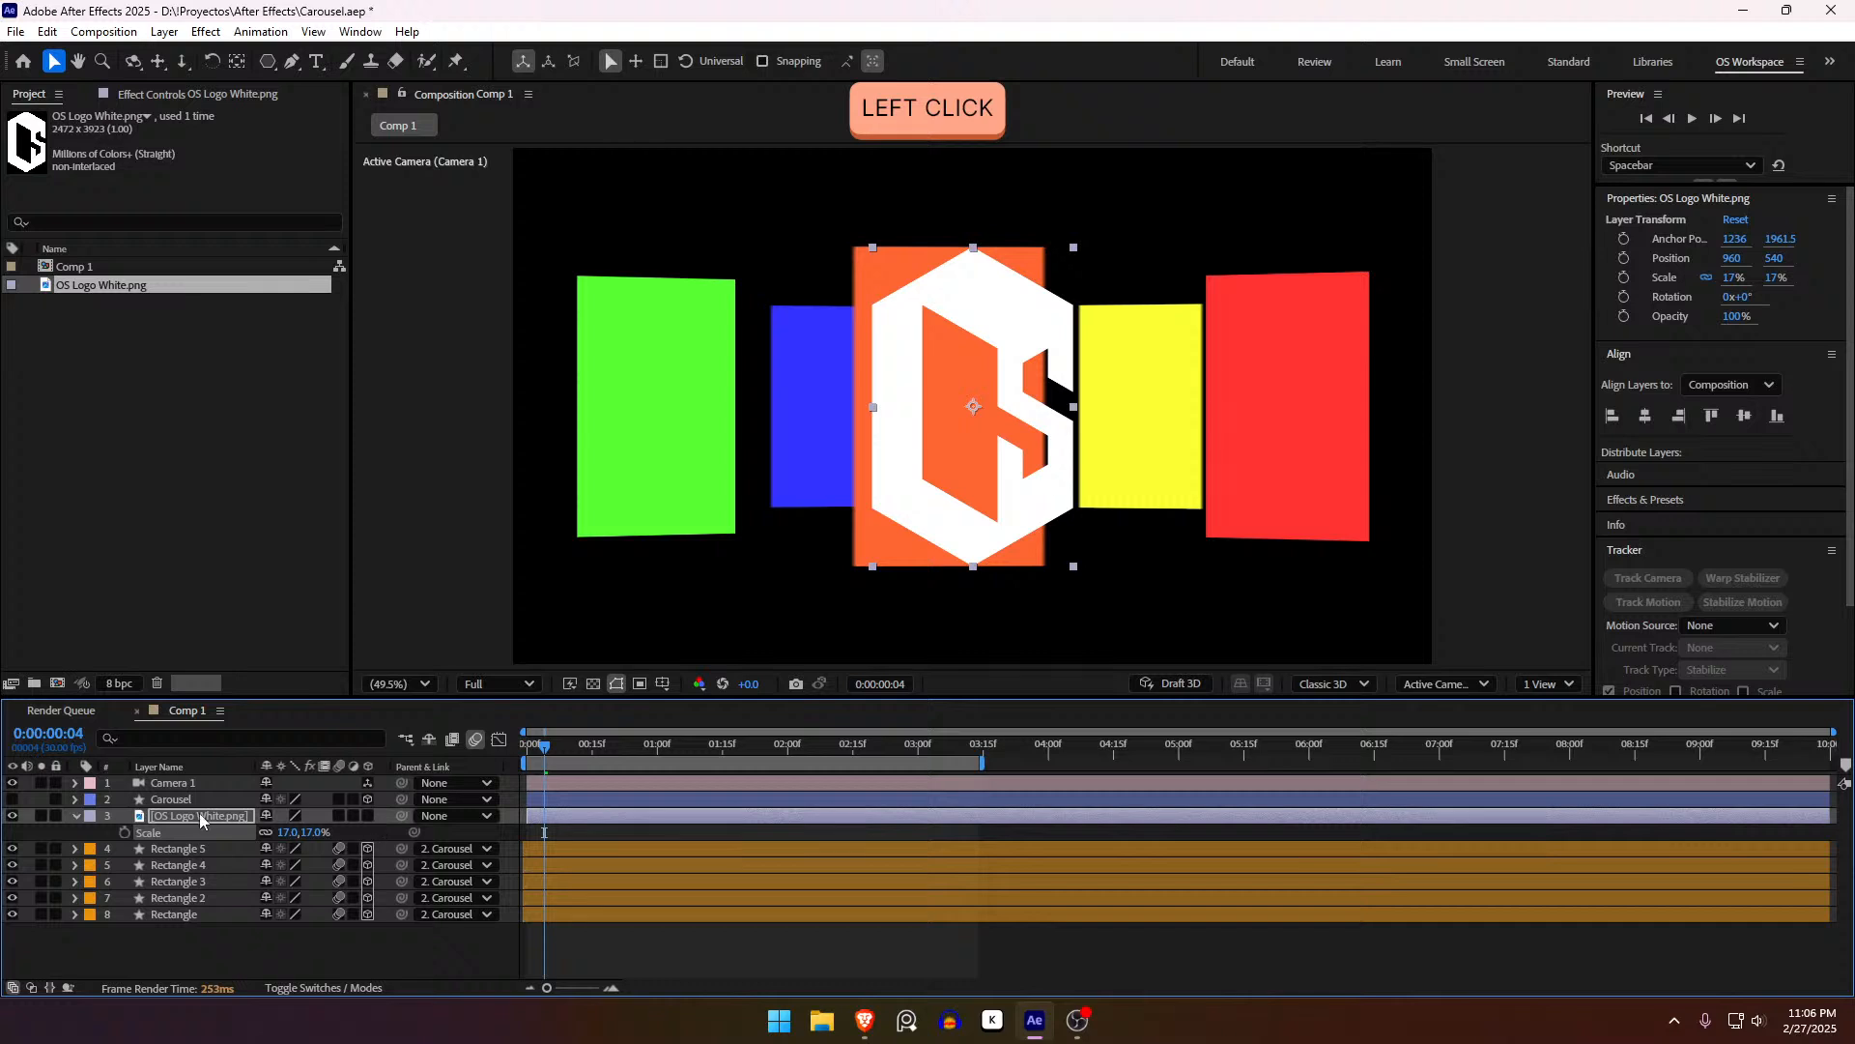
Step: Make the logo layer 3D and parent it to the Rectangle layer, snapping it to the parent's transform
{"action": "left_click", "coordinate": [367, 816]}
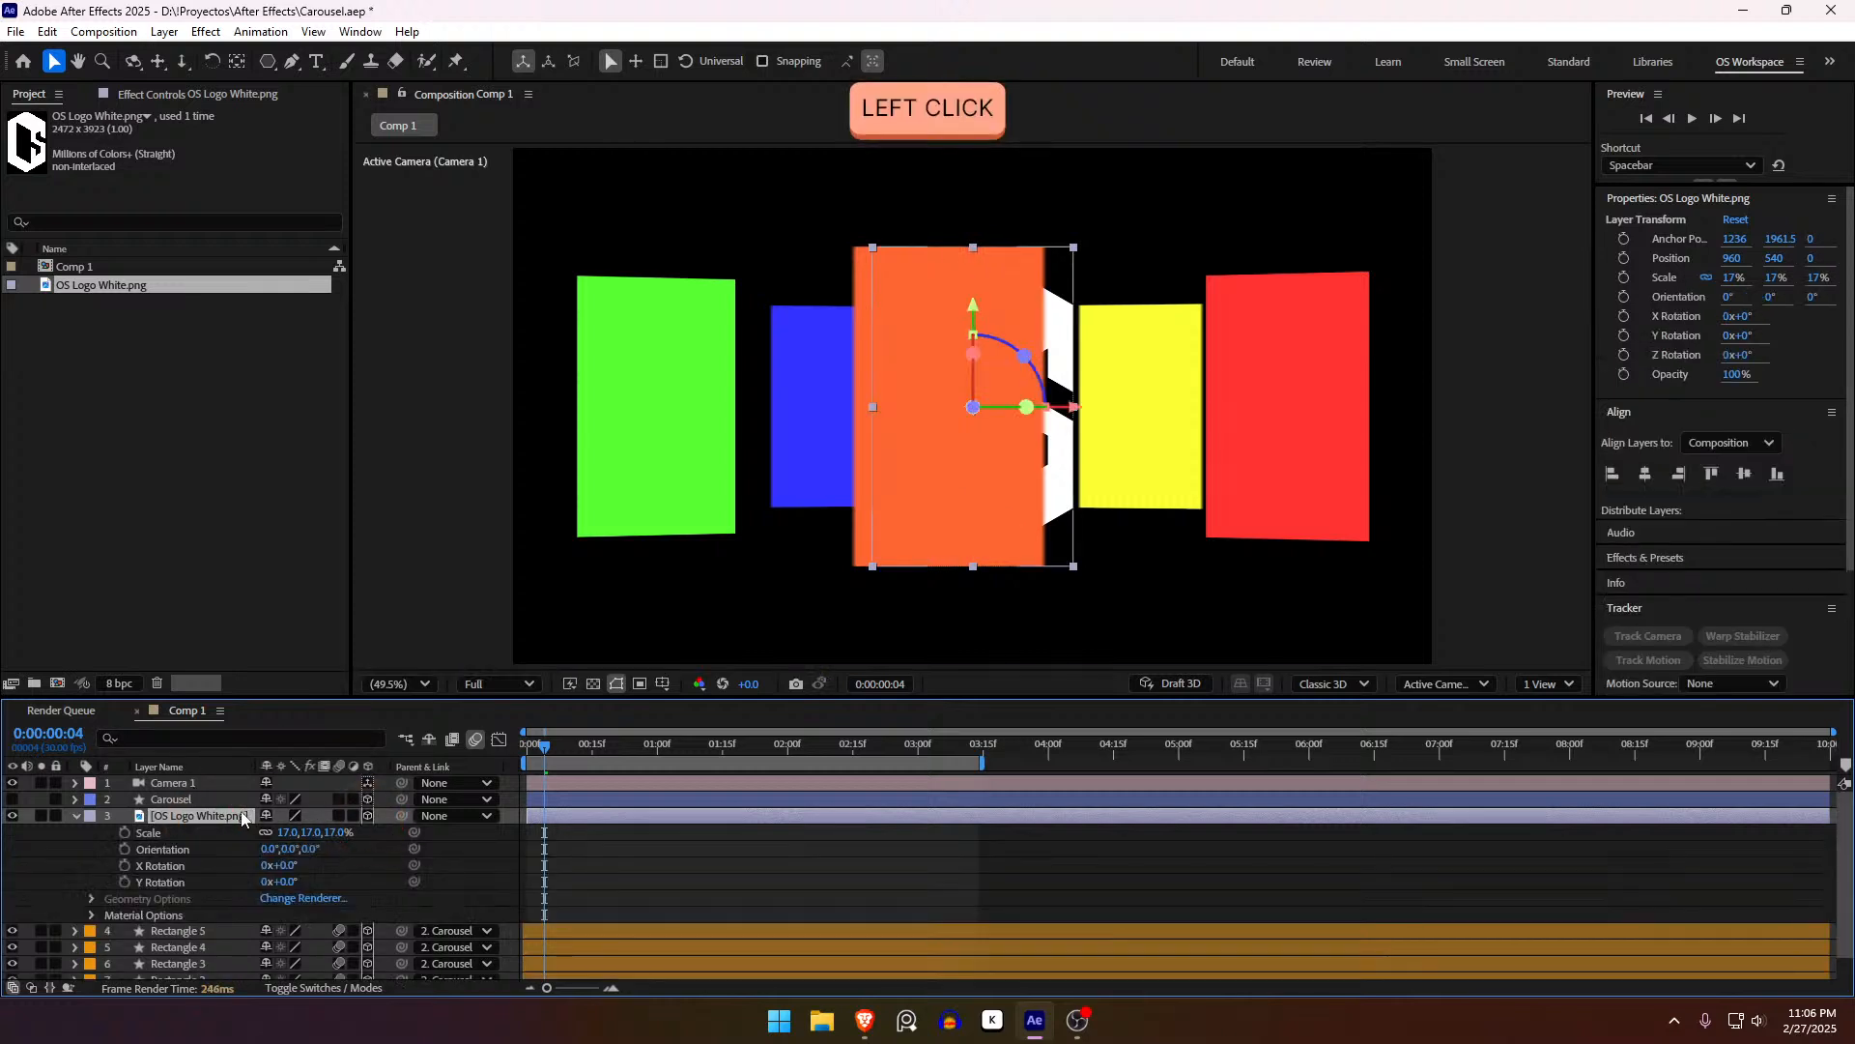
{"action": "key", "text": "u"}
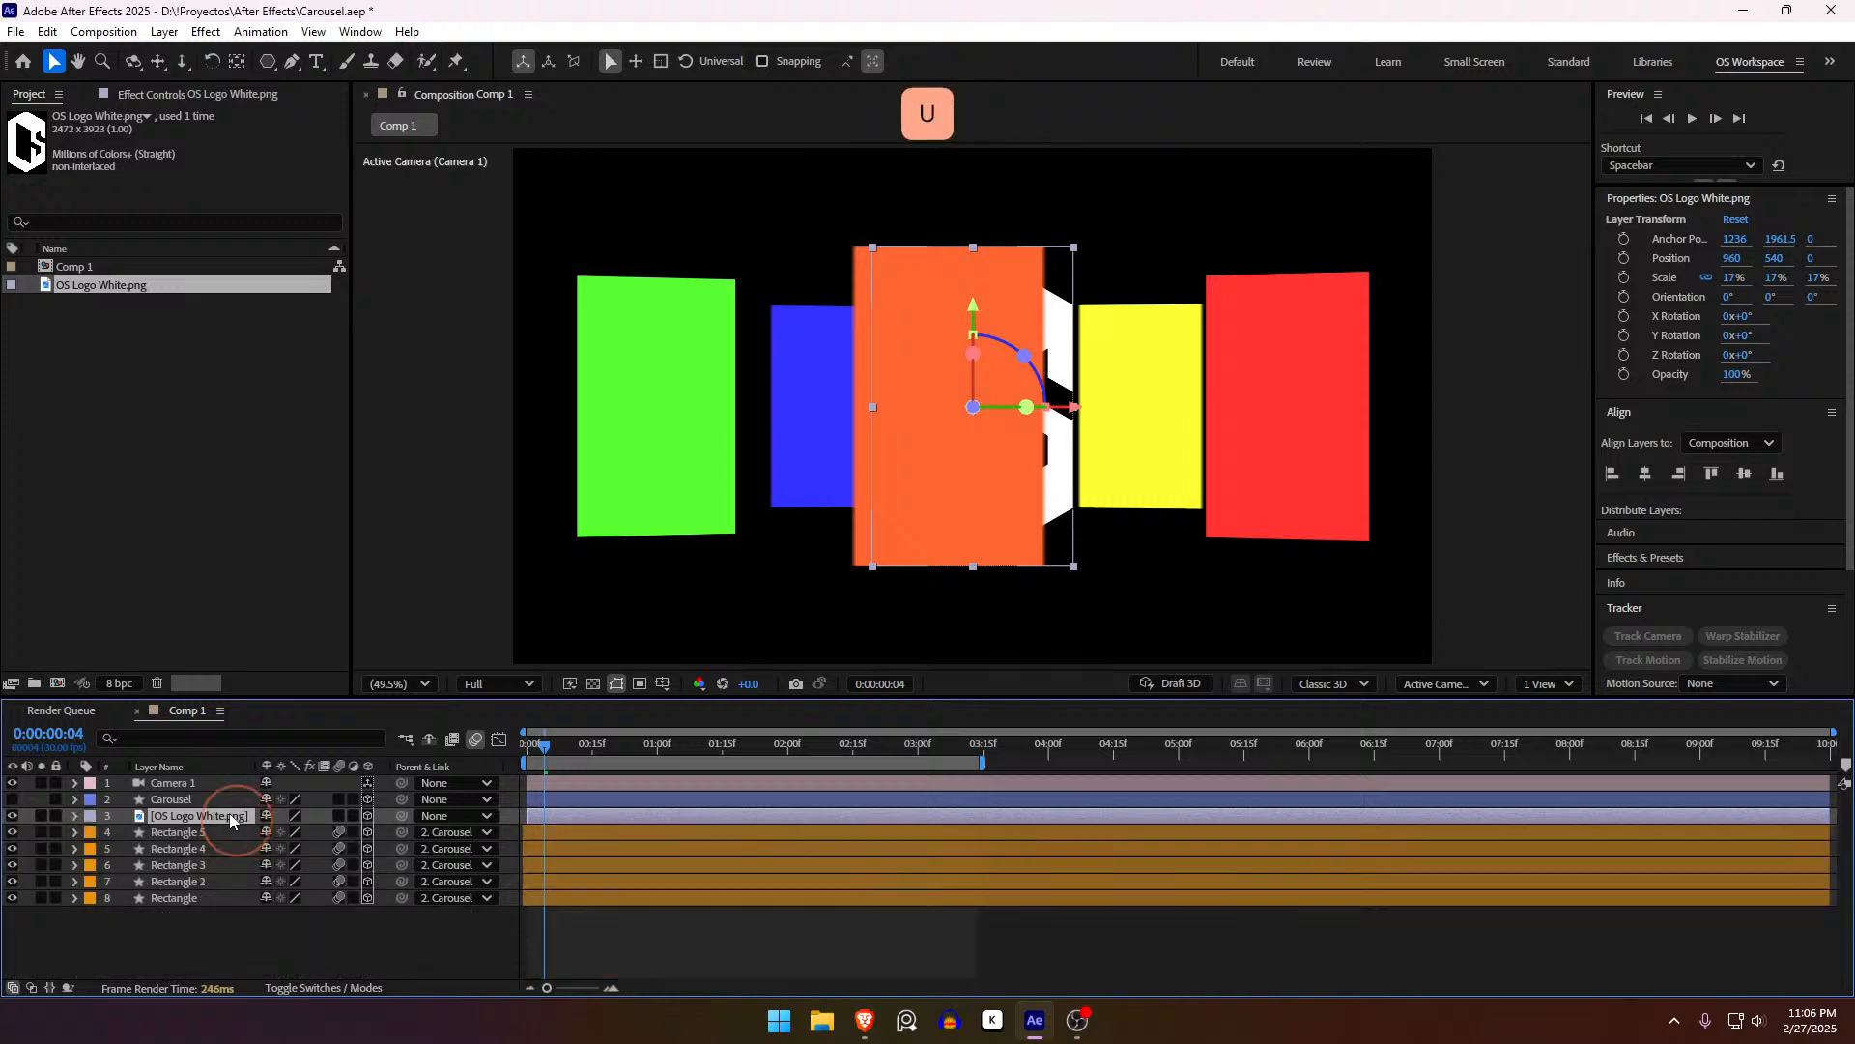
{"action": "left_click", "coordinate": [403, 815]}
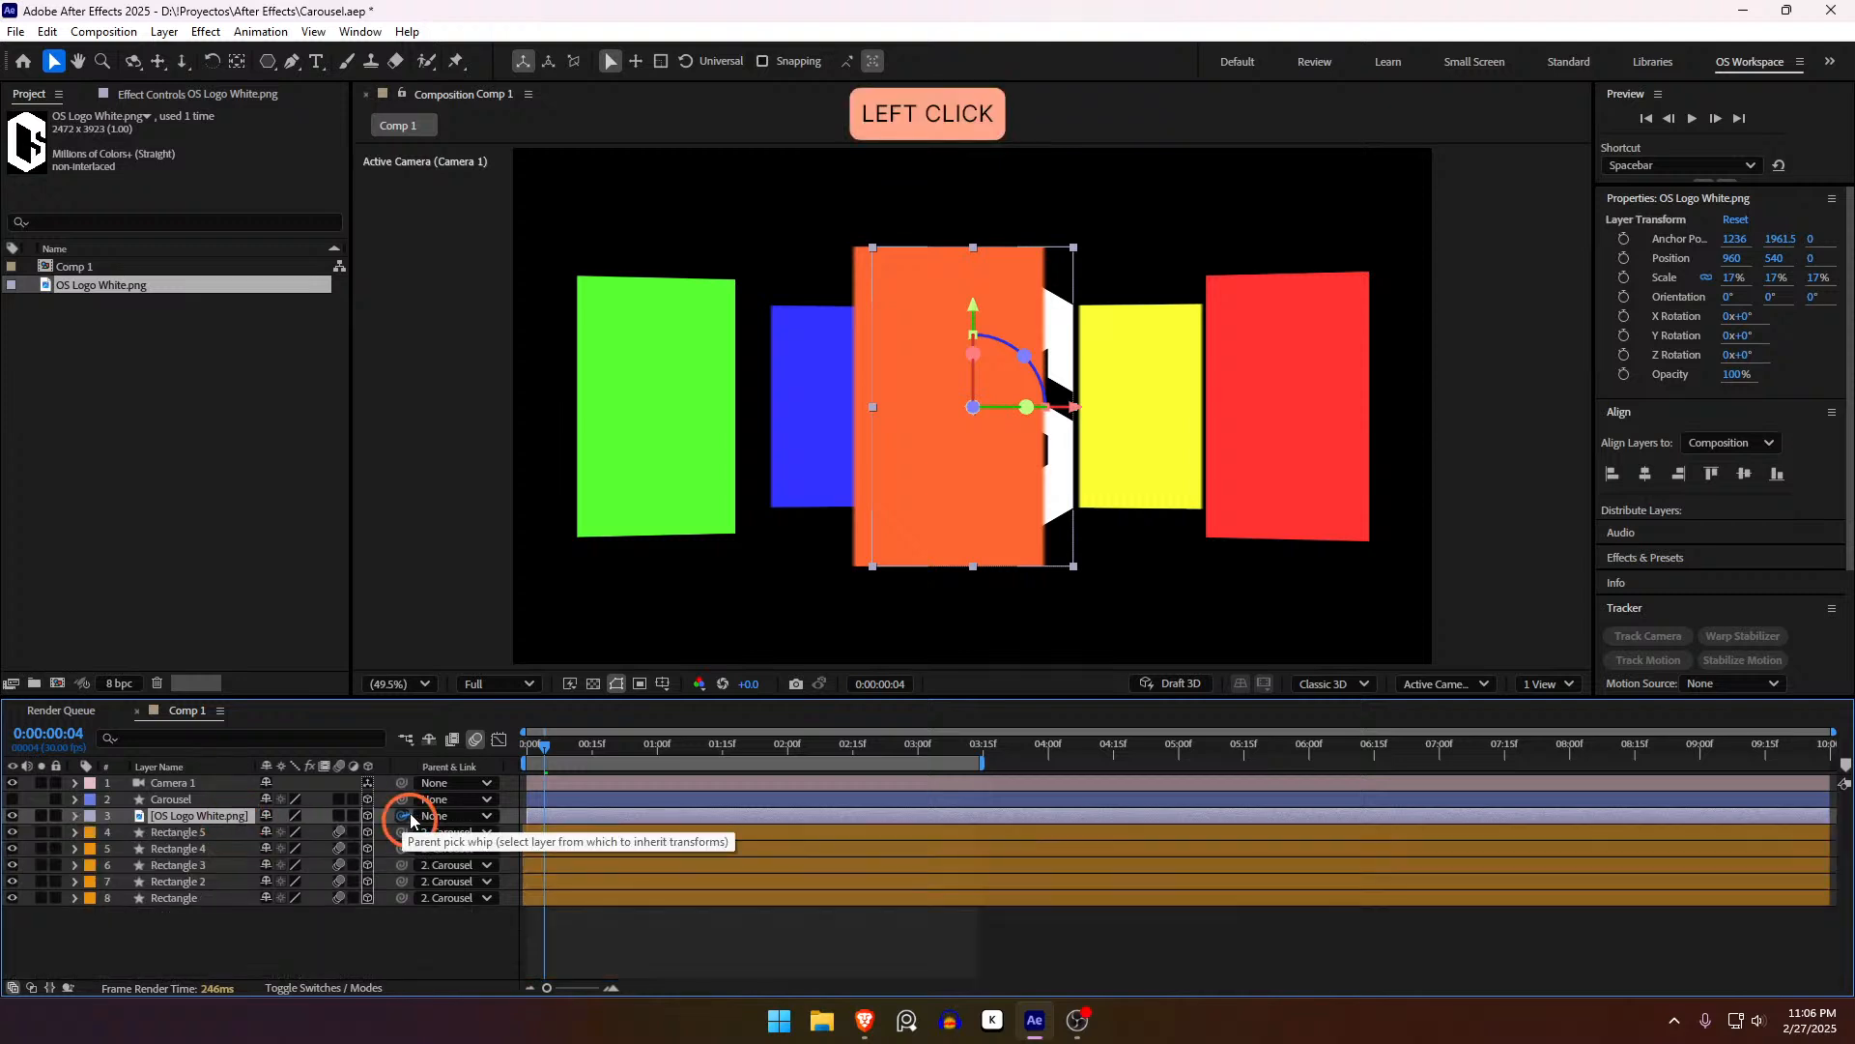
{"action": "left_click_drag", "start_coordinate": [411, 817], "coordinate": [182, 900]}
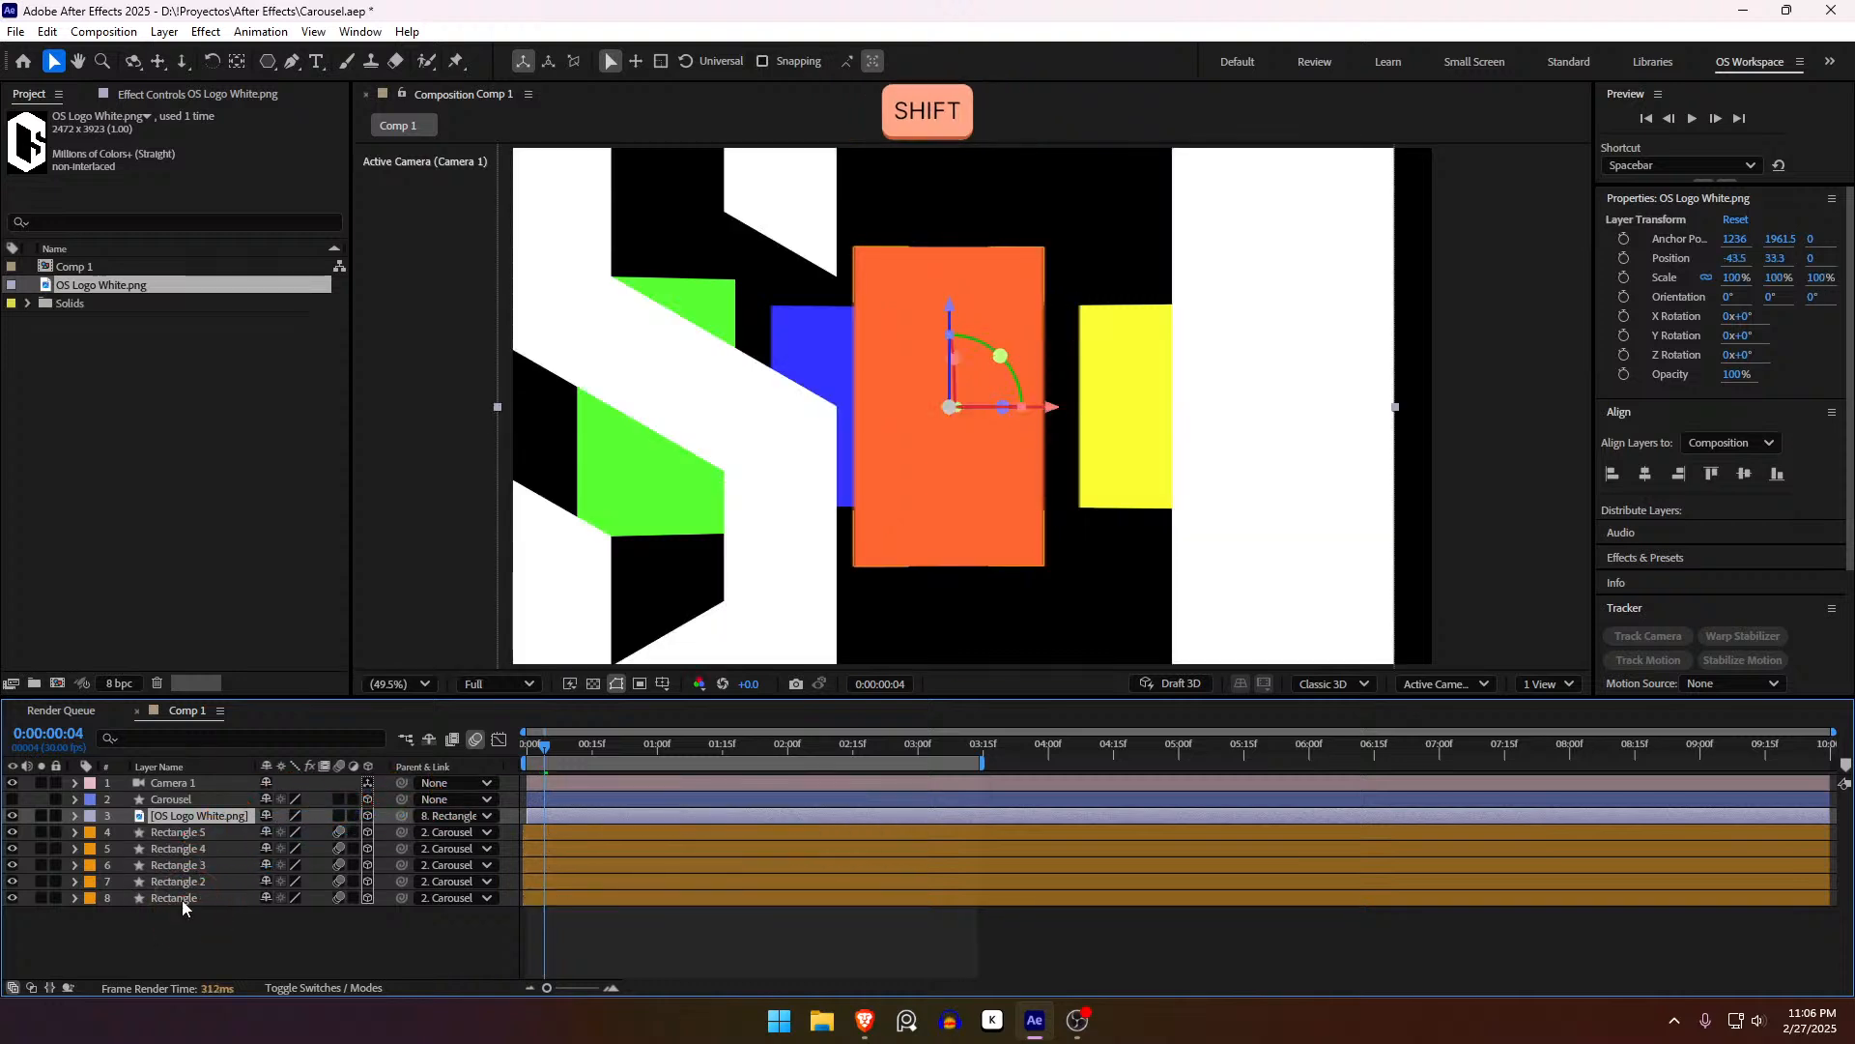
Step: Set the logo layer's scale to -16% on all axes and enable its motion blur
{"action": "key", "text": "s"}
{"action": "left_click_drag", "start_coordinate": [324, 833], "coordinate": [474, 829]}
{"action": "key", "text": "ctrl+z"}
{"action": "left_click_drag", "start_coordinate": [322, 836], "coordinate": [237, 866]}
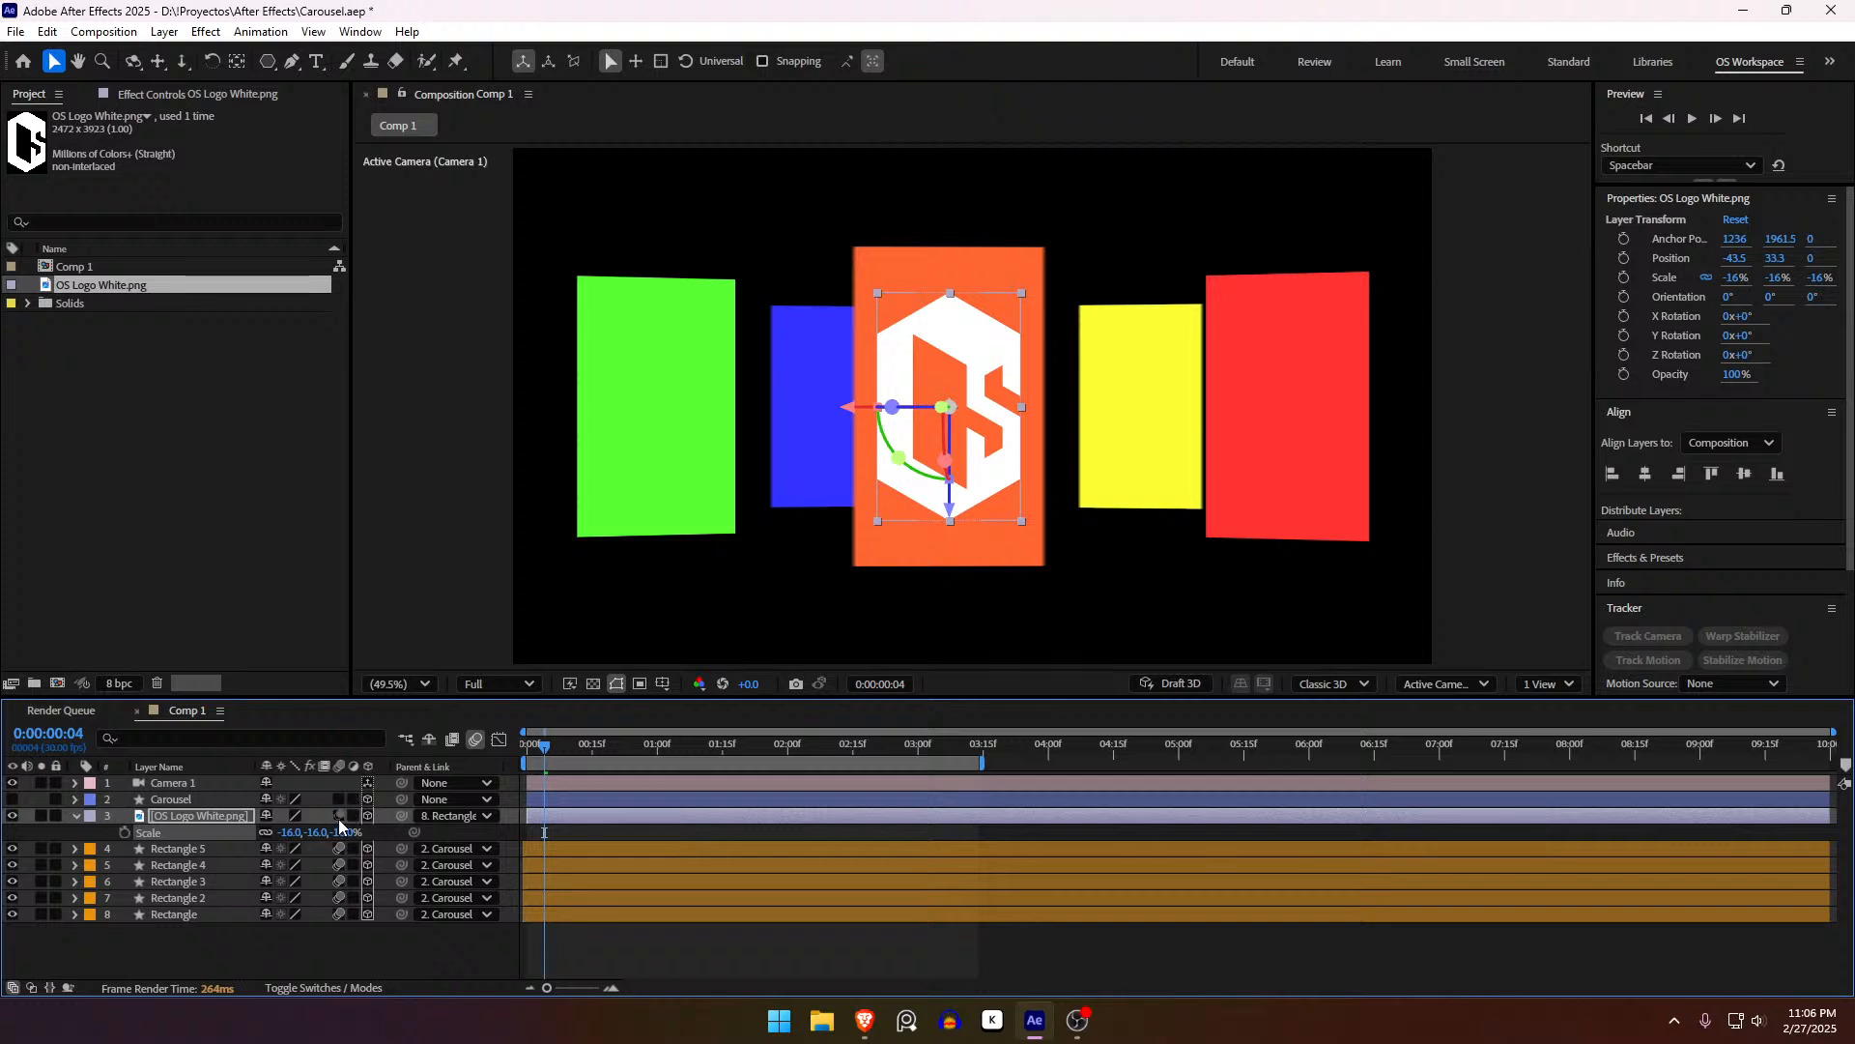
{"action": "left_click", "coordinate": [338, 817]}
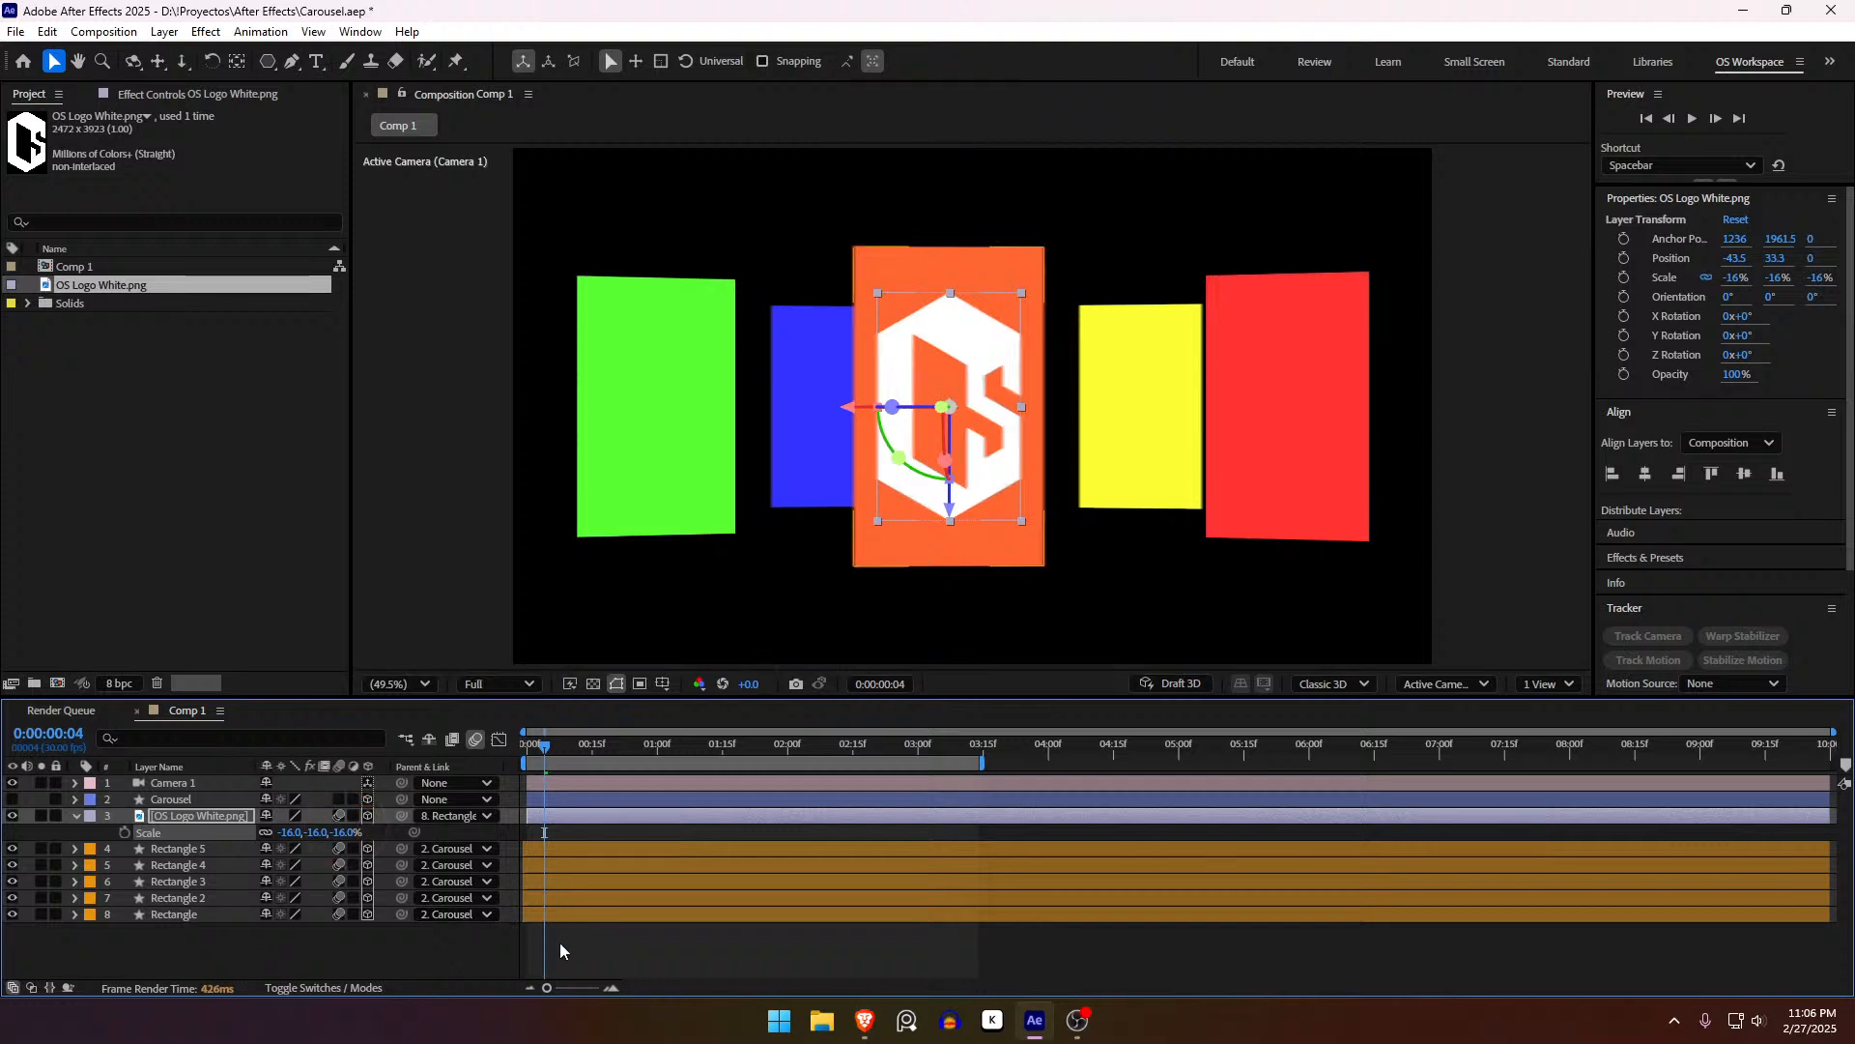
{"action": "left_click", "coordinate": [599, 941]}
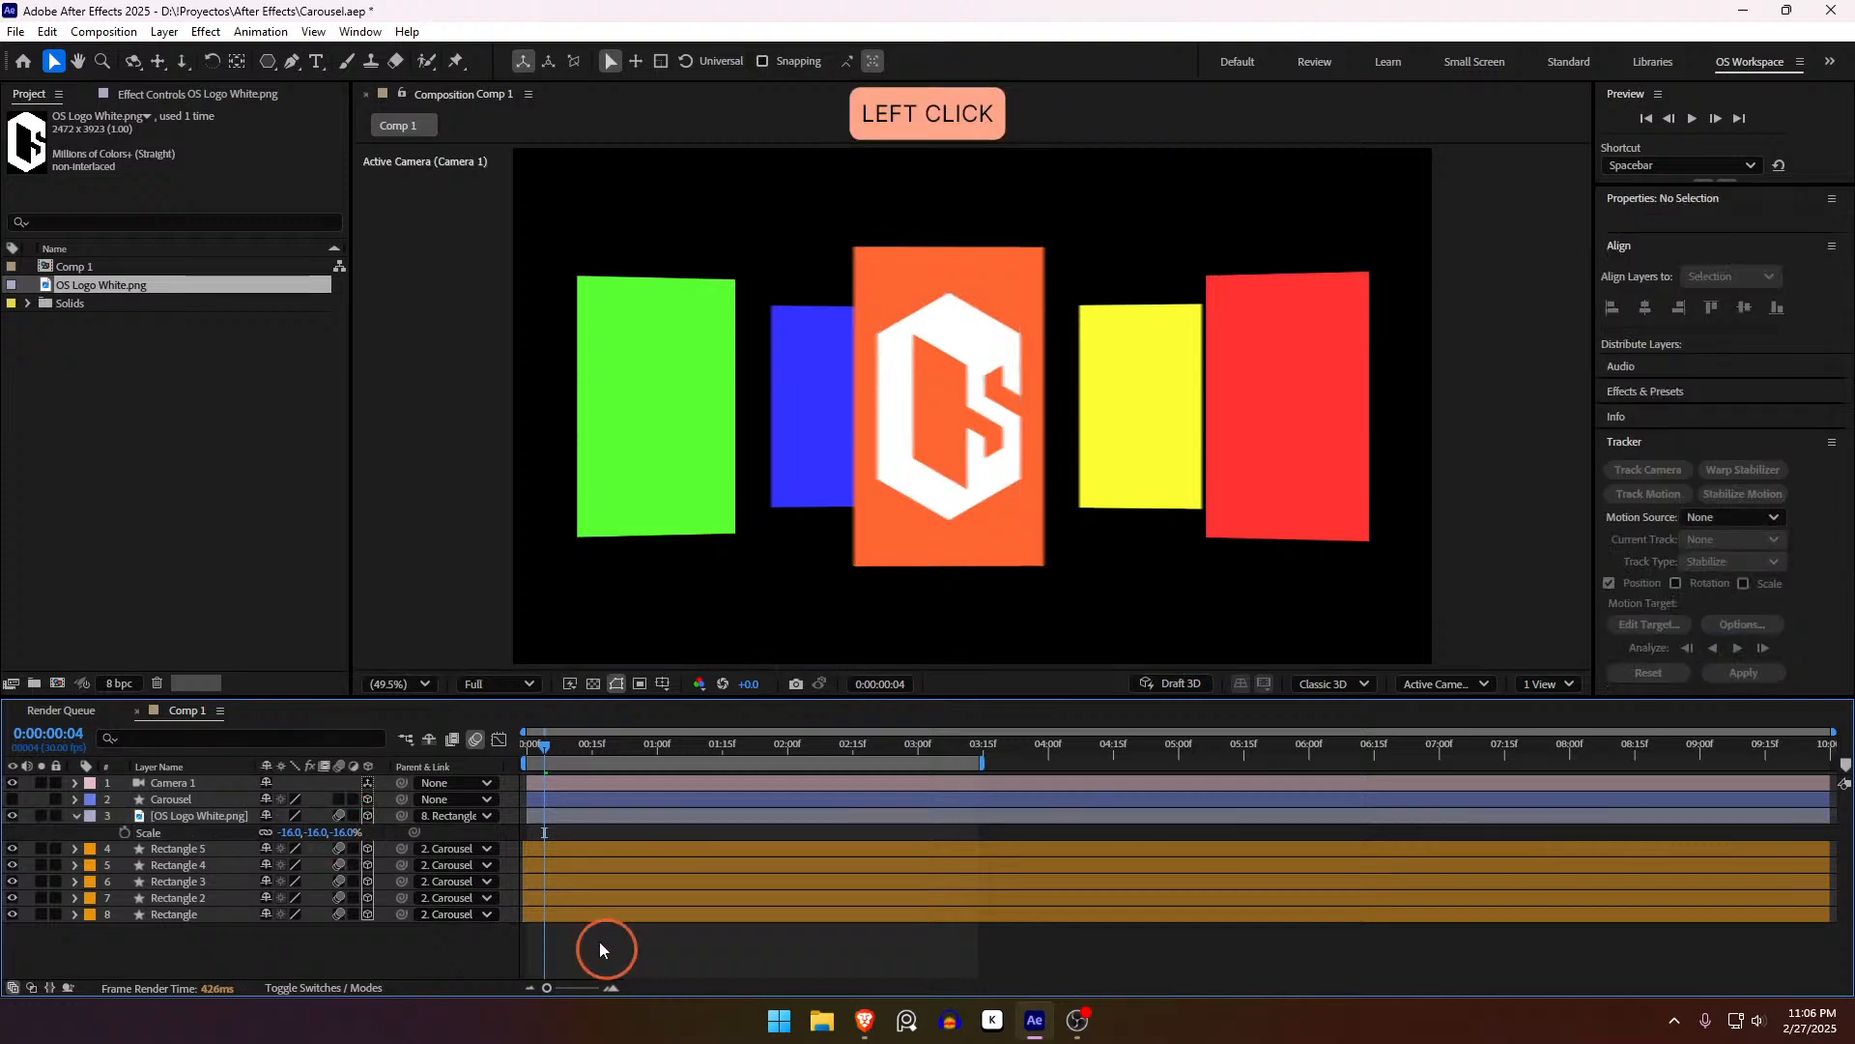
Step: Preview the logo moving with the orange rectangle from the start of the composition
{"action": "left_click", "coordinate": [536, 746]}
{"action": "left_click_drag", "start_coordinate": [537, 746], "coordinate": [531, 748]}
{"action": "key", "text": "space"}
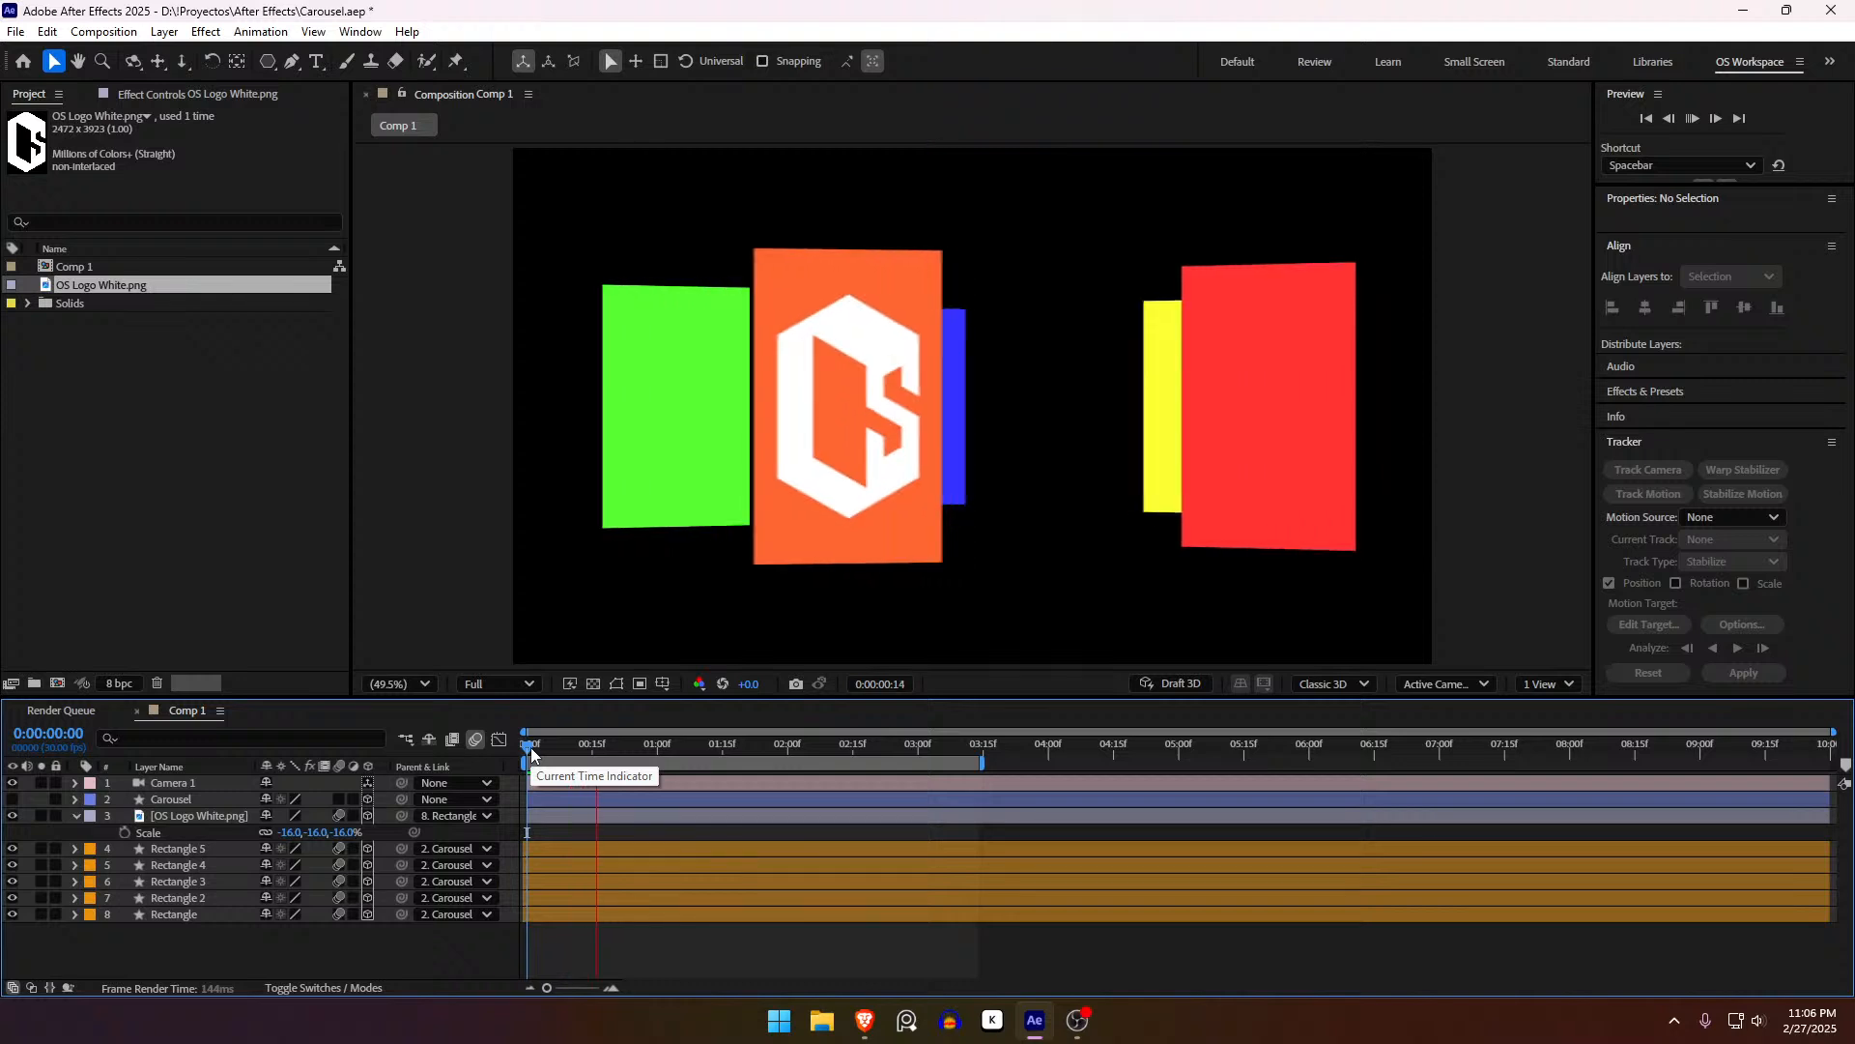
{"action": "left_click_drag", "start_coordinate": [531, 751], "coordinate": [555, 759]}
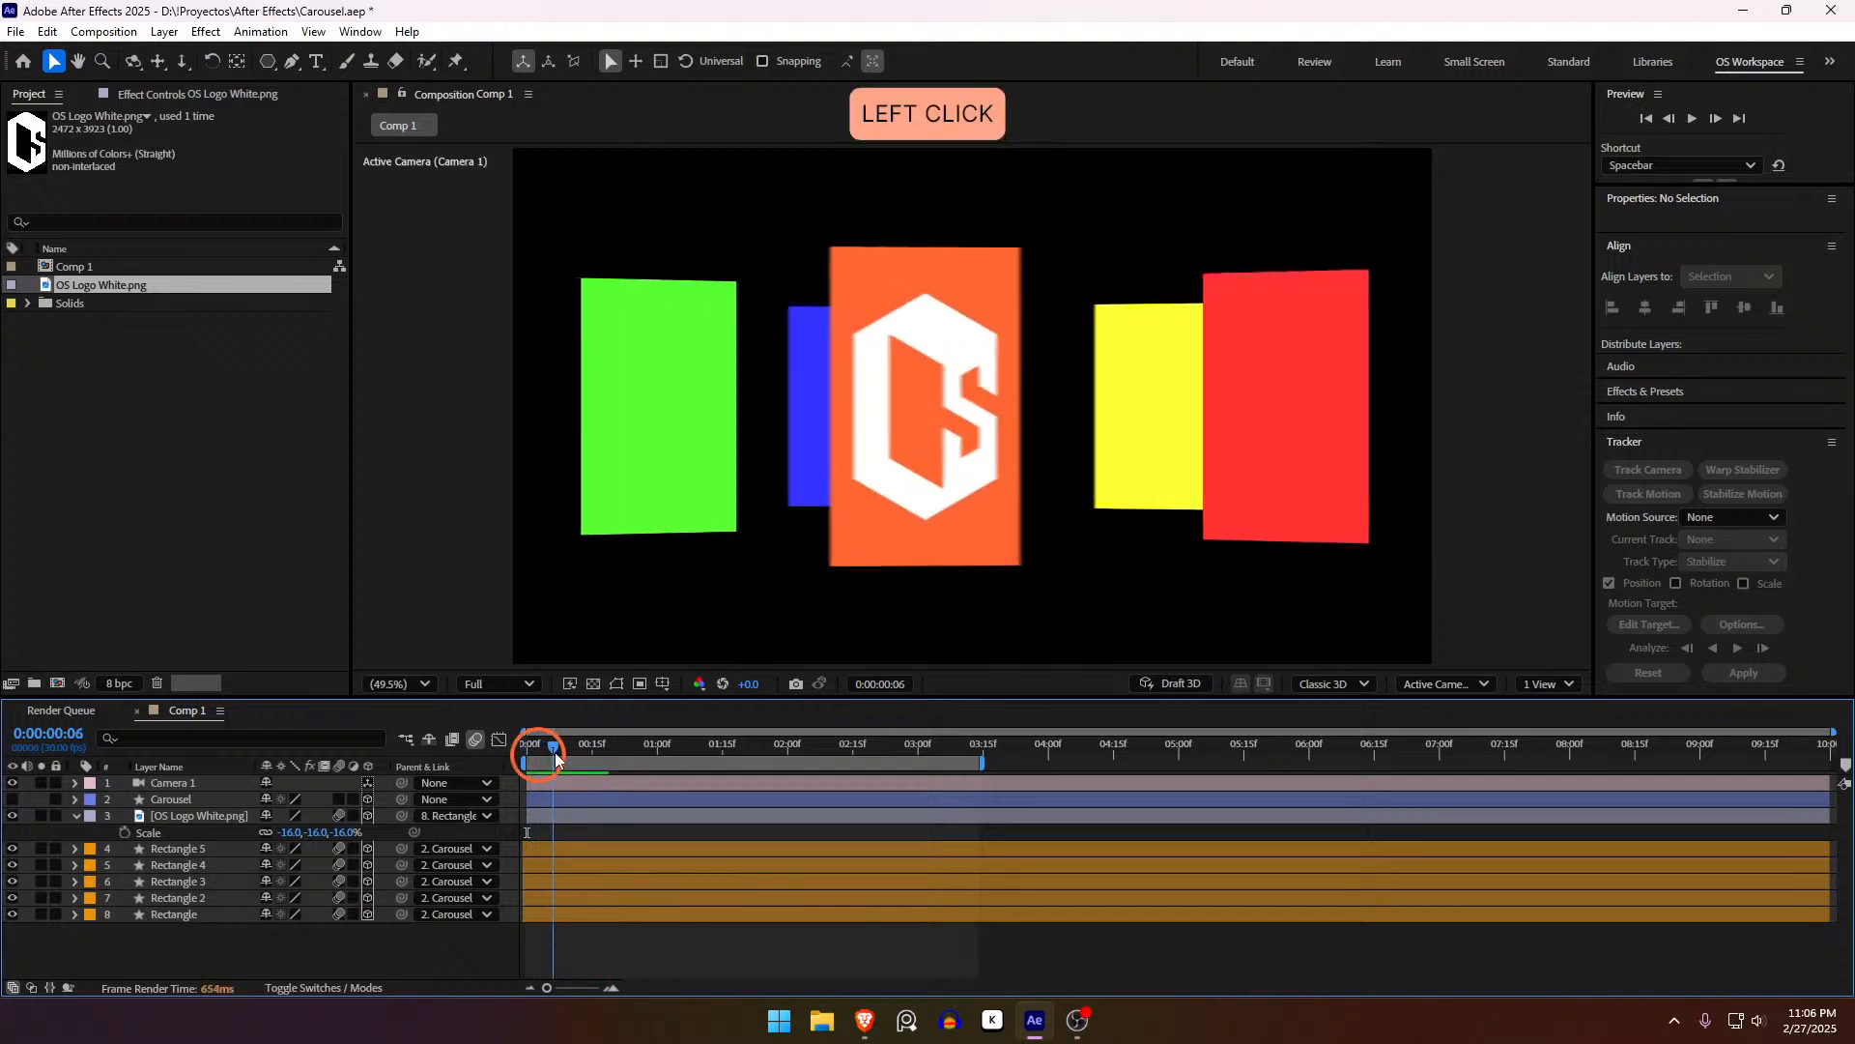
Step: Hide the orange Rectangle layer, preview the logo rotating on its own, and show the rectangle again
{"action": "left_click", "coordinate": [12, 916]}
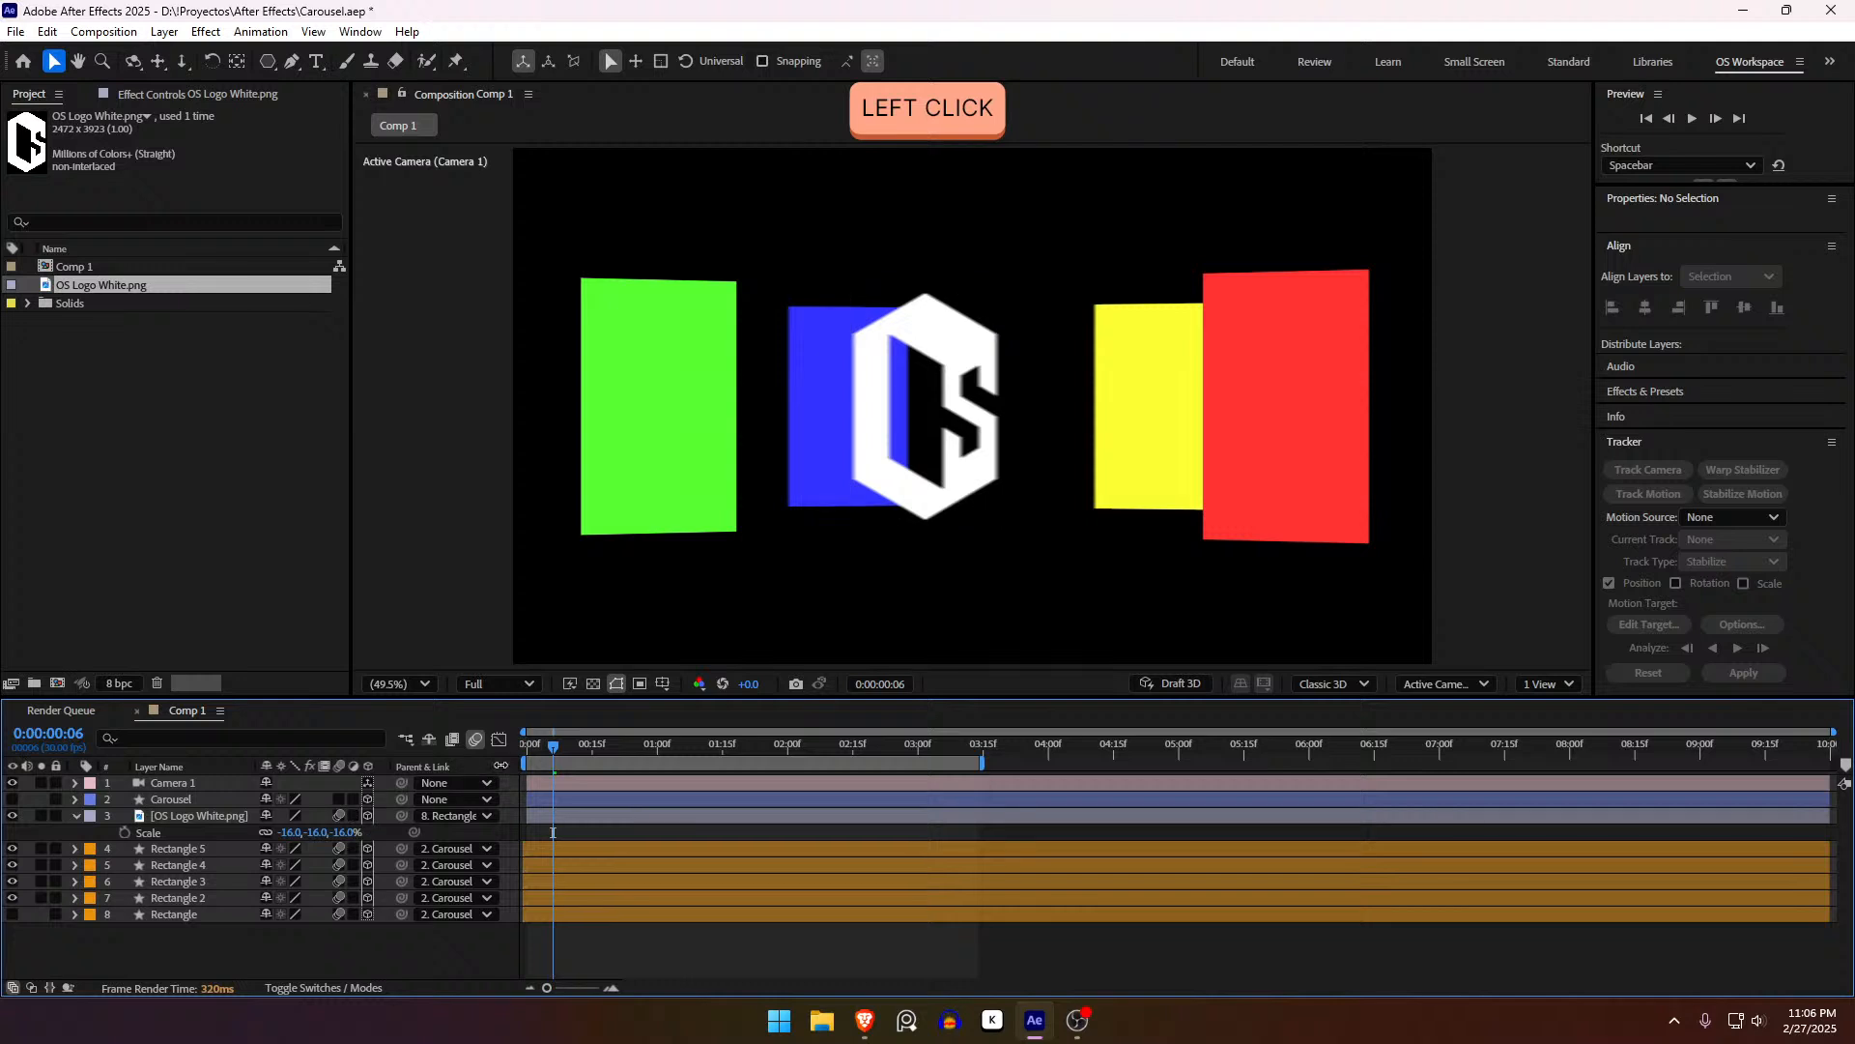
{"action": "key", "text": "space"}
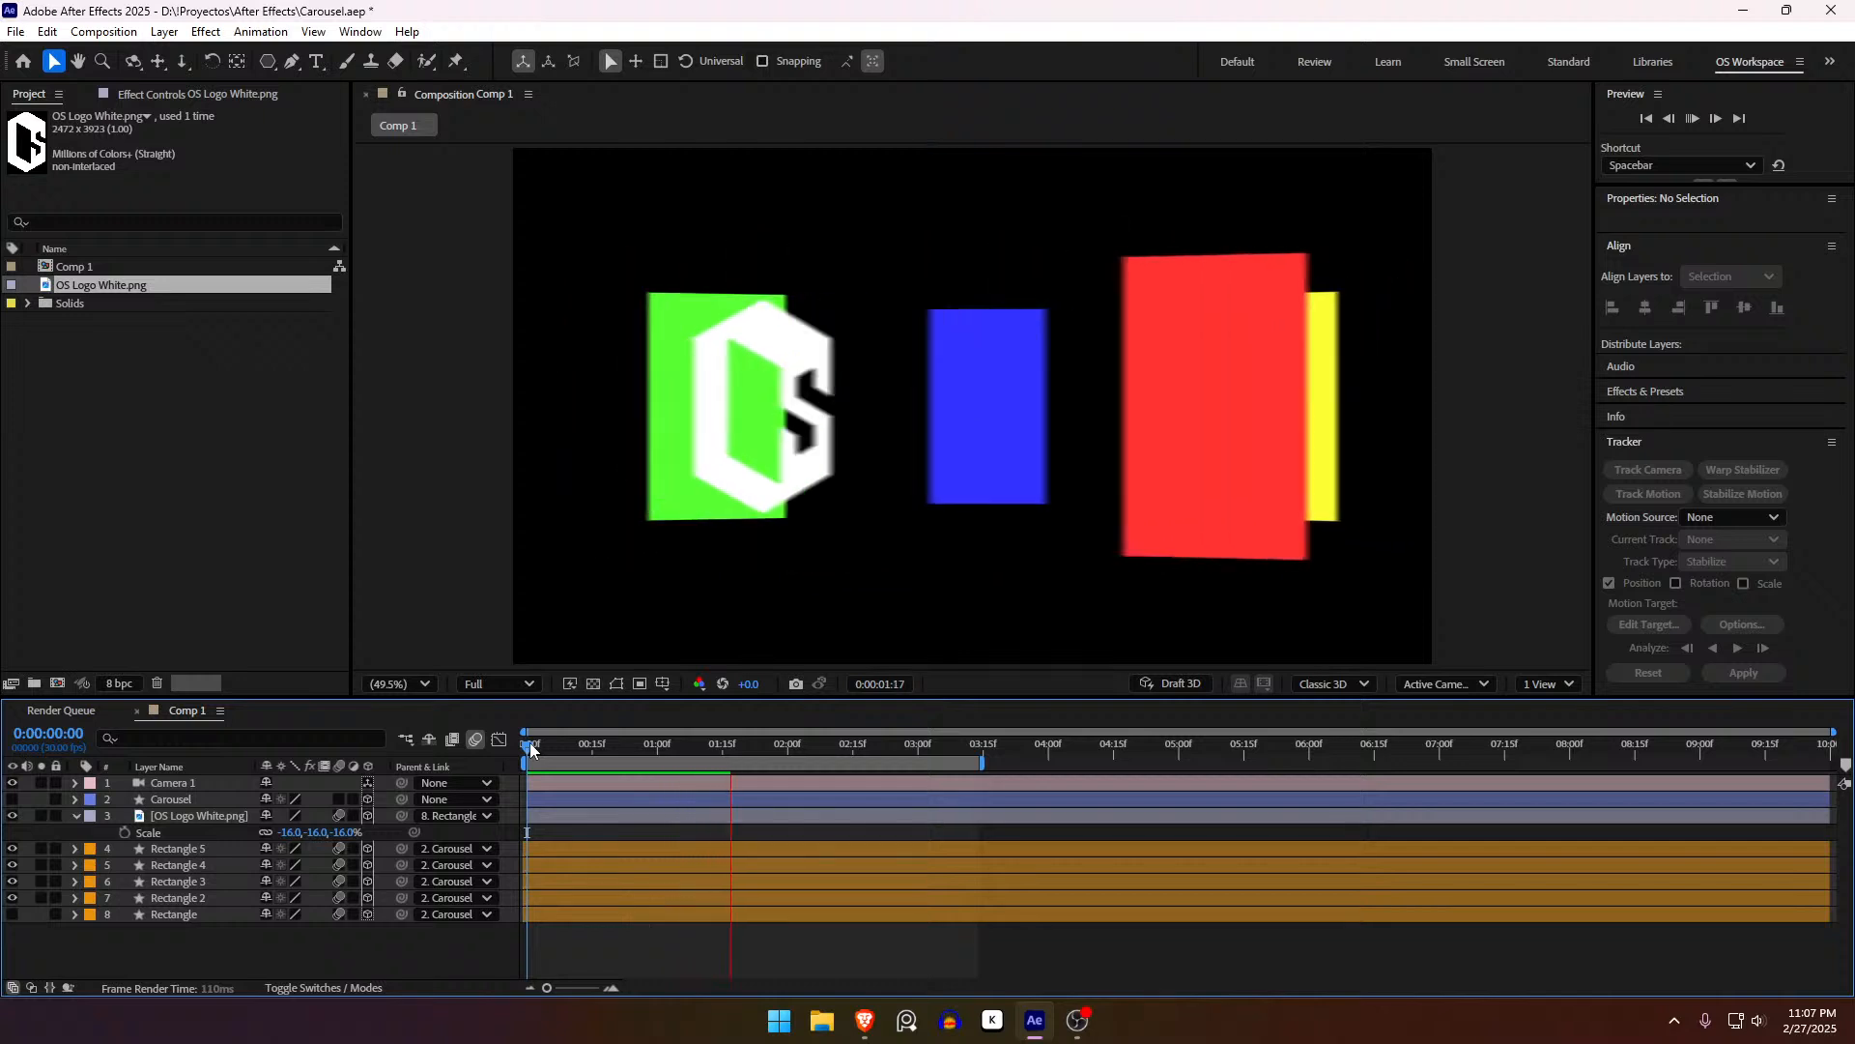
{"action": "key", "text": "space"}
{"action": "key", "text": "space"}
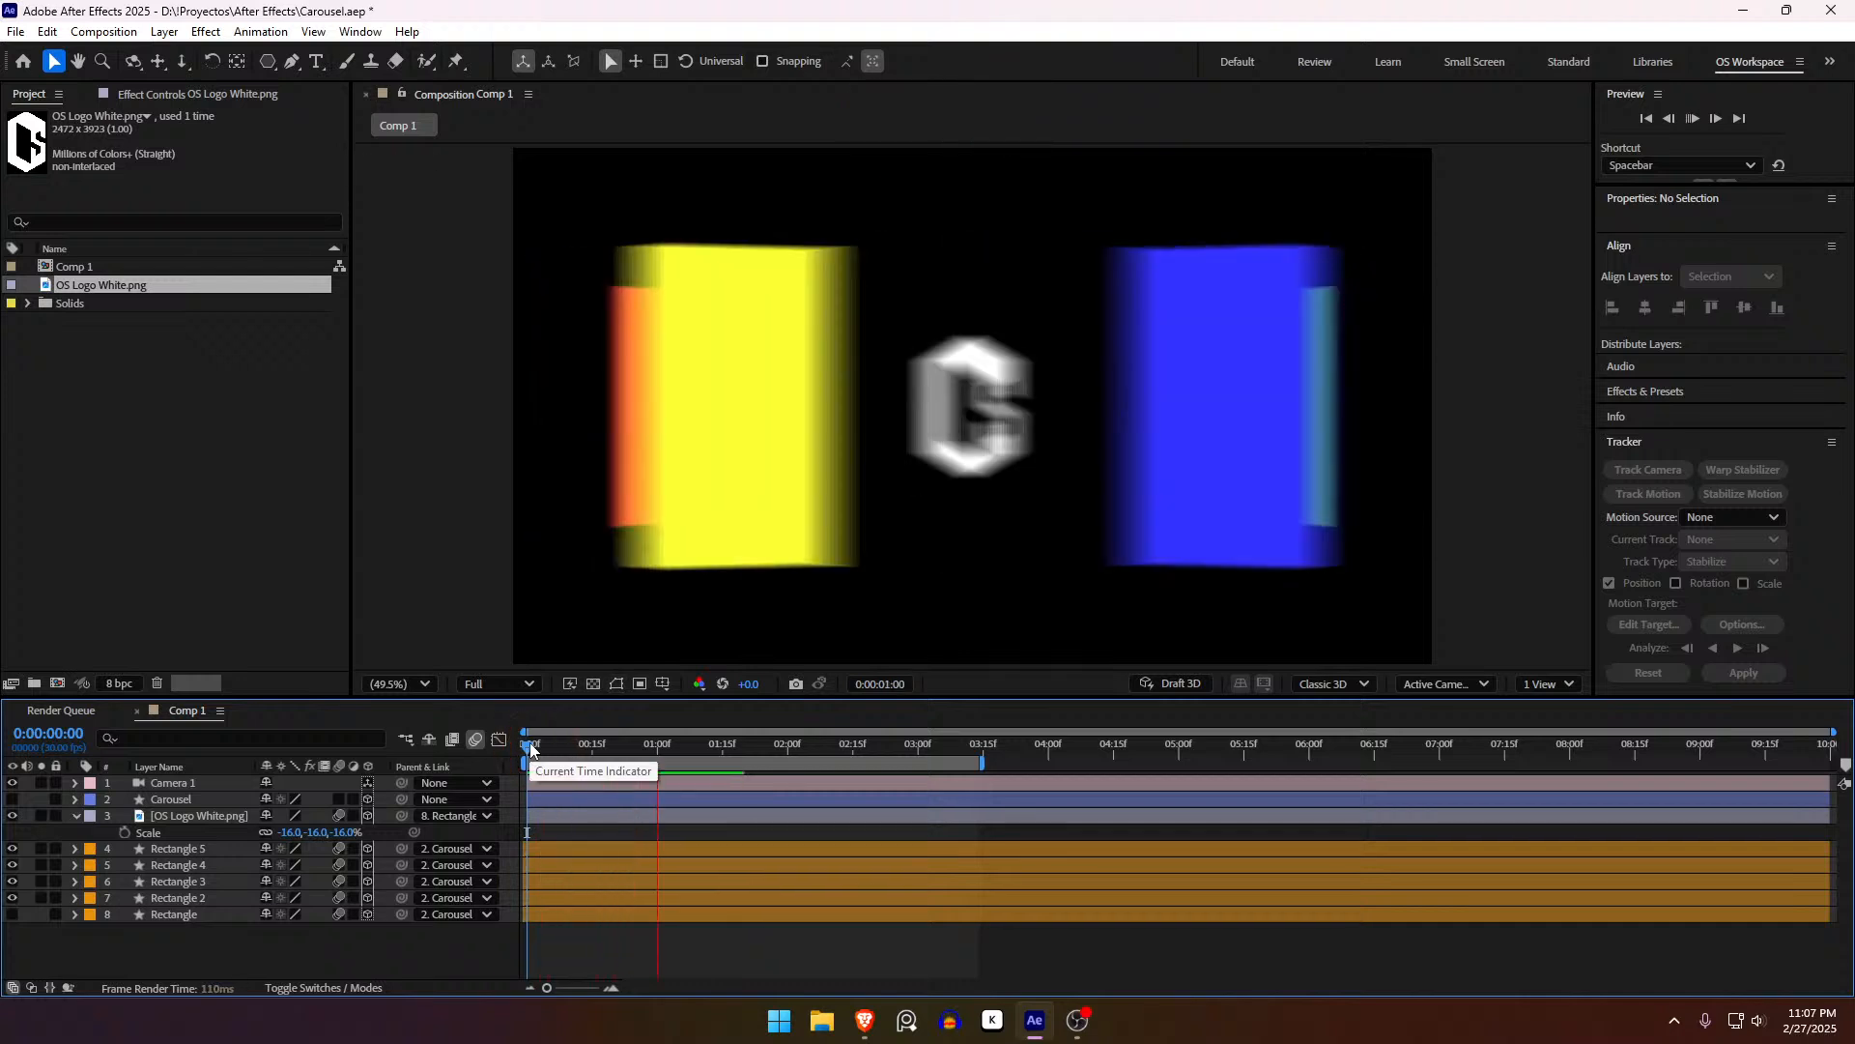
{"action": "key", "text": "space"}
{"action": "key", "text": "space"}
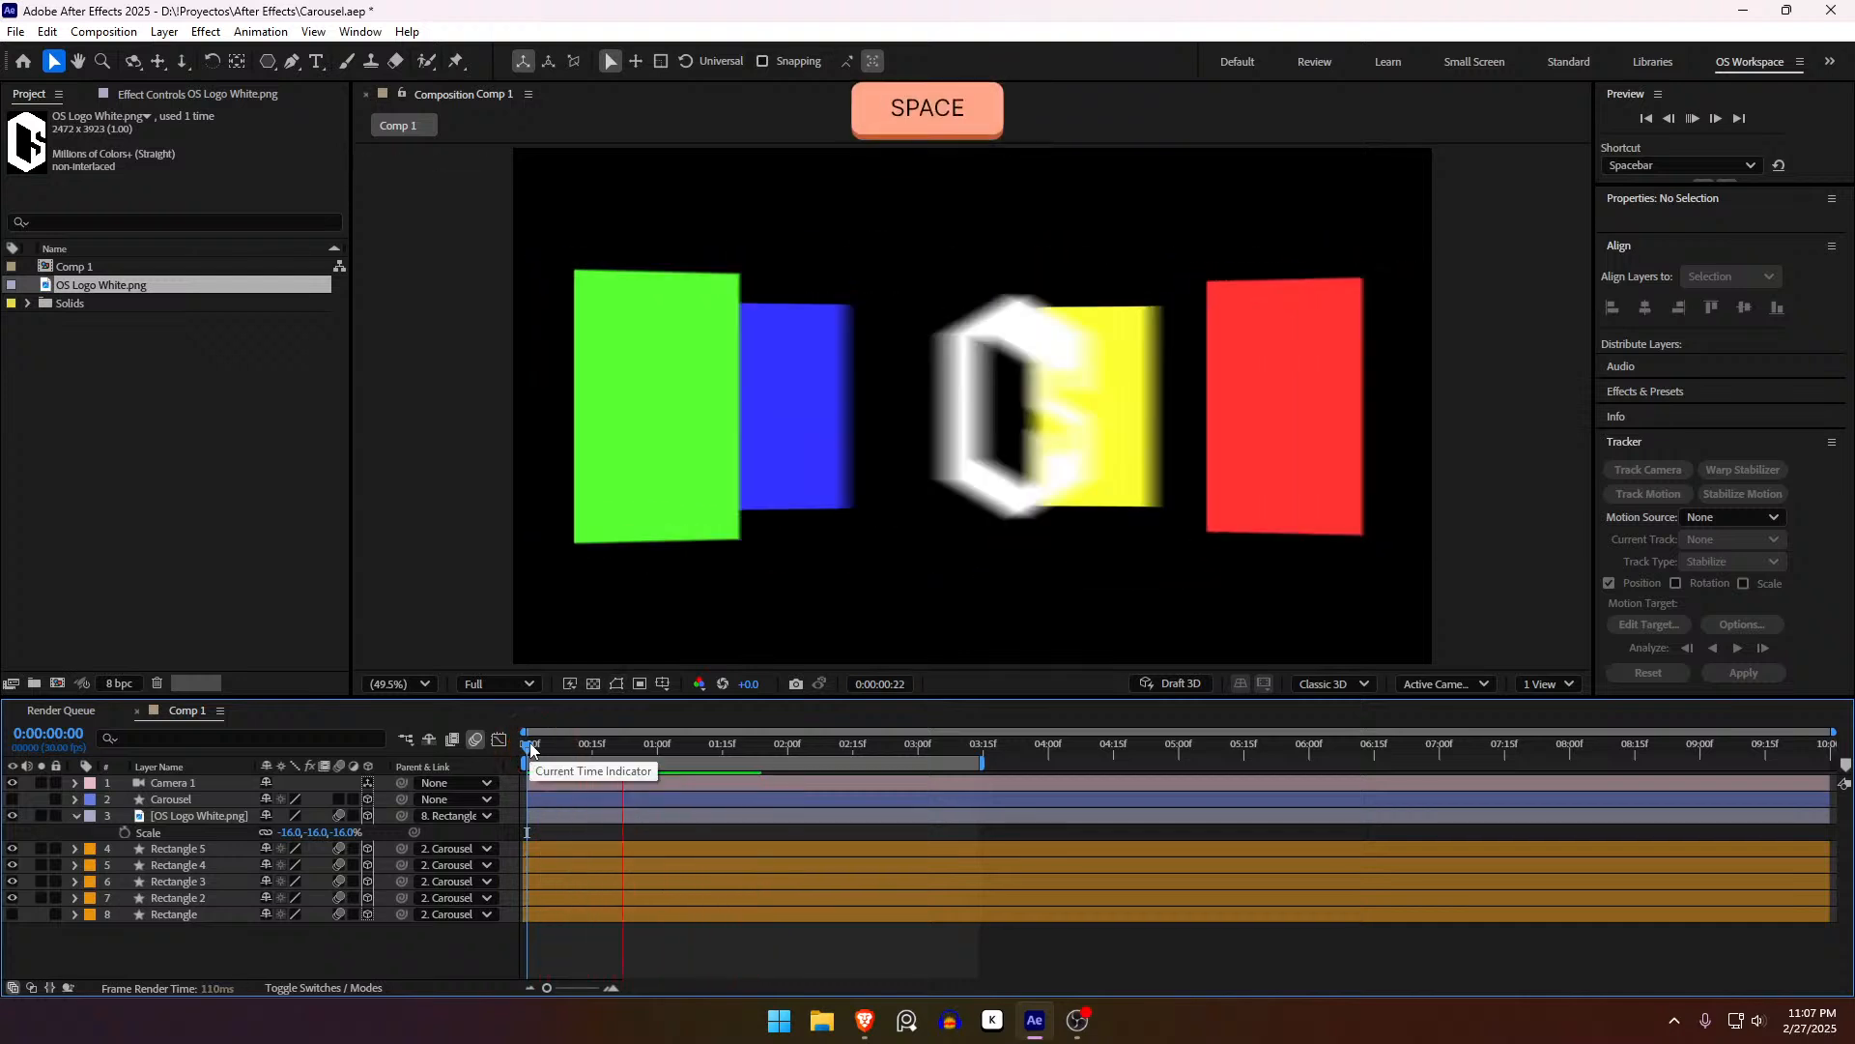
{"action": "left_click_drag", "start_coordinate": [530, 749], "coordinate": [565, 754]}
{"action": "left_click", "coordinate": [11, 914]}
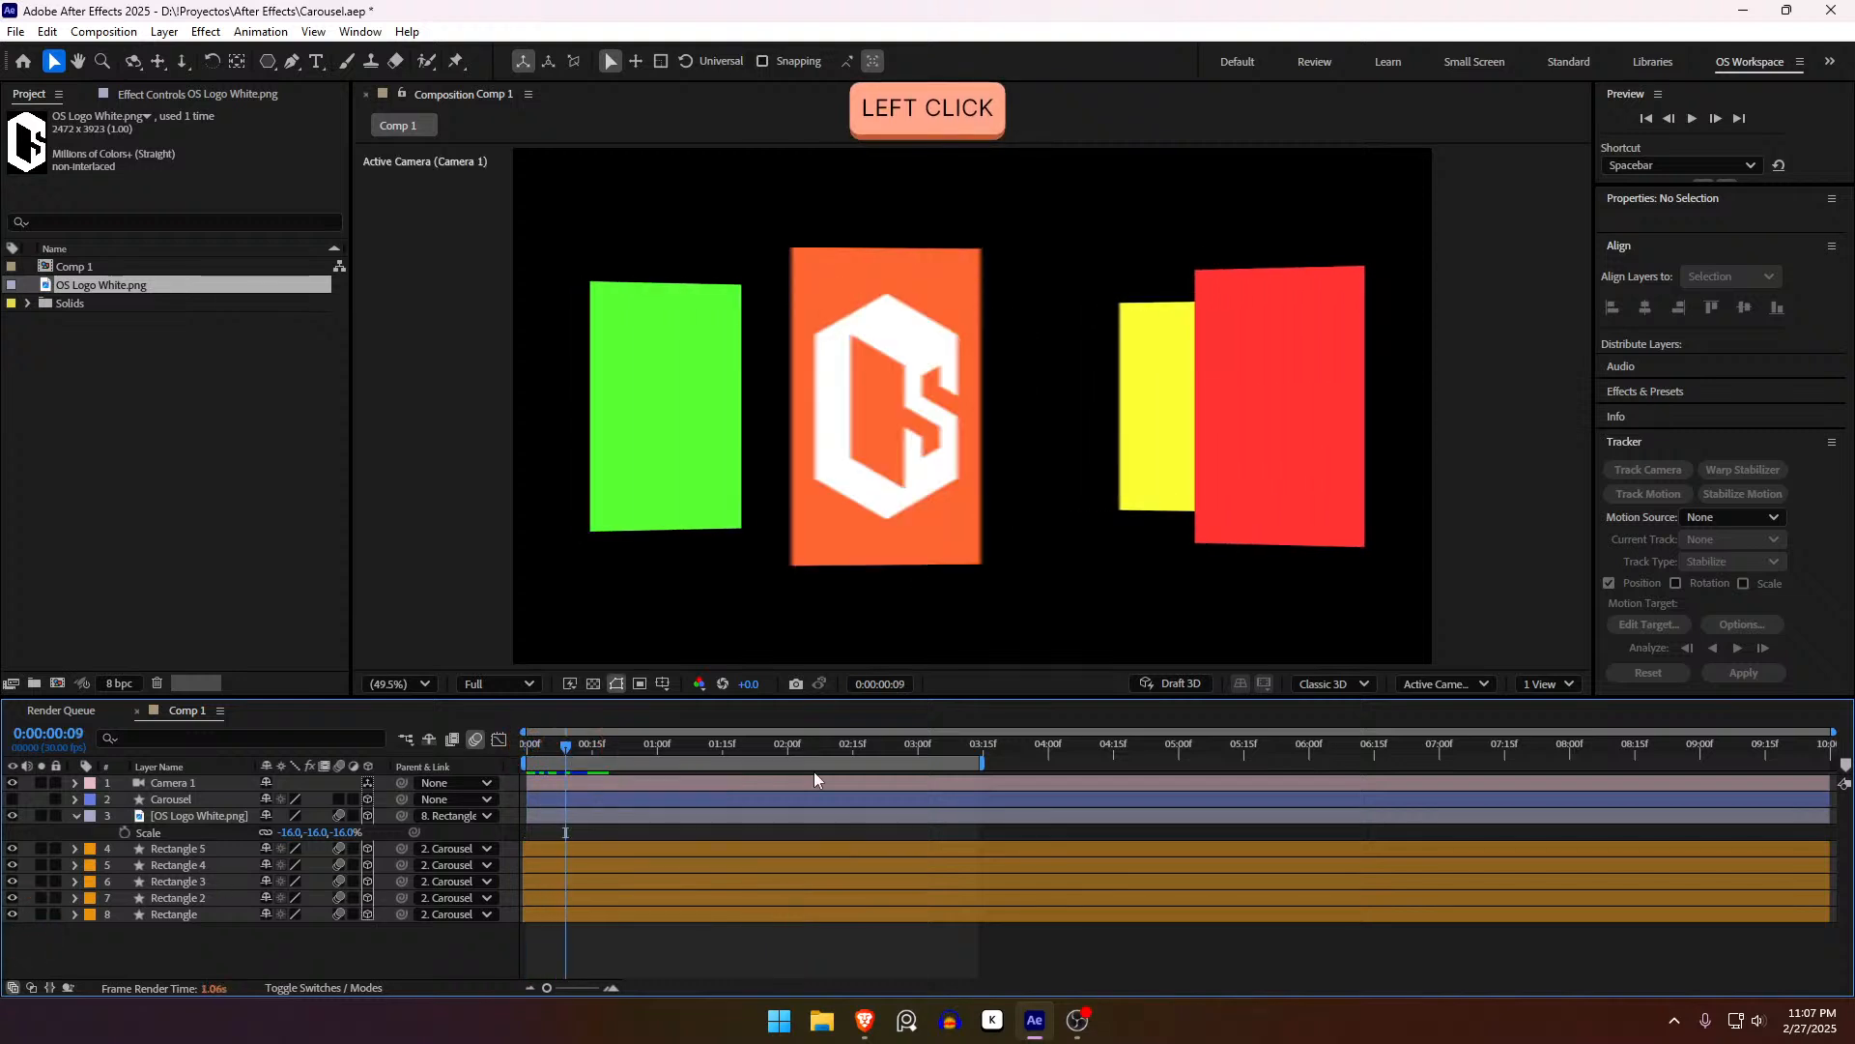
Step: Show the layers' track matte options and use the orange Rectangle layer as the logo layer's alpha matte
{"action": "left_click", "coordinate": [580, 752]}
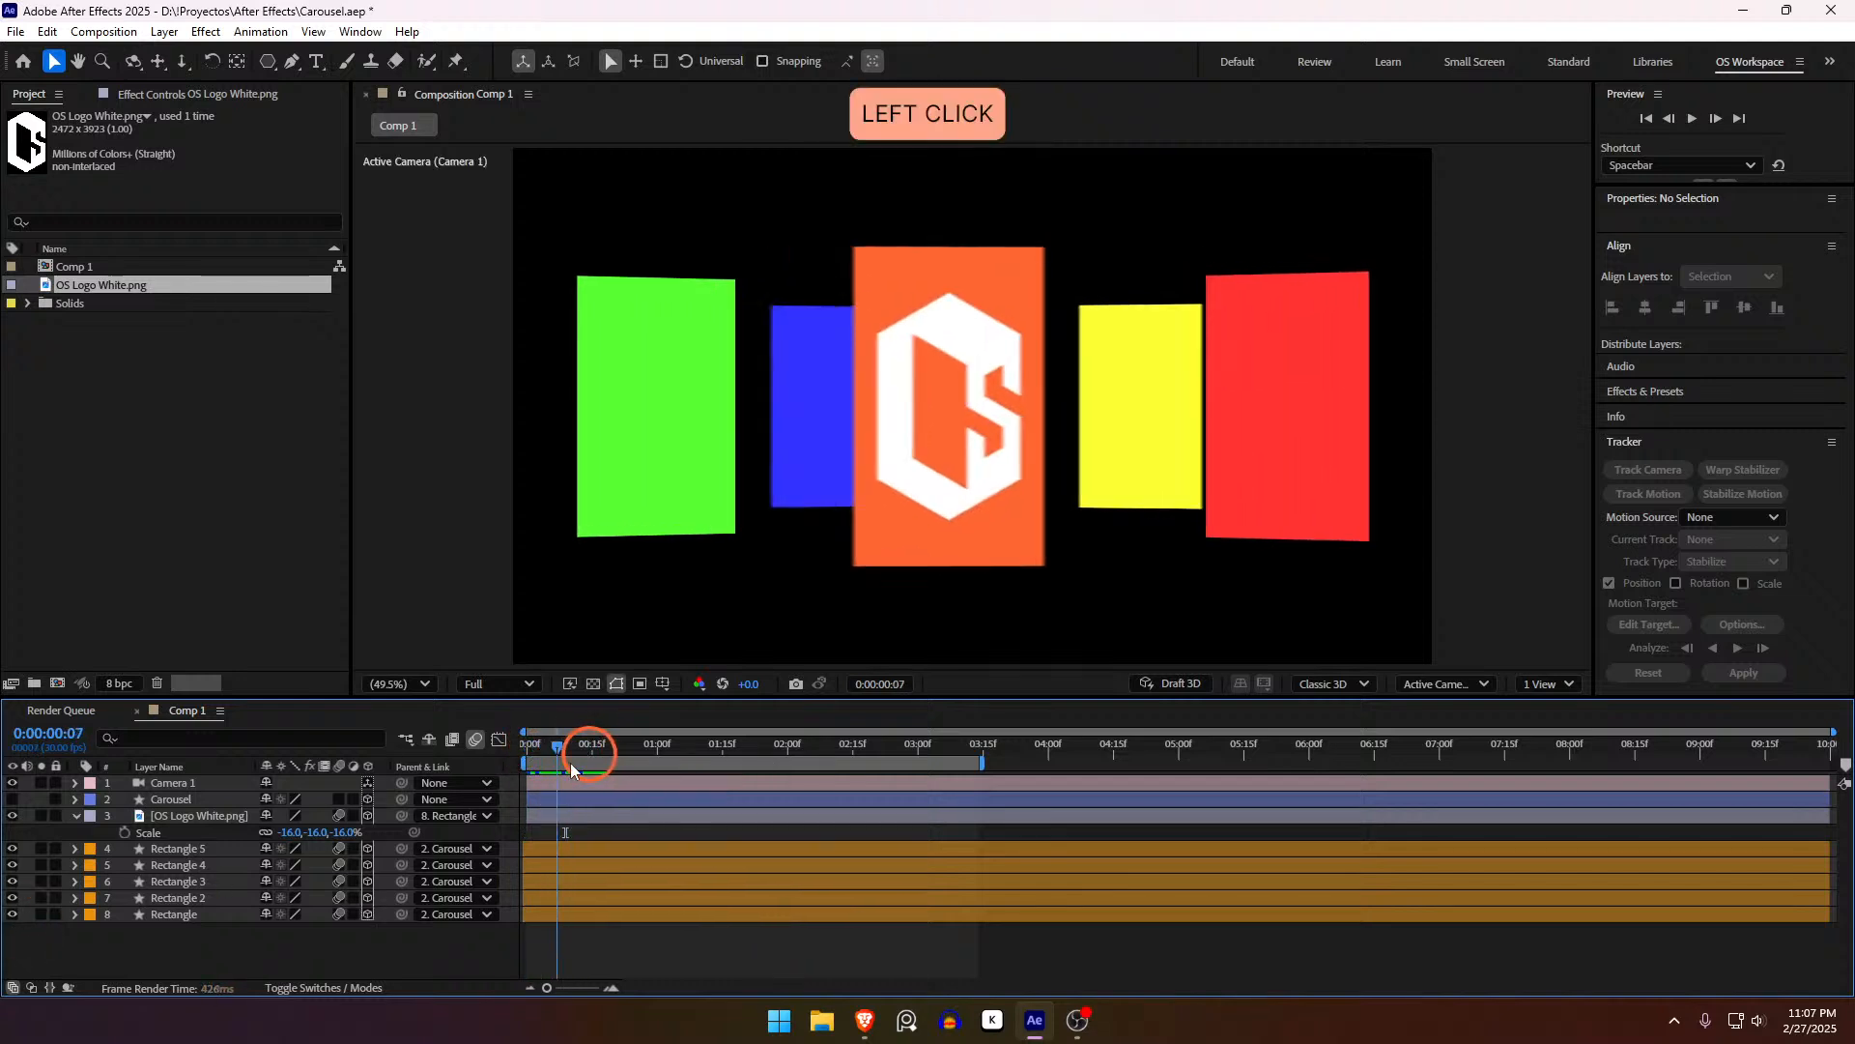
{"action": "left_click", "coordinate": [601, 815]}
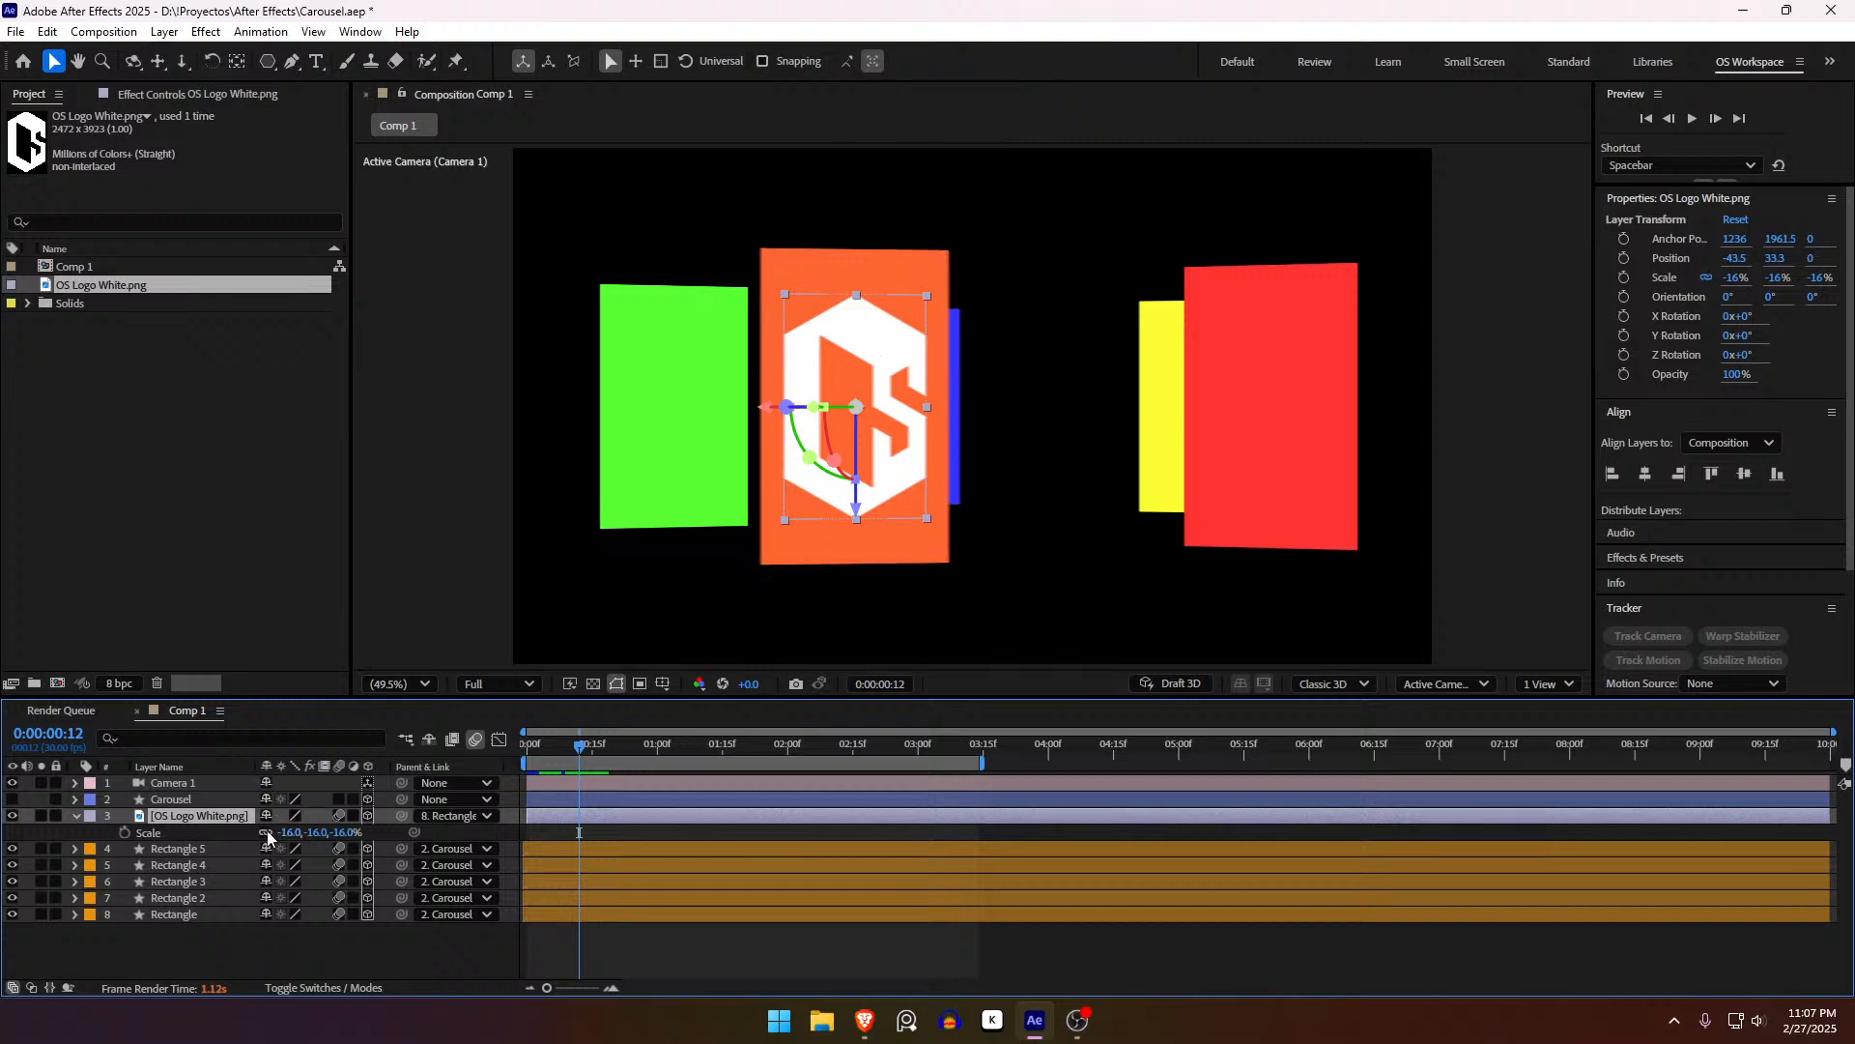
{"action": "left_click", "coordinate": [235, 827]}
{"action": "left_click", "coordinate": [343, 987]}
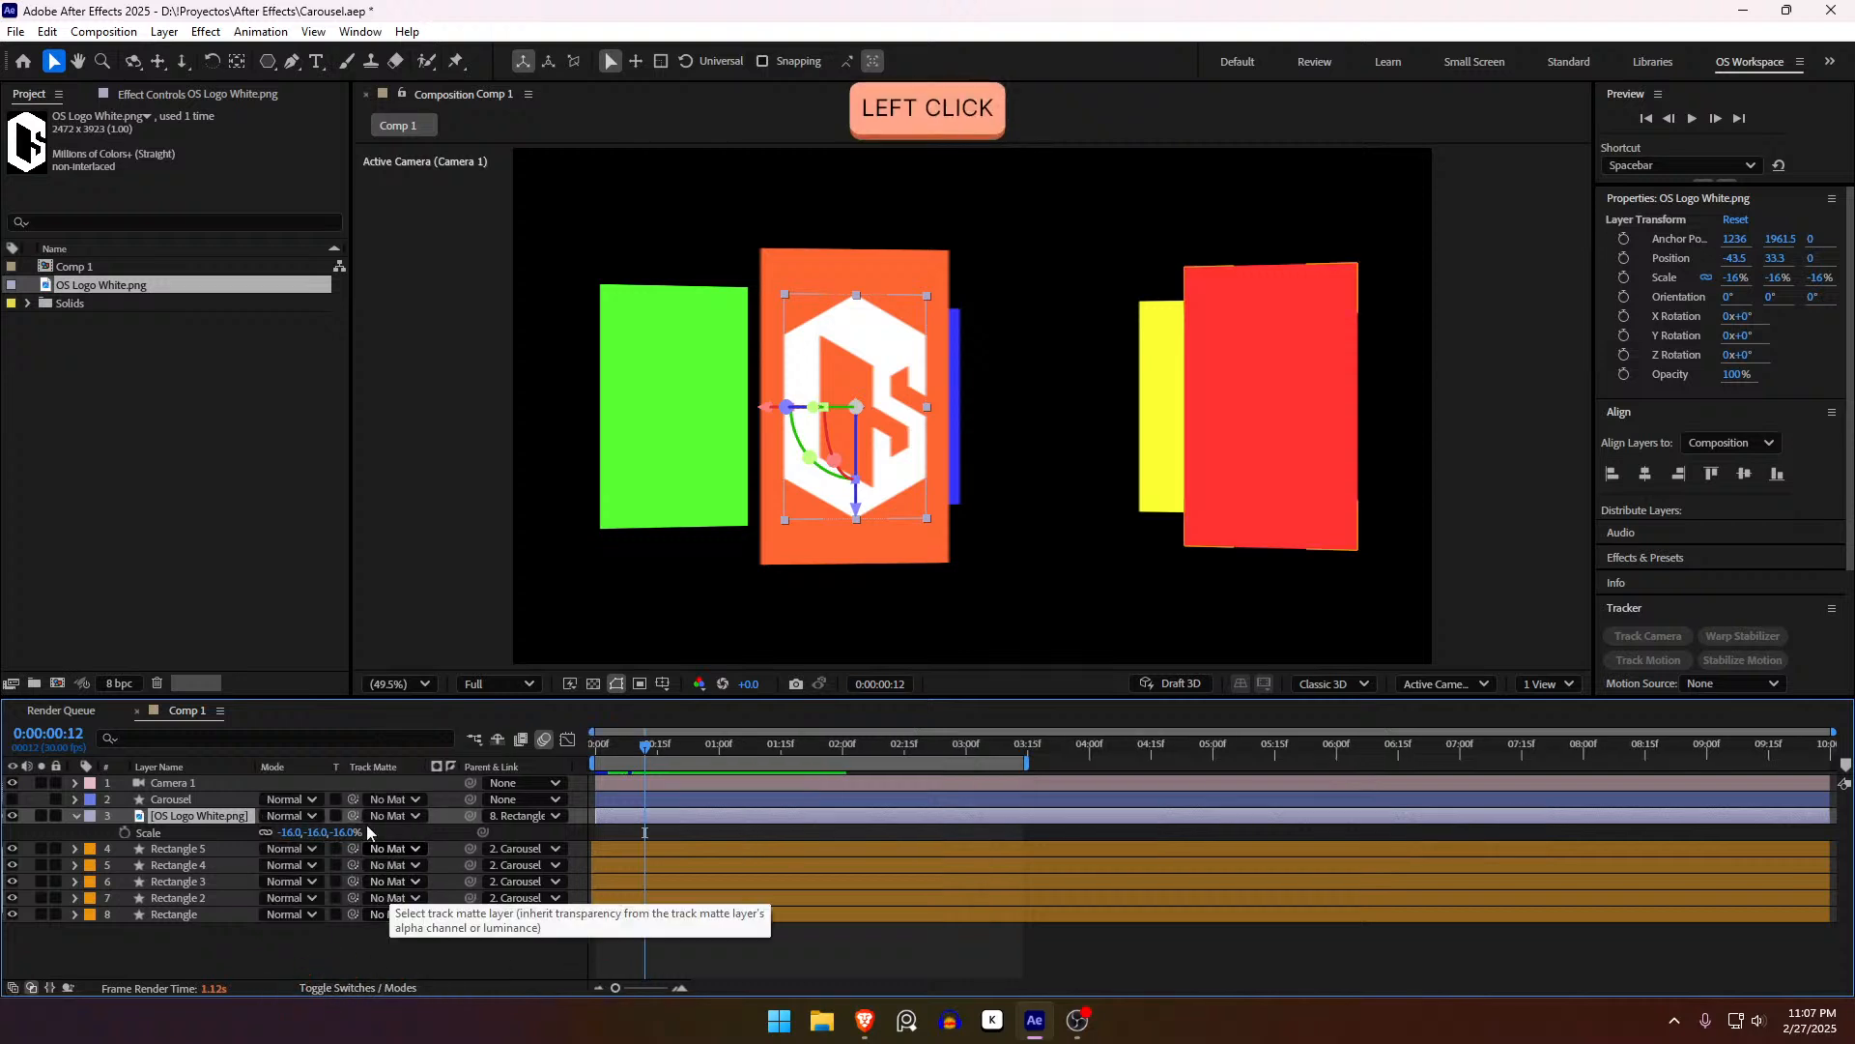
{"action": "left_click", "coordinate": [368, 821]}
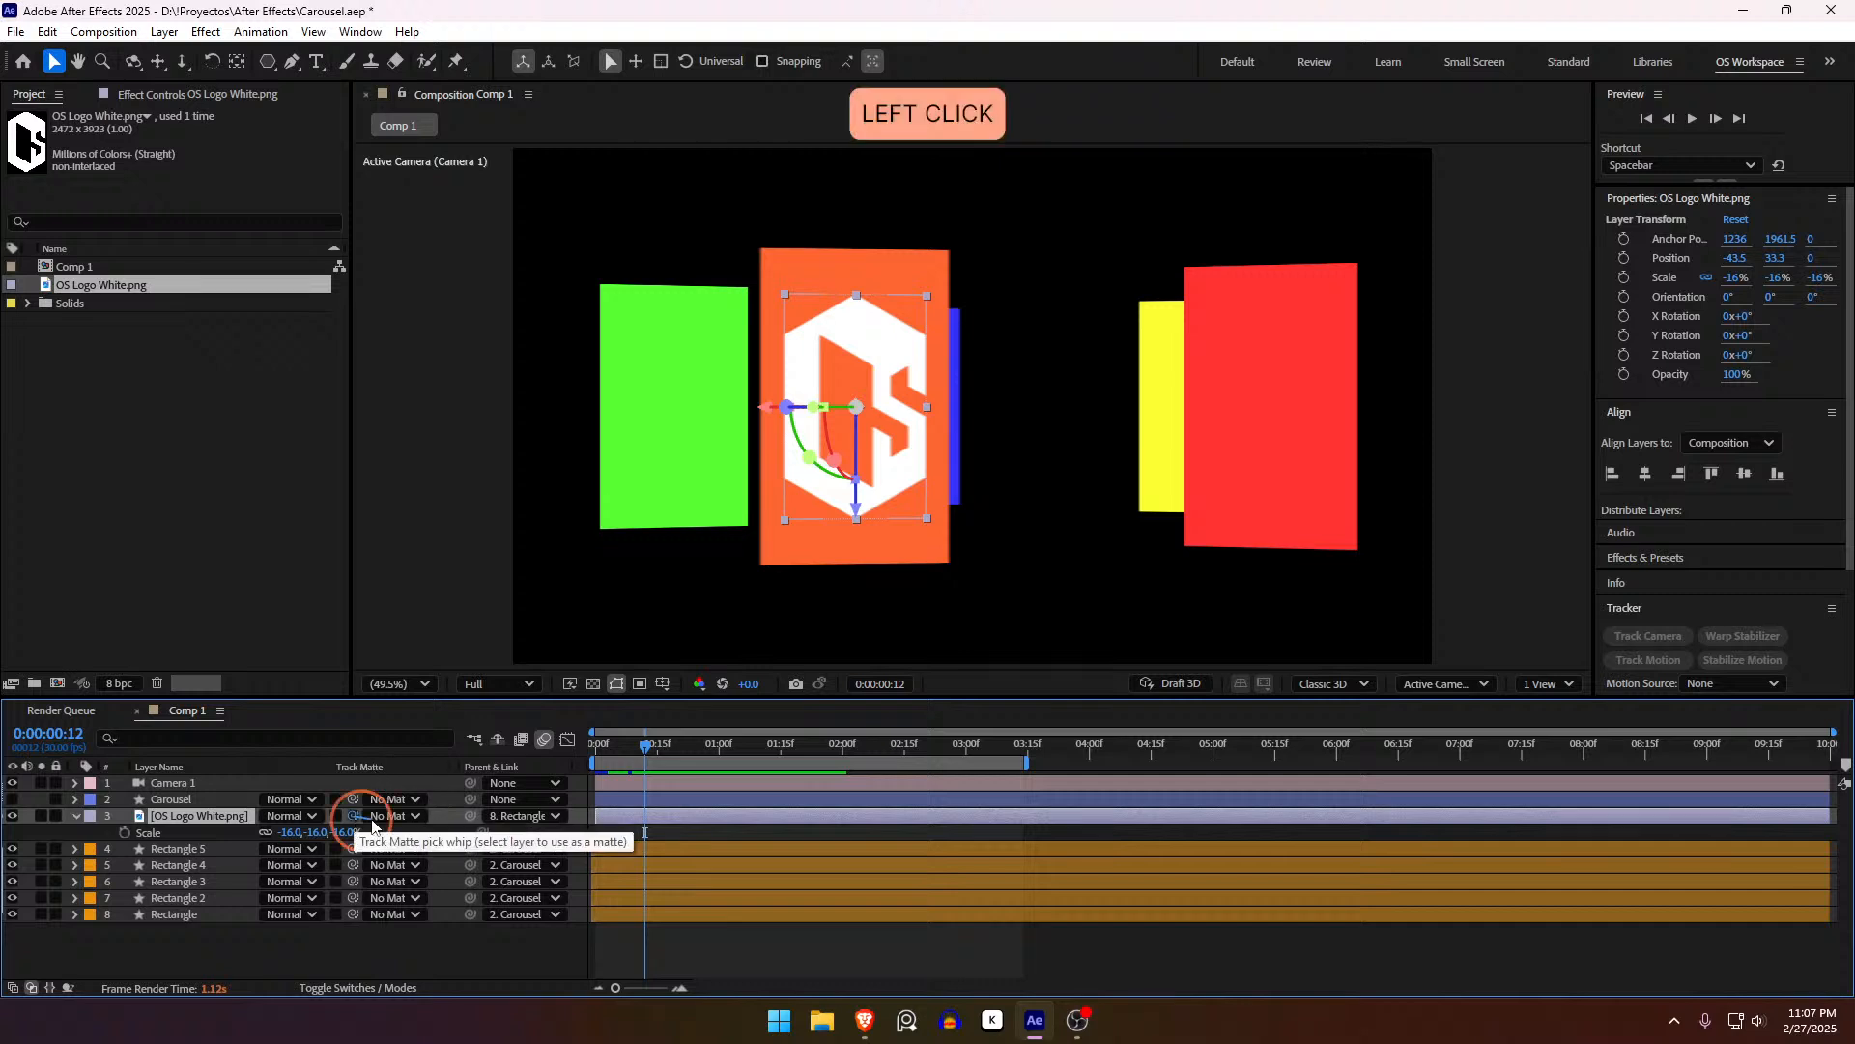
{"action": "left_click_drag", "start_coordinate": [281, 820], "coordinate": [200, 913]}
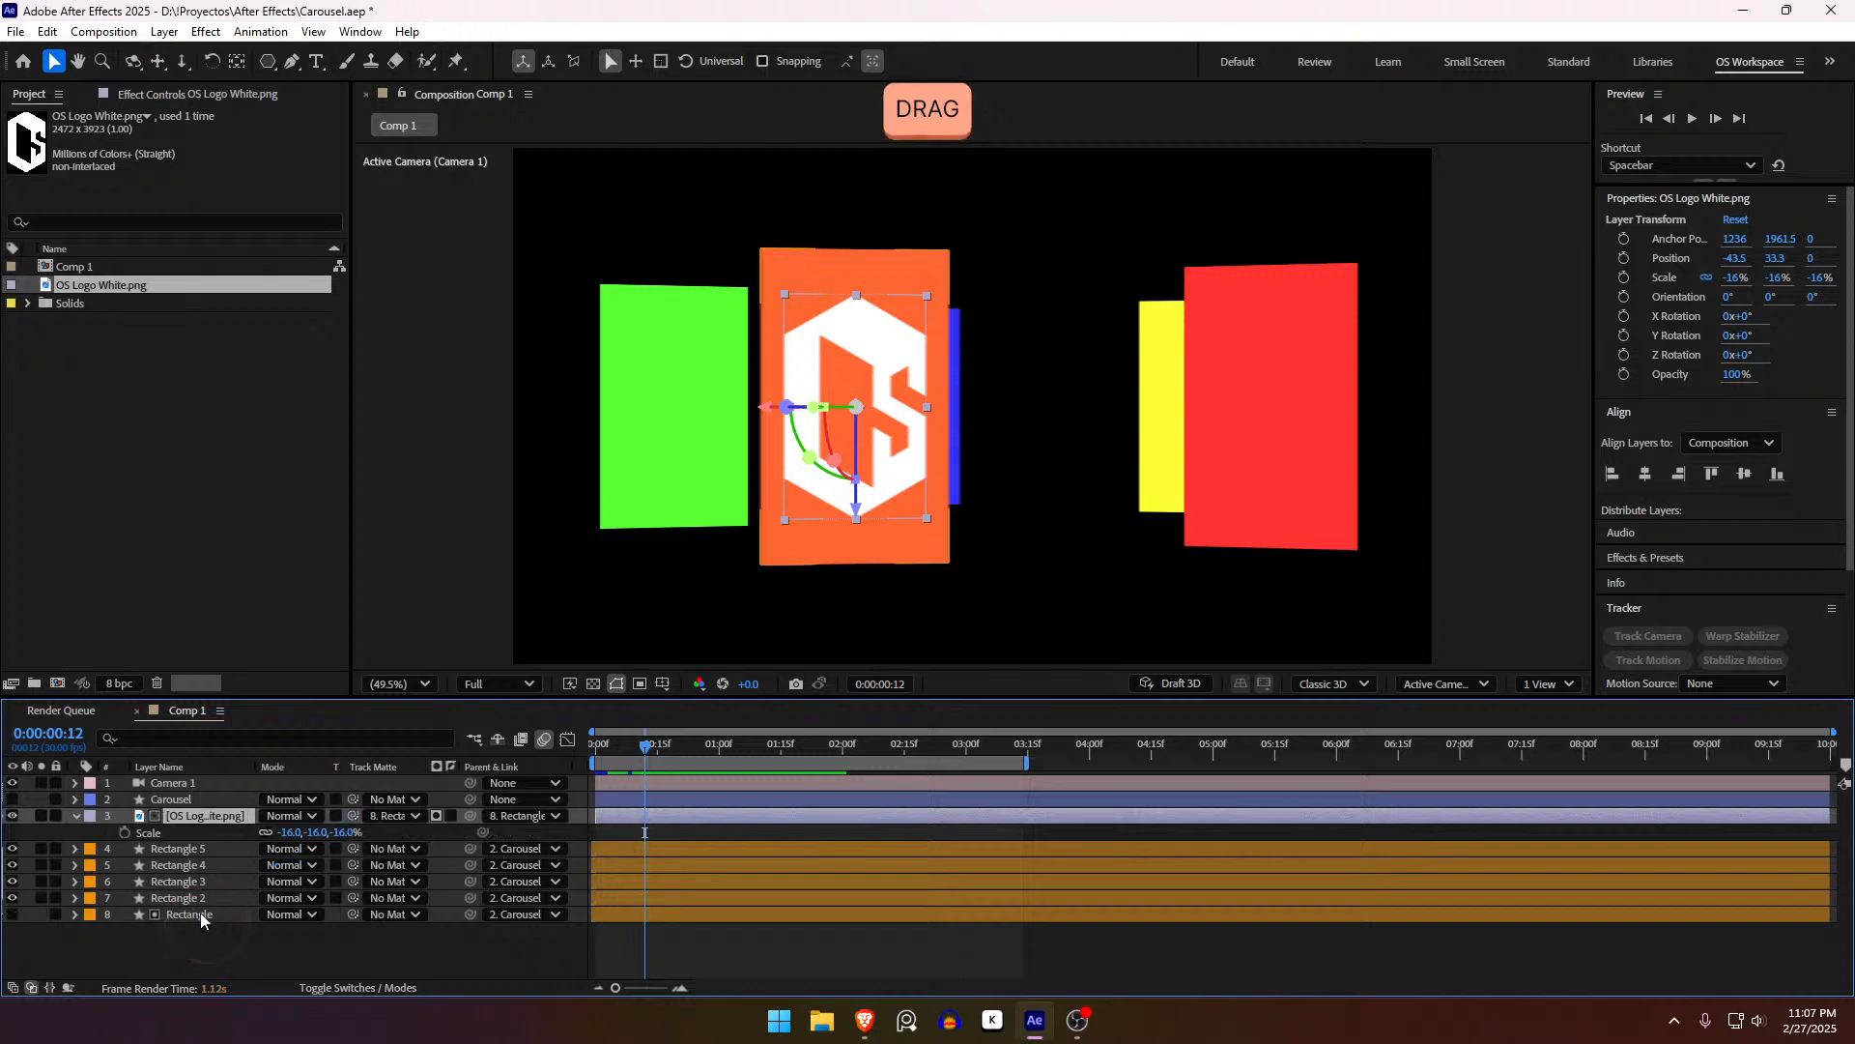
{"action": "left_click", "coordinate": [199, 823]}
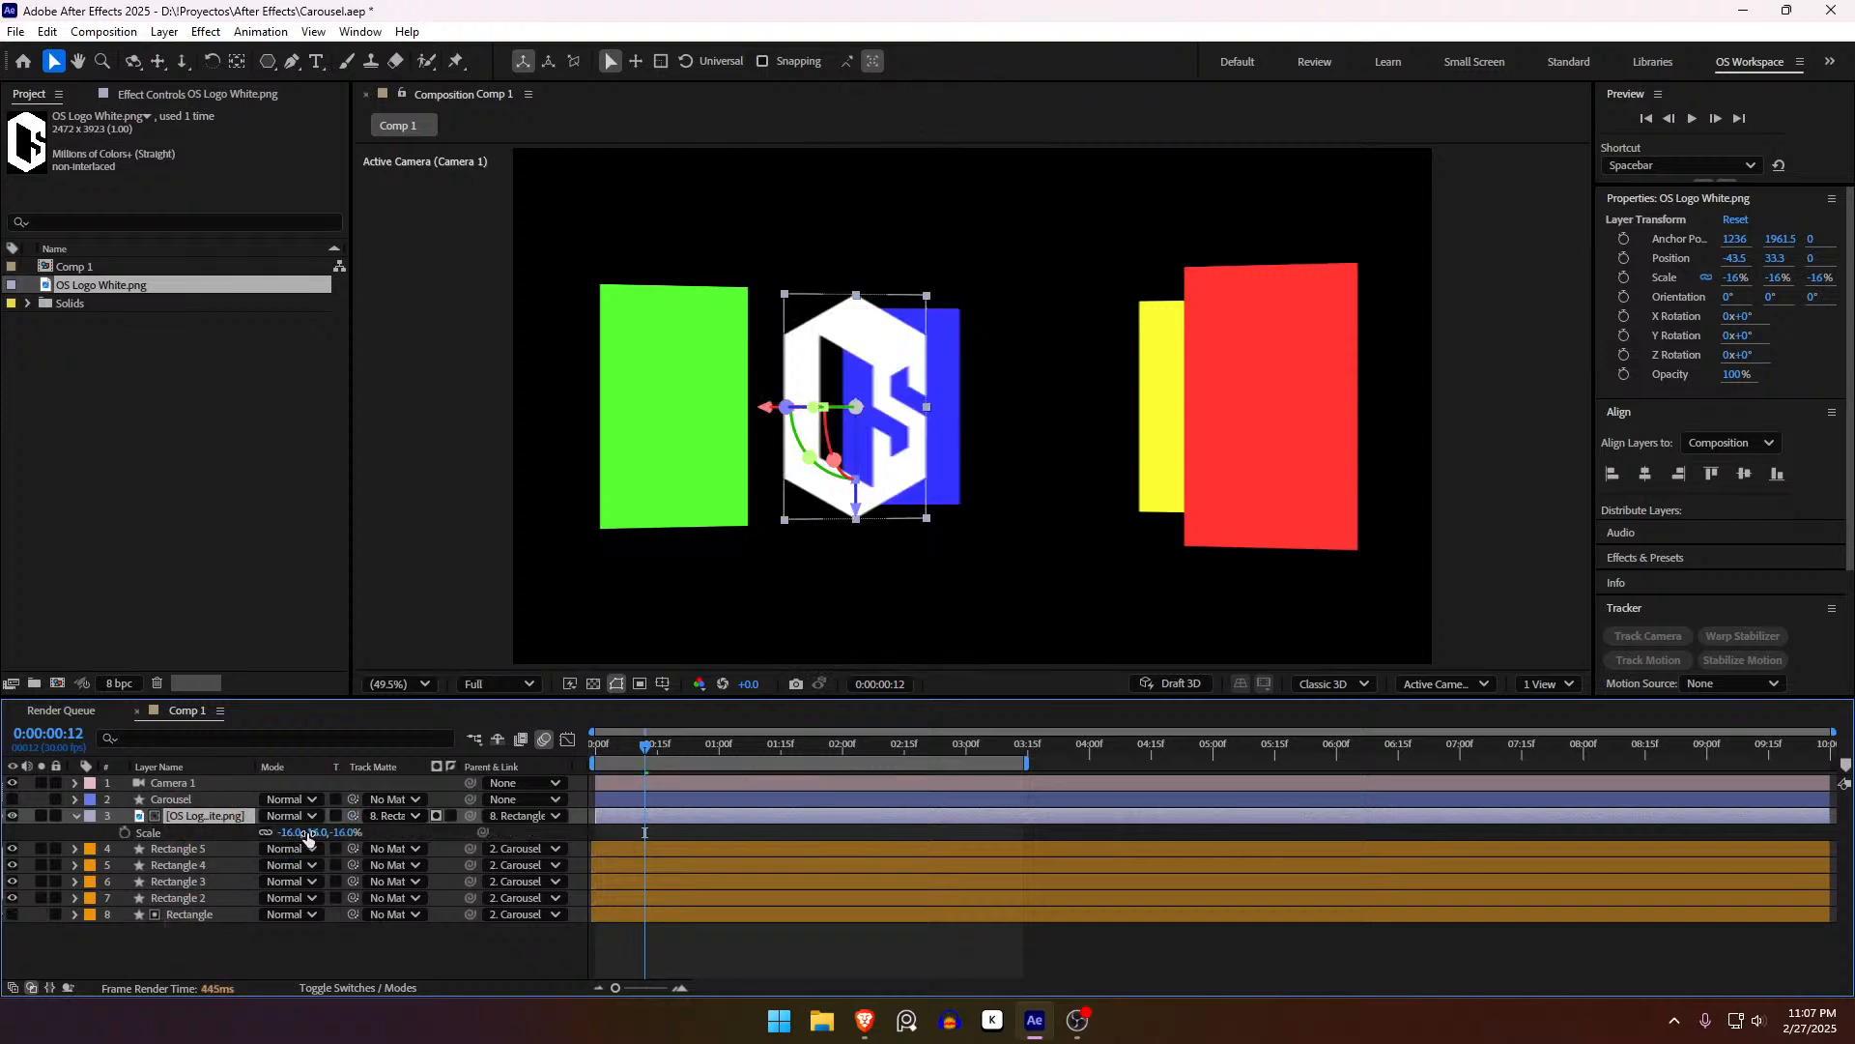
Step: Set the matted logo layer's scale to -35% on all axes and scrub through the first frames to check the clipping
{"action": "left_click_drag", "start_coordinate": [314, 838], "coordinate": [299, 836]}
{"action": "left_click", "coordinate": [744, 963]}
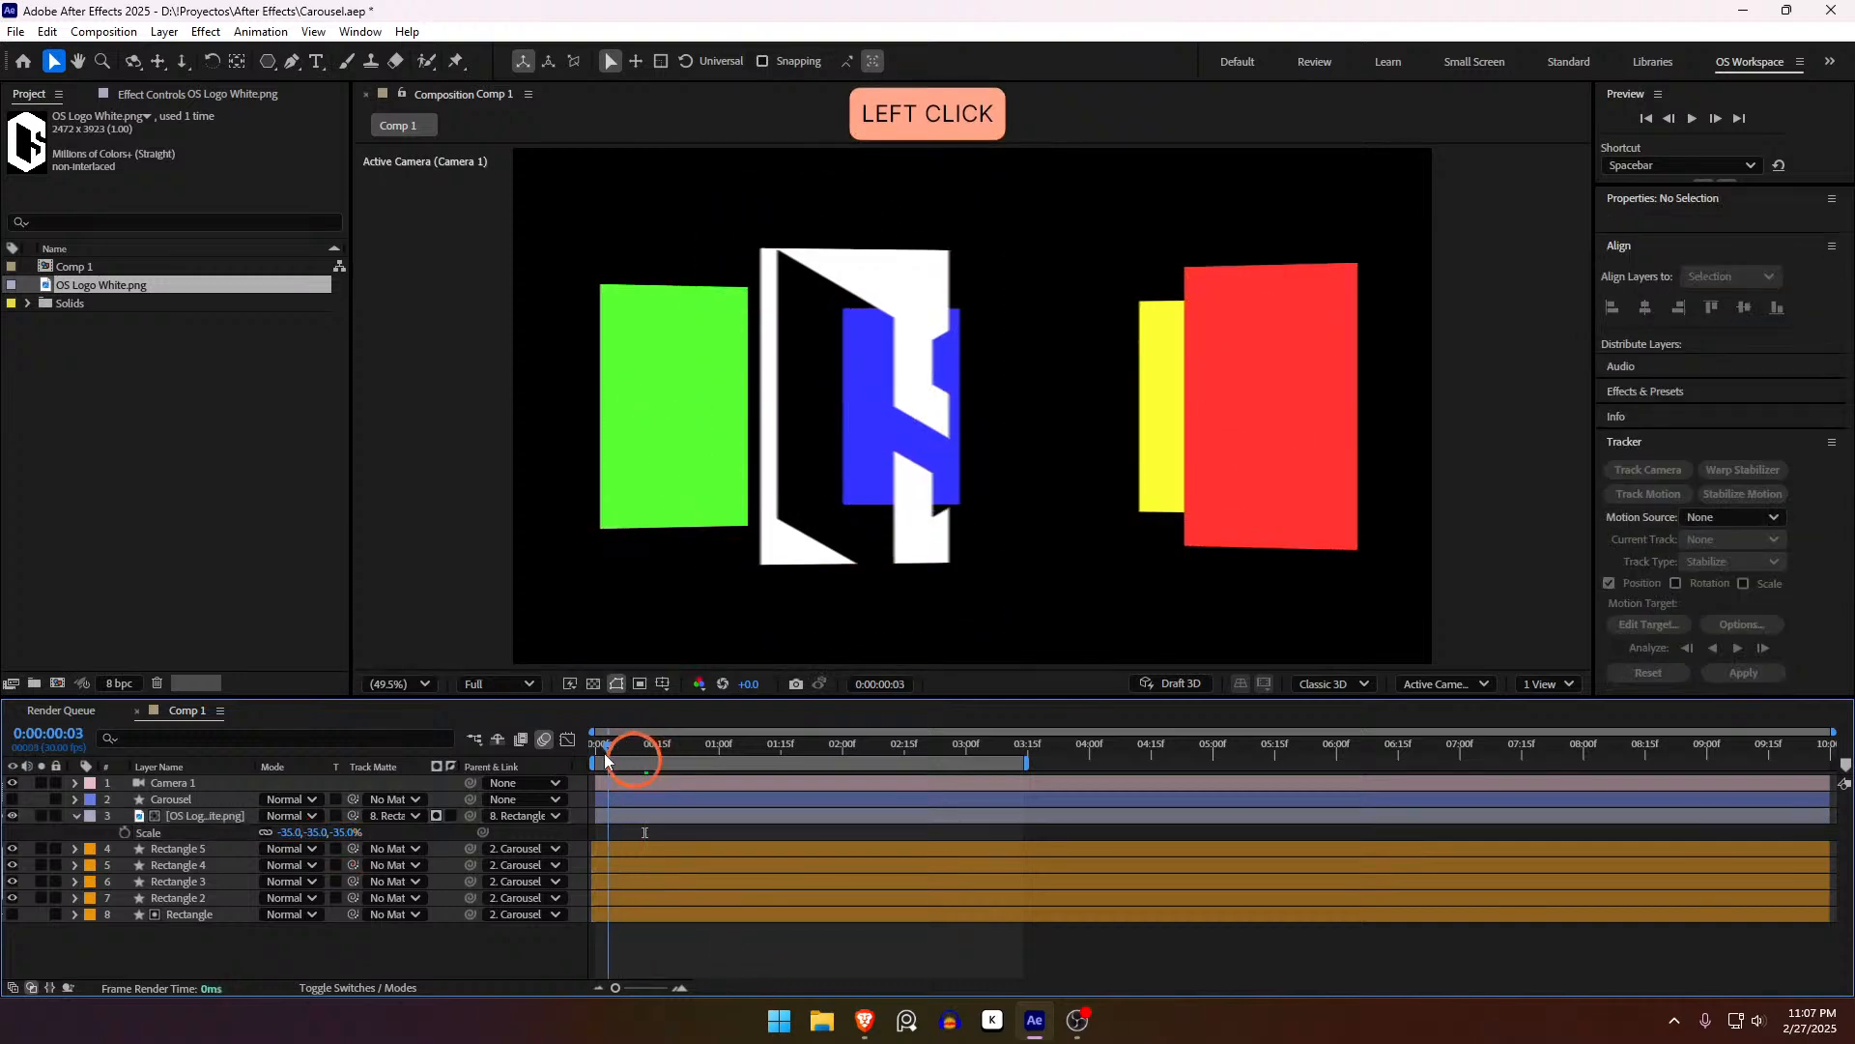
{"action": "left_click", "coordinate": [638, 759]}
{"action": "left_click", "coordinate": [640, 760]}
Step: Set the logo layer's scale back to -16% on all axes
{"action": "left_click", "coordinate": [289, 832]}
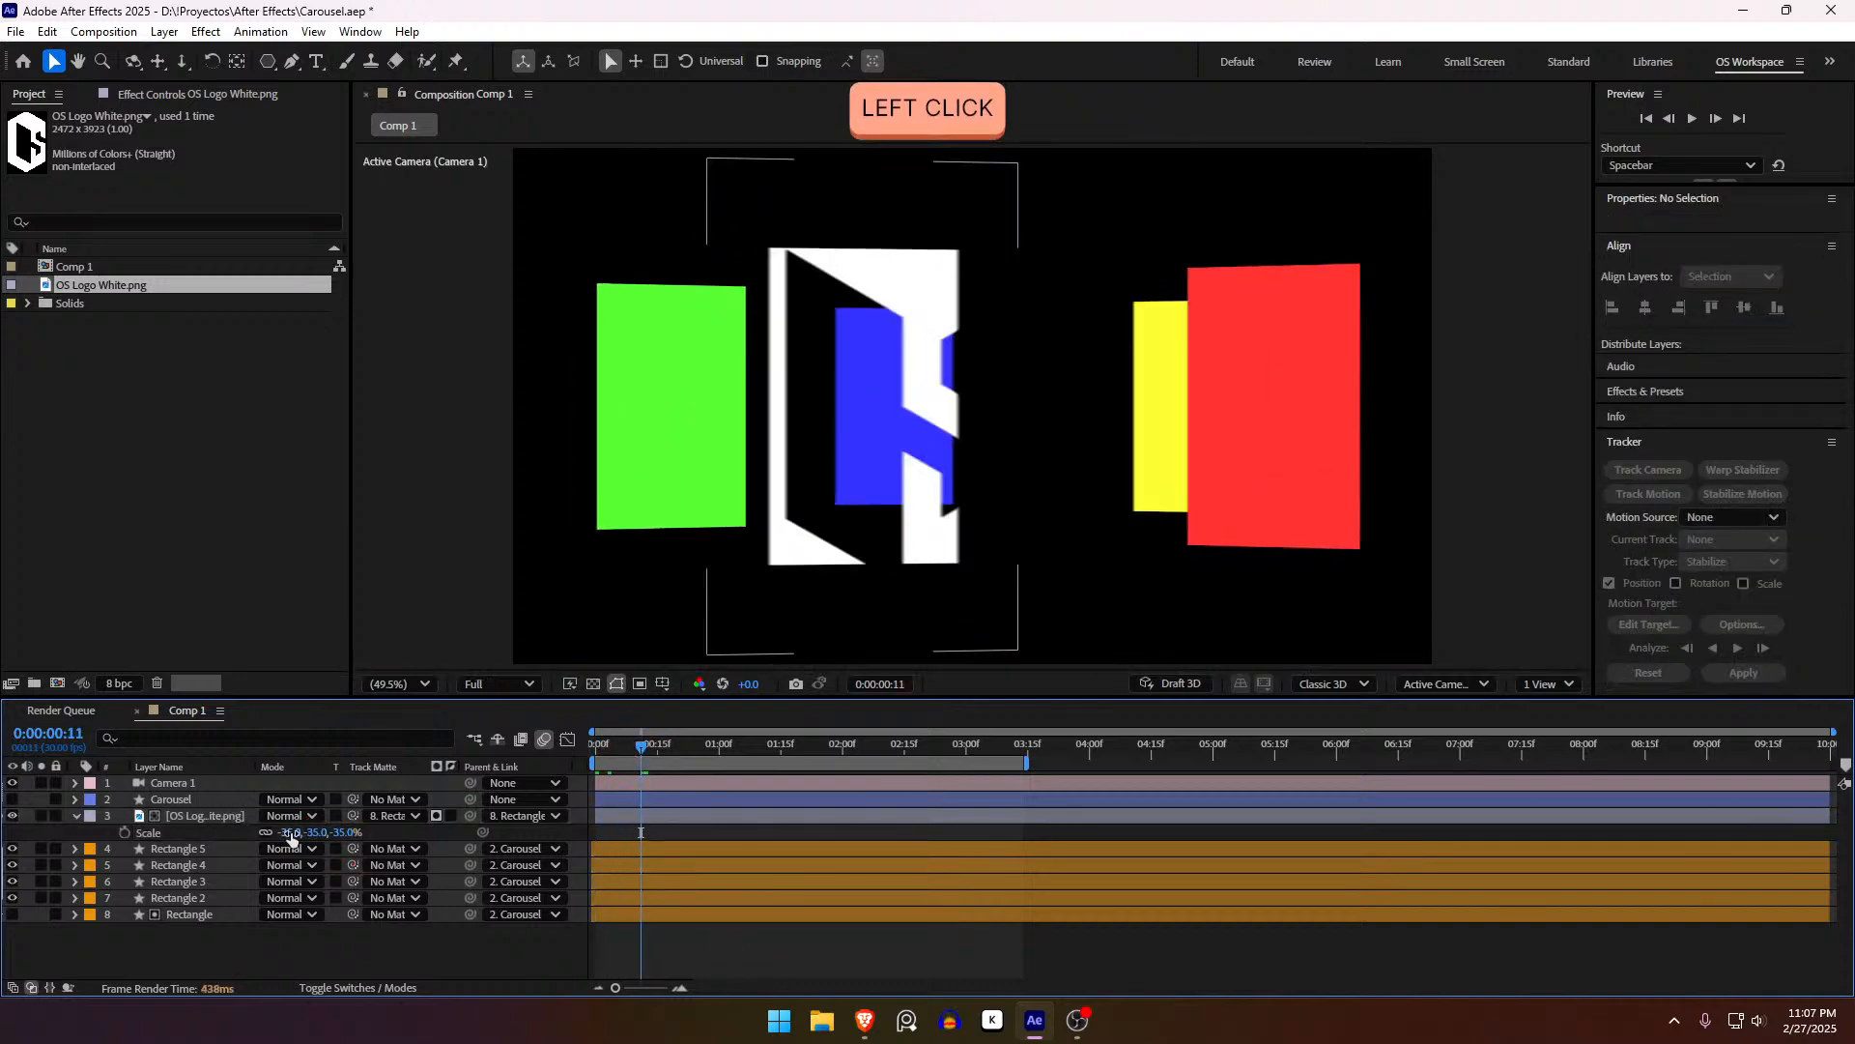
{"action": "type", "text": "-16"}
{"action": "key", "text": "Return"}
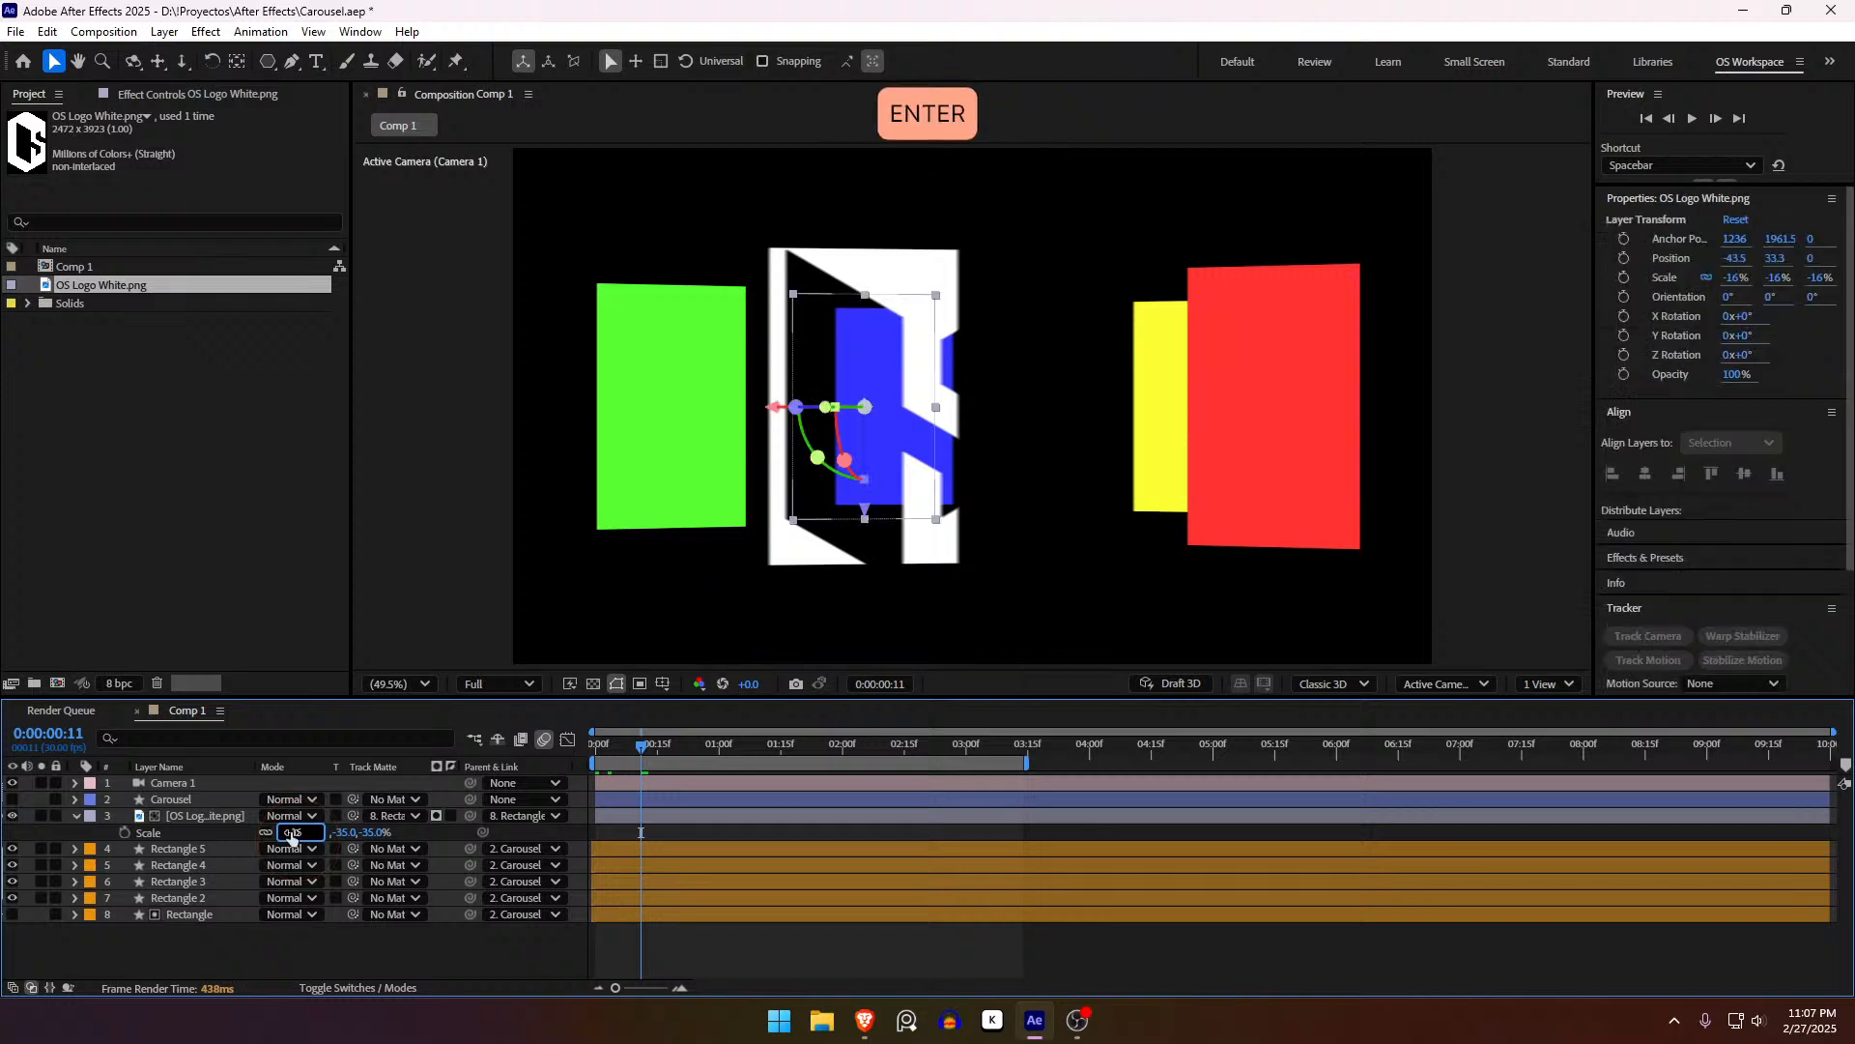
Step: Remove the track matte from the logo layer and show the orange Rectangle layer again
{"action": "left_click", "coordinate": [397, 816]}
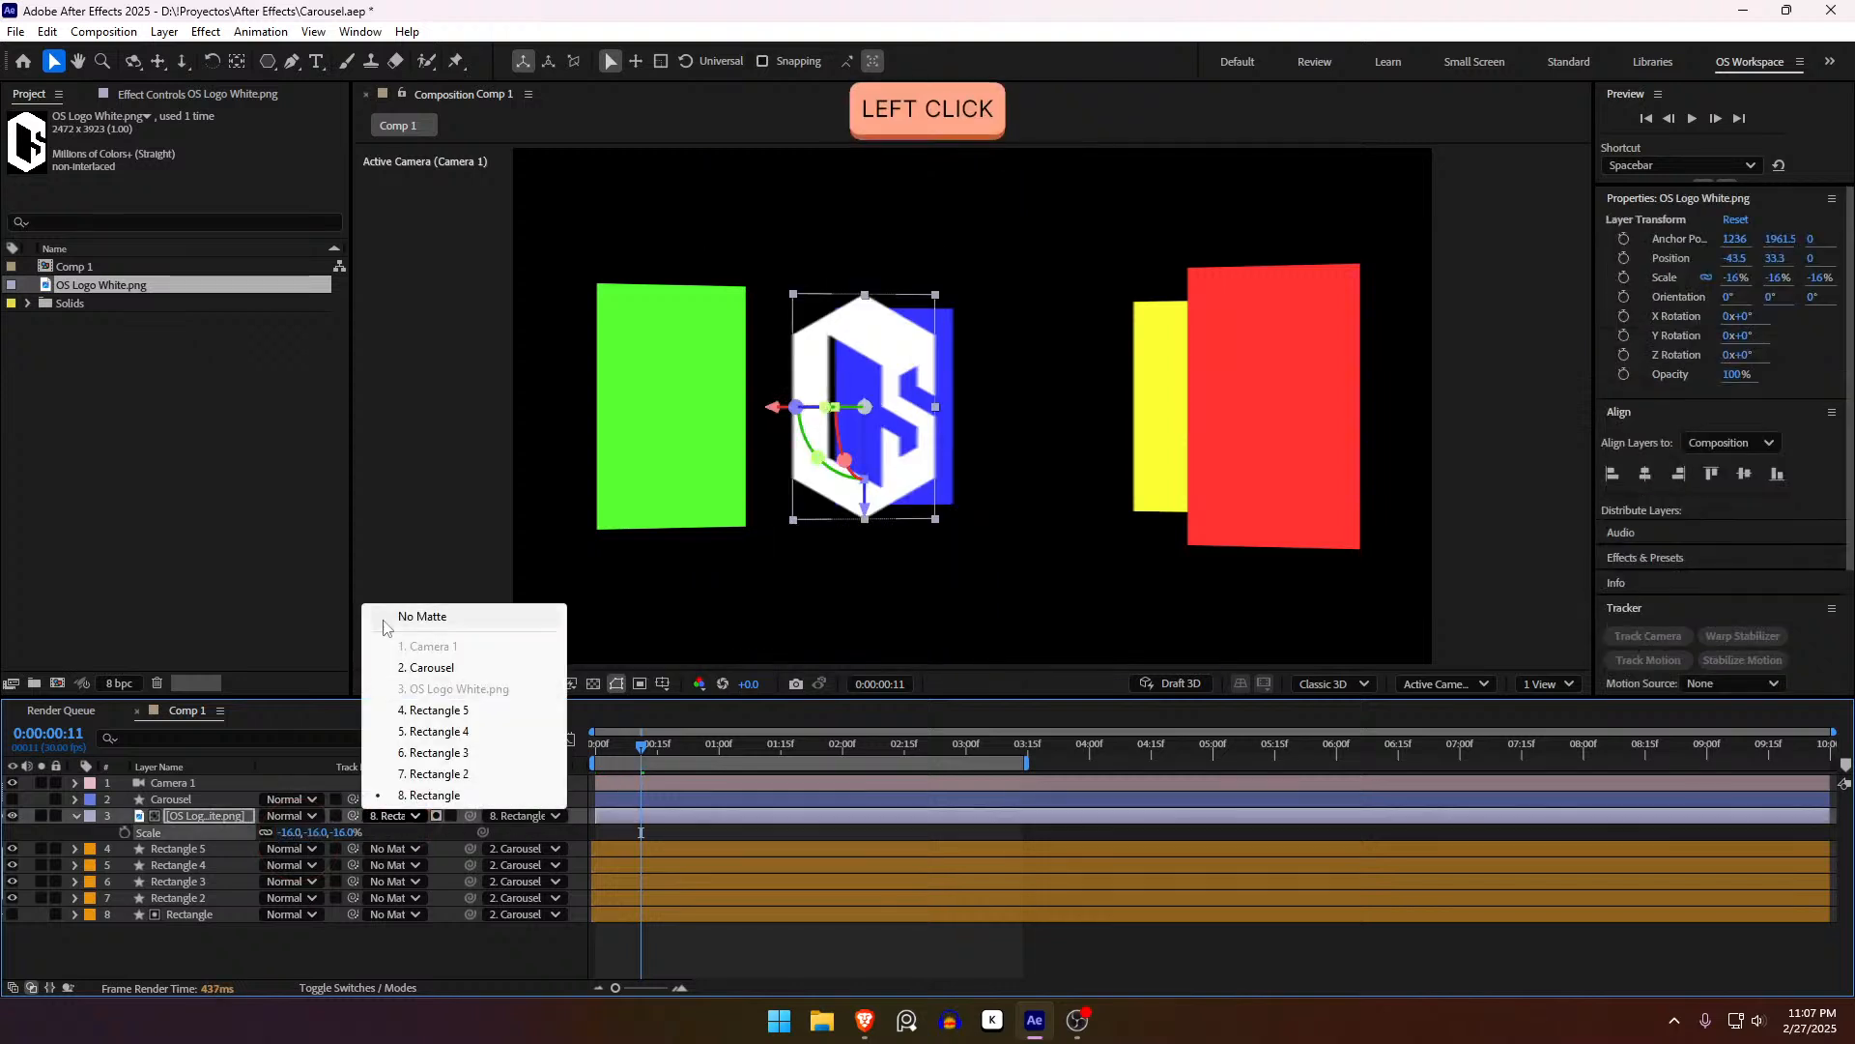
{"action": "left_click", "coordinate": [406, 615]}
{"action": "left_click", "coordinate": [11, 914]}
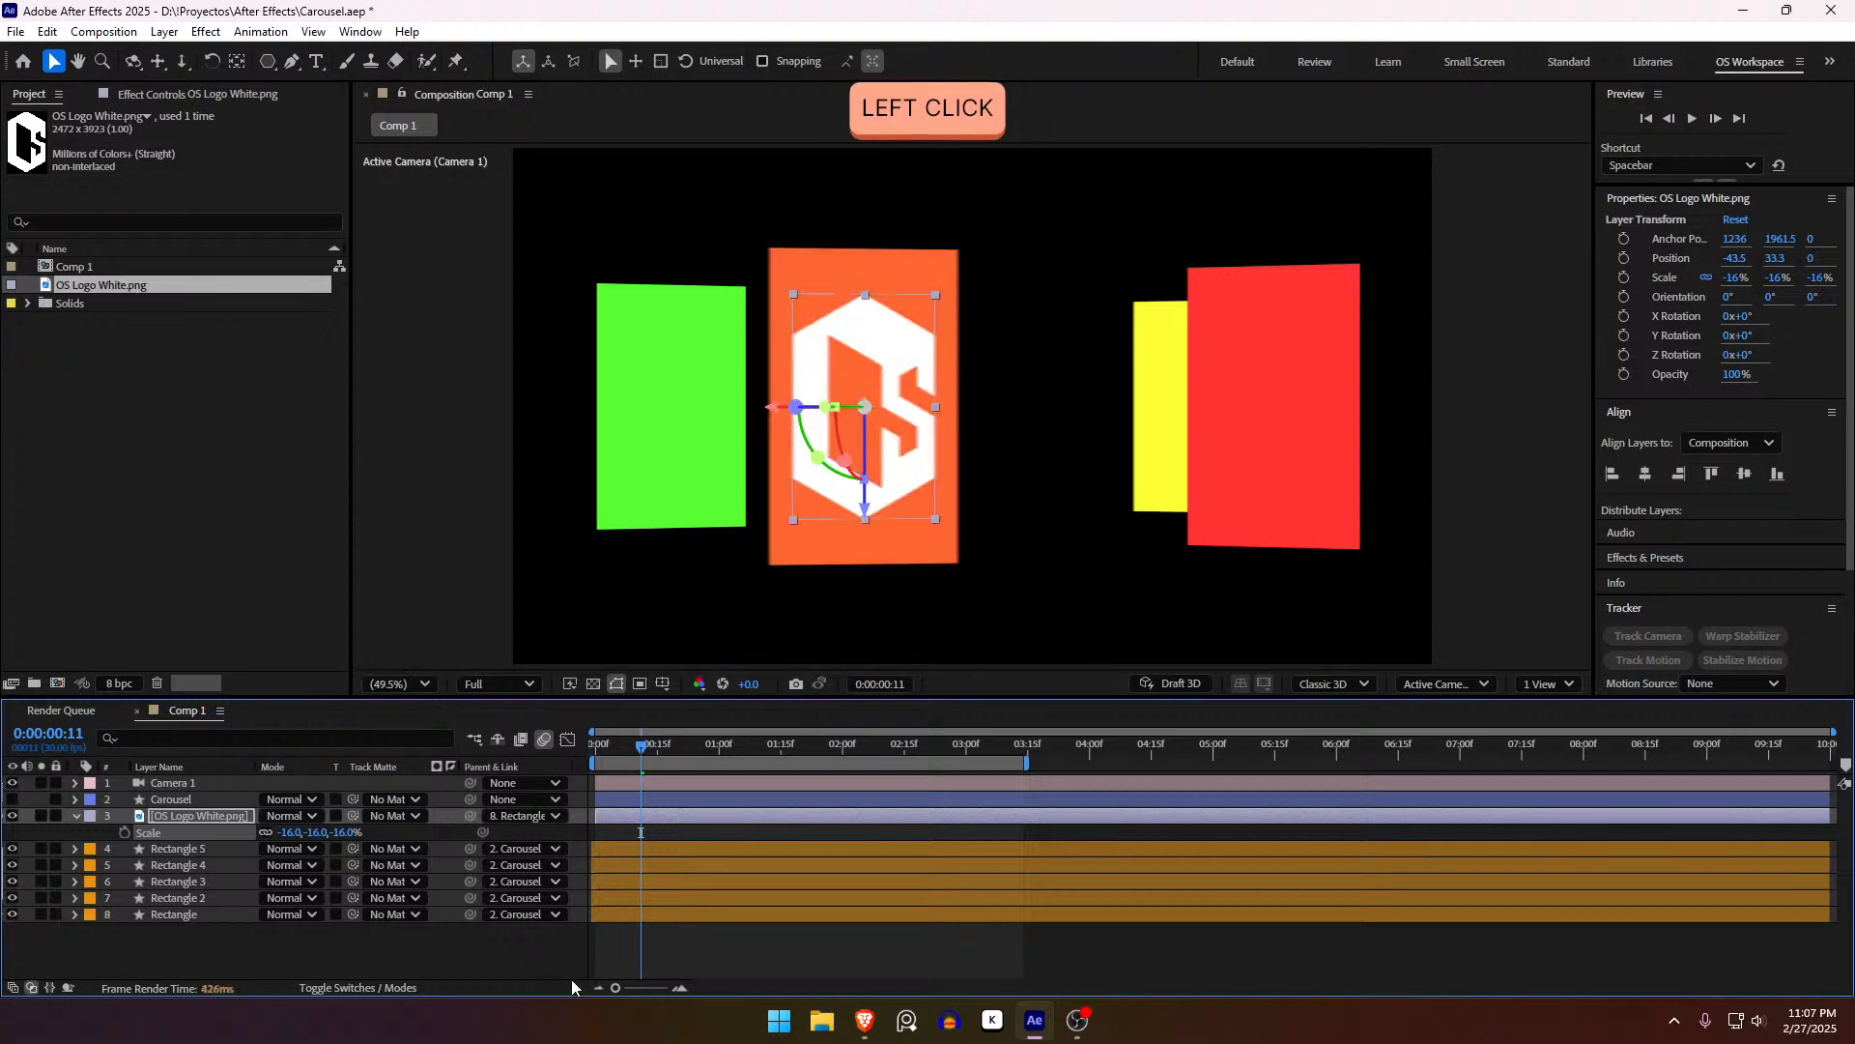
Step: Preview the full carousel animation with the attached logo from the start of the composition
{"action": "left_click", "coordinate": [595, 756], "text": "shift"}
{"action": "key", "text": "space"}
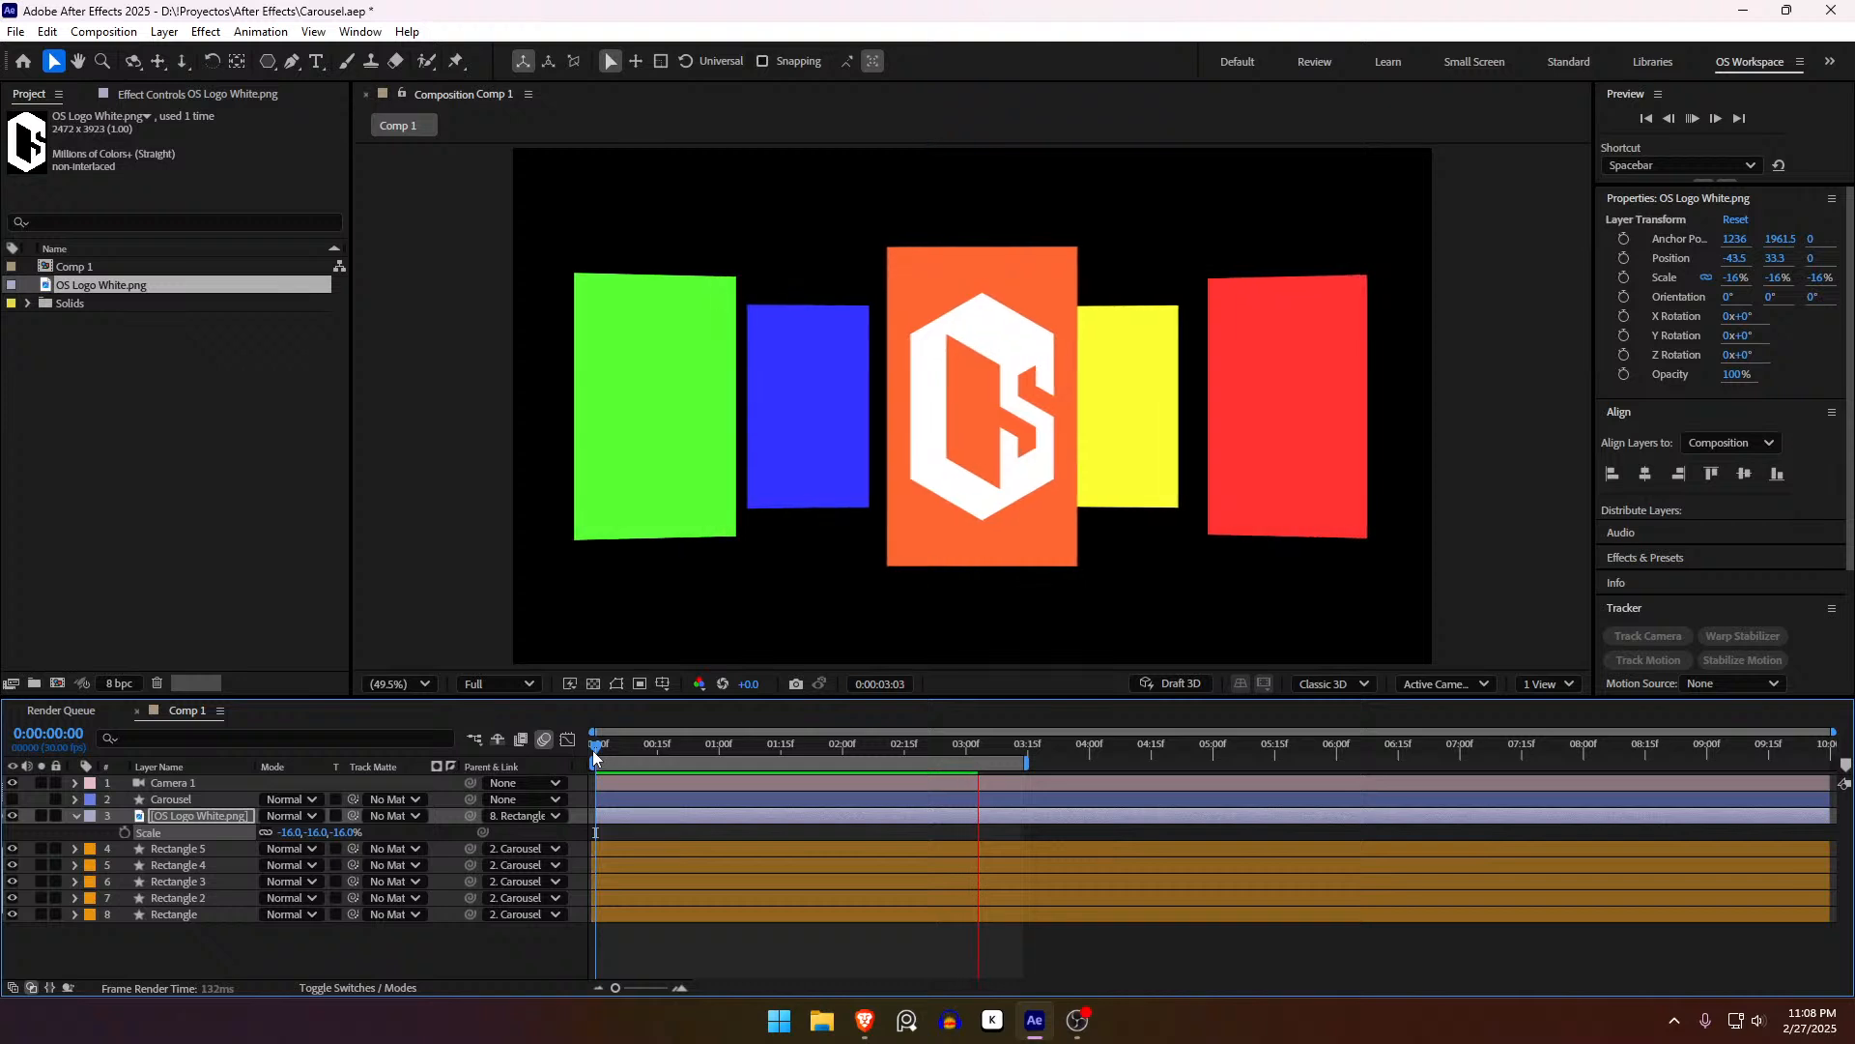
{"action": "key", "text": "space"}
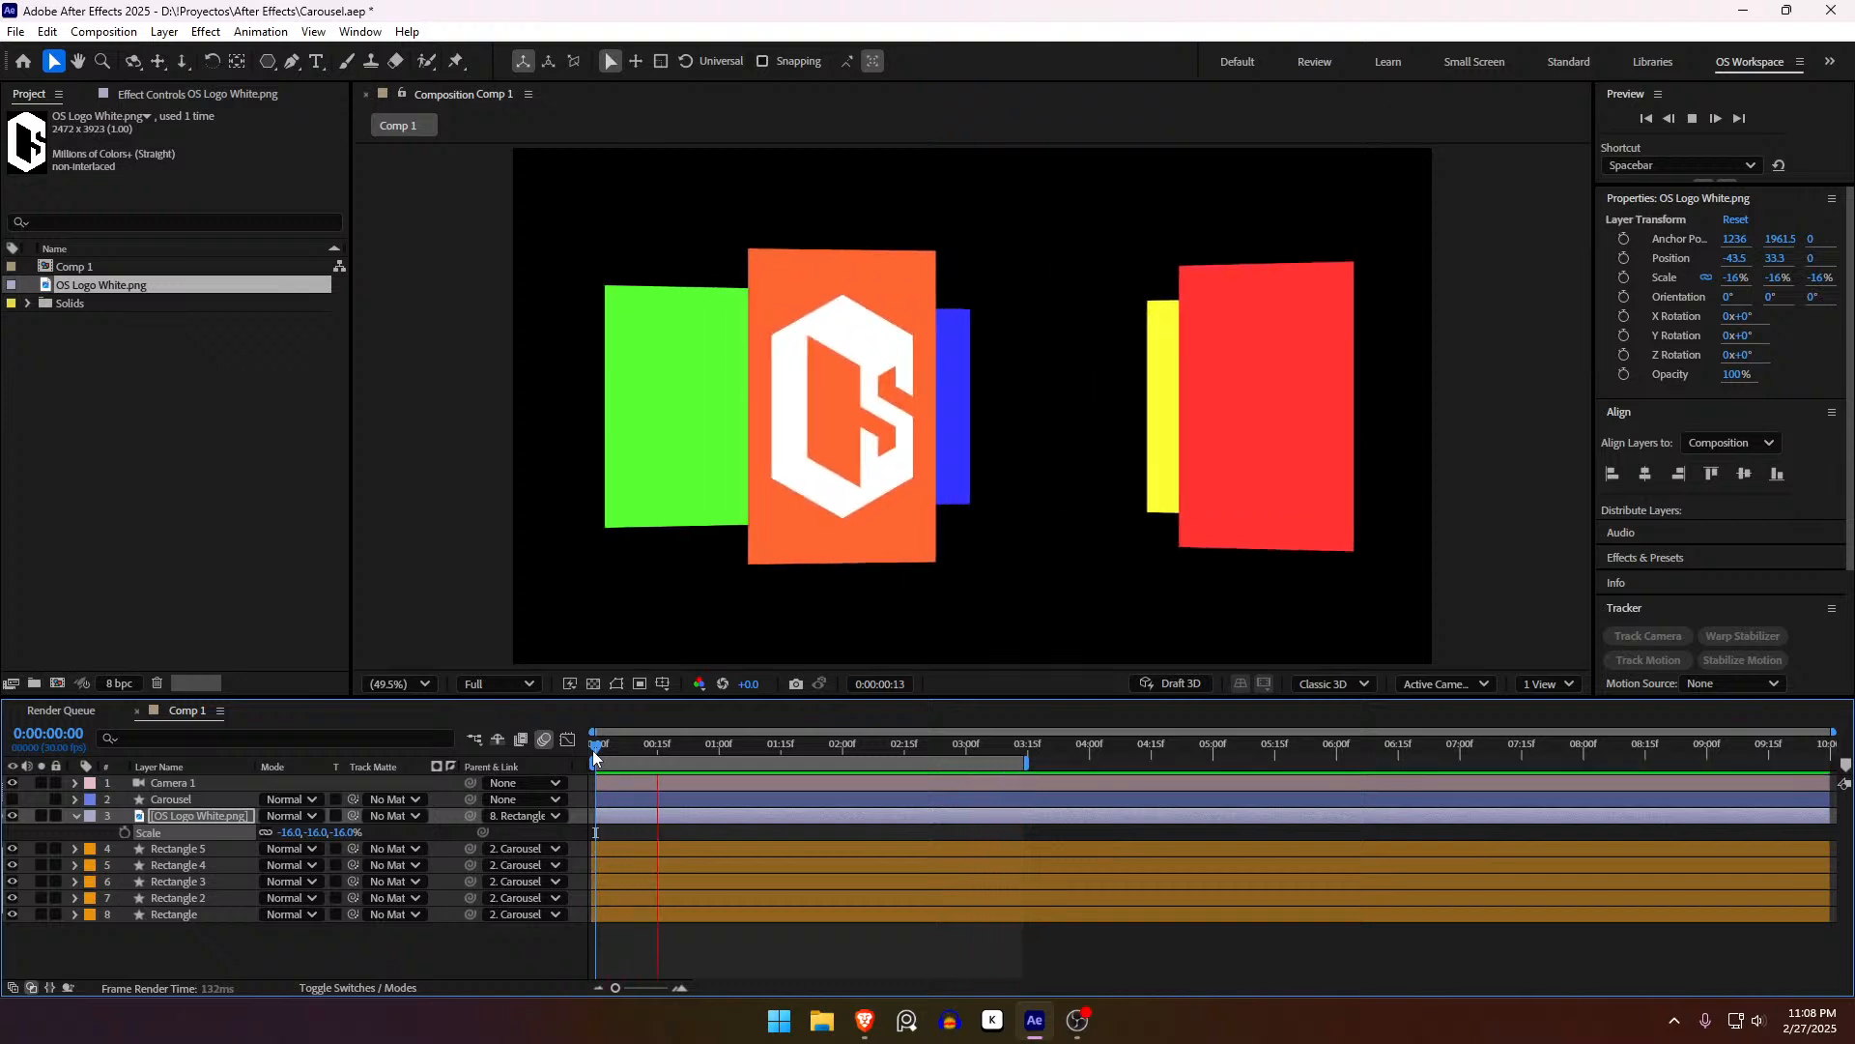